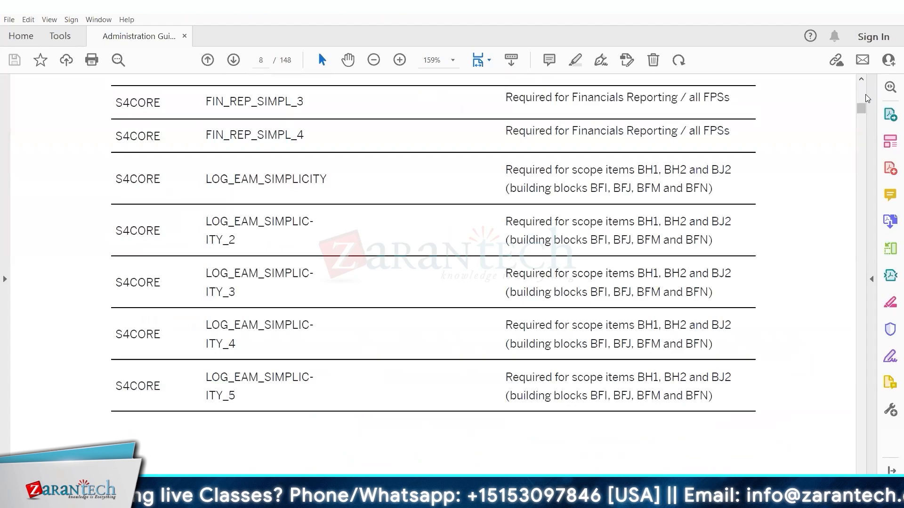
Scroll the admin guide down to page 62, section 3.5.1.4 Pre-Activation Settings for EWM Scope Items.
scroll(865, 95, "up", 5)
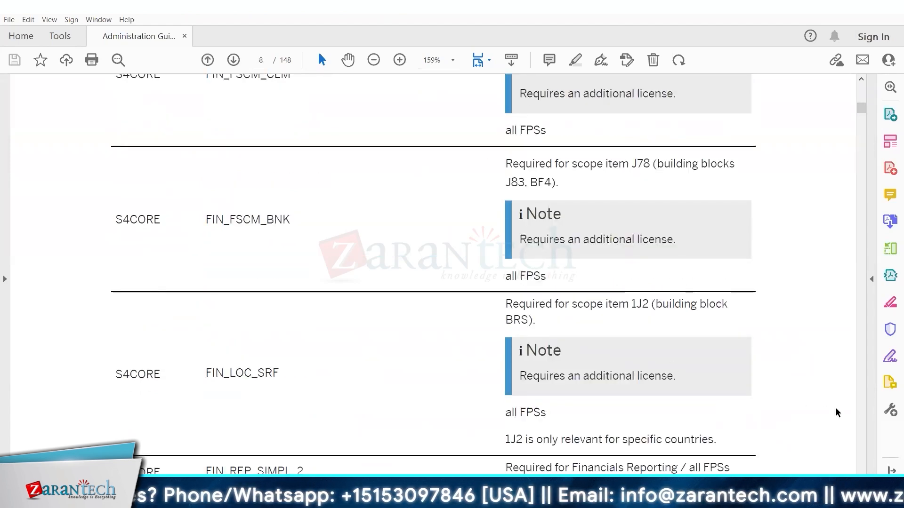
scroll(847, 416, "down", 10)
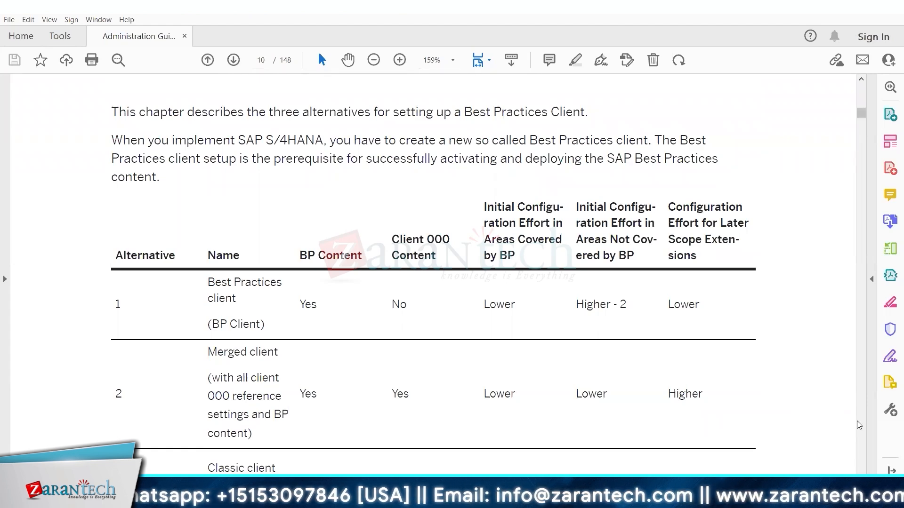
scroll(859, 425, "down", 10)
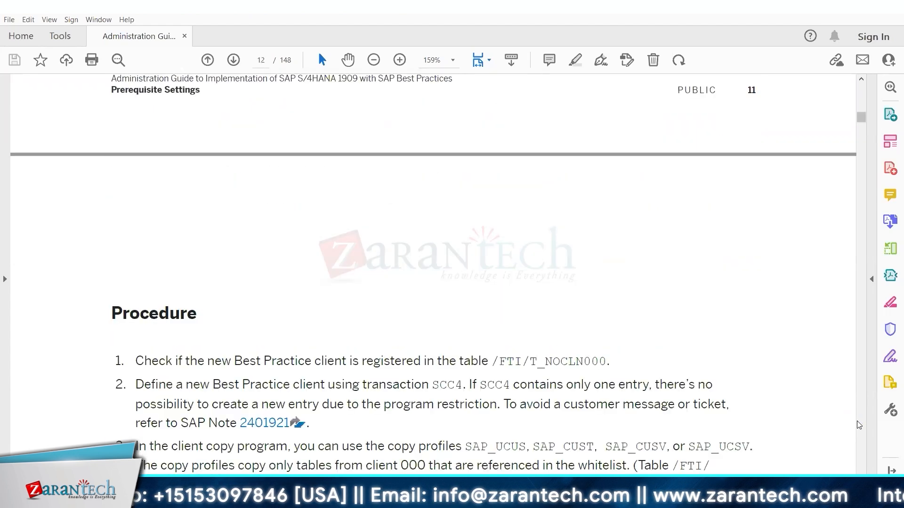
scroll(859, 425, "down", 10)
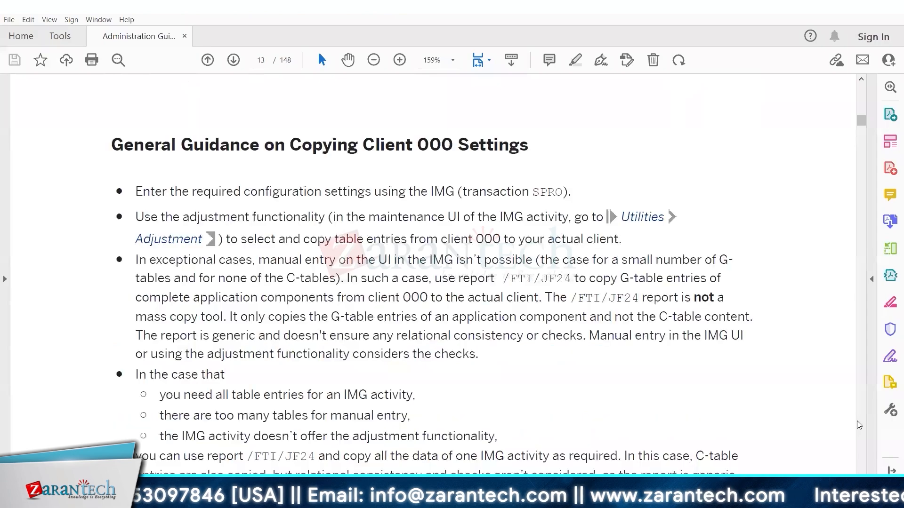
scroll(859, 425, "down", 8)
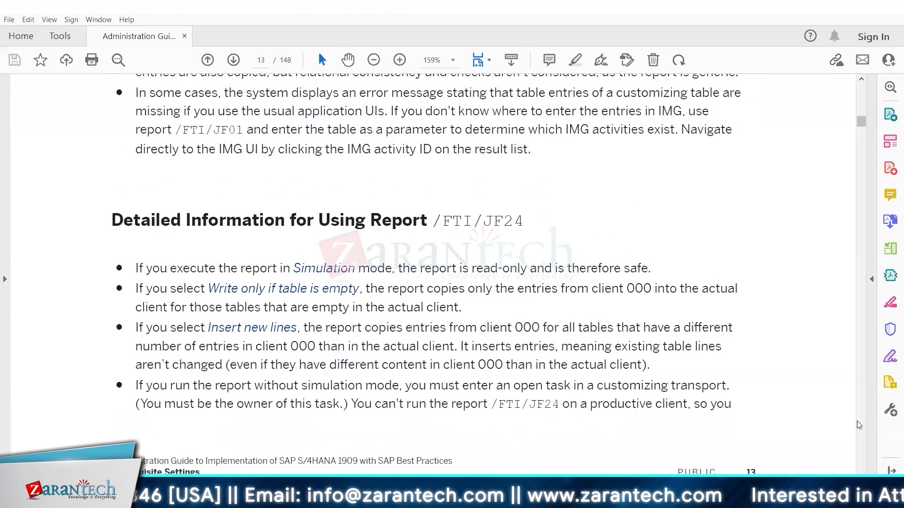
scroll(859, 425, "down", 20)
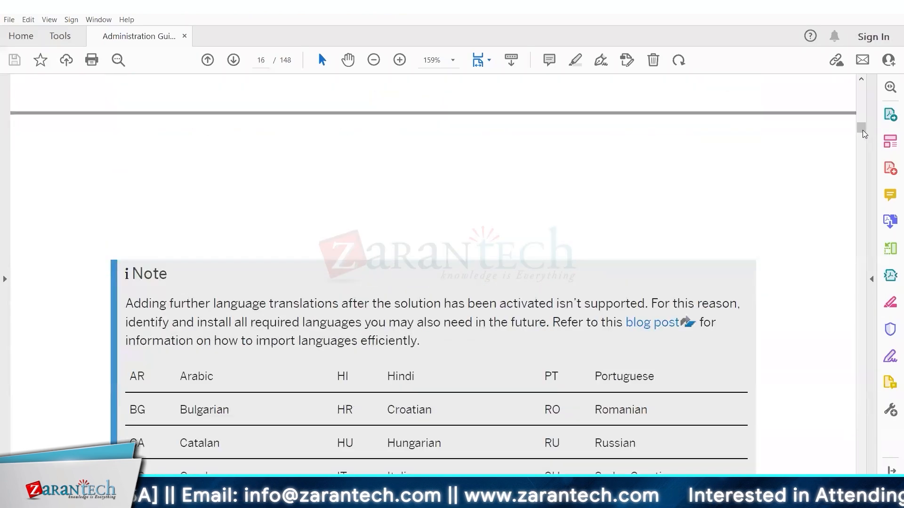
scroll(862, 130, "down", 15)
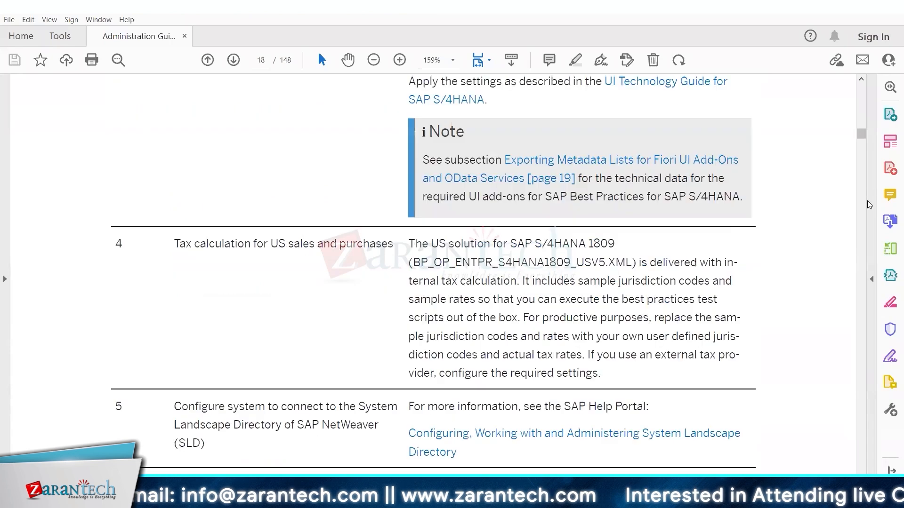
left_click_drag(867, 200, 731, 249)
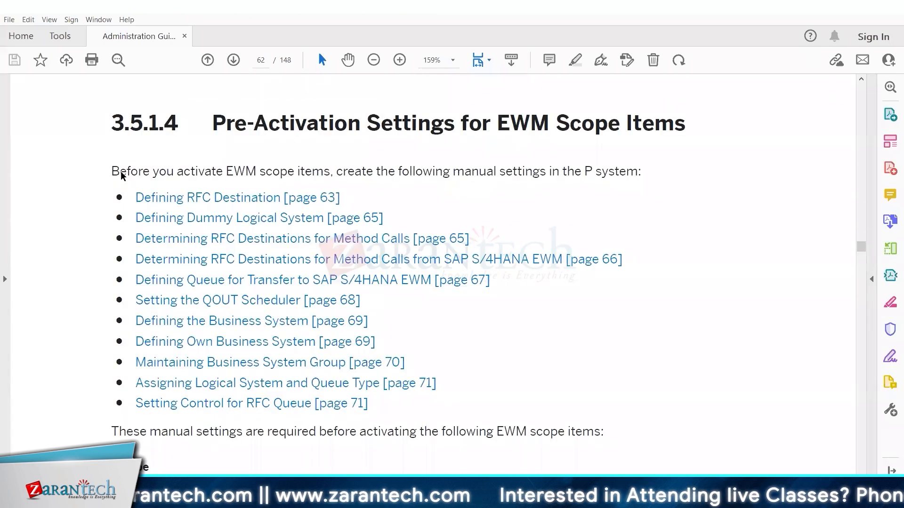
Highlight the intro sentence, then move down to the scope-item table starting with XX_1FS_OP.
left_click_drag(120, 172, 614, 186)
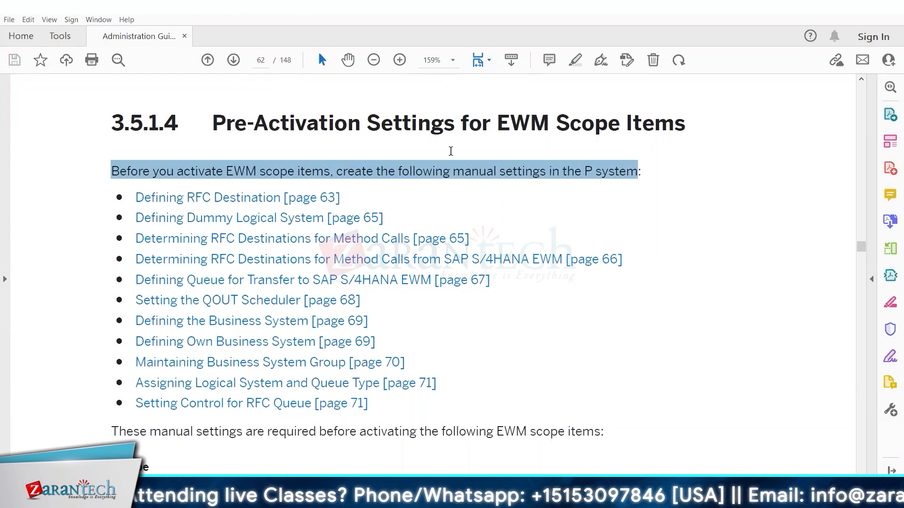
key("Down")
key("Down")
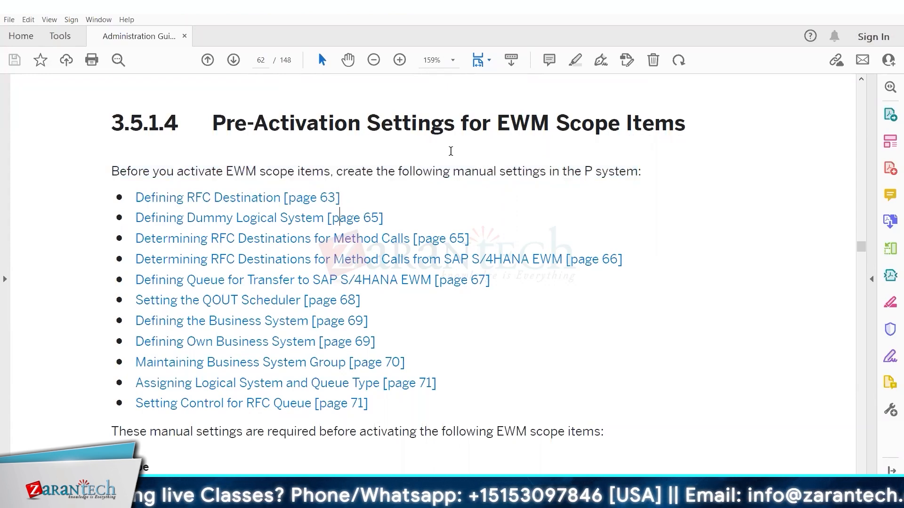
key("Down")
key("Down")
key("Down")
key("Down")
key("Down")
key("Down")
key("Down")
key("Down")
key("Down")
key("Down")
key("Down")
key("Down")
key("Down")
key("Down")
key("Down")
key("Down")
key("Down")
key("Down")
key("Down")
key("Down")
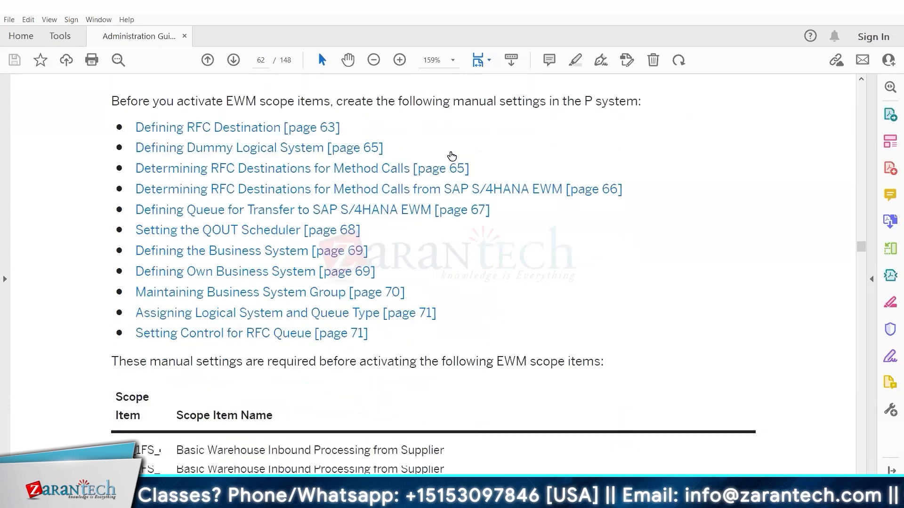
key("Down")
key("Down")
key("Down")
key("Down")
key("Down")
key("Down")
key("Down")
key("Down")
key("Down")
key("Down")
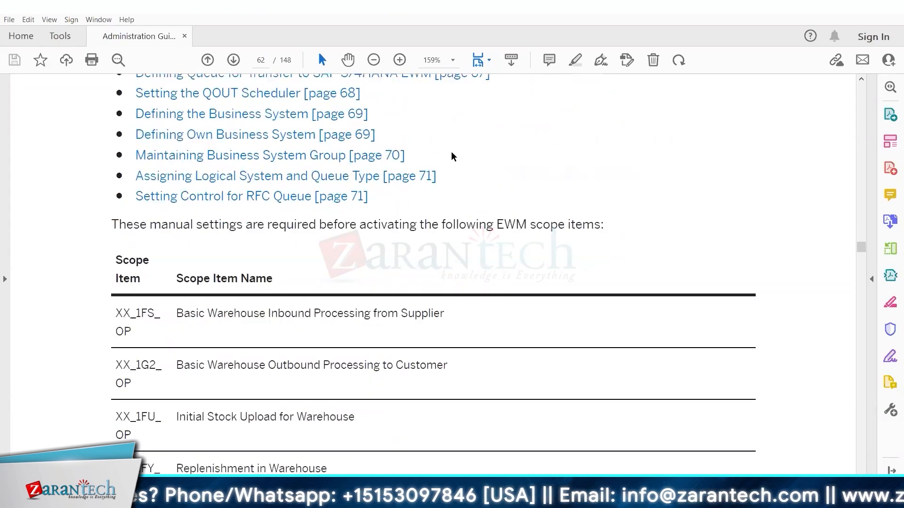
key("Down")
key("Down")
key("Down")
key("Down")
key("Down")
key("Down")
key("Down")
key("Down")
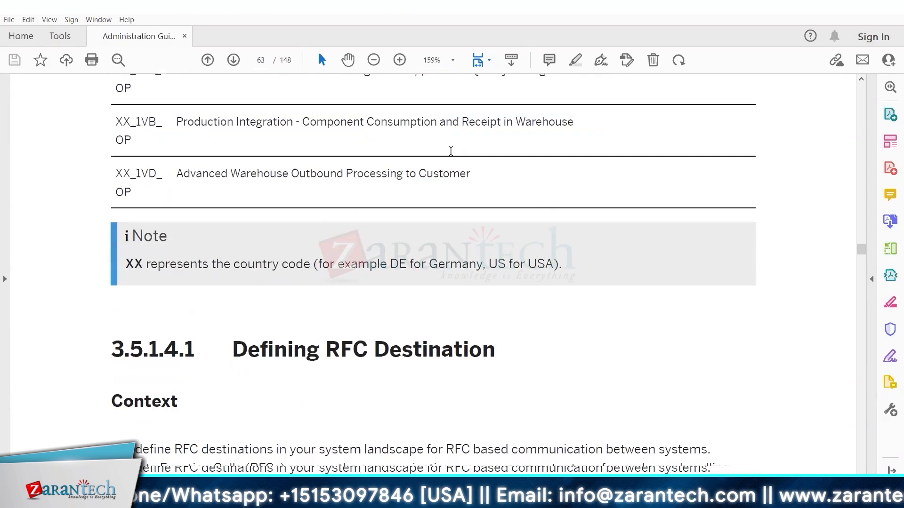
key("Up")
key("Up")
key("Up")
key("Up")
key("Up")
key("Up")
key("Up")
key("Up")
key("Up")
key("Up")
key("Up")
key("Up")
key("Up")
key("Up")
key("Up")
key("Up")
key("Up")
key("Up")
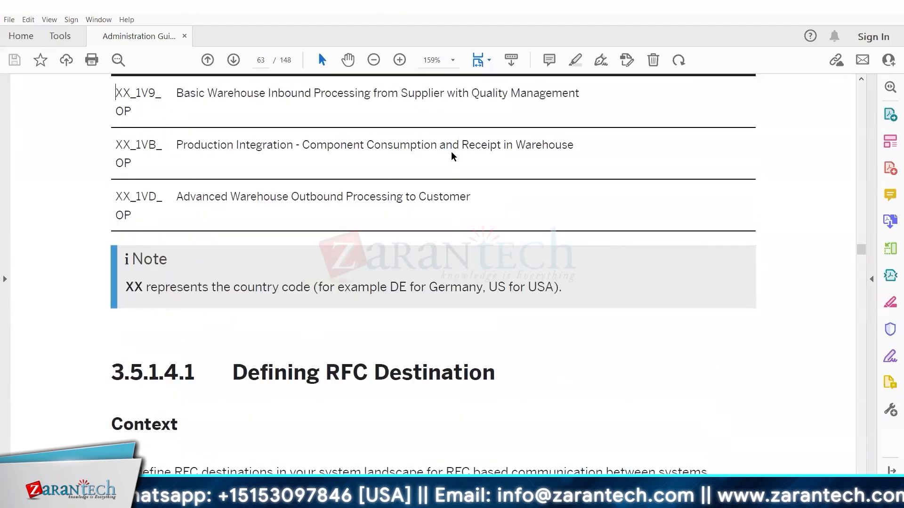
key("Up")
key("Up")
key("Up")
key("Up")
key("Up")
key("Up")
key("Up")
key("Up")
key("Up")
key("Up")
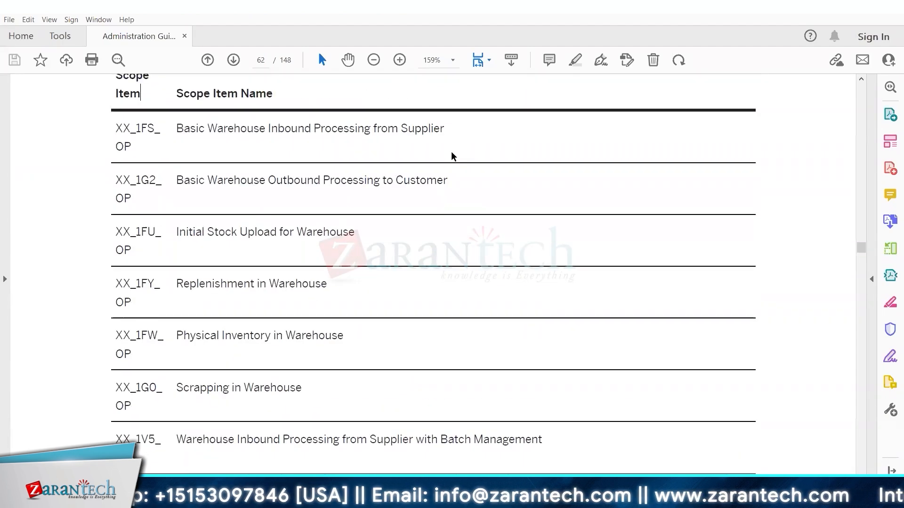
Return to the eleven manual settings and highlight the 'Before you activate EWM scope items…' sentence.
key("Up")
key("Up")
key("Up")
key("Up")
key("Up")
key("Up")
key("Up")
key("Up")
key("Up")
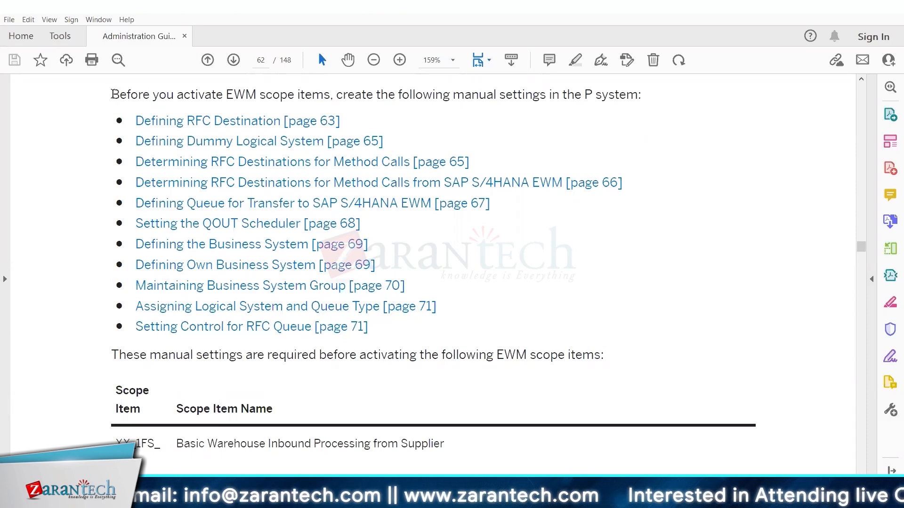
left_click_drag(112, 93, 649, 98)
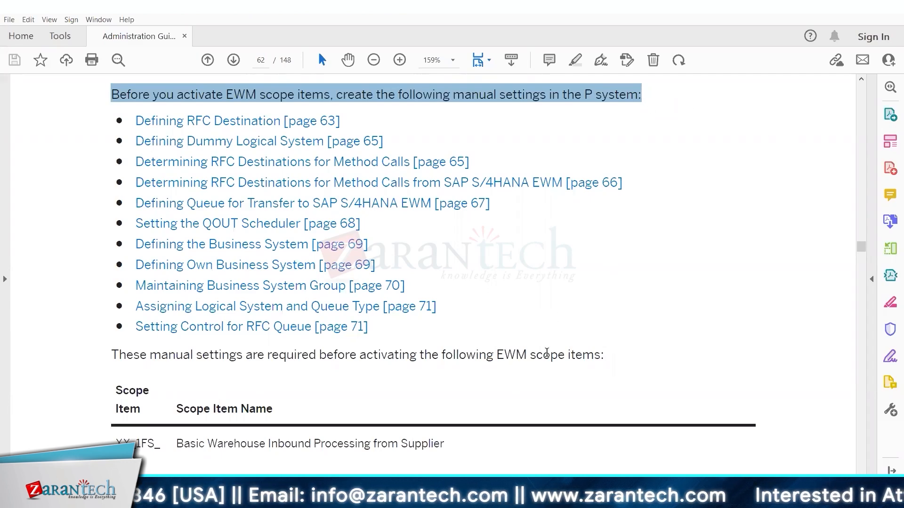
left_click_drag(530, 354, 561, 355)
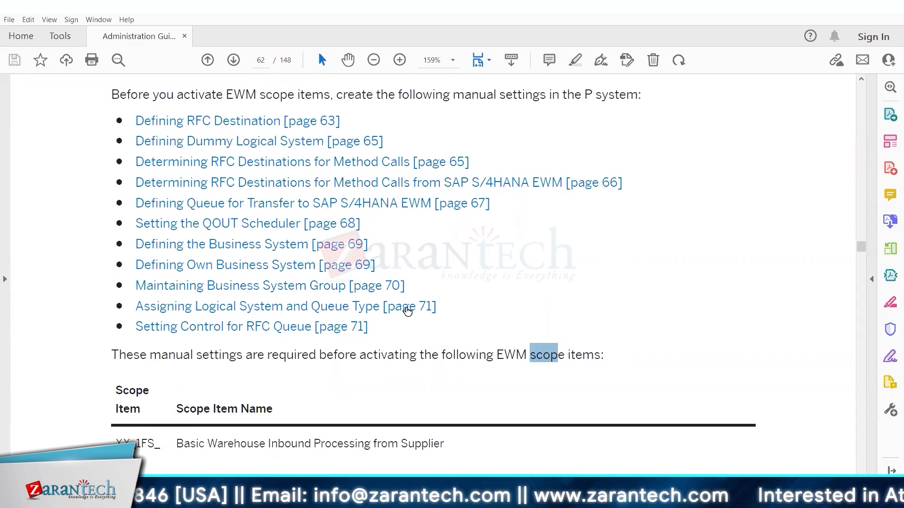
On sheet Unit 1, enter Decentralised in D8, ERP in D9 and EWM in G9.
left_click(382, 420)
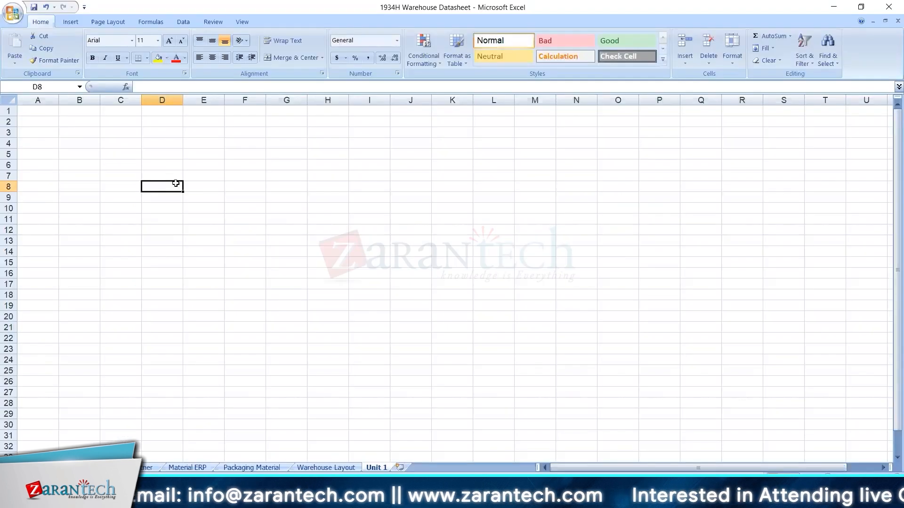
type("Decentralised")
key("Return")
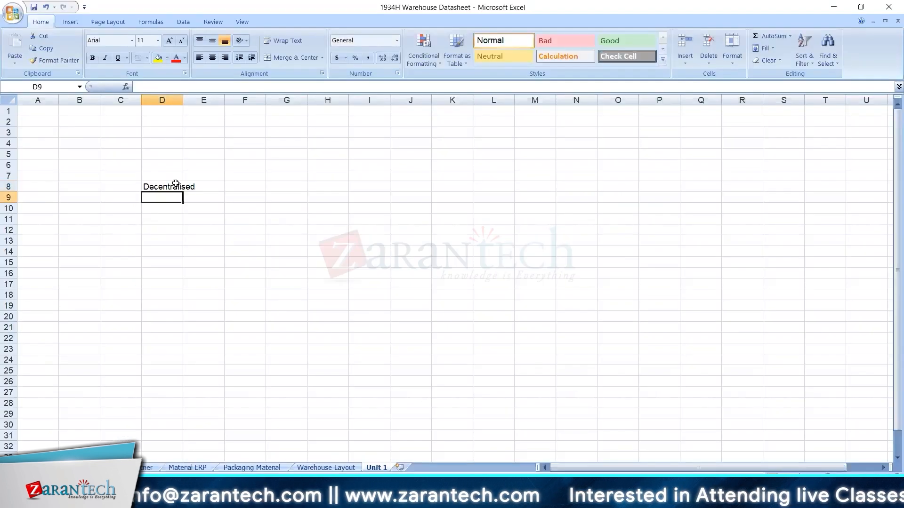
type("E")
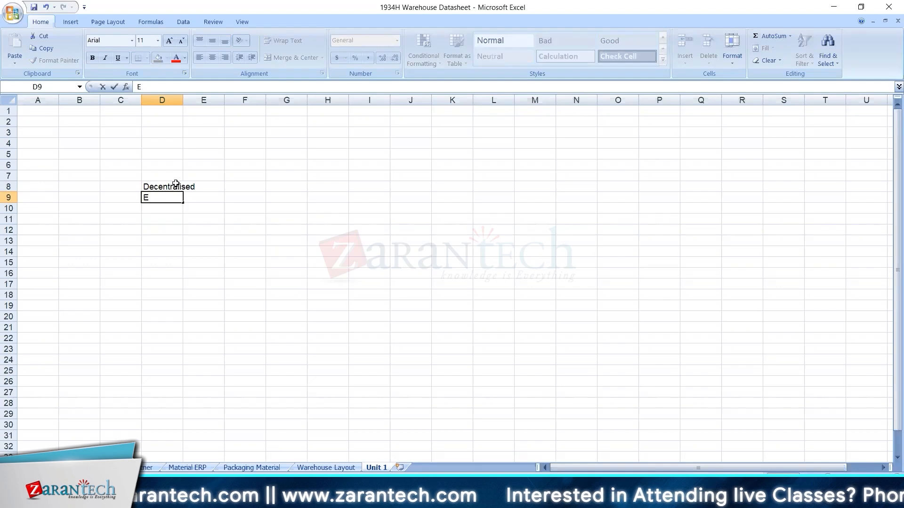
type("ERP")
key("Tab")
key("Tab")
key("Tab")
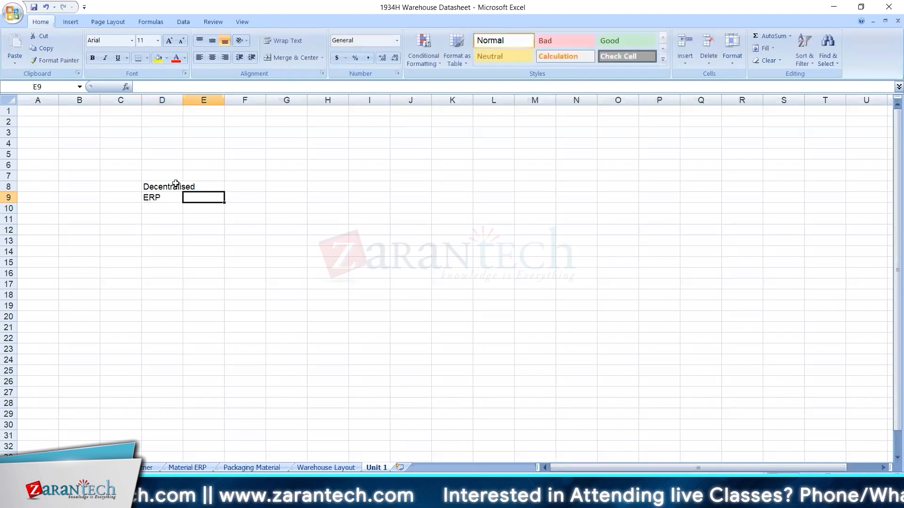
type("EWM")
key("Return")
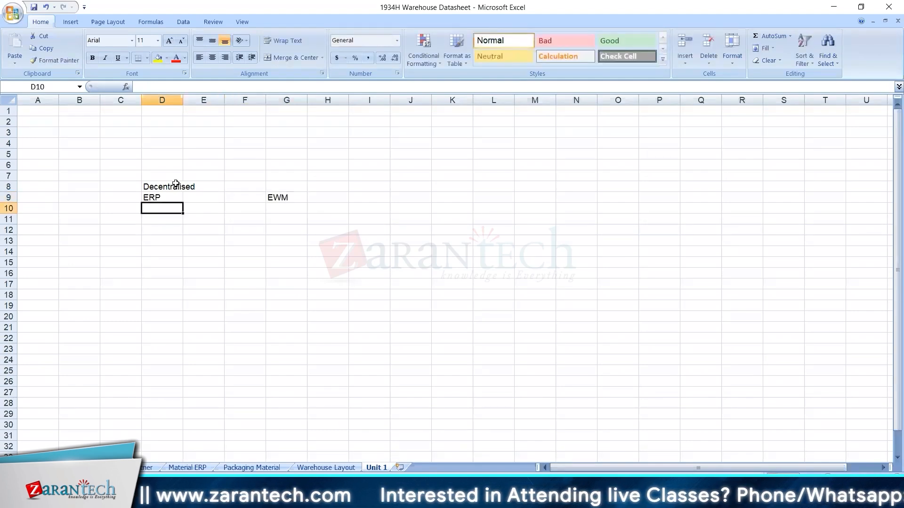
Enter Logical System A in D10 and Logical System B in G10, then select the cells under each heading.
type("Logisi")
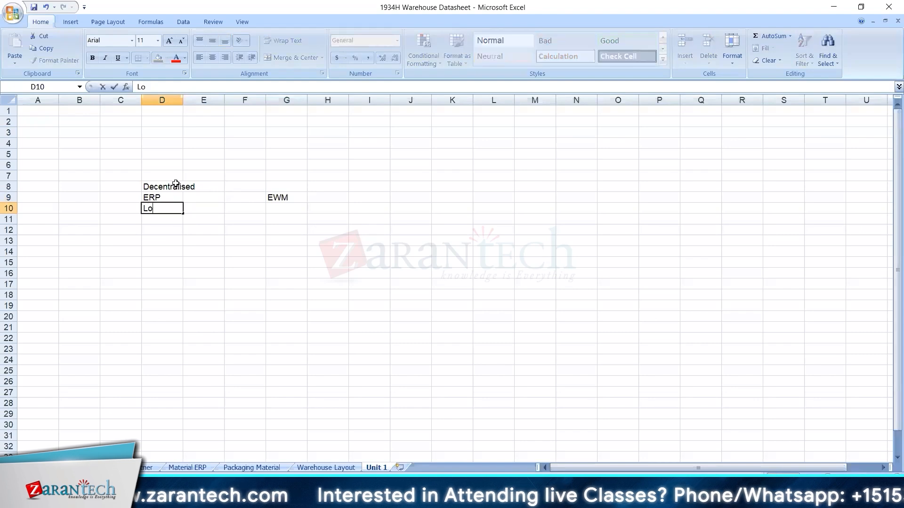
key("BackSpace")
key("BackSpace")
type("cal System A")
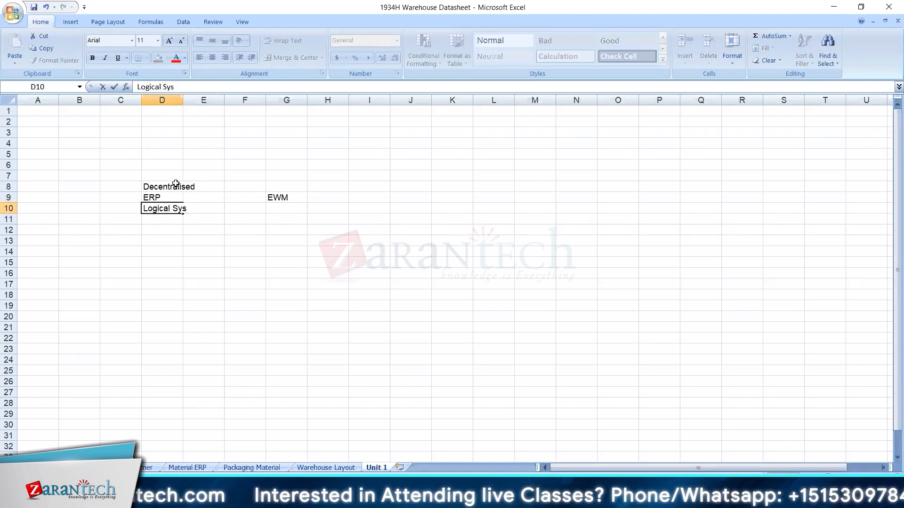
key("Tab")
key("Tab")
key("Tab")
type("Logical System B")
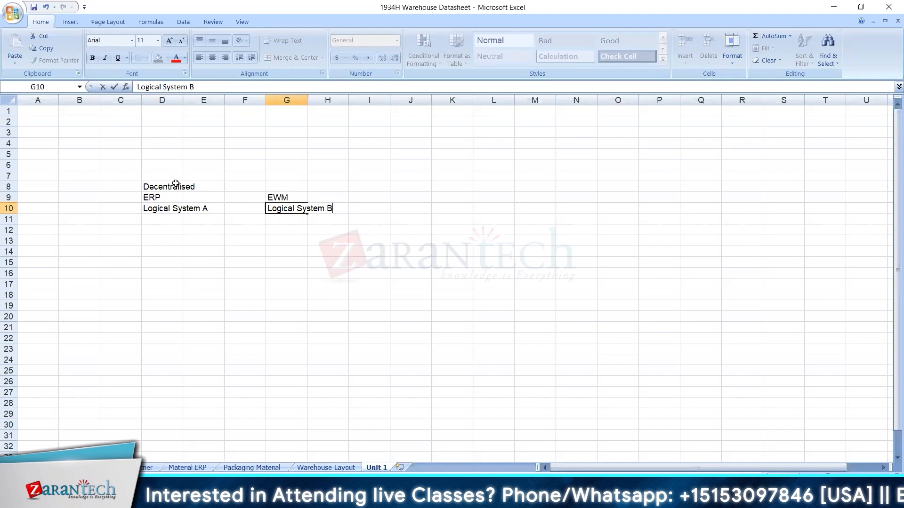
key("Return")
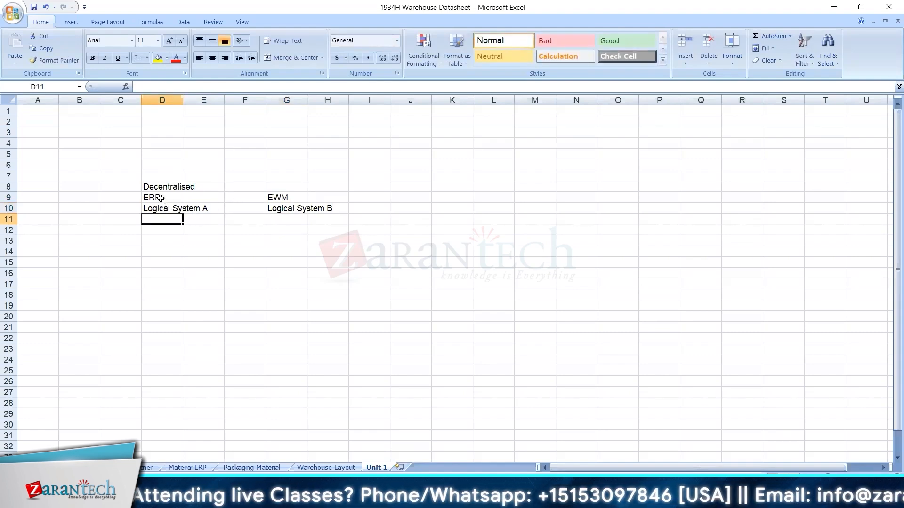
left_click_drag(160, 198, 175, 285)
left_click_drag(279, 197, 288, 307)
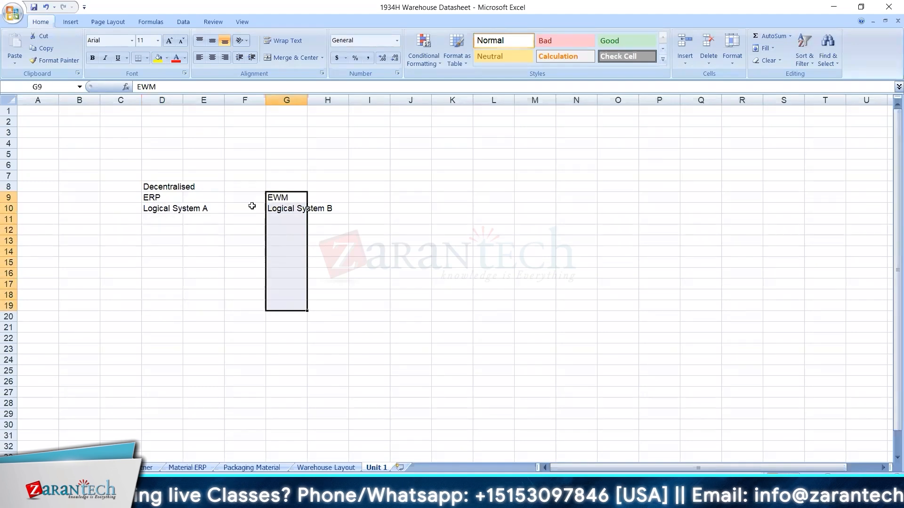
left_click(292, 220)
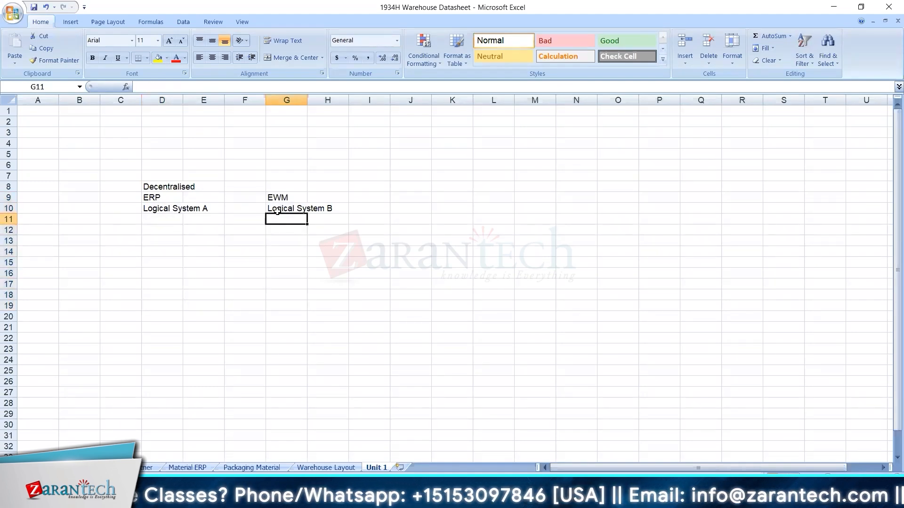
left_click(287, 206)
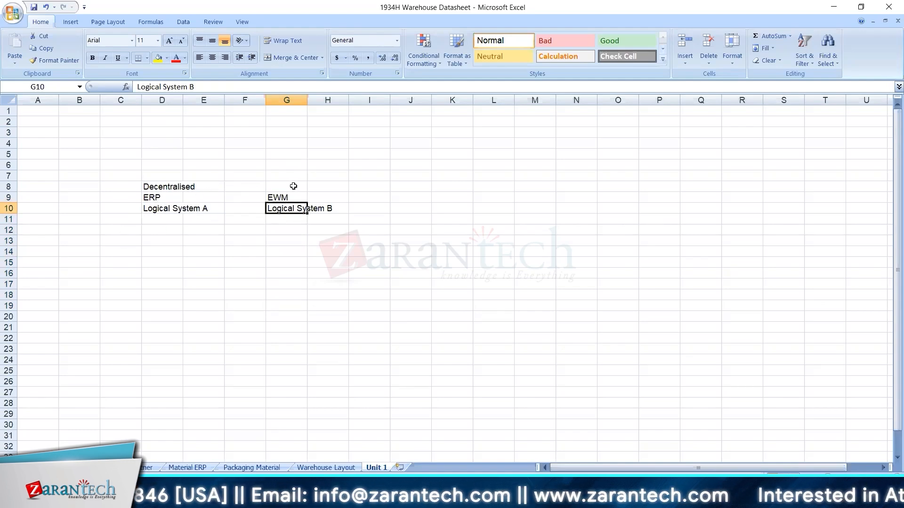
Change the D8 heading from Decentralised to Embedded.
left_click_drag(156, 188, 297, 209)
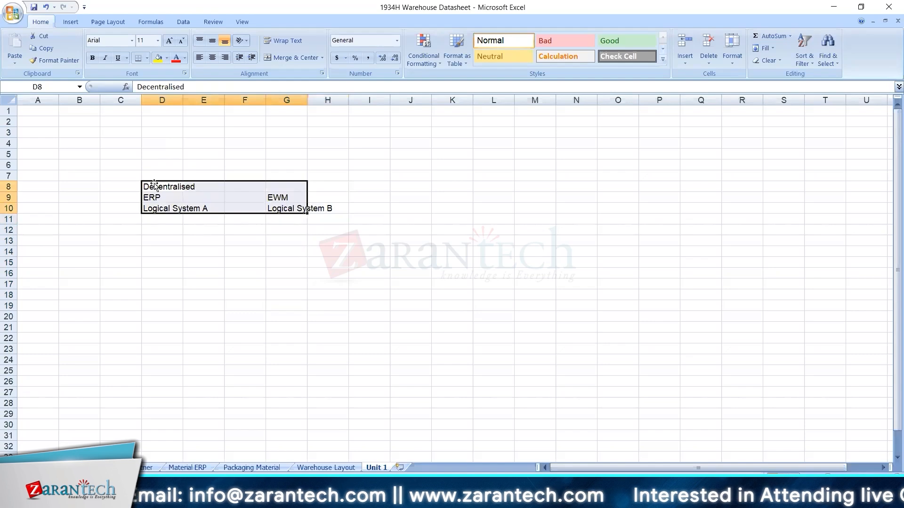
left_click(181, 285)
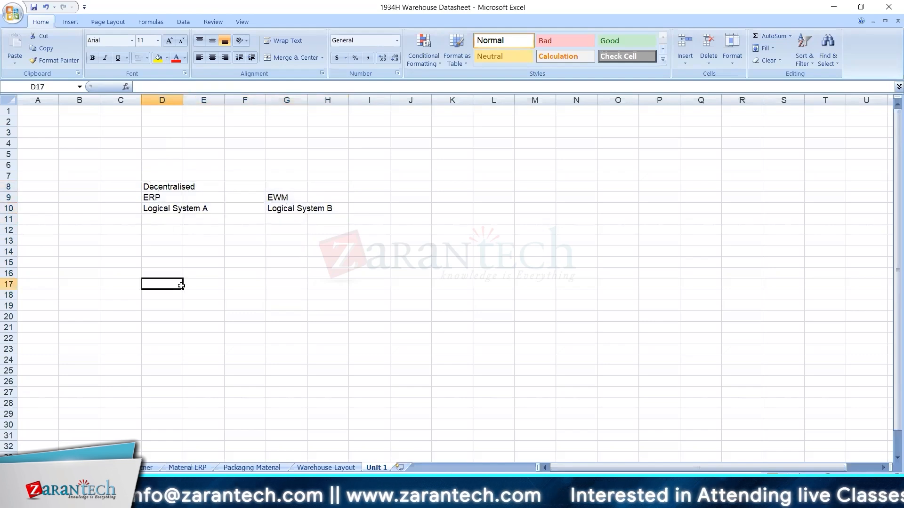
left_click(159, 184)
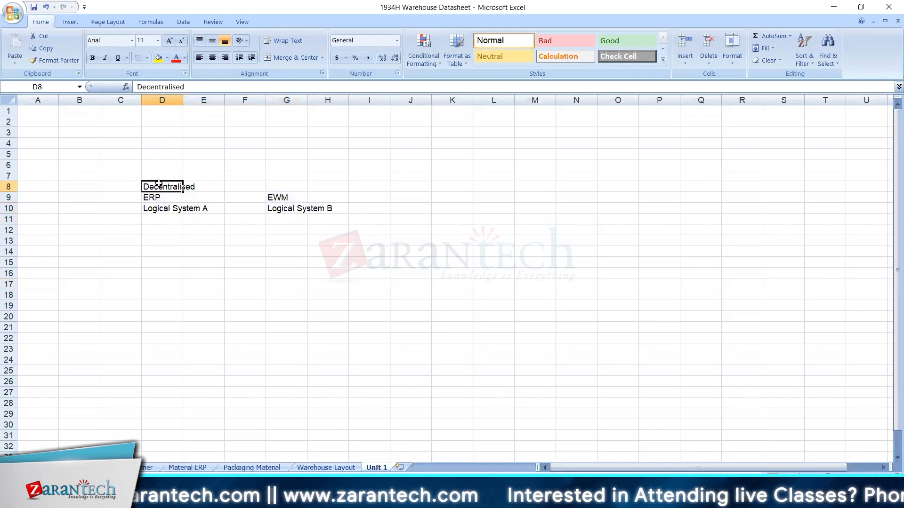
type("Embedded")
left_click(159, 208)
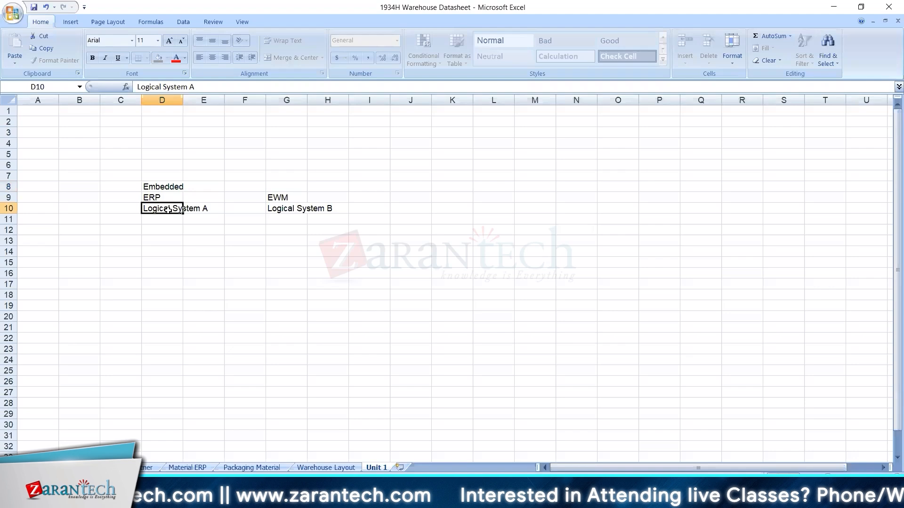
Rename cell G10 to 'Dummy Logical System B' using the formula bar.
left_click(285, 207)
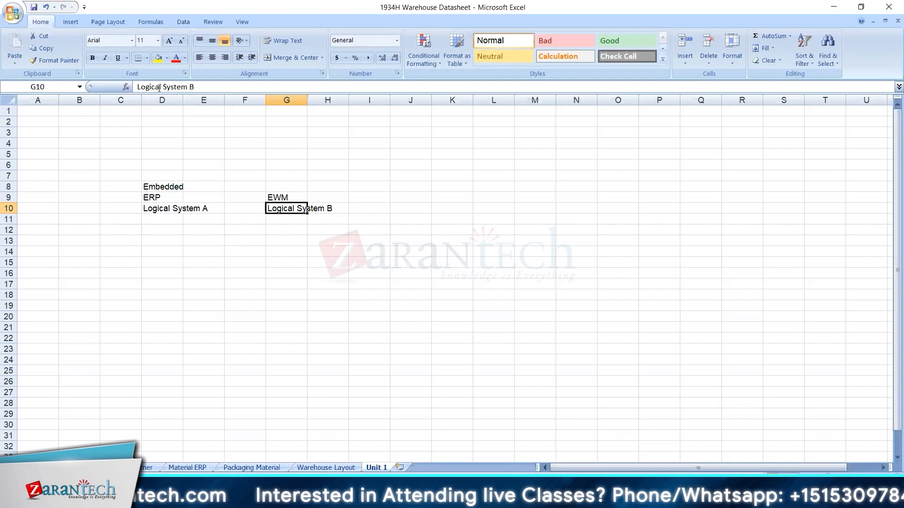
left_click(136, 86)
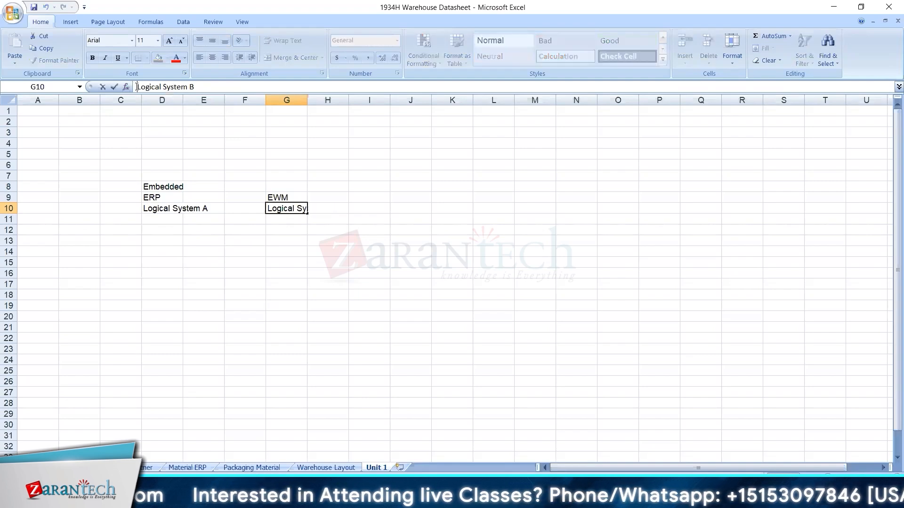
type("Dummy")
key("Return")
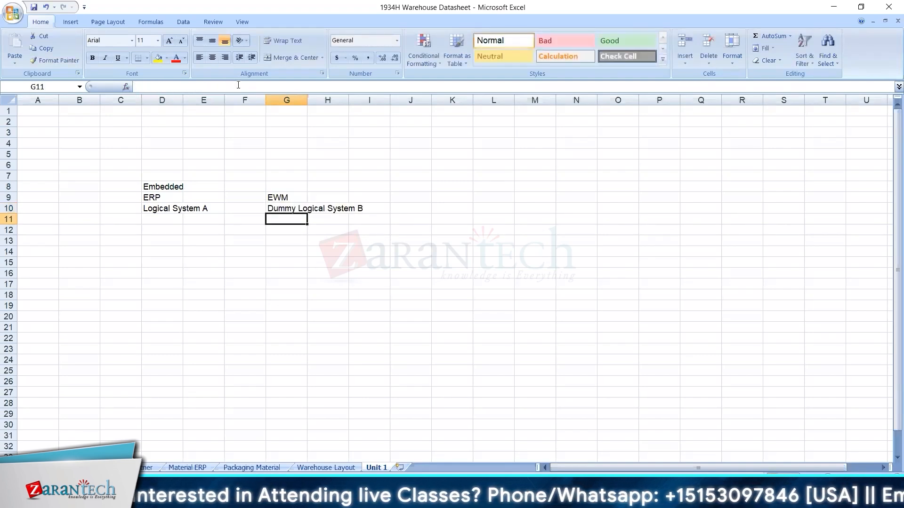
left_click(303, 210)
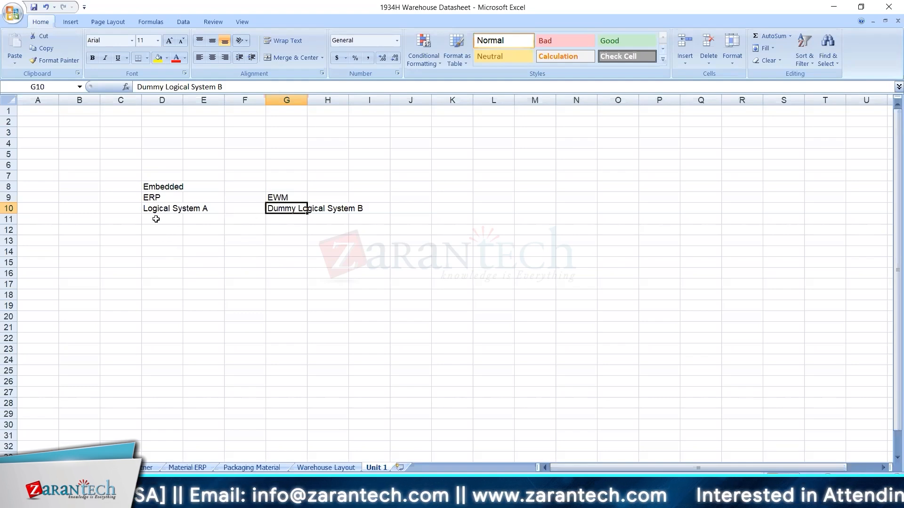
left_click(156, 219)
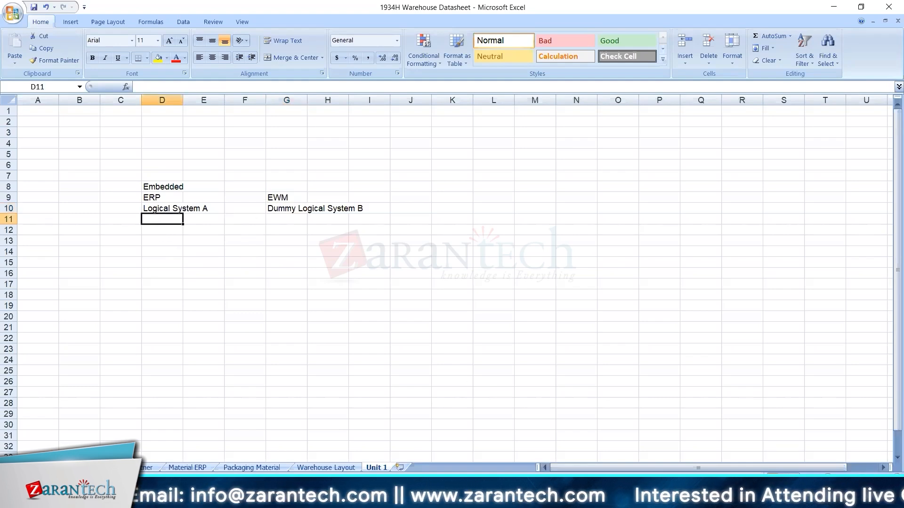
left_click(367, 499)
Highlight the RSK system-name and 079 client parts of the RSKEWM079 naming example.
scroll(369, 424, "down", 1)
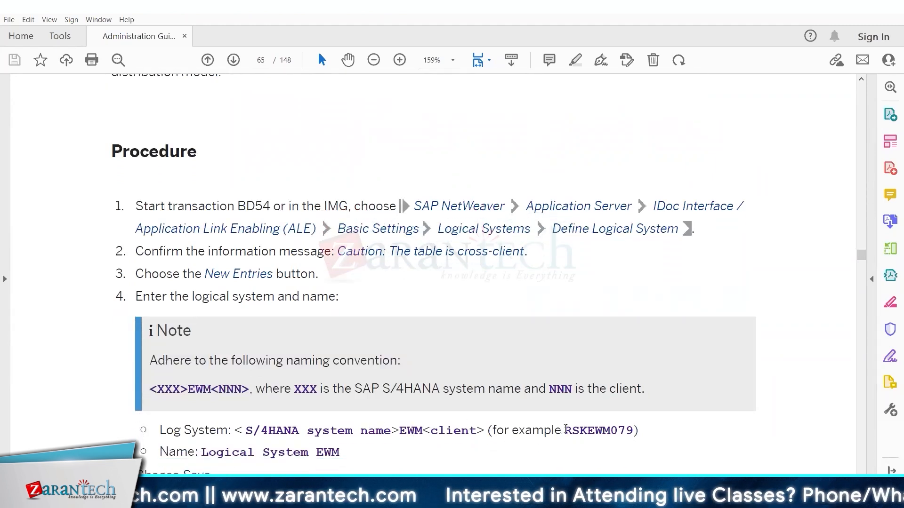
left_click_drag(565, 430, 590, 431)
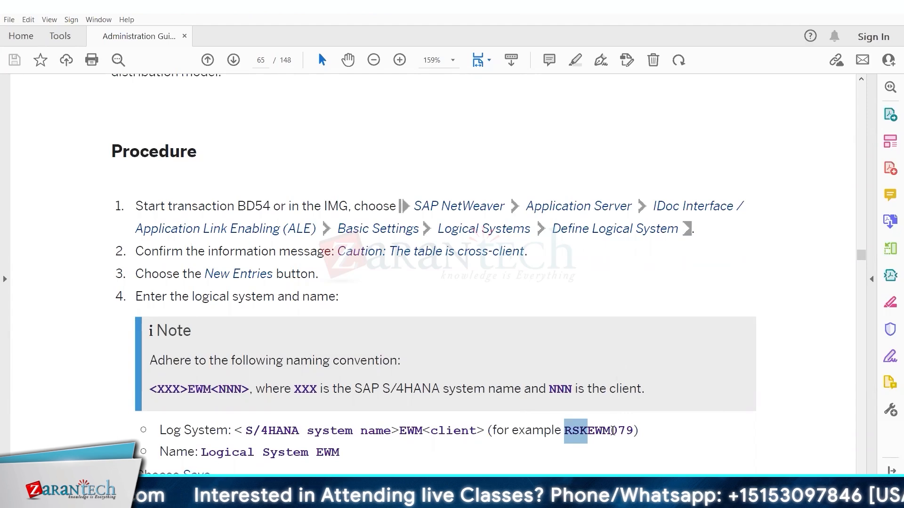
left_click_drag(611, 429, 633, 430)
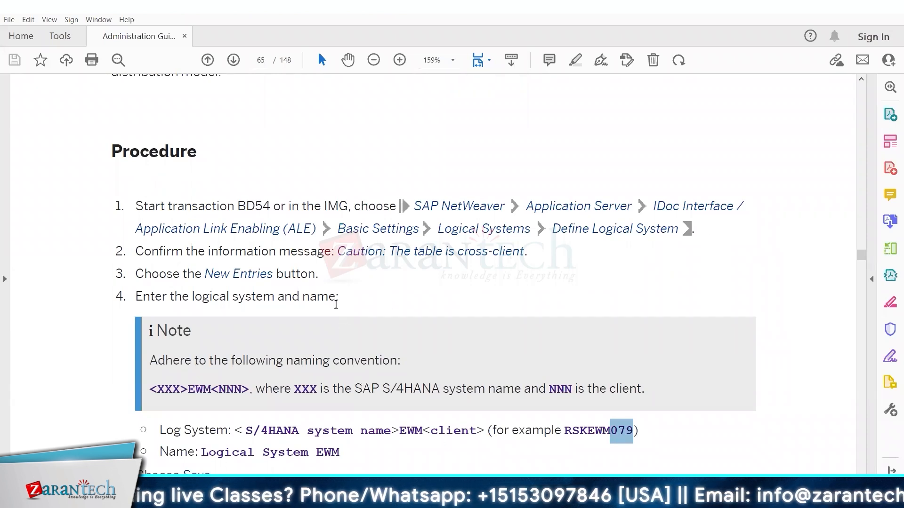
left_click(479, 314)
Scroll back up to the EWM scope items table on page 62.
key("Up")
key("Up")
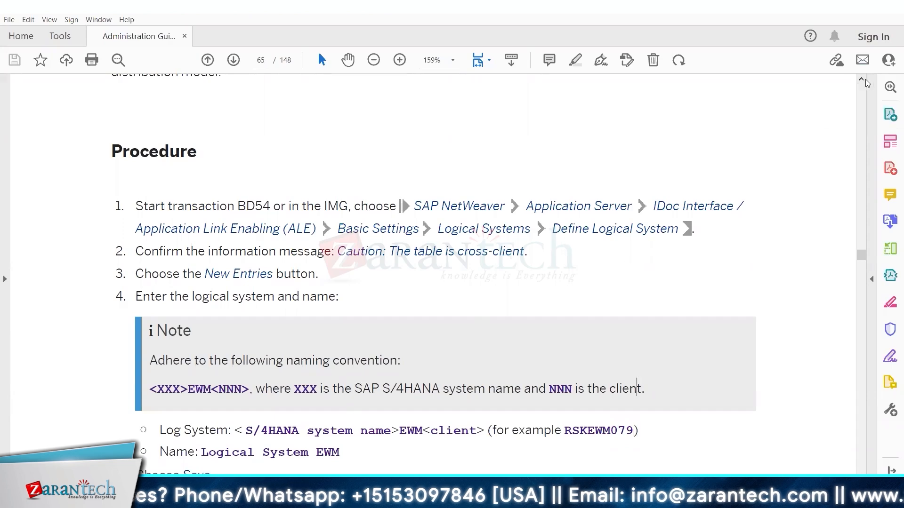
scroll(864, 80, "up", 5)
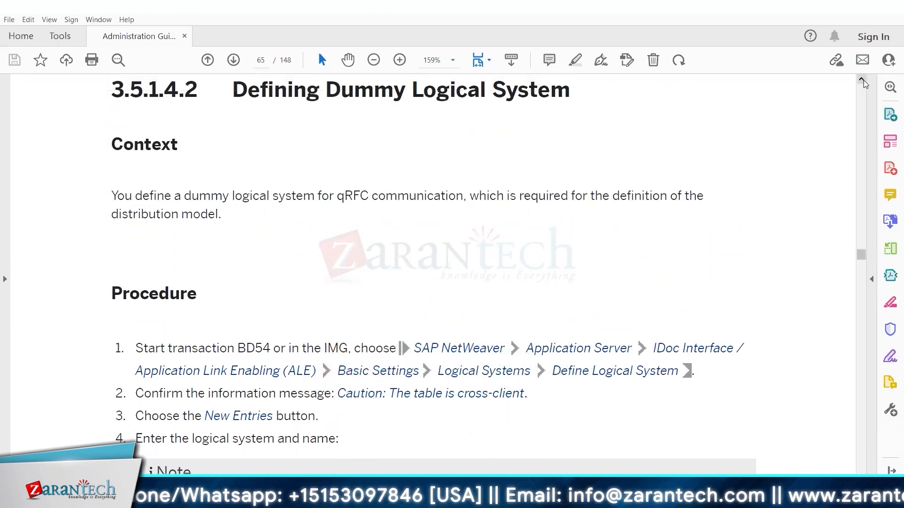
scroll(863, 80, "up", 20)
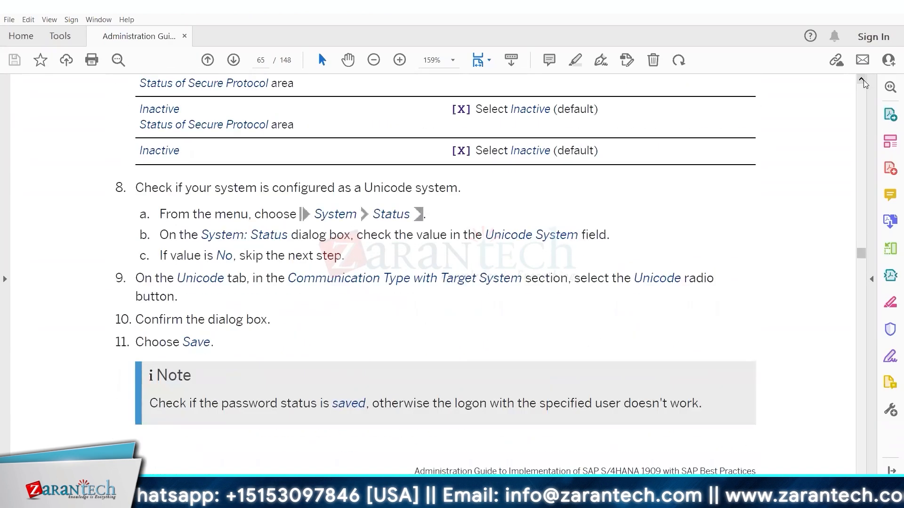
scroll(864, 80, "up", 15)
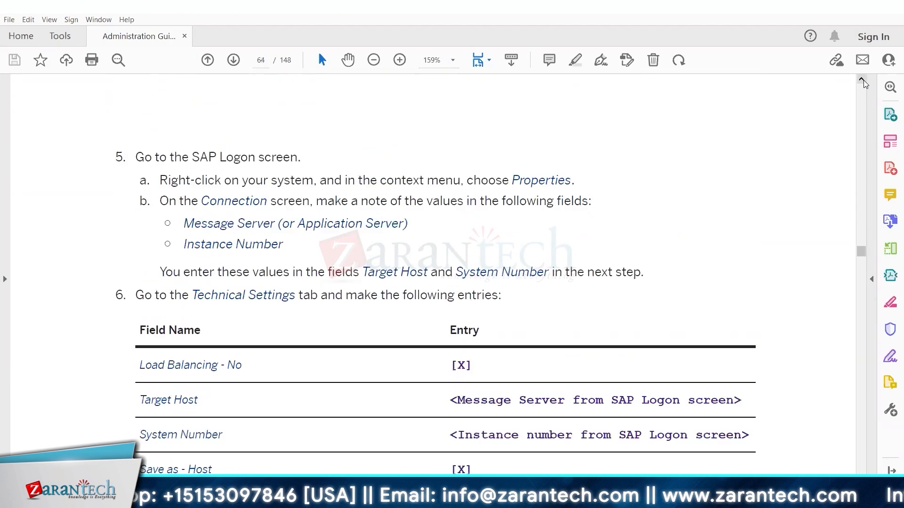
scroll(864, 80, "up", 15)
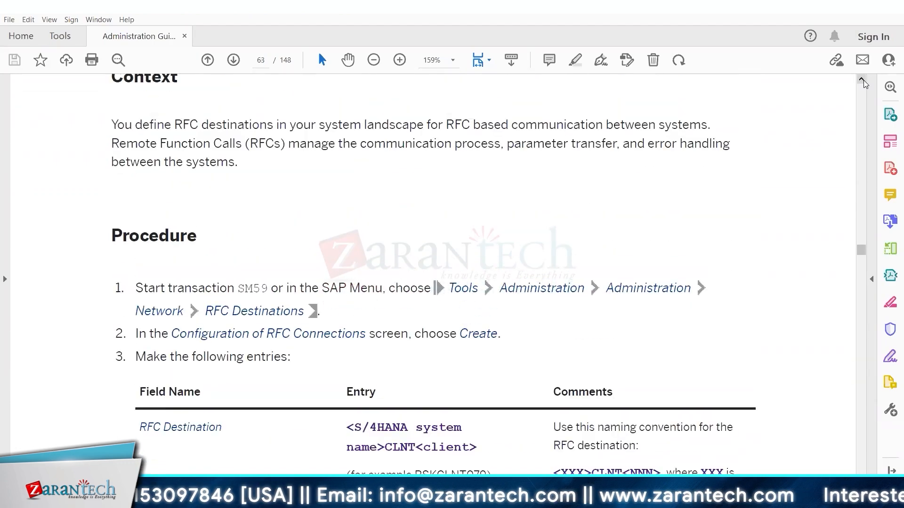
scroll(864, 80, "up", 15)
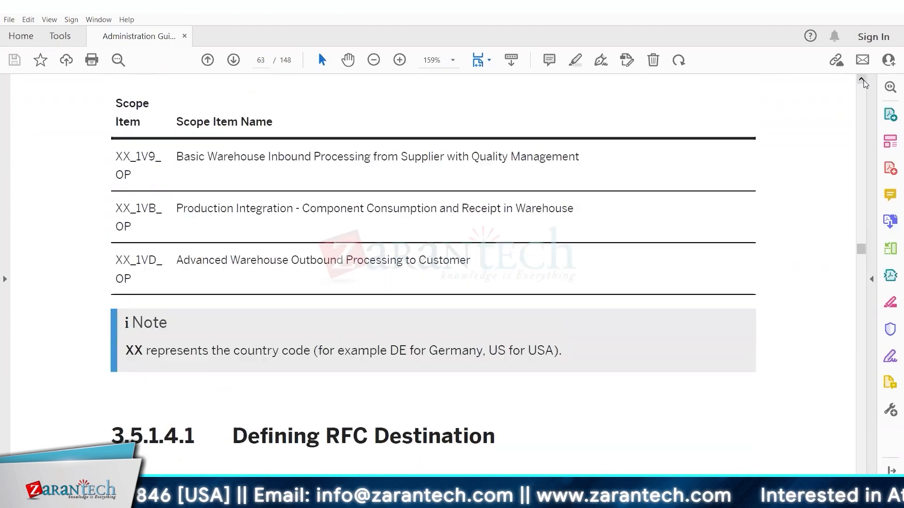
scroll(863, 80, "up", 15)
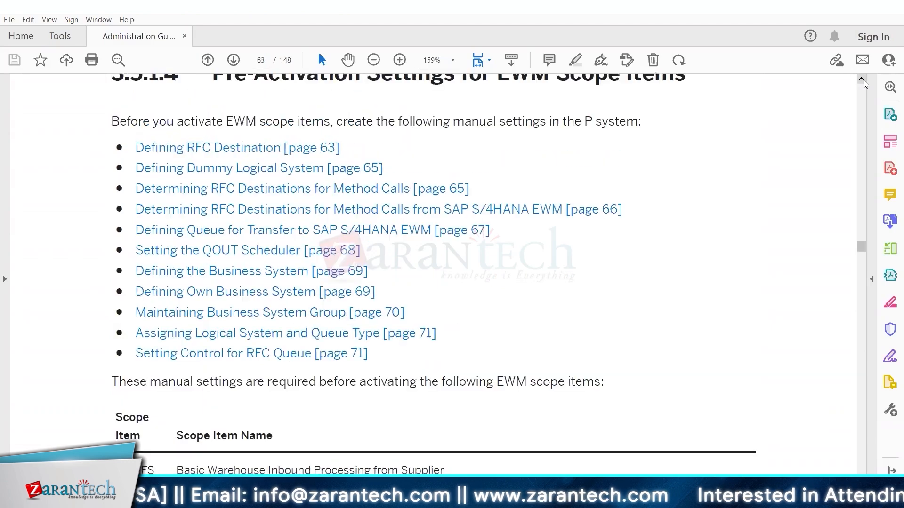
scroll(863, 80, "up", 5)
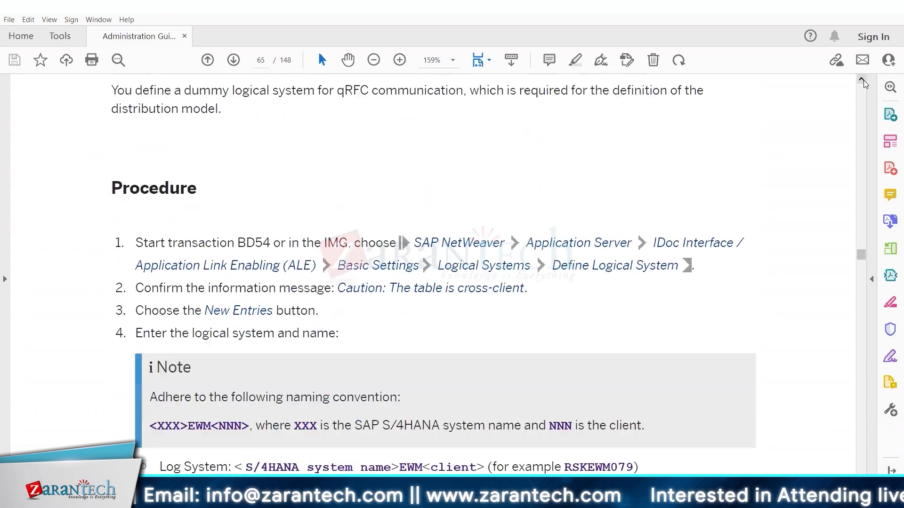
scroll(863, 80, "up", 2)
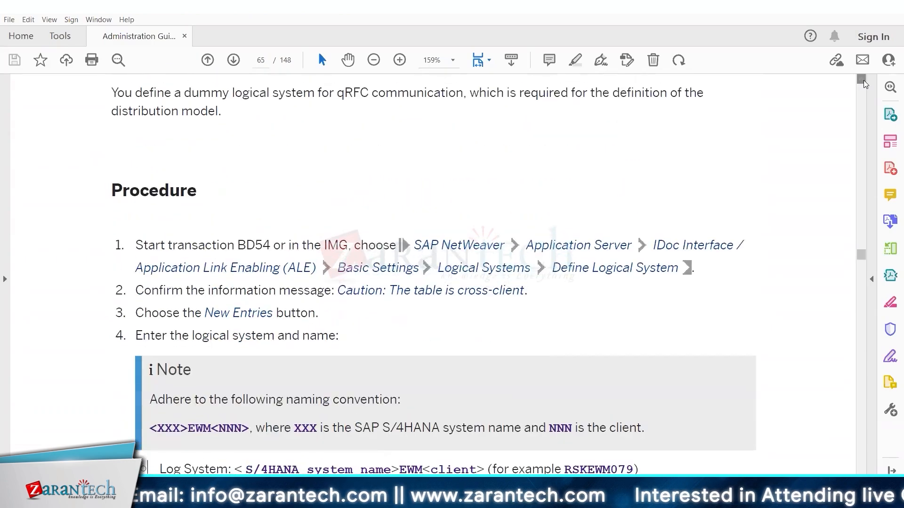
scroll(863, 80, "up", 15)
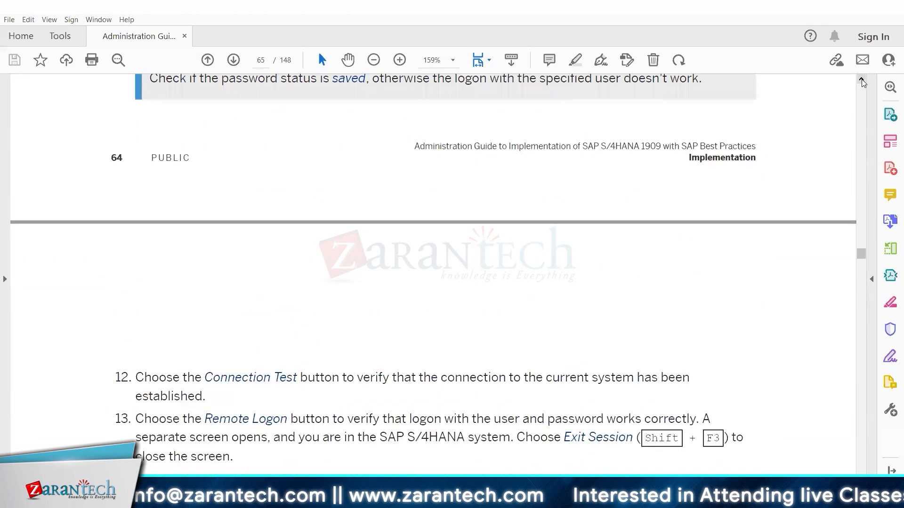
scroll(863, 81, "up", 15)
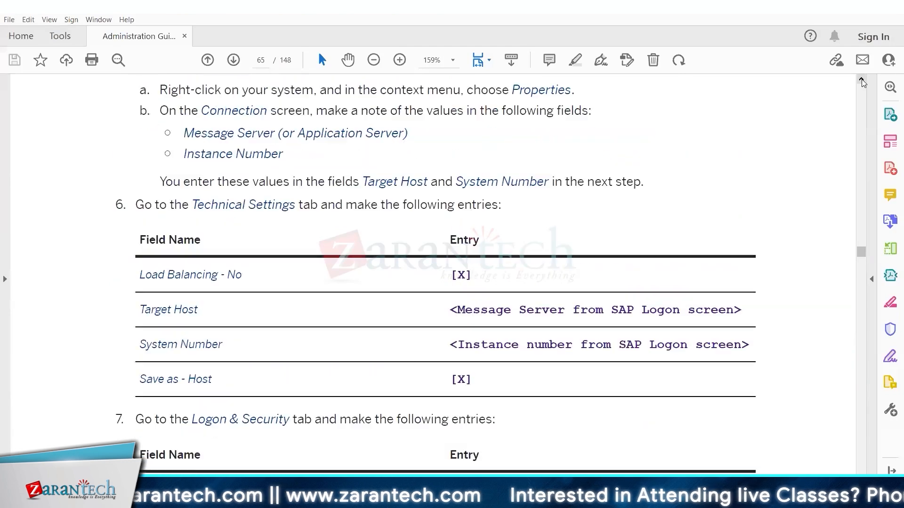
scroll(864, 81, "up", 15)
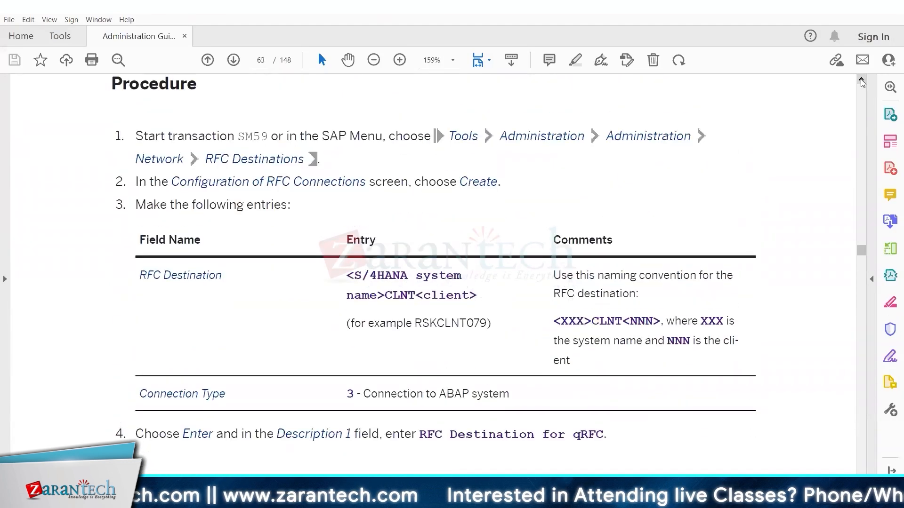
scroll(863, 83, "up", 10)
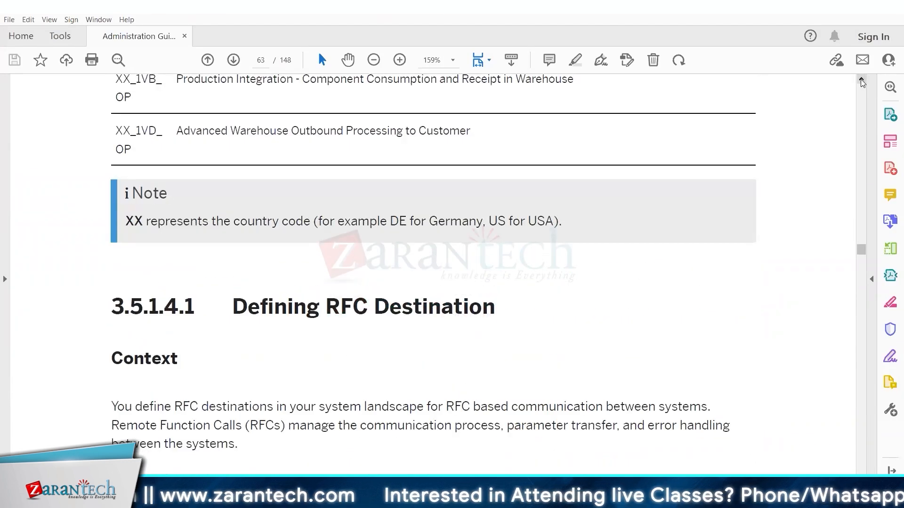
scroll(862, 82, "up", 12)
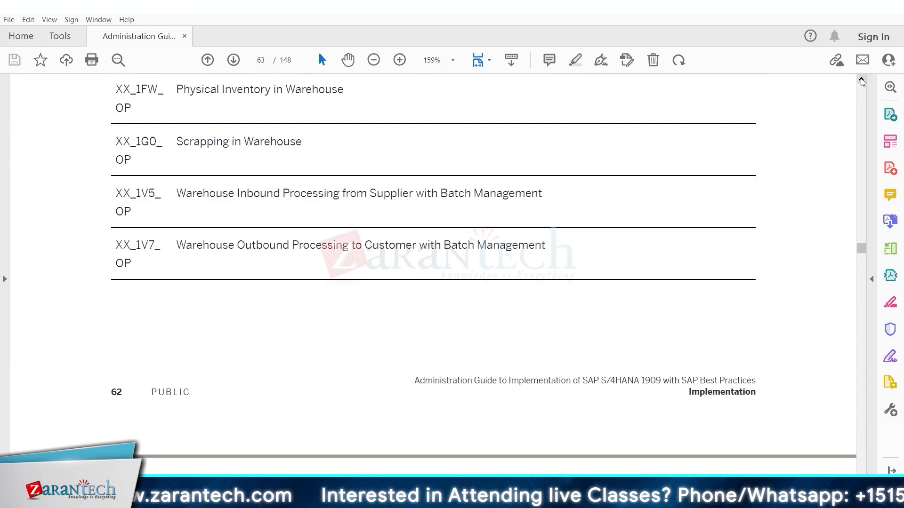
scroll(862, 83, "up", 6)
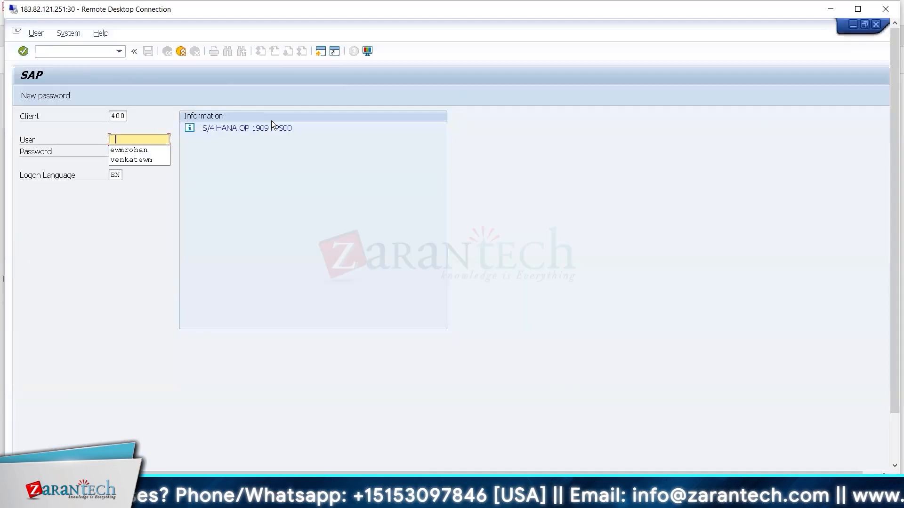
Choose a saved user name in the logon User field and move on to the prefilled password.
key("Down")
key("Return")
key("Tab")
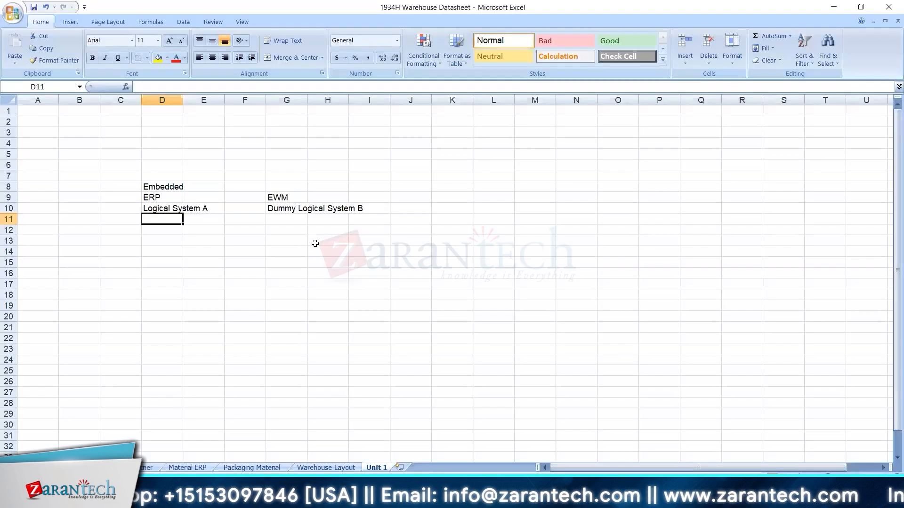
Check the PDF guide's pre-activation list, then return to the Display IMG ERP Integration tree.
left_click(626, 498)
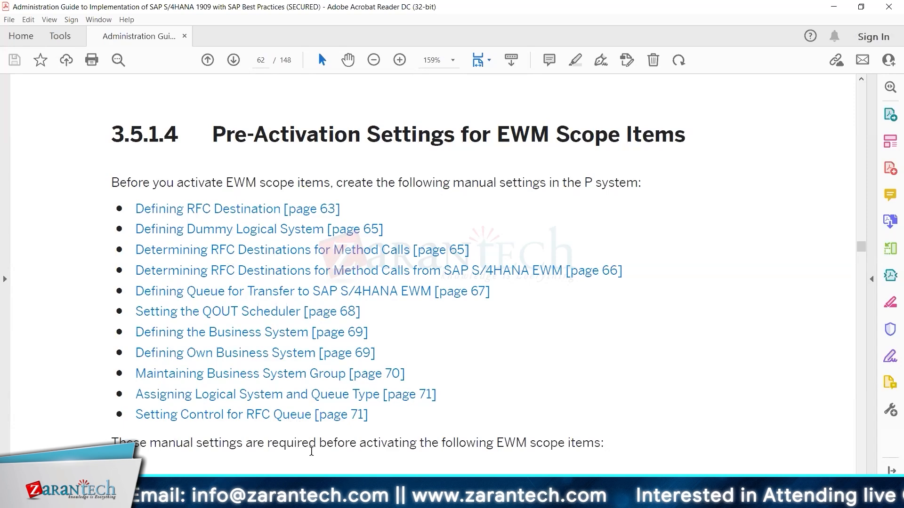
left_click(104, 442)
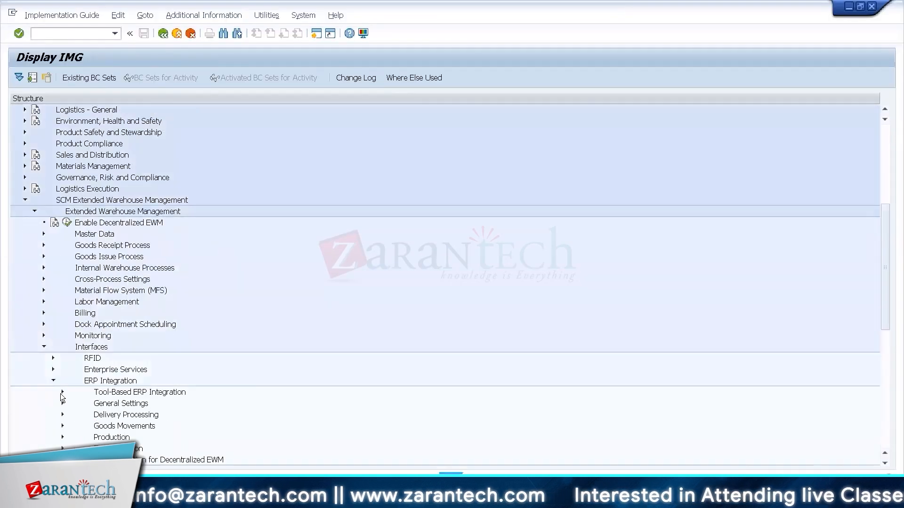
Expand Tool-Based ERP Integration and read the System Connection tool's list of setup activities.
left_click(61, 394)
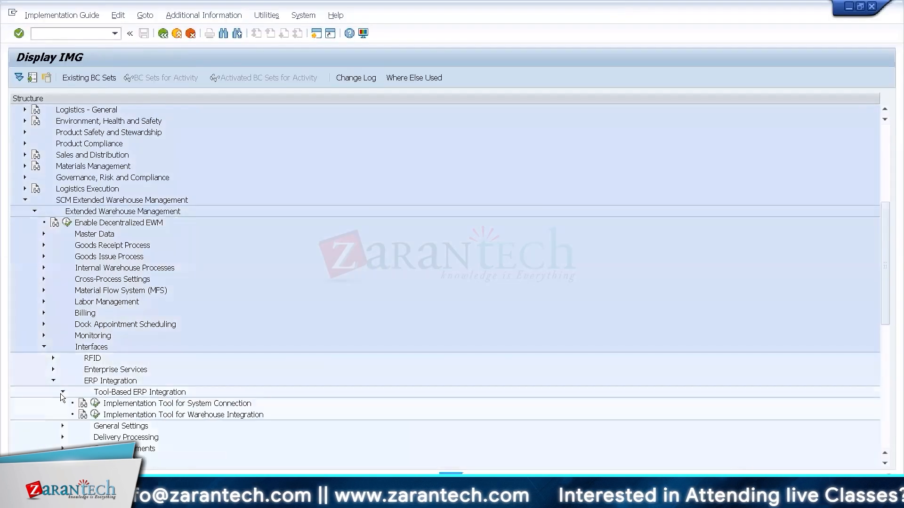
left_click(174, 405)
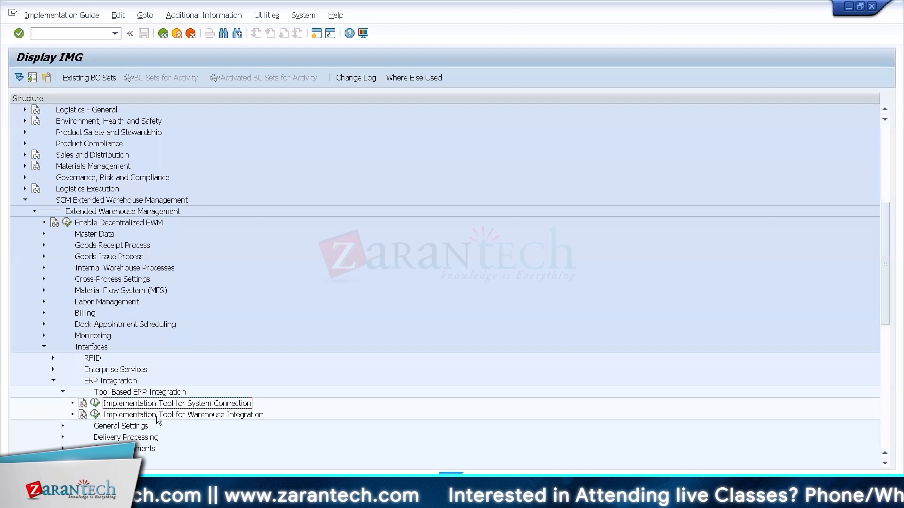
left_click(157, 416)
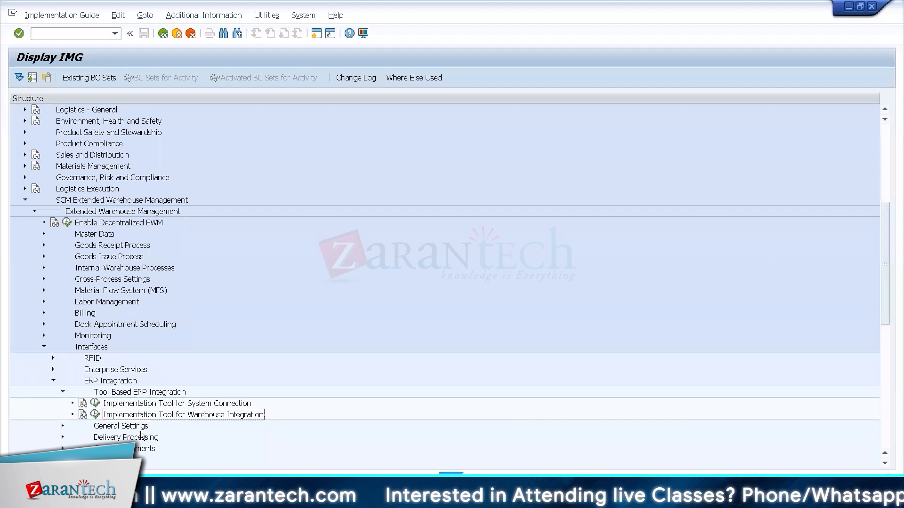
left_click(83, 405)
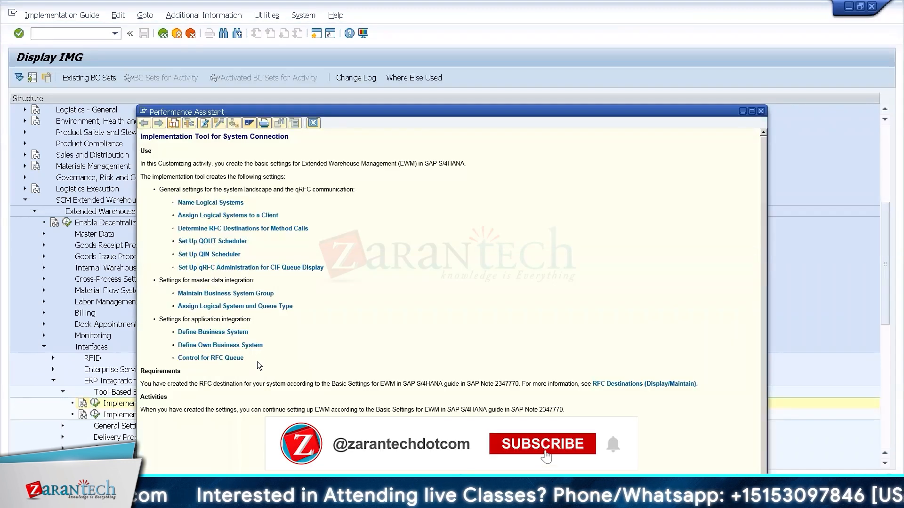
left_click_drag(257, 362, 173, 203)
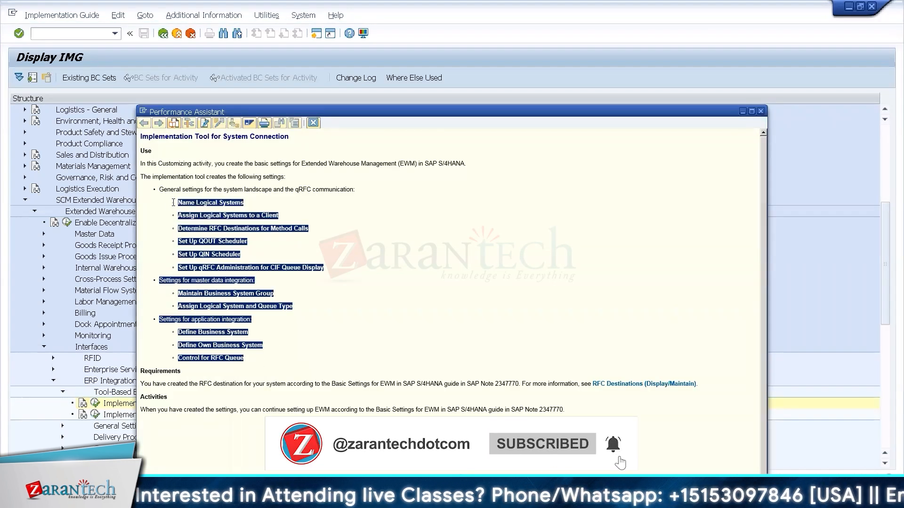
left_click(305, 324)
Check the Warehouse Integration tool documentation, then reopen the System Connection documentation.
left_click(762, 113)
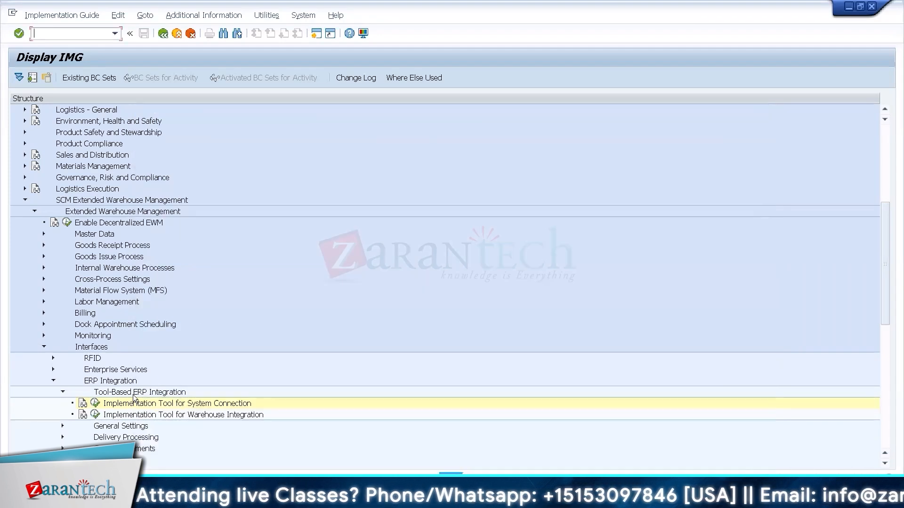
left_click(83, 415)
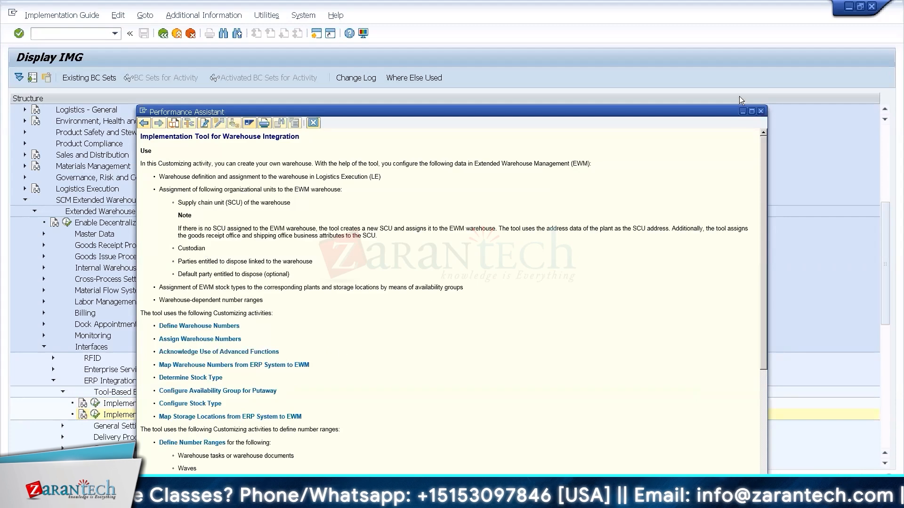
left_click(762, 111)
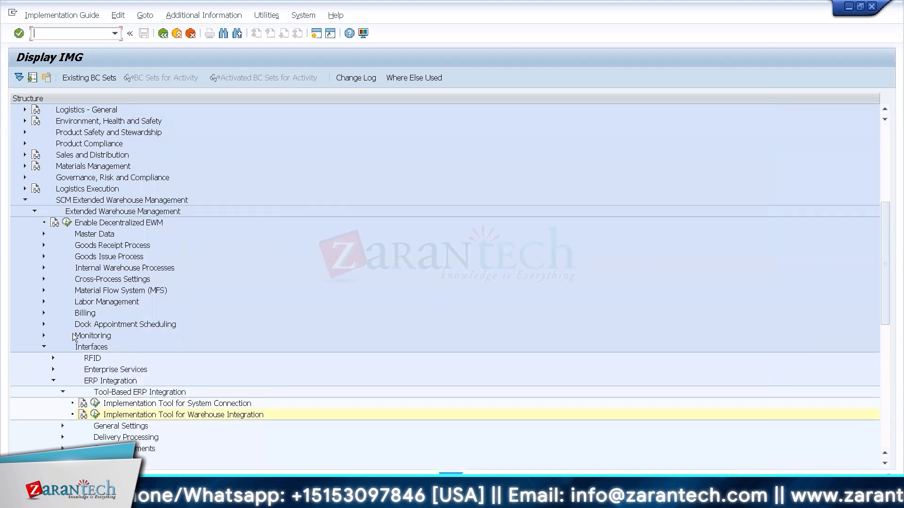
left_click(83, 404)
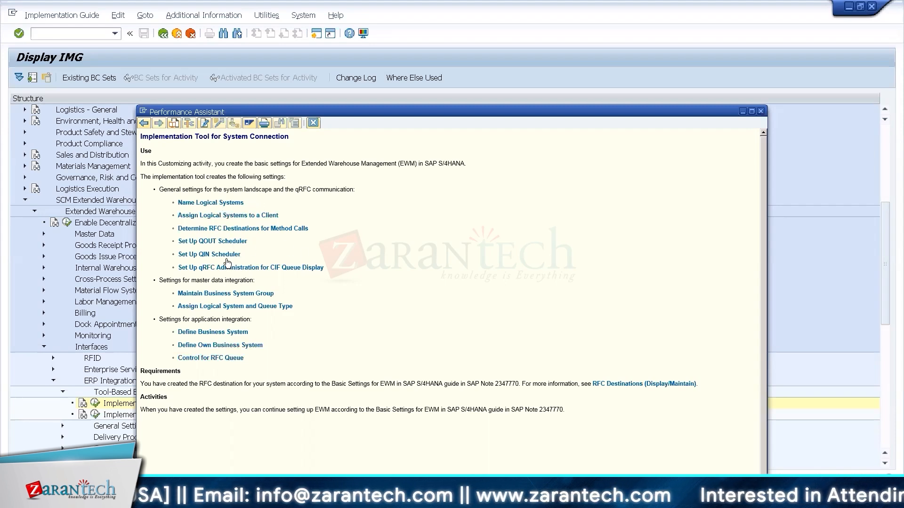
Open Name Logical Systems and accept the cross-client message to view the 14 logical systems.
left_click(222, 206)
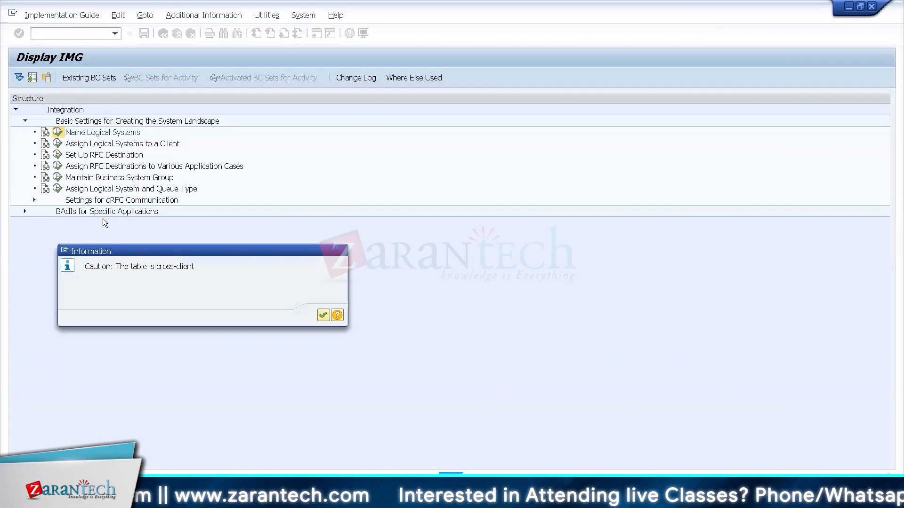
key("Return")
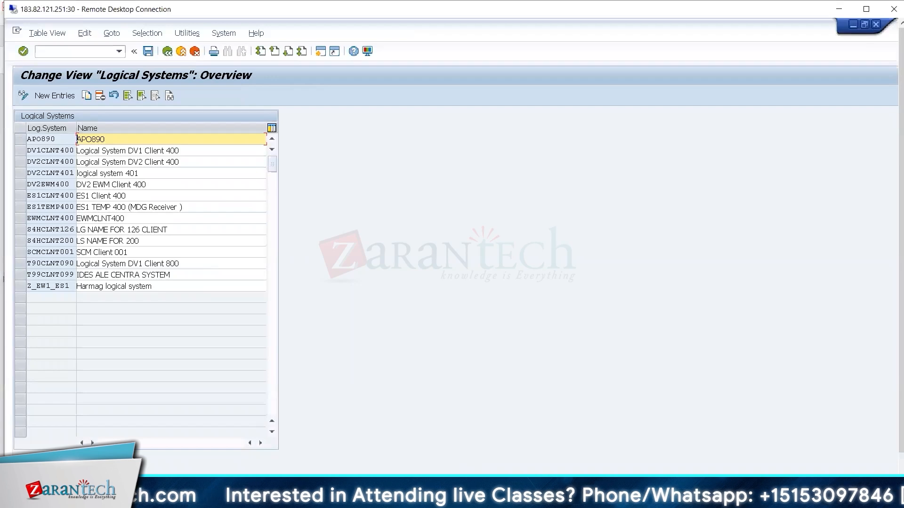
Look up ERP logical system DV1CLNT400 in the datasheet and mark its row in the Logical Systems table.
left_click(508, 499)
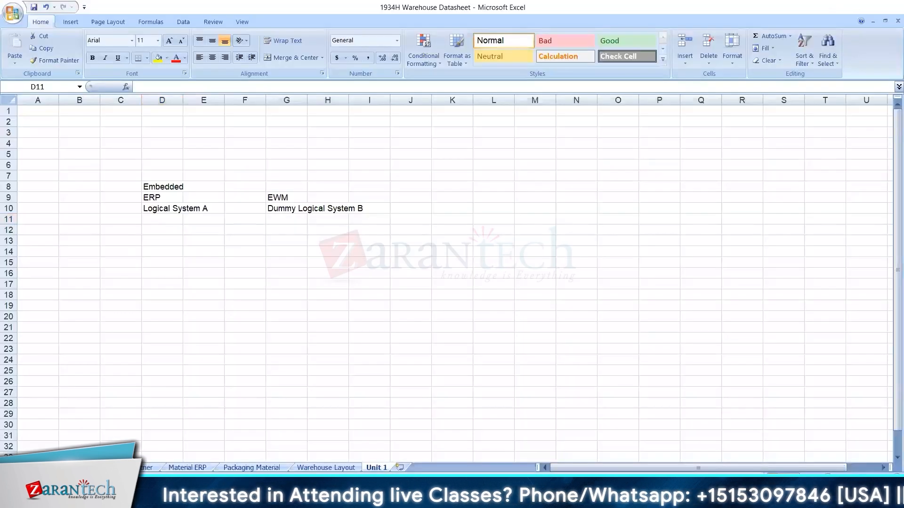
left_click(508, 499)
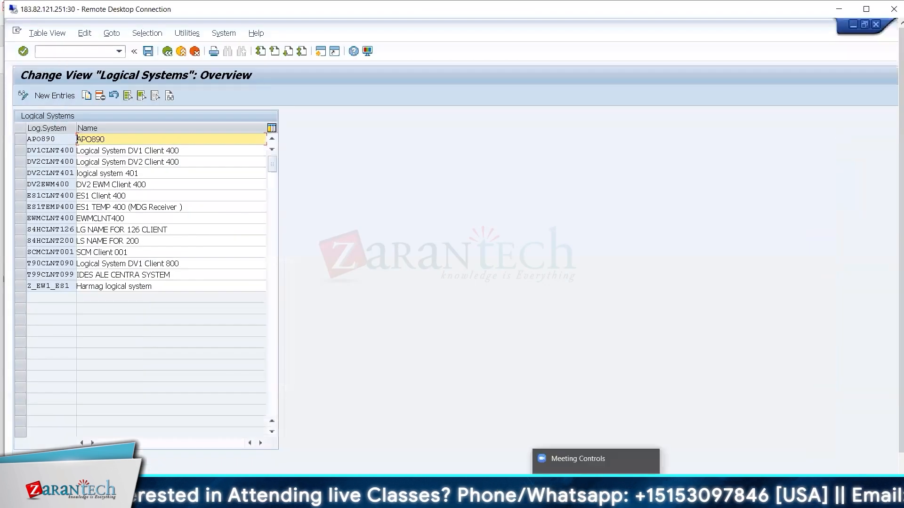
mouse_move(617, 499)
left_click(508, 499)
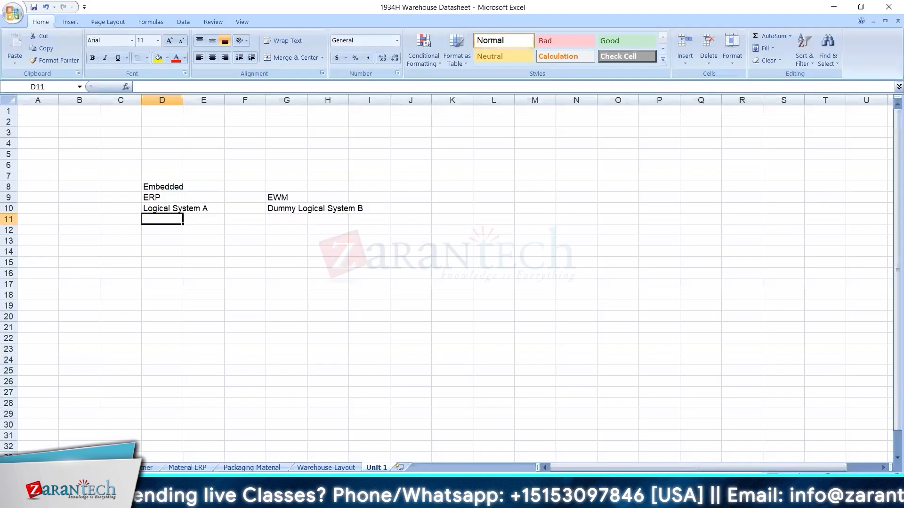
left_click(66, 468)
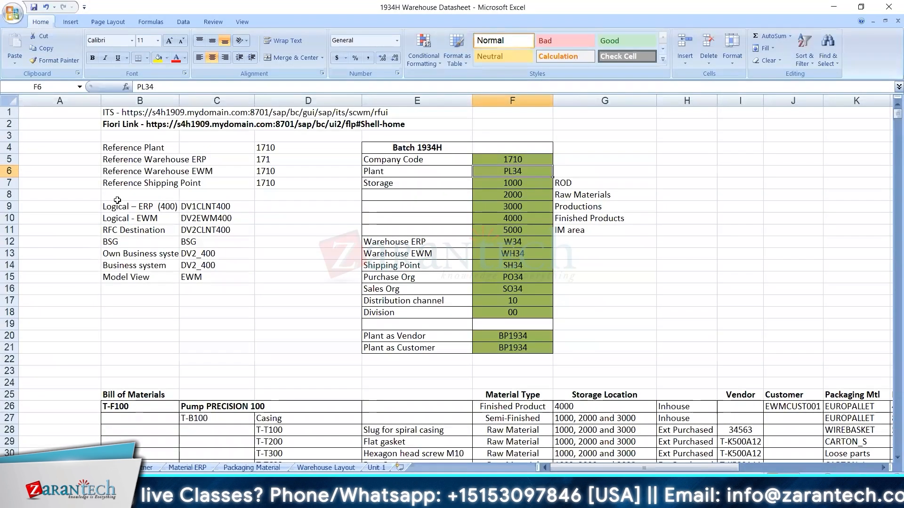
left_click(183, 207)
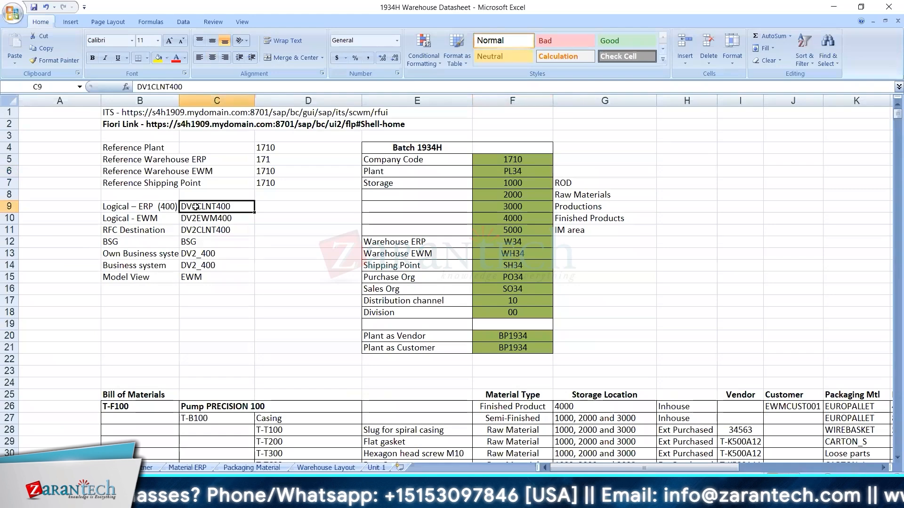
key("alt+Tab")
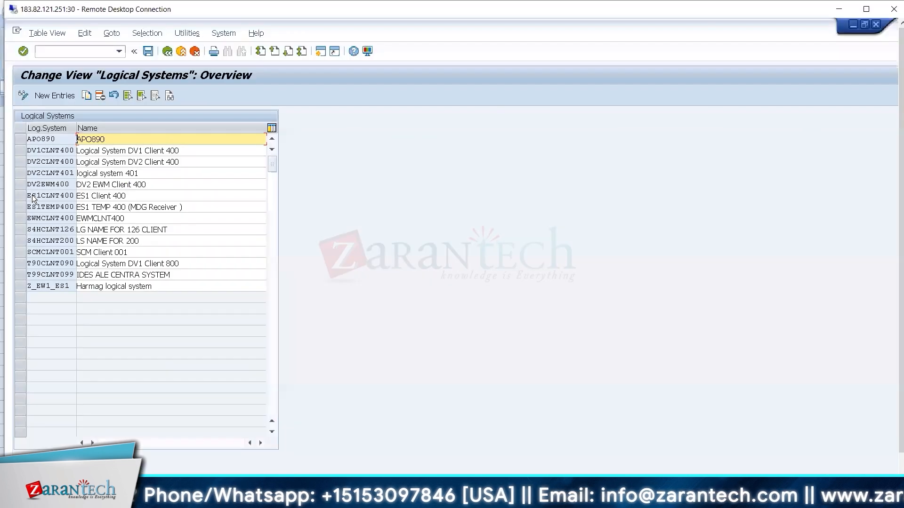
left_click(23, 157)
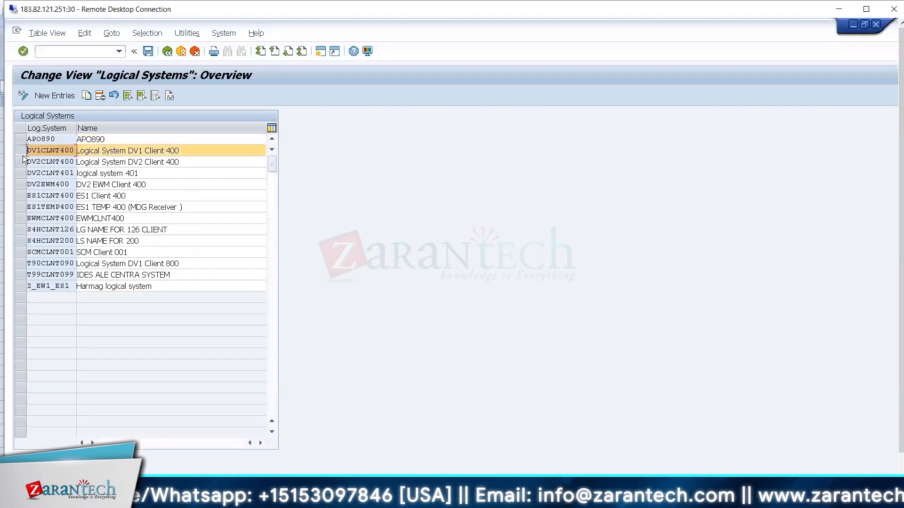
Check DV2EWM400 in the datasheet, mark its row too, and return to the System Connection documentation.
key("alt+Tab")
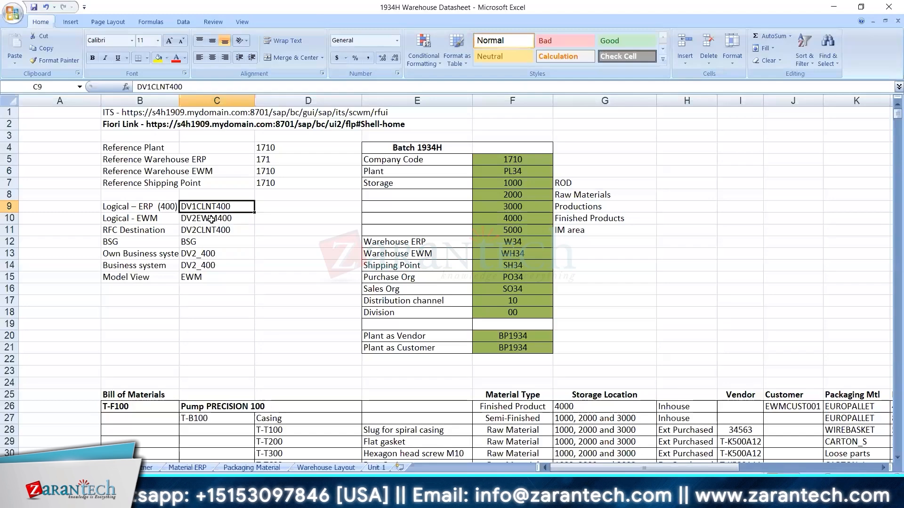
left_click(211, 219)
key("alt+Tab")
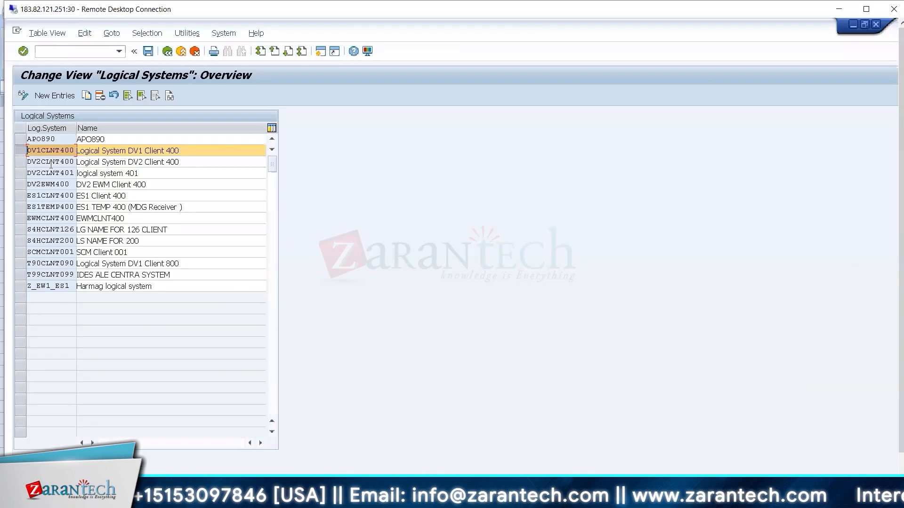
left_click(20, 184)
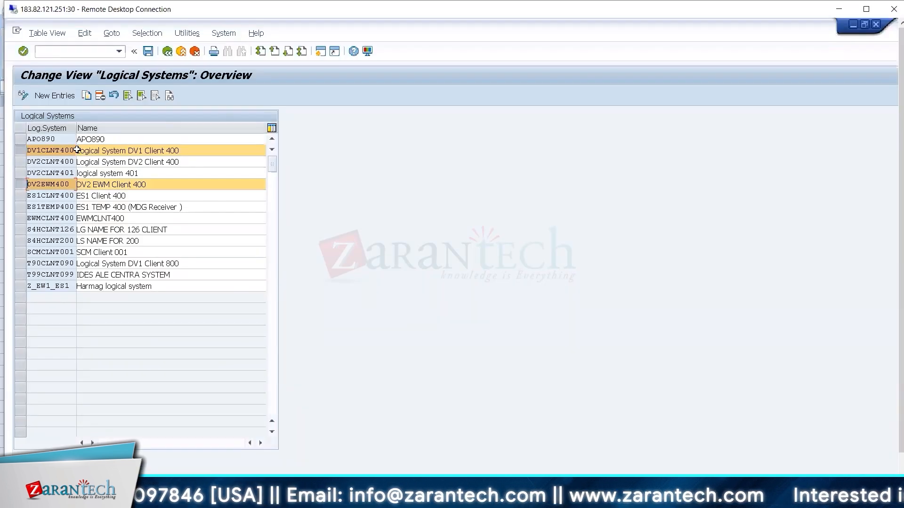
left_click(170, 54)
left_click(170, 54)
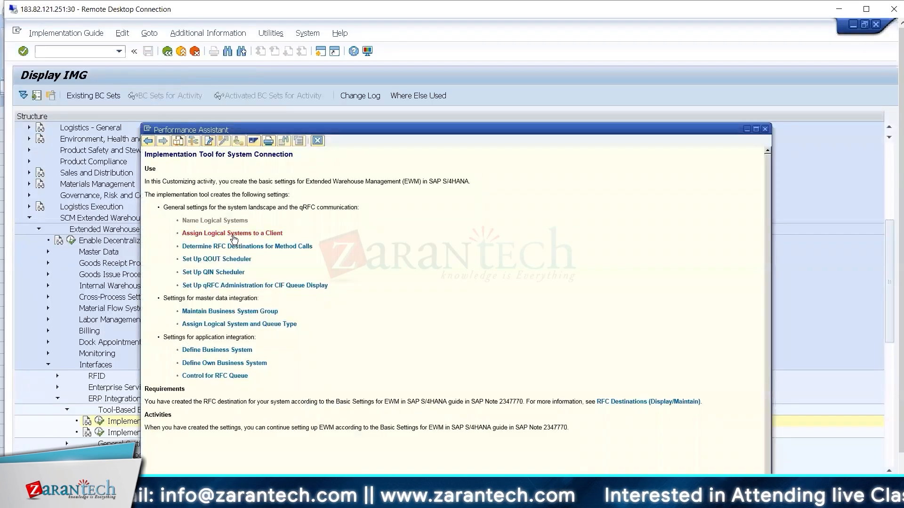
Run Assign Logical Systems to a Client, acknowledge the cross-client warning, and open client 400's details.
key("alt+Tab")
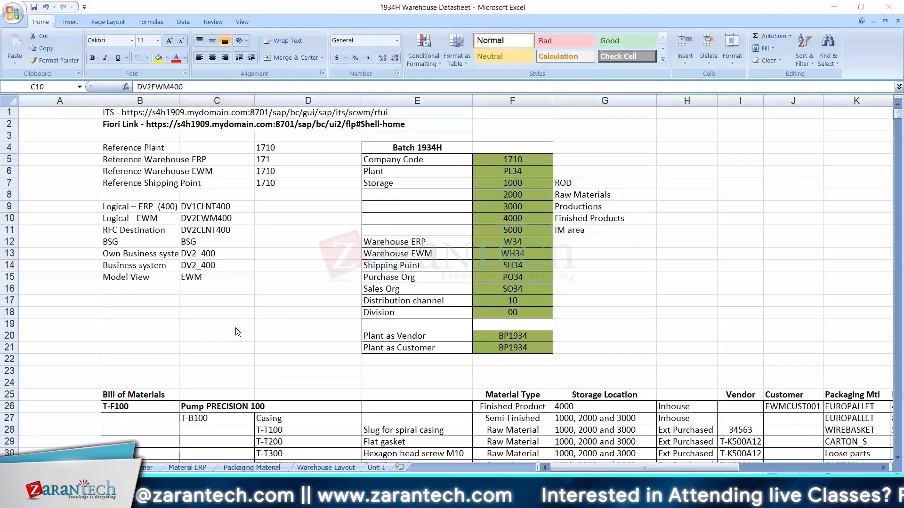
key("alt+Tab")
left_click(61, 161)
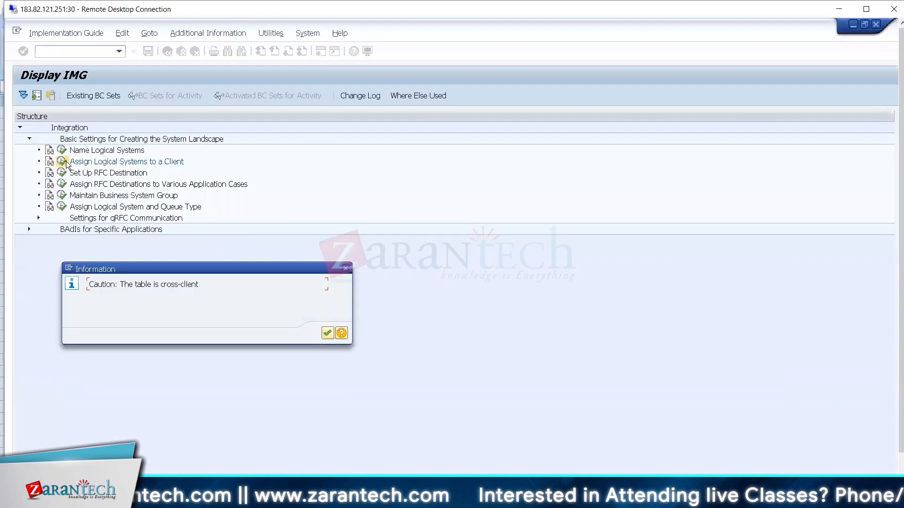
key("Return")
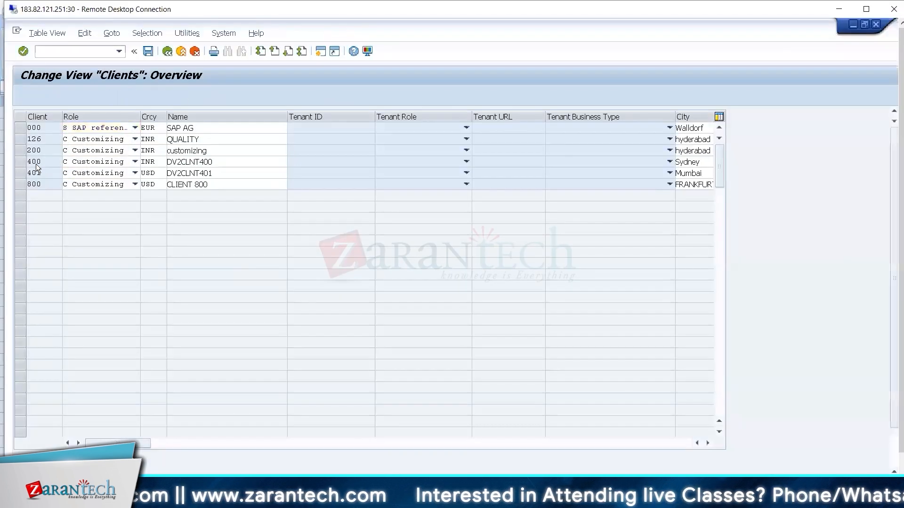
double_click(37, 168)
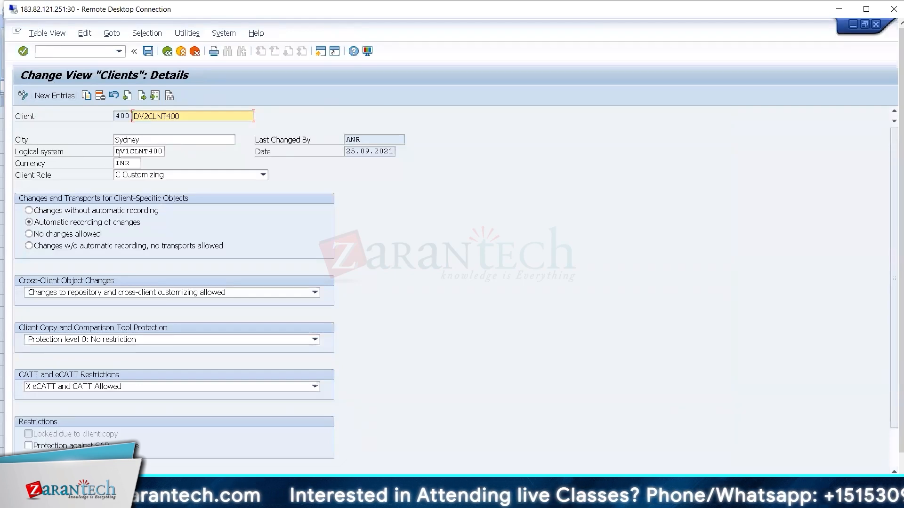
Compare client 400's logical system DV1CLNT400 against the datasheet, then return to the client list.
left_click_drag(116, 153, 177, 174)
key("alt")
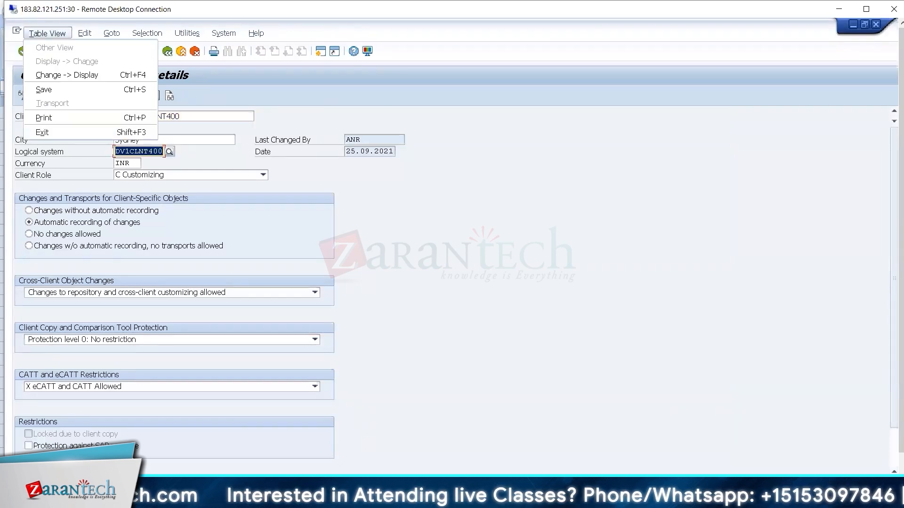
key("alt+Tab")
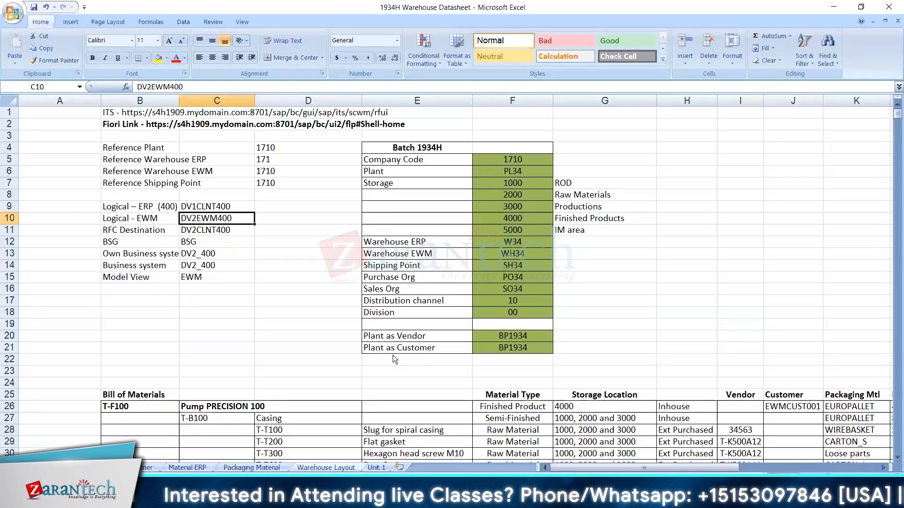
key("alt+Tab")
key("Escape")
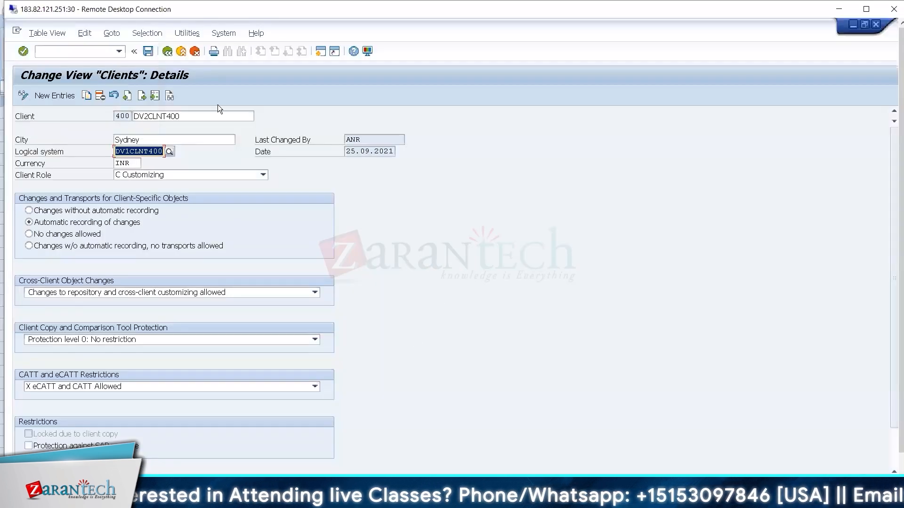
left_click(123, 118)
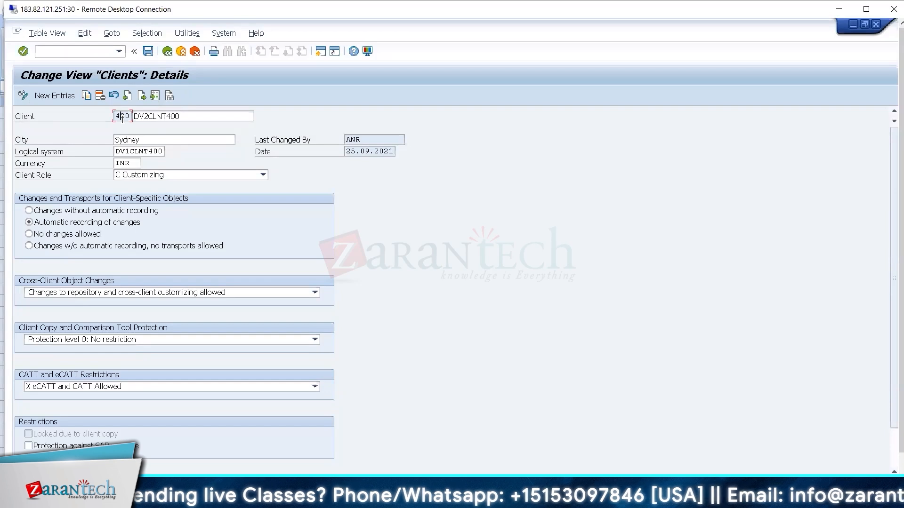
left_click(115, 150)
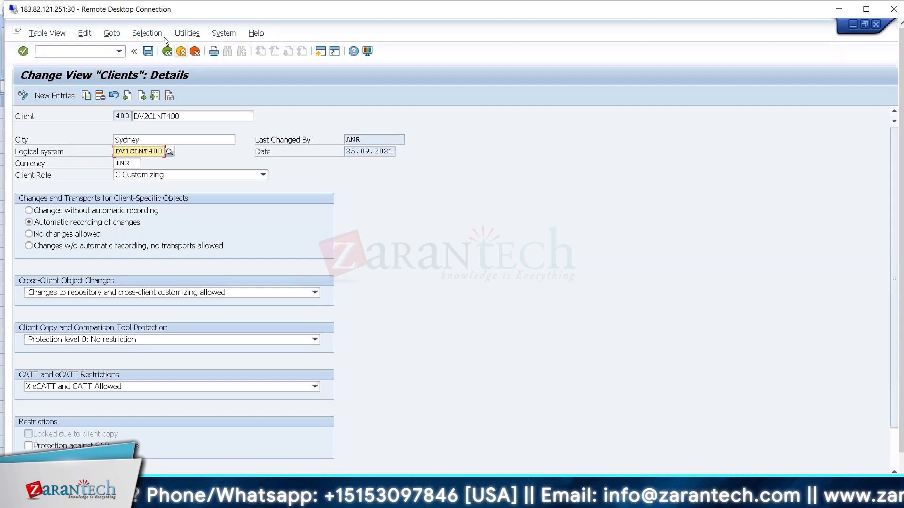
left_click(167, 51)
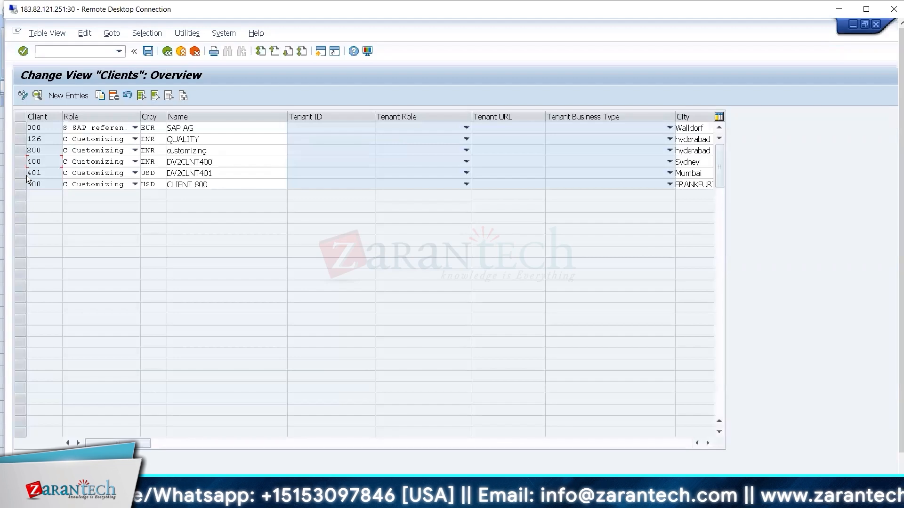
Reopen client 400's details and enter 'Assigned to client' in datasheet cell D11.
double_click(48, 163)
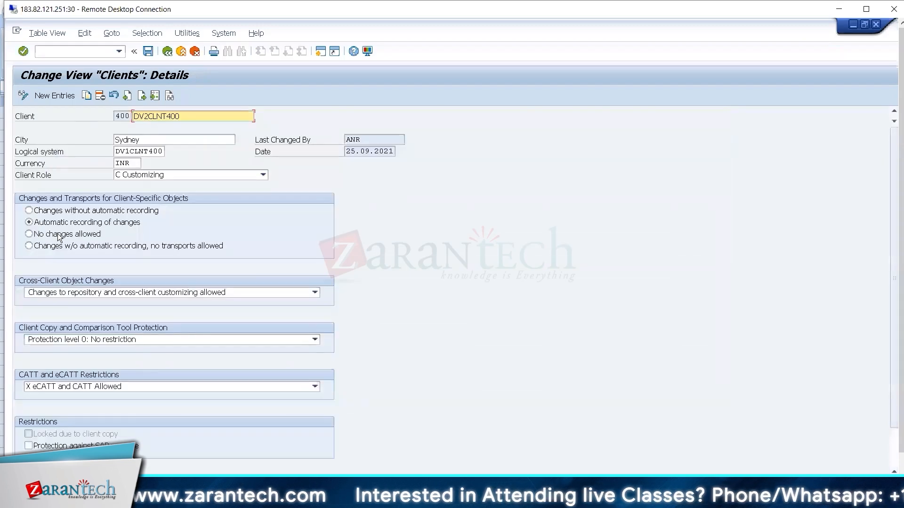
key("alt+Tab")
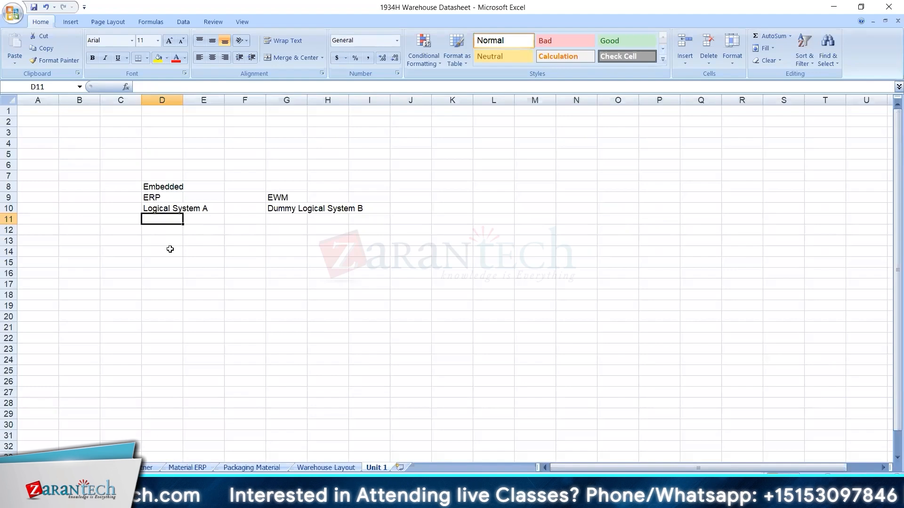
type("Assigned to client")
key("Return")
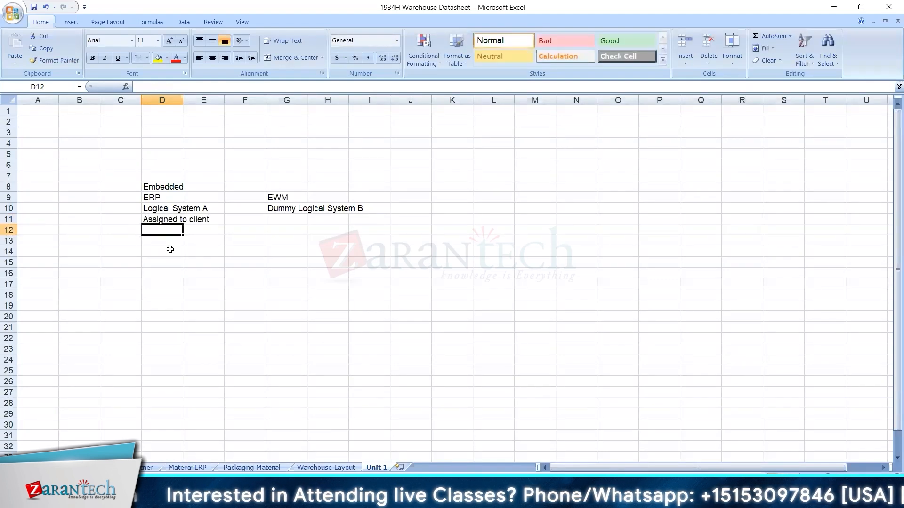
Back out to the IMG, rerun Assign Logical Systems to a Client, and review the Logical System A notes.
key("alt+Tab")
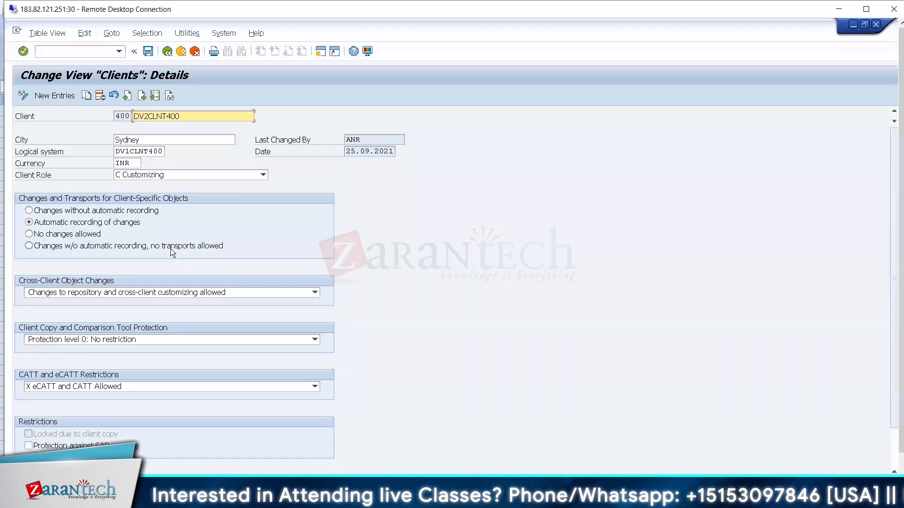
left_click(167, 52)
left_click(168, 52)
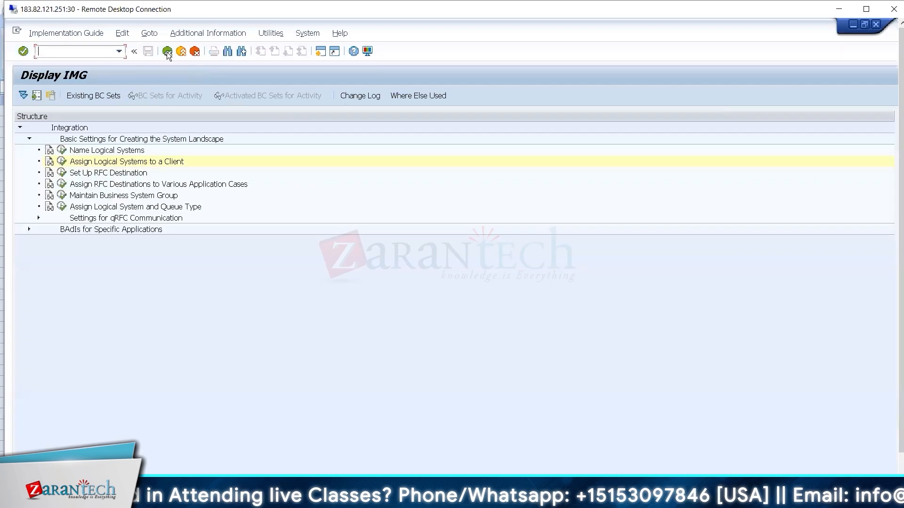
left_click(64, 161)
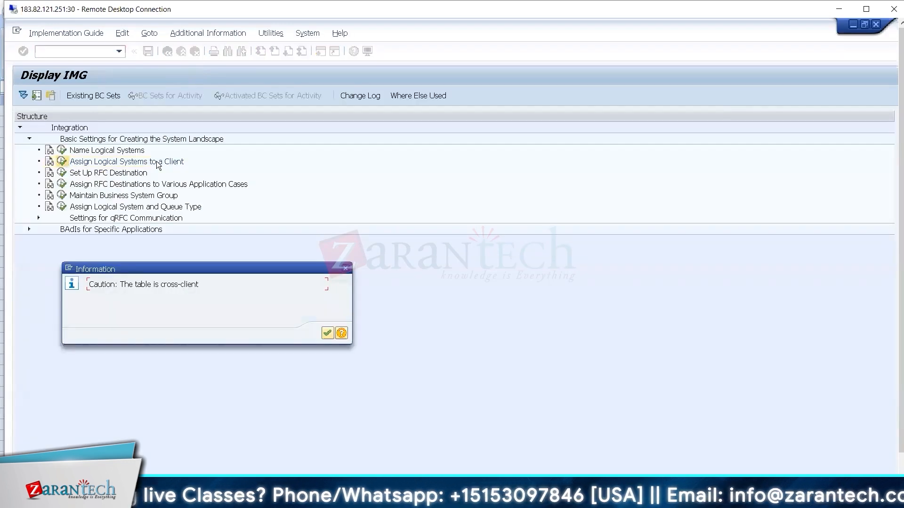
key("alt+Tab")
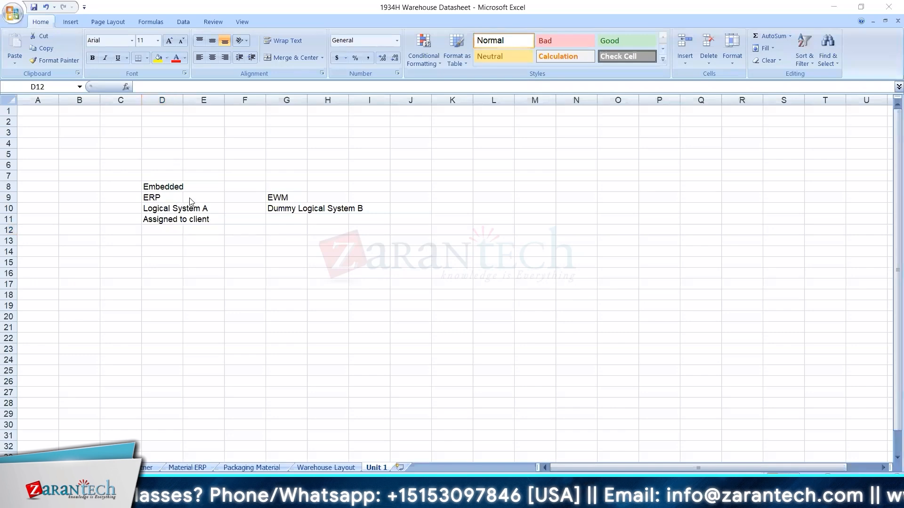
key("alt+Tab")
key("alt+Tab")
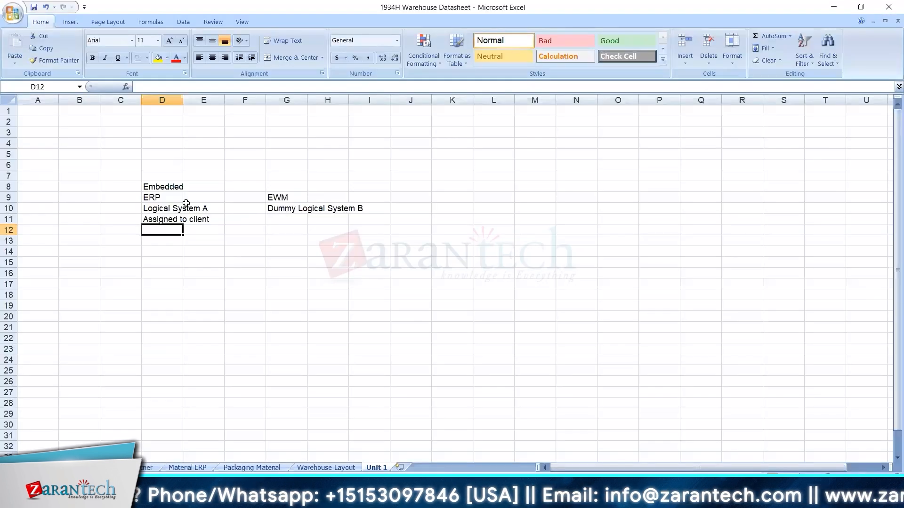
left_click(172, 208)
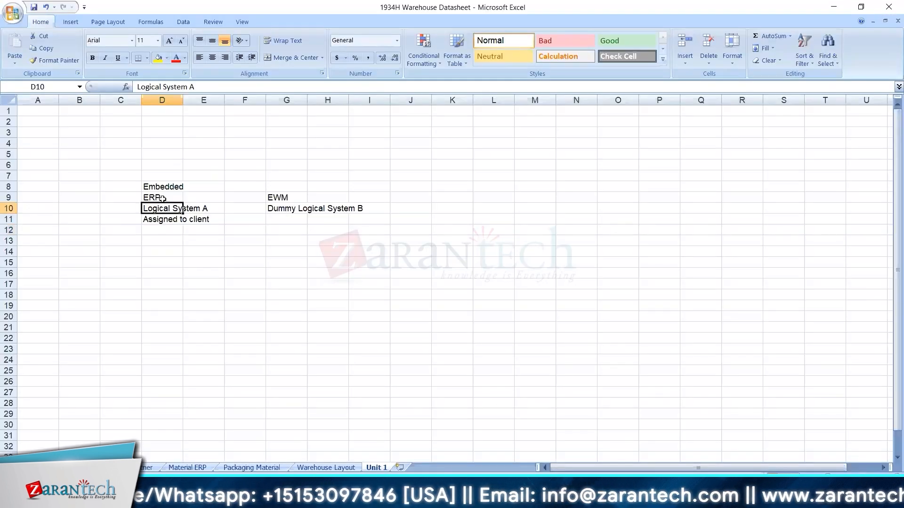
left_click(165, 198)
left_click(165, 216)
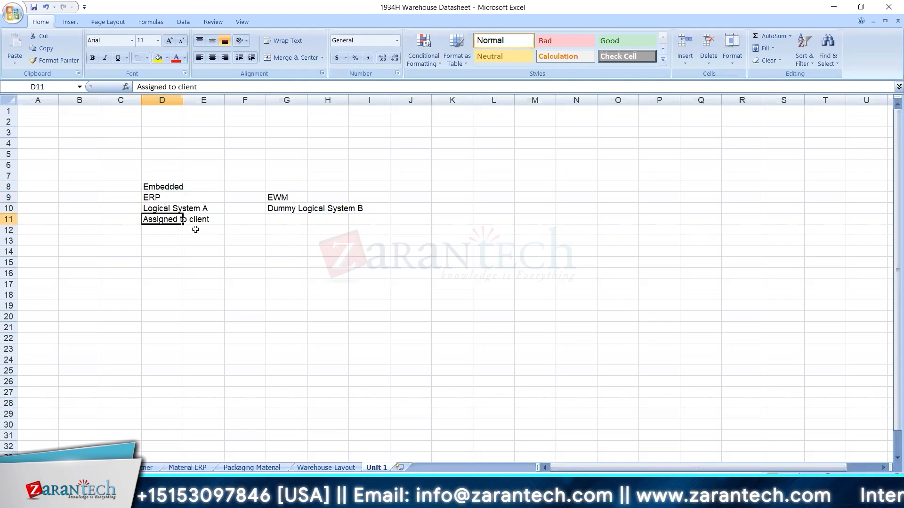
Dismiss the cross-client message, recheck client 400, and go back to the IMG documentation.
key("alt+Tab")
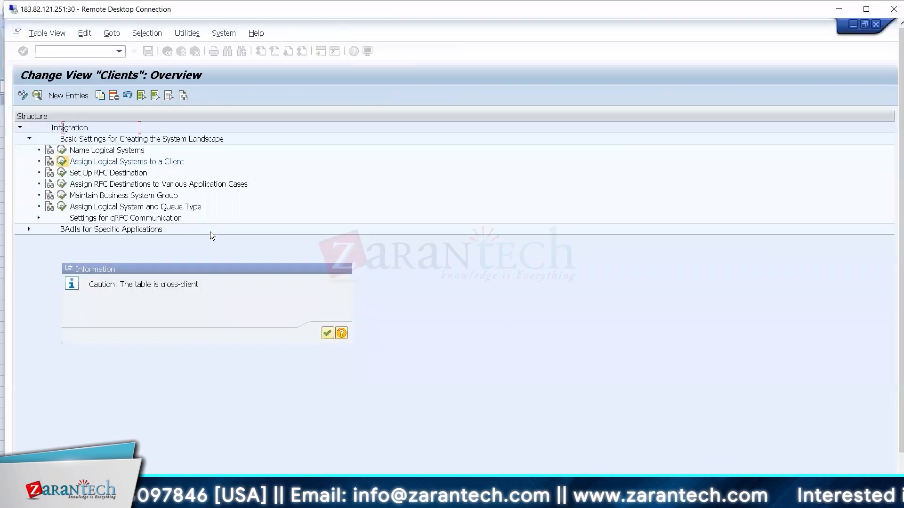
key("Return")
double_click(41, 163)
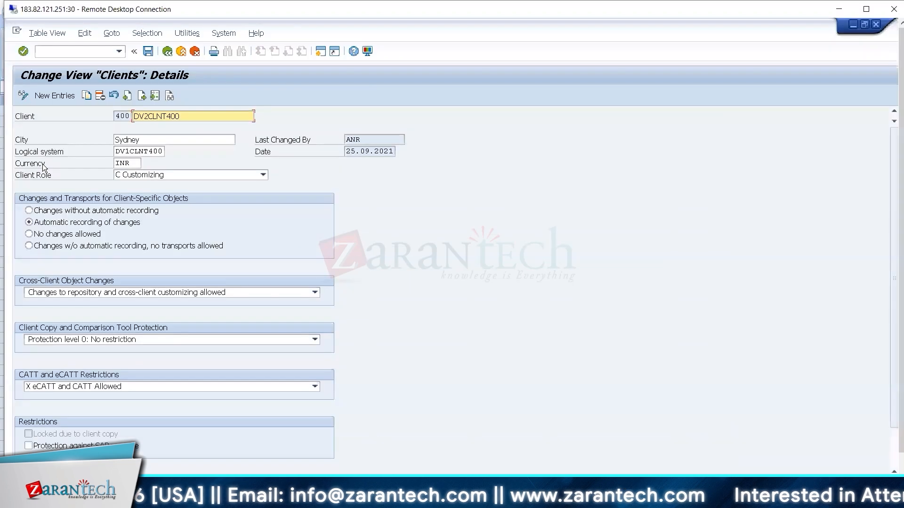
left_click(168, 52)
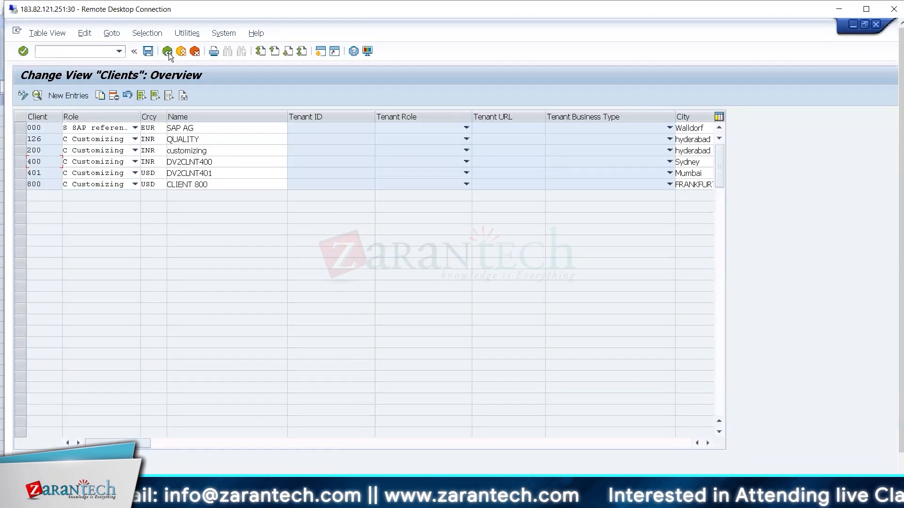
left_click(168, 52)
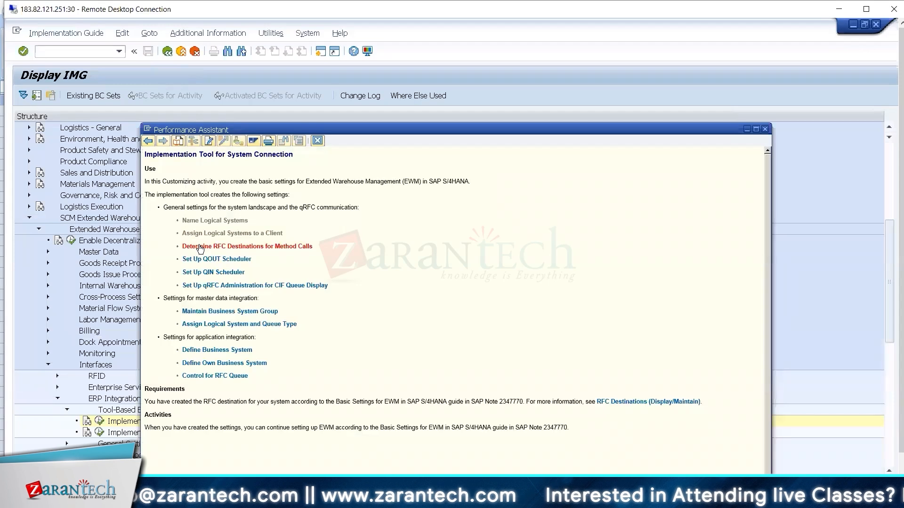
Run Determine RFC Destinations for Method Calls and expand the DV2EWM400 logical system.
left_click(201, 249)
left_click(70, 177)
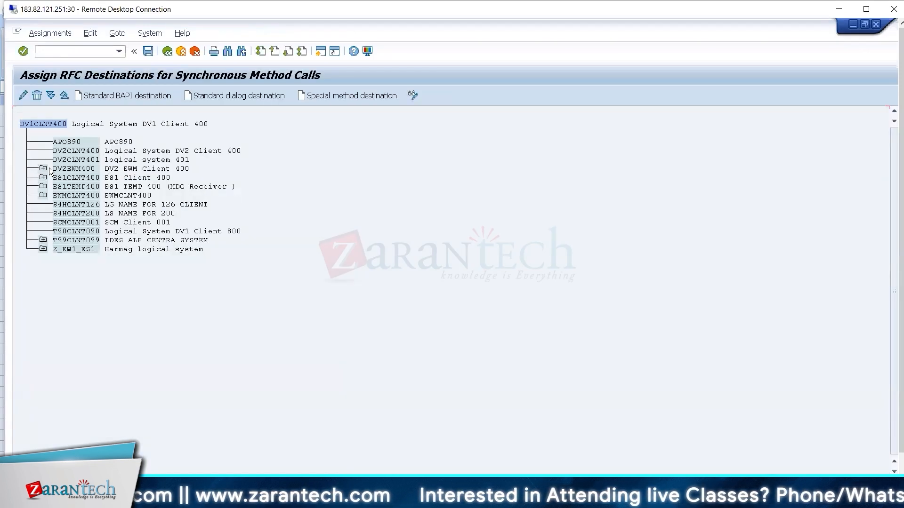
left_click(42, 169)
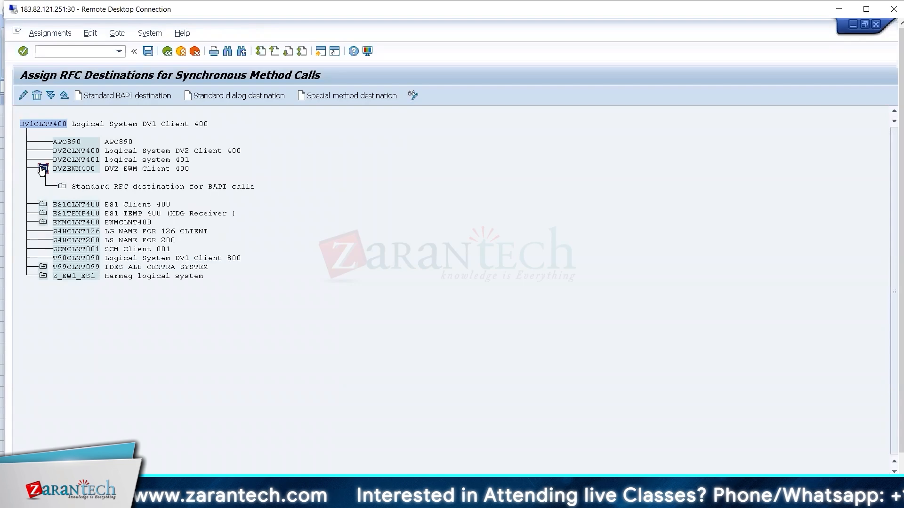
left_click(74, 170)
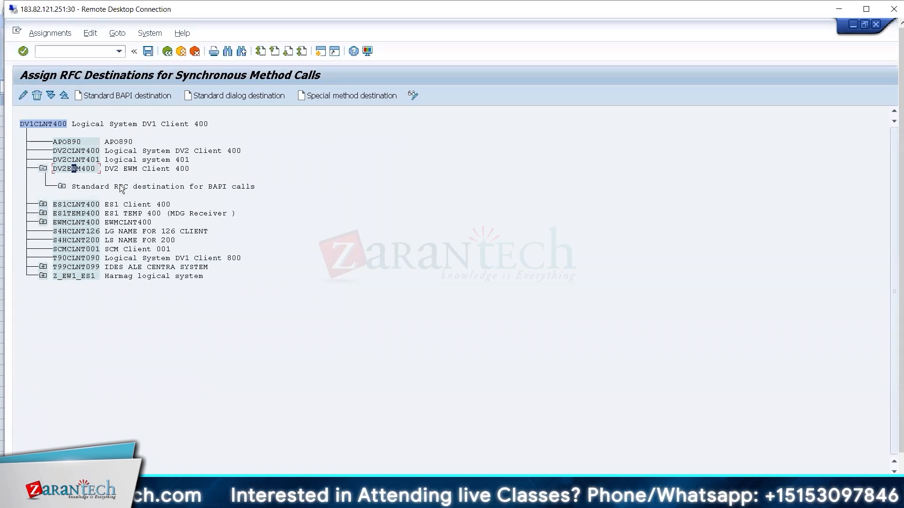
Note 'Assigned to RF' in datasheet cell G11, then expand DV2EWM400's standard BAPI destination.
key("alt+Tab")
left_click(279, 219)
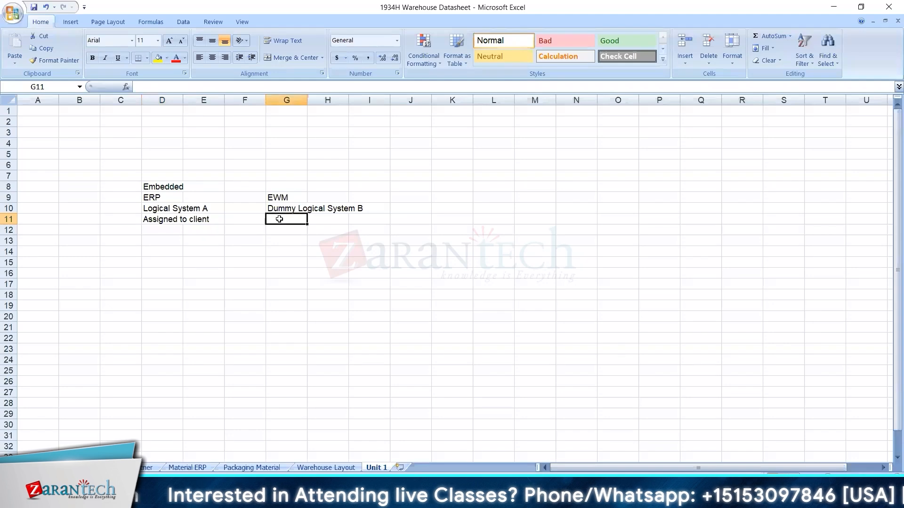
type("Ass")
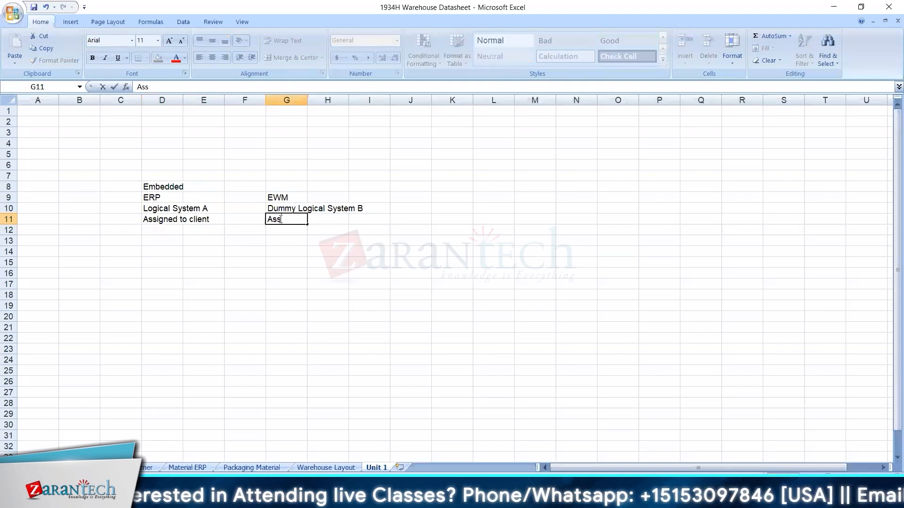
type("igned to RF")
key("alt+Tab")
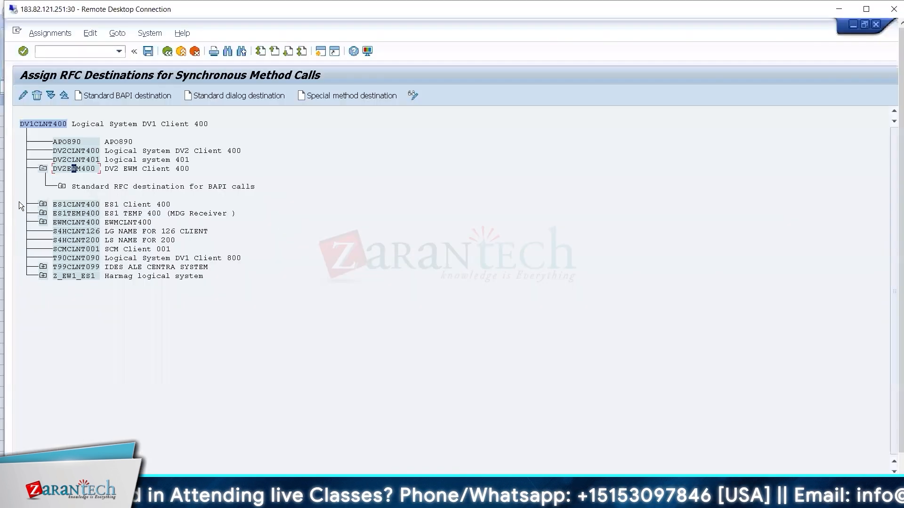
left_click(61, 187)
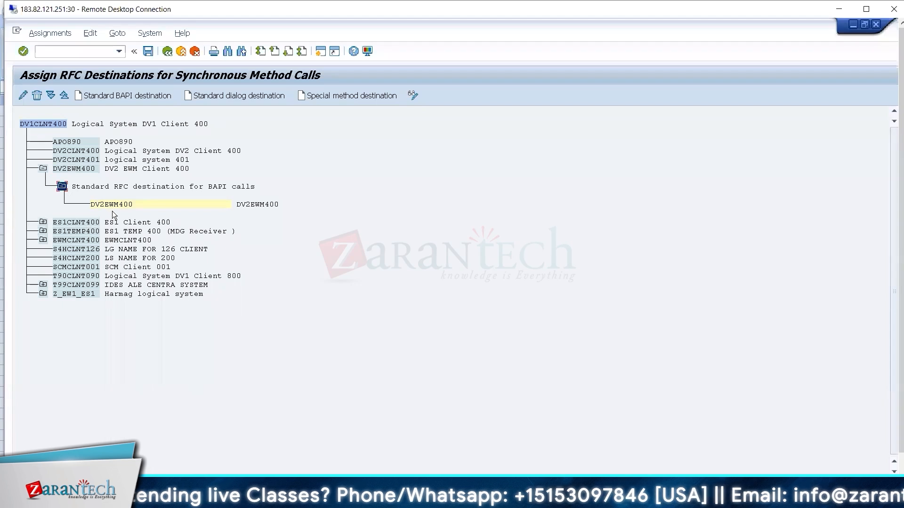
left_click(120, 207)
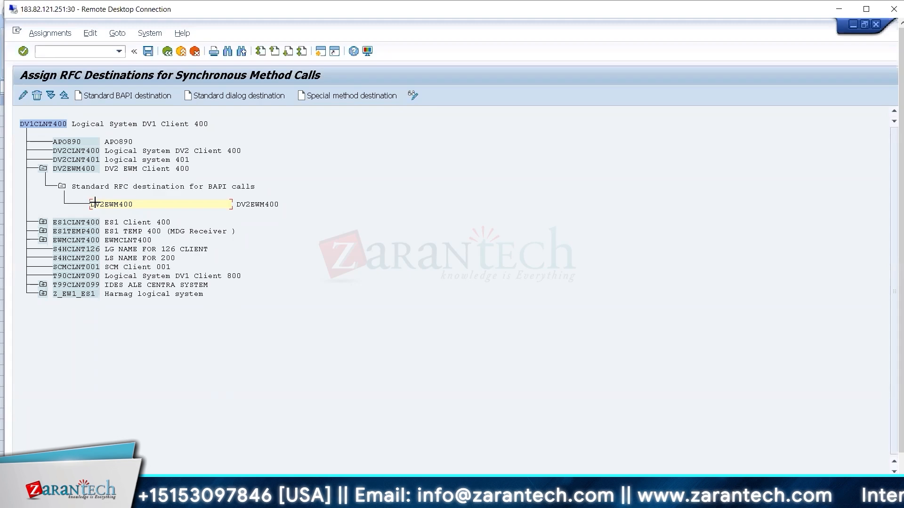
Open SM59 via /osm59, do a remote logon with DV2EWM400, check the reached system, then exit.
type("/o")
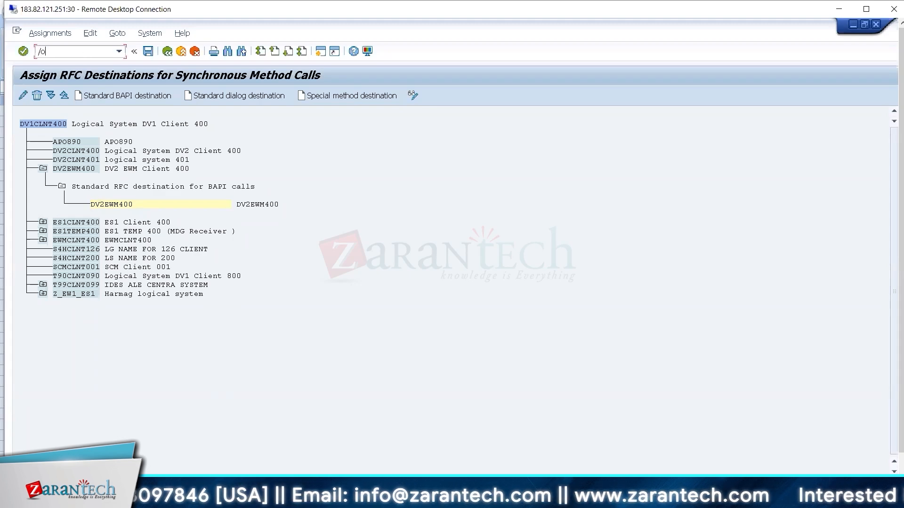
type("sm59")
key("Return")
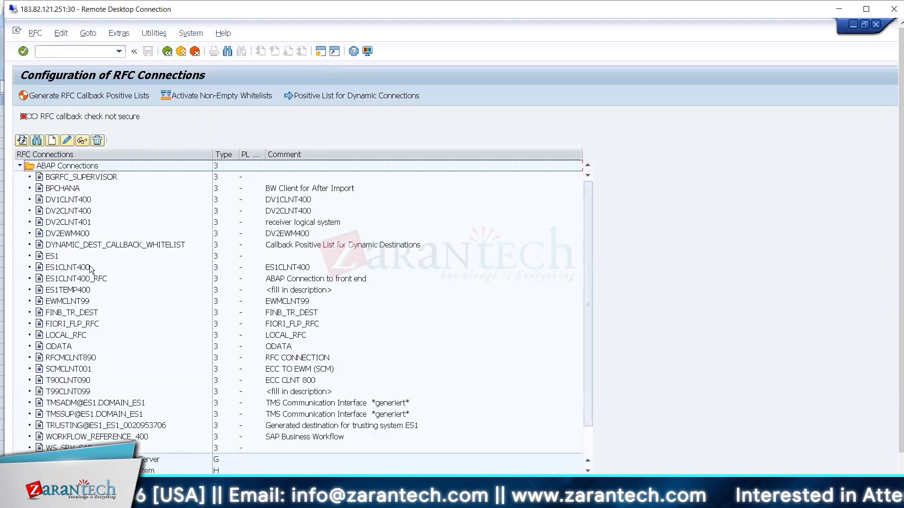
double_click(76, 234)
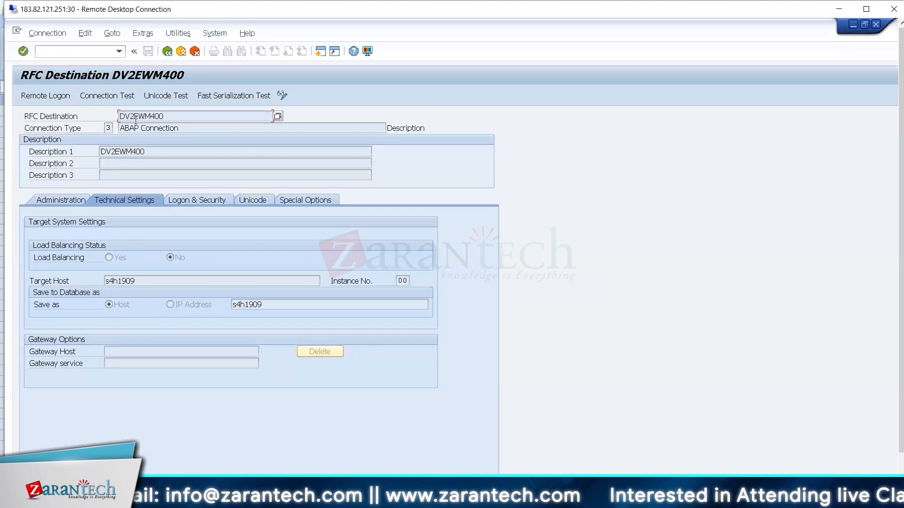
left_click(51, 94)
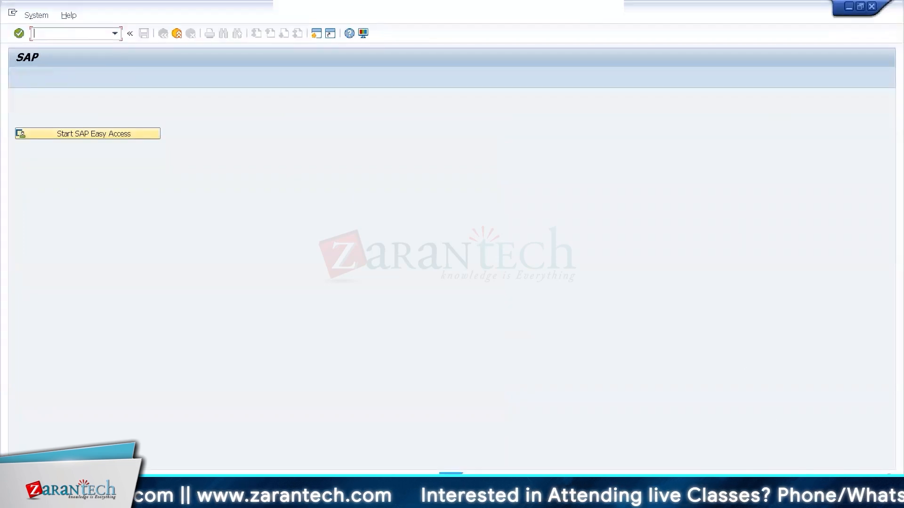
left_click(818, 481)
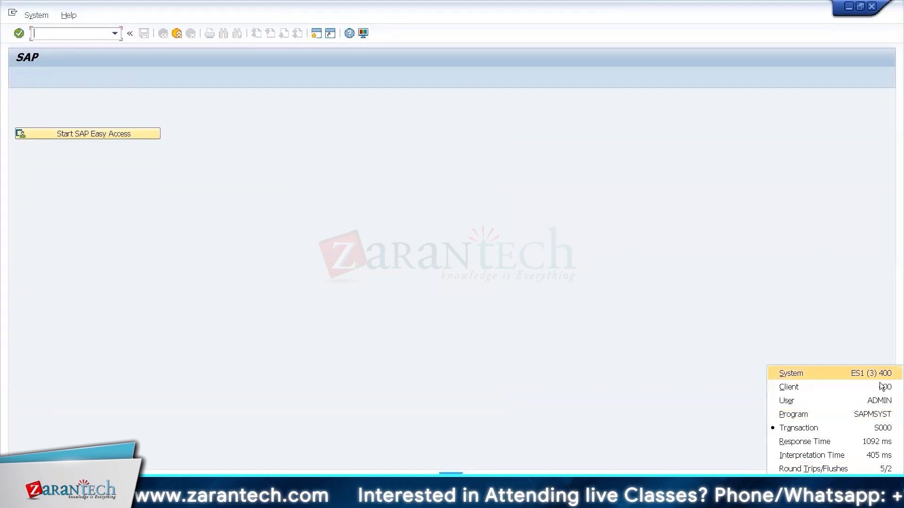
left_click(489, 324)
left_click(177, 34)
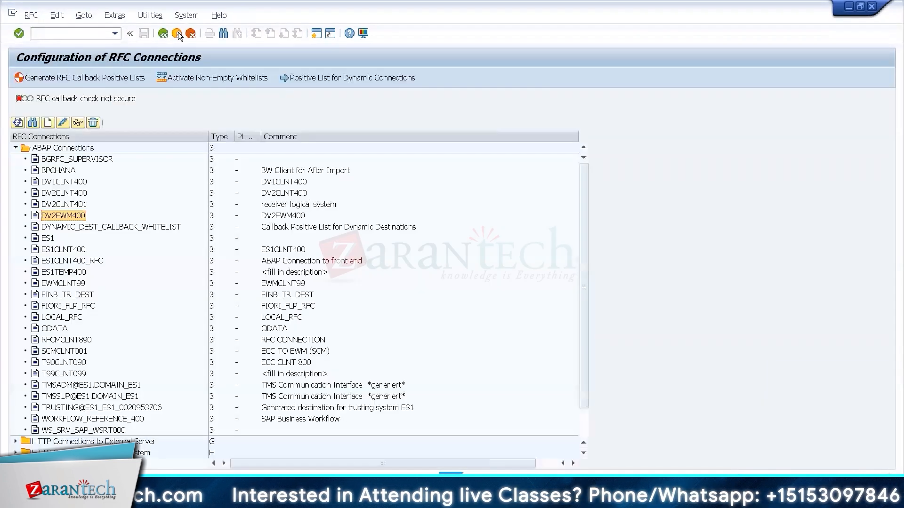
Close the extra SAP sessions and open RFC connection configuration with /nsm59.
left_click(178, 34)
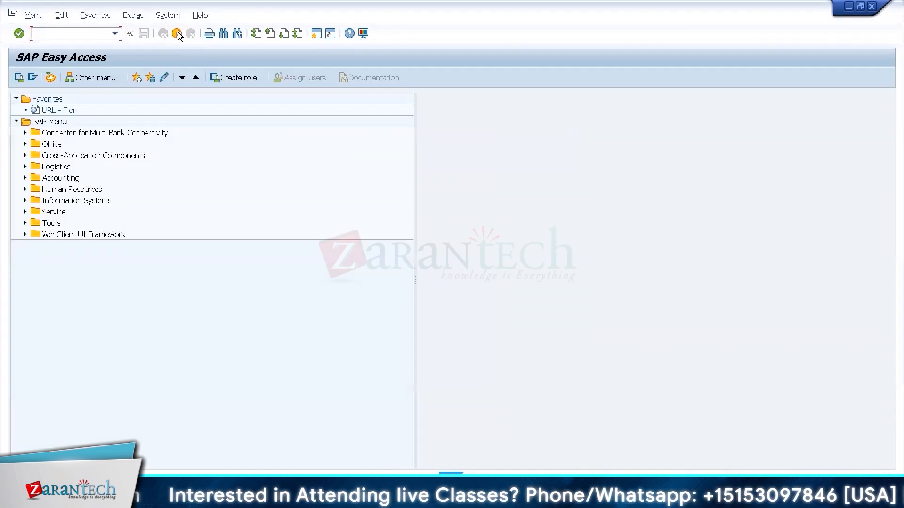
left_click(178, 34)
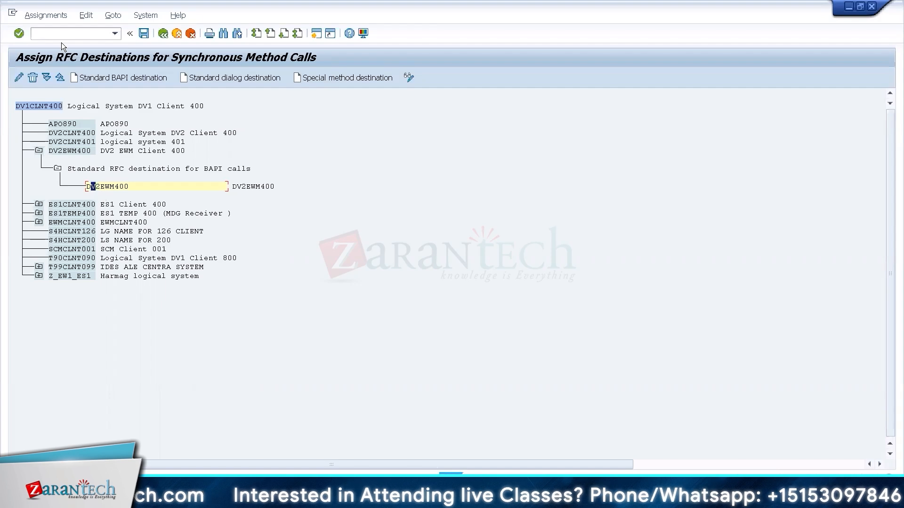
left_click(50, 31)
type("/nsm59")
key("Return")
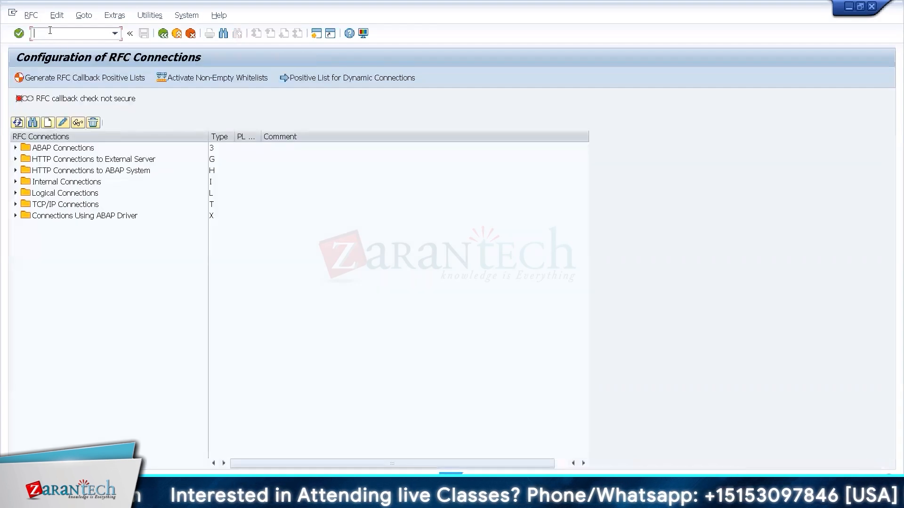
Expand ABAP Connections, mark DV2EWM400 together with DV2CLNT400, then select DV2EWM400 alone.
left_click(15, 148)
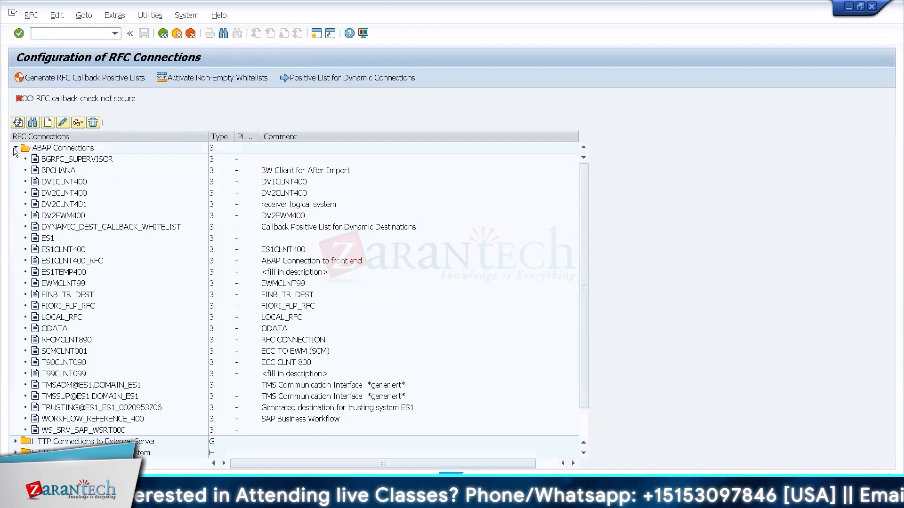
left_click(83, 216)
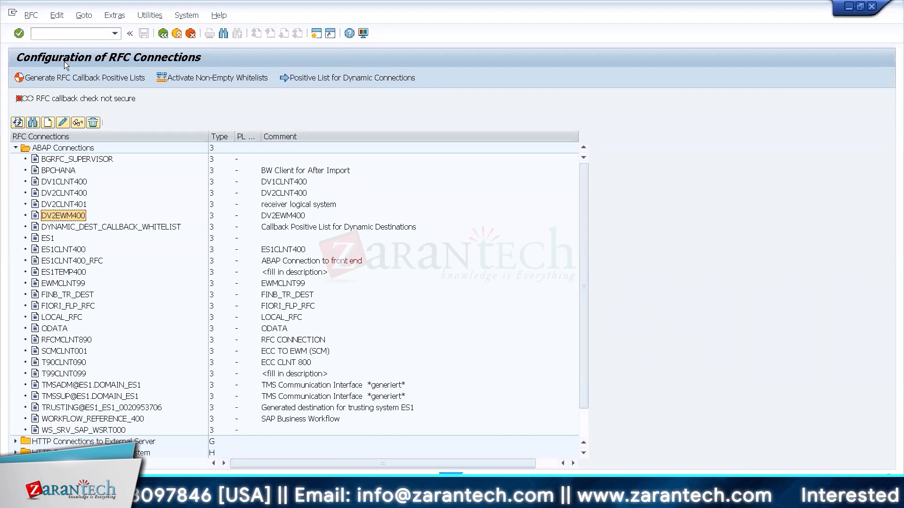
key("ctrl+alt+Break")
left_click(70, 215, "ctrl")
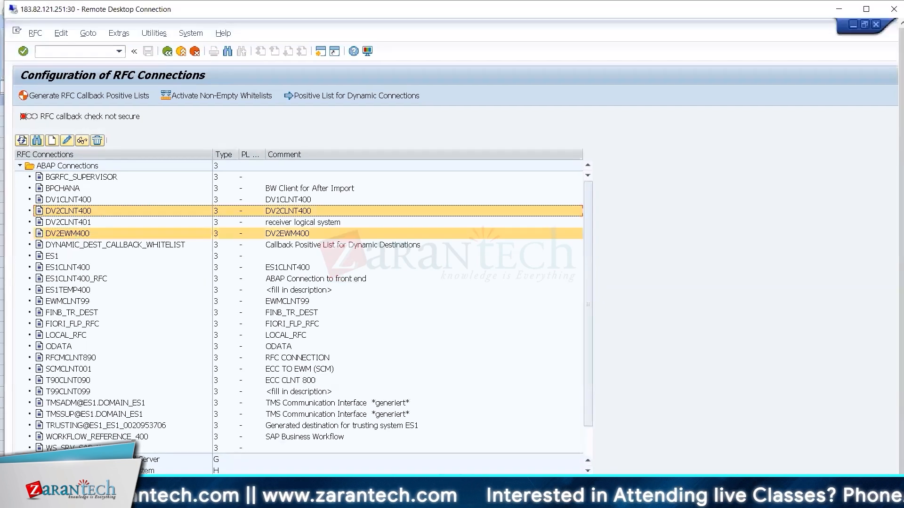
mouse_move(508, 500)
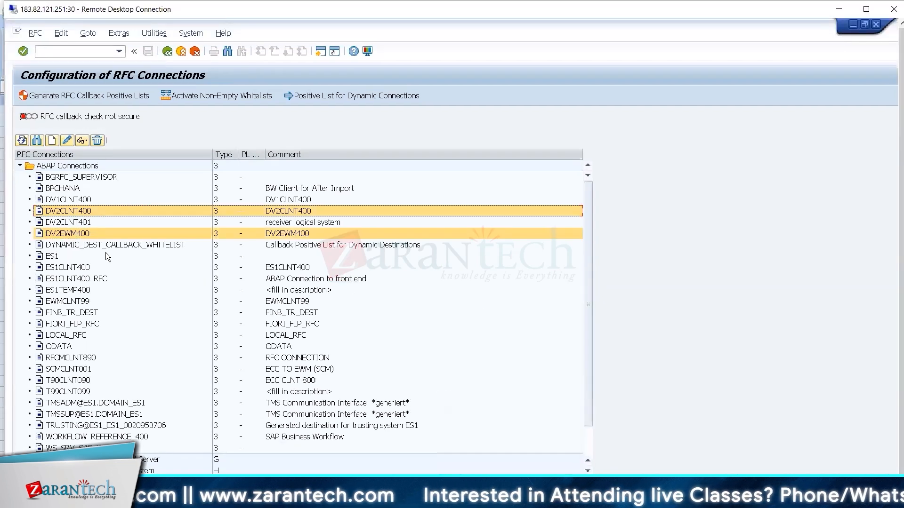
left_click(76, 232)
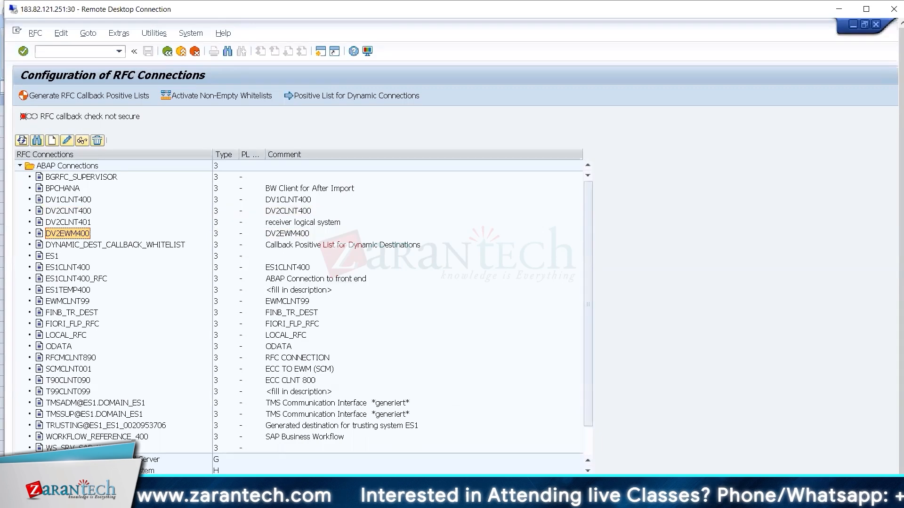
Jump to the guide's 'Determining RFC Destinations for Method Calls' section and read through page 66.
key("alt+Tab")
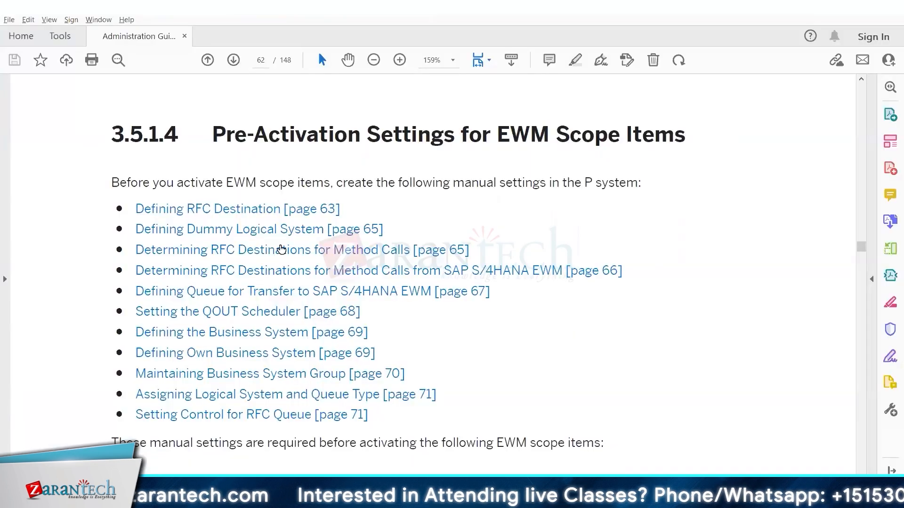
left_click(279, 246)
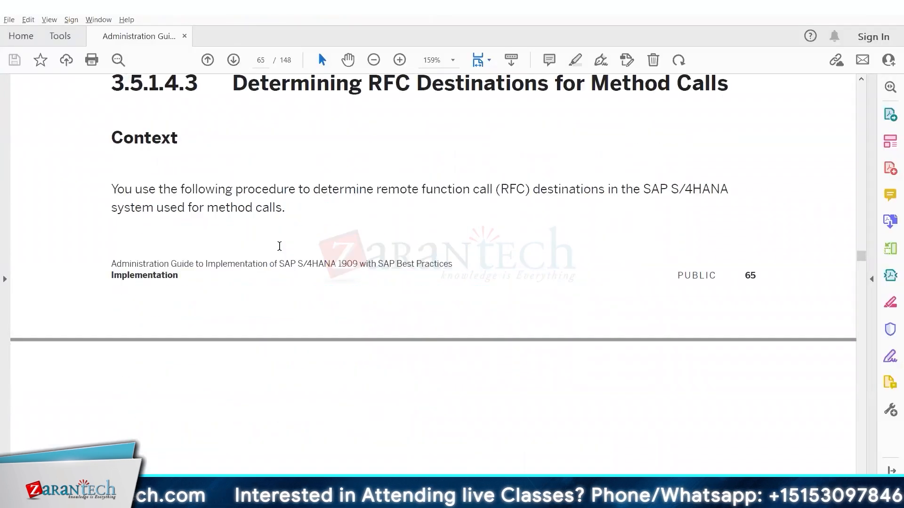
scroll(656, 388, "down", 5)
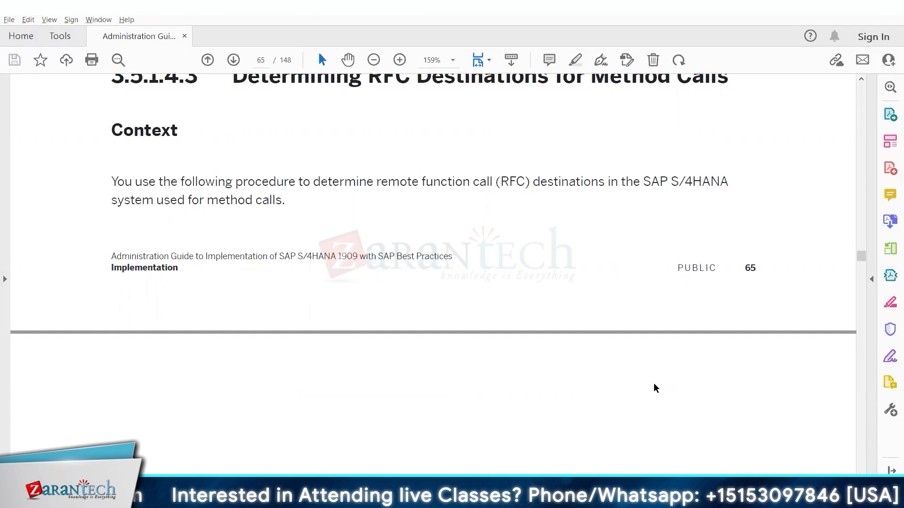
scroll(654, 383, "down", 6)
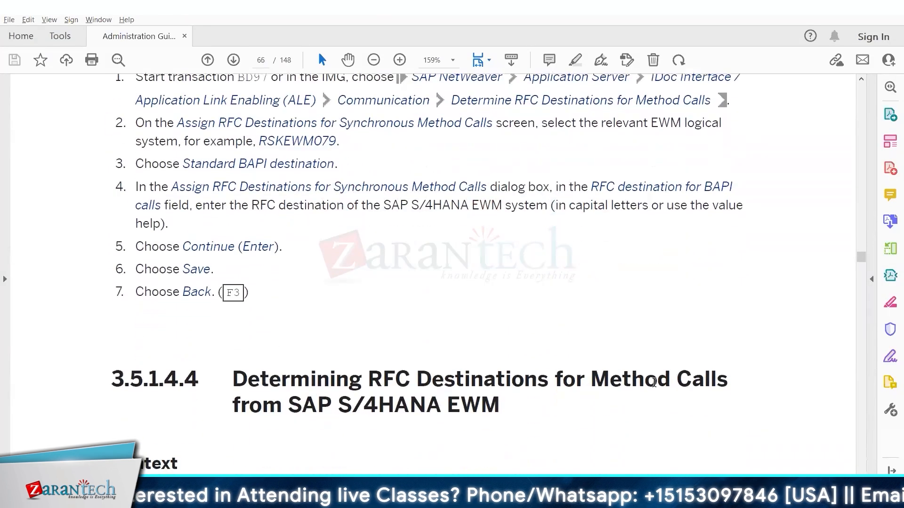
scroll(655, 385, "down", 6)
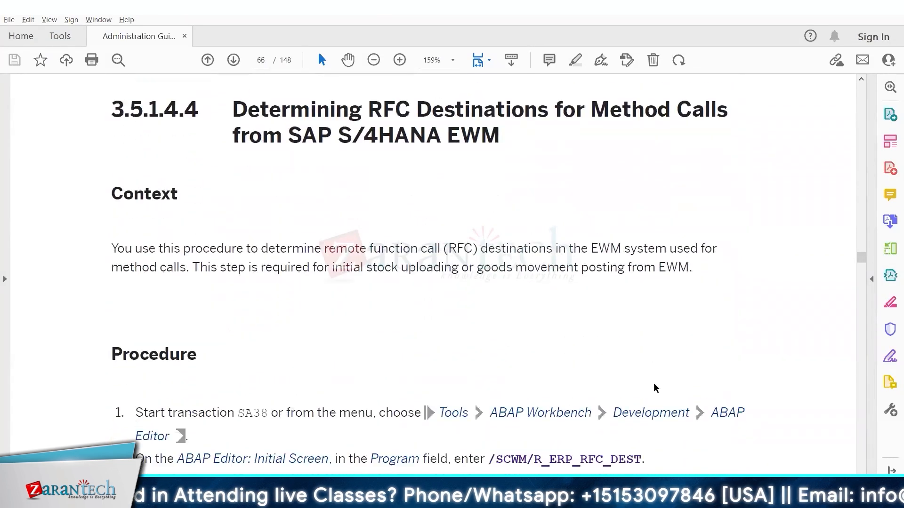
scroll(655, 385, "up", 8)
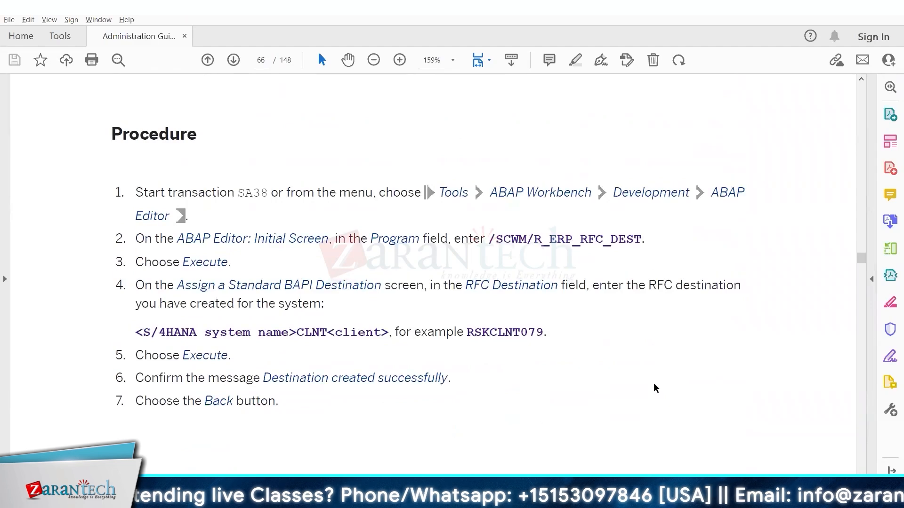
scroll(654, 383, "up", 1)
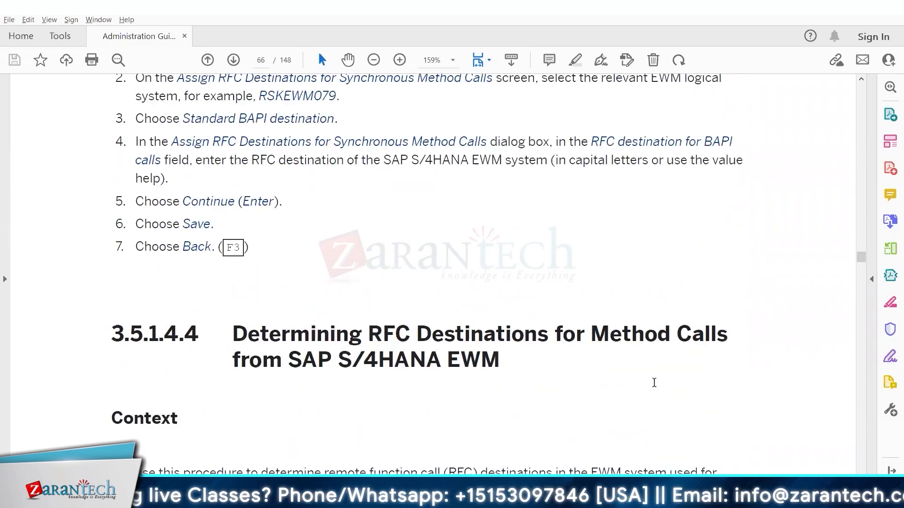
scroll(349, 255, "up", 2)
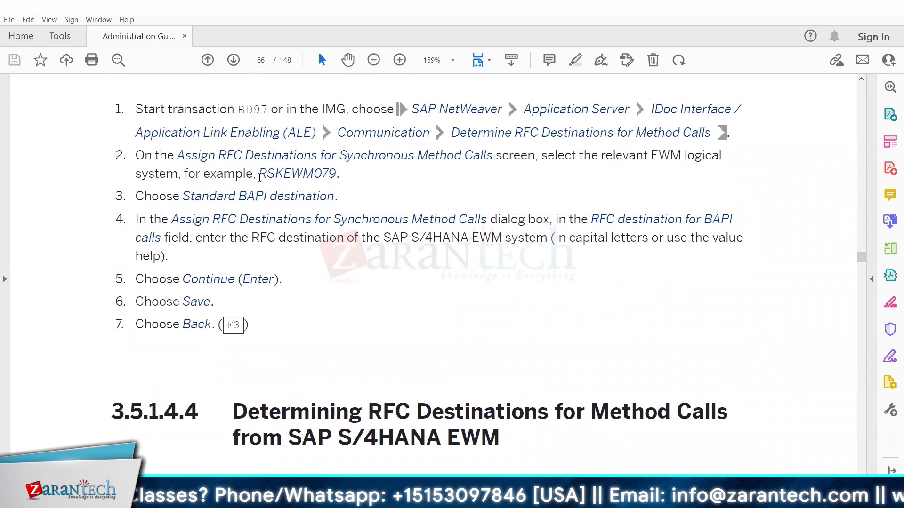
Highlight the example logical system name RSKEWM079 and its client digits in the guide.
left_click_drag(259, 175, 333, 177)
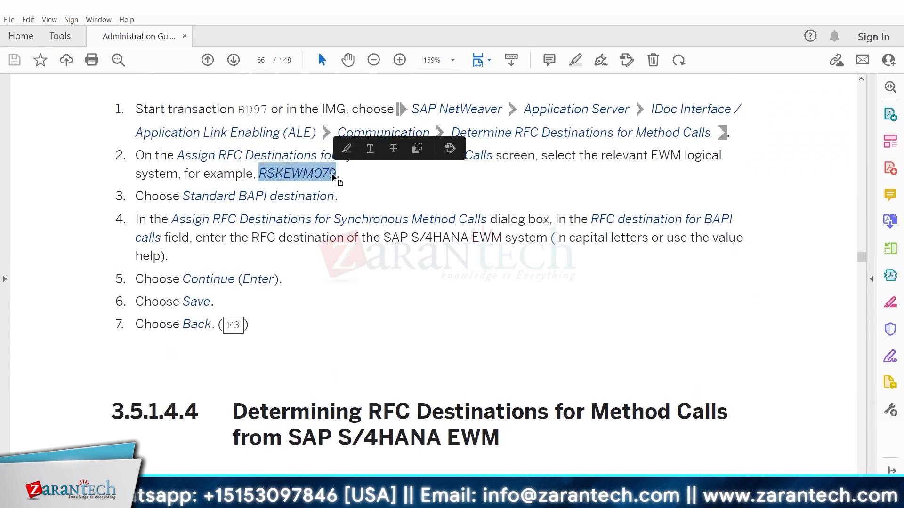
left_click(496, 262)
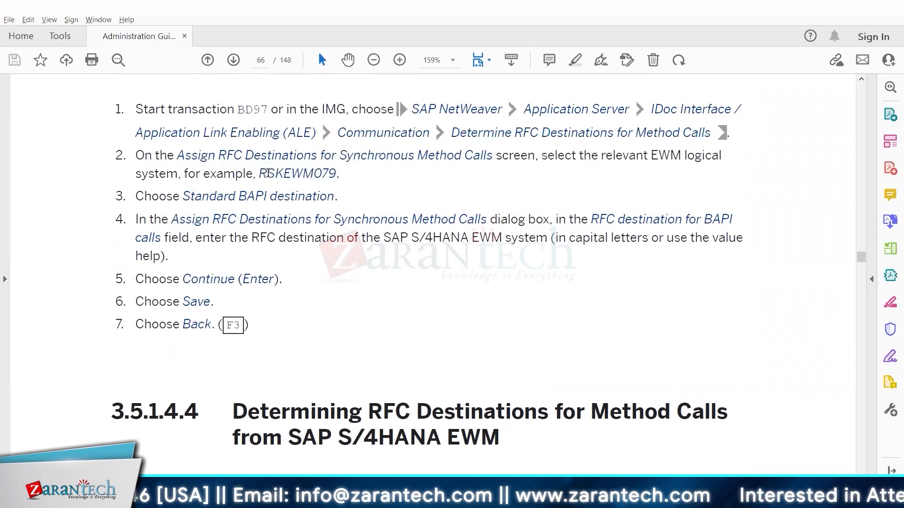
left_click_drag(314, 174, 341, 177)
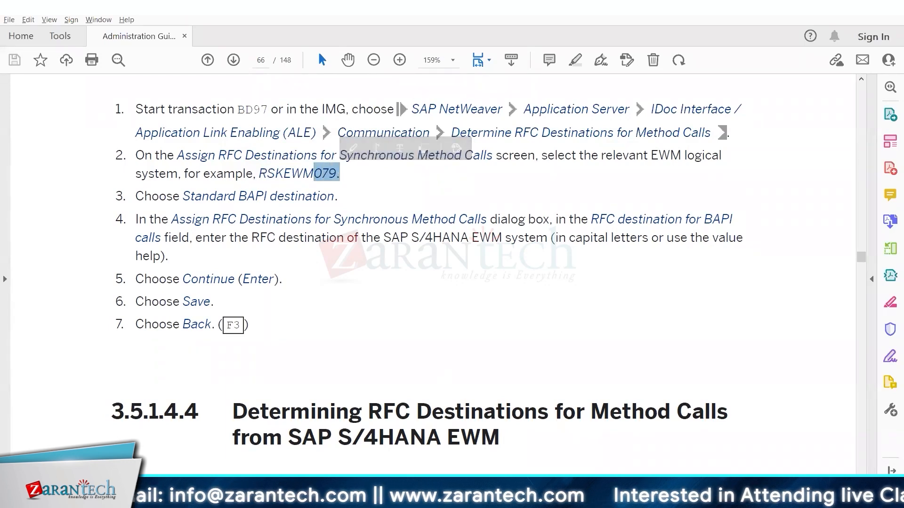
key("alt+Tab")
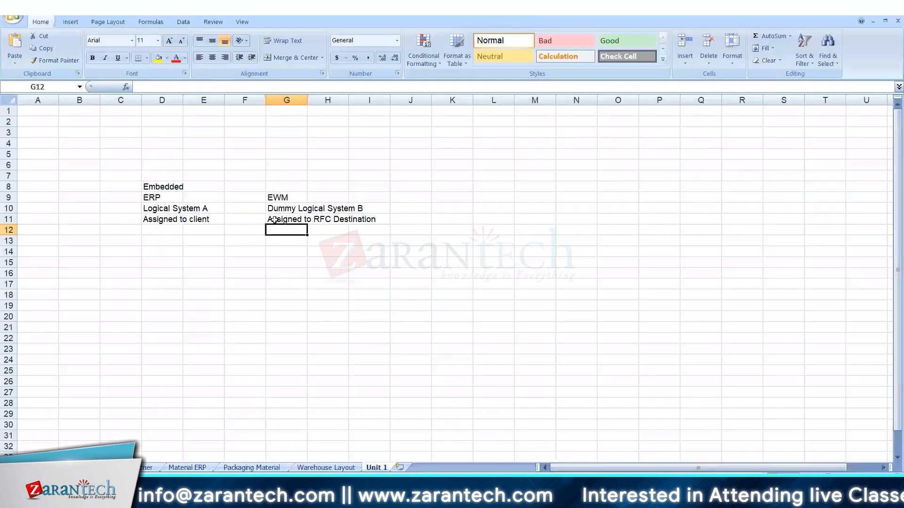
Review Unit 1 cells D10, D11 and G11 (Logical System A, Assigned to client, Assigned to RFC Destination).
left_click(300, 220)
left_click(160, 210)
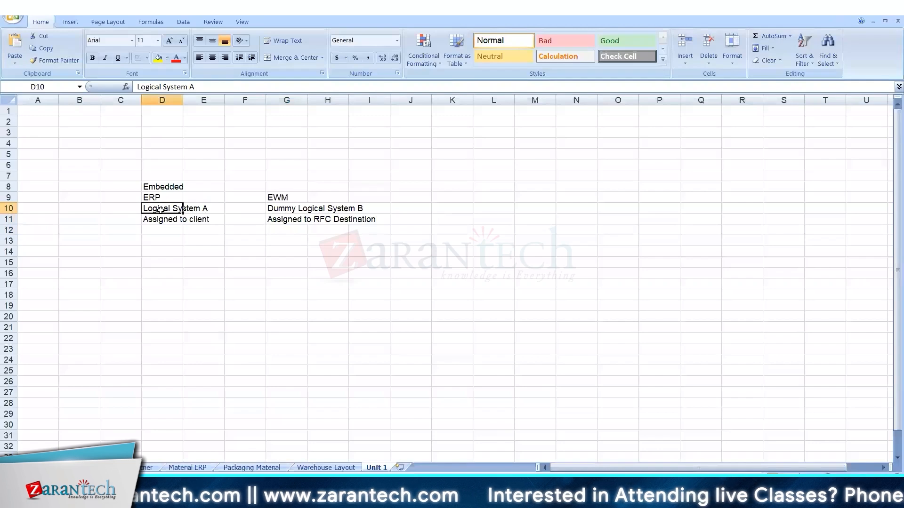
left_click(167, 220)
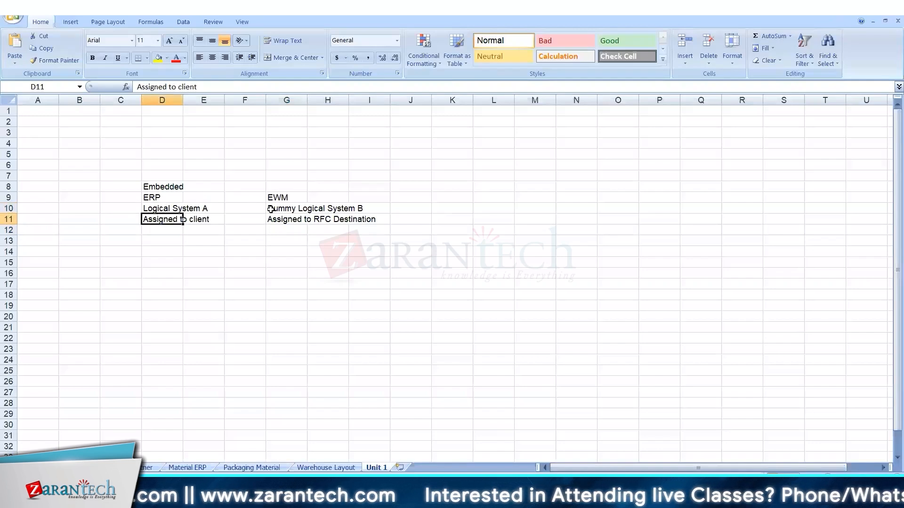
left_click(283, 217)
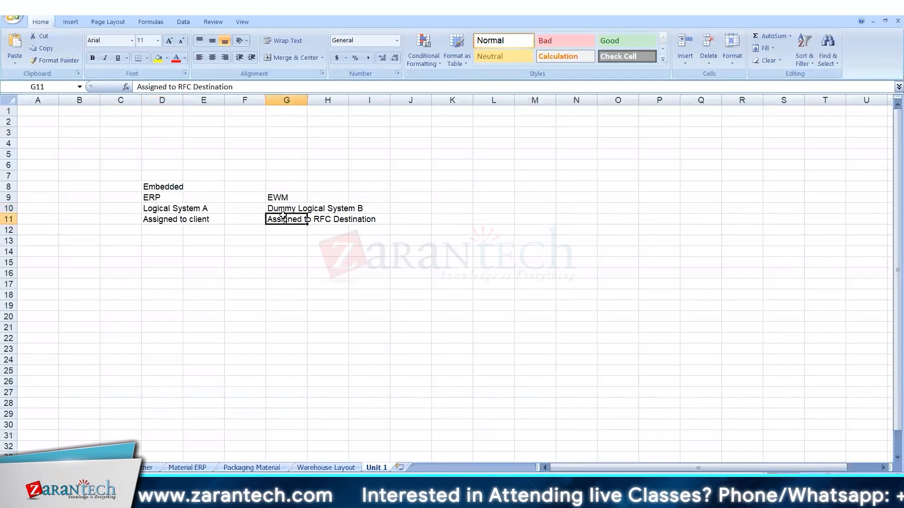
key("alt+Tab")
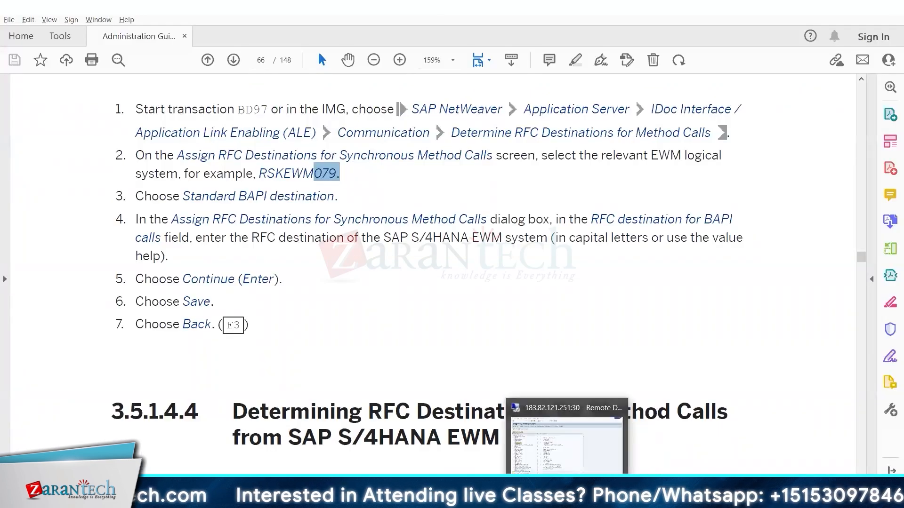
left_click(569, 498)
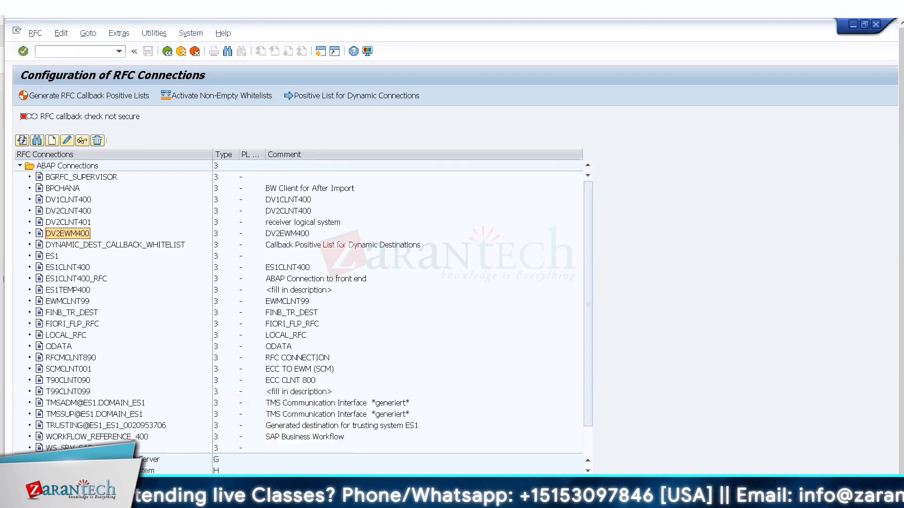
Check the reference sheet's logical systems and RFC destination DV2CLNT400 in B9:C11.
key("alt+Tab")
left_click(71, 467)
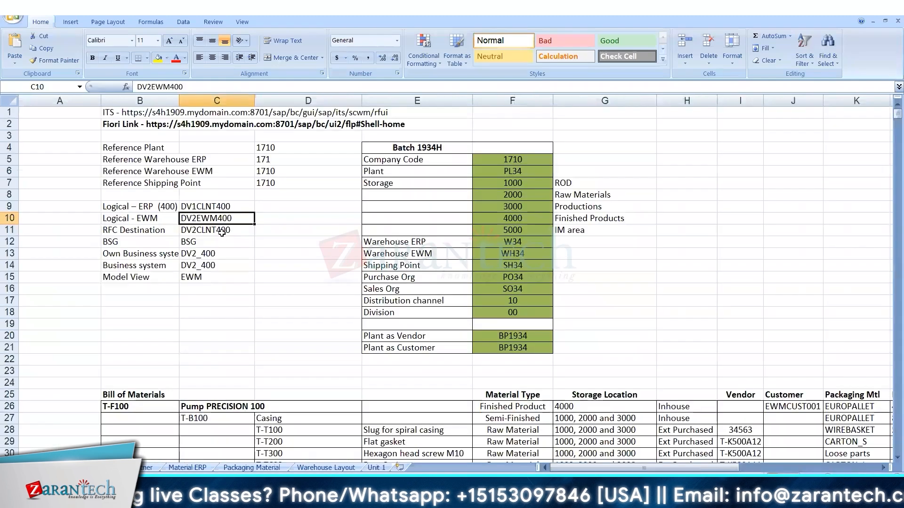
left_click(218, 231)
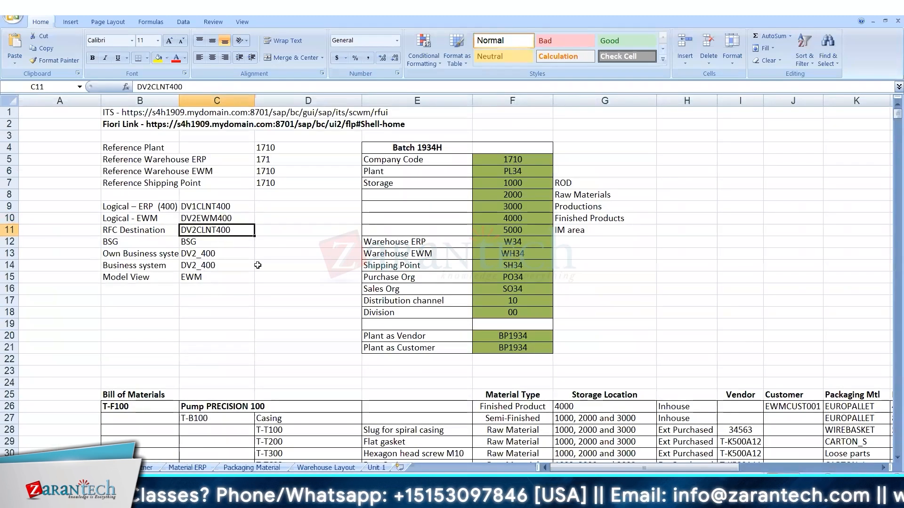
left_click_drag(136, 208, 194, 229)
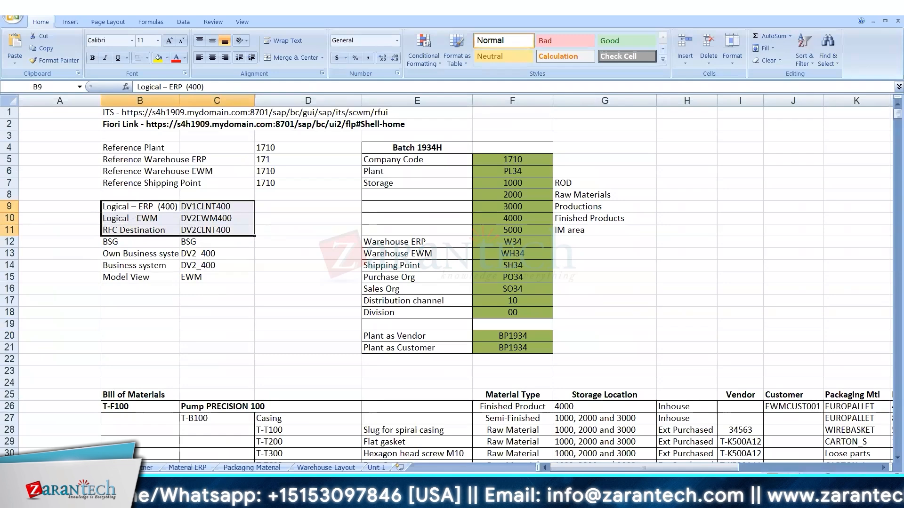
left_click(245, 499)
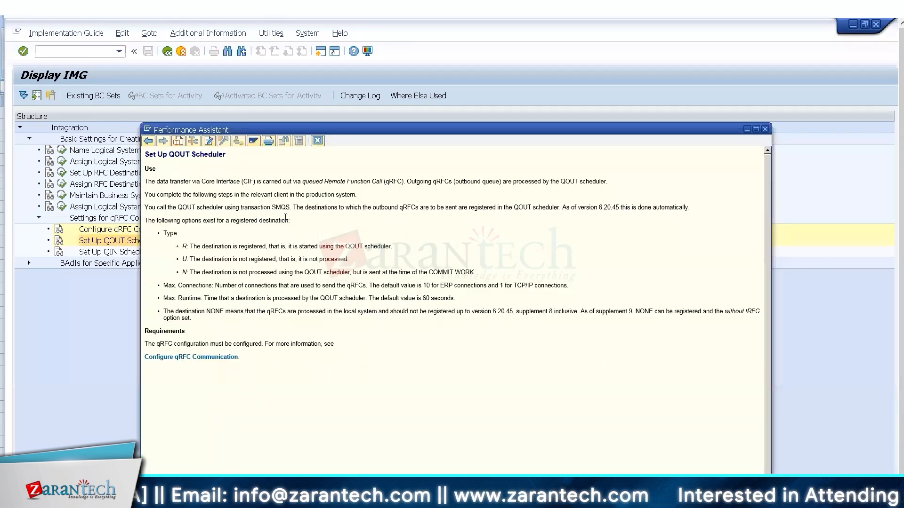
Note transaction SMQS in the QOUT Scheduler help, close it, and run Set Up QOUT Scheduler.
double_click(281, 207)
left_click(167, 51)
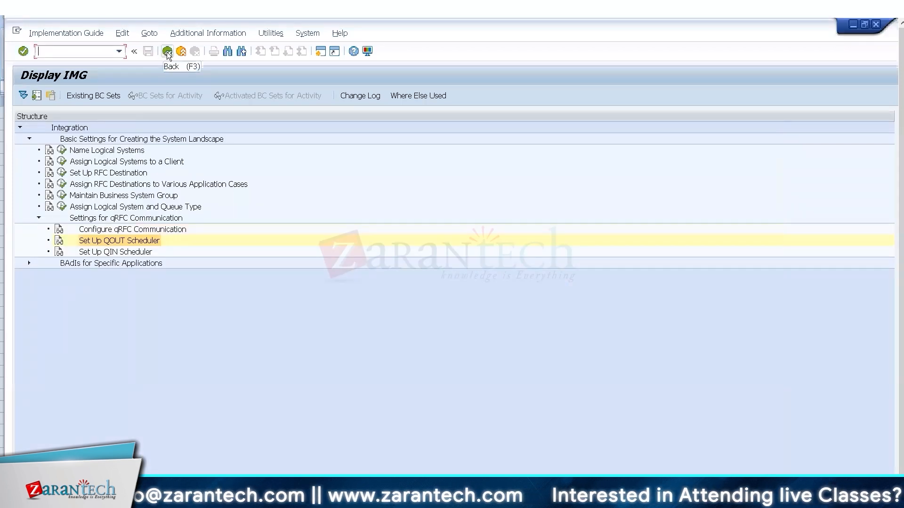
left_click(59, 241)
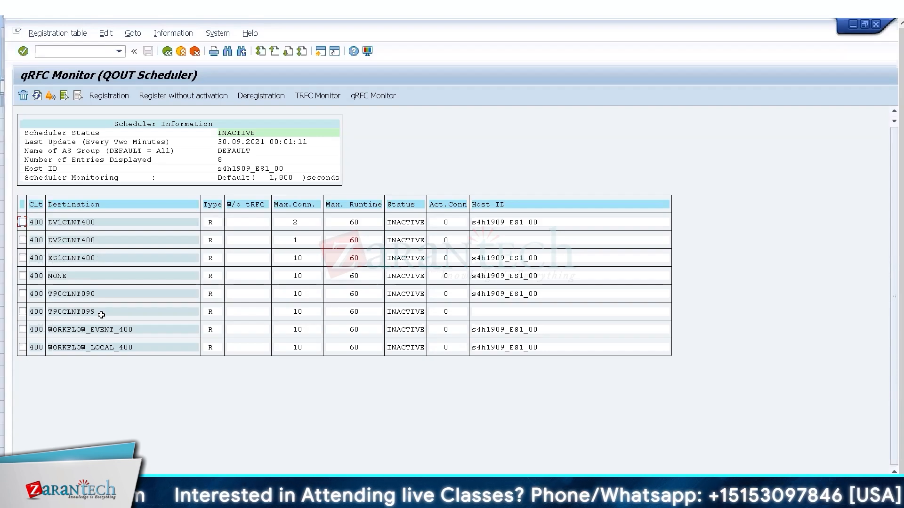
left_click(626, 497)
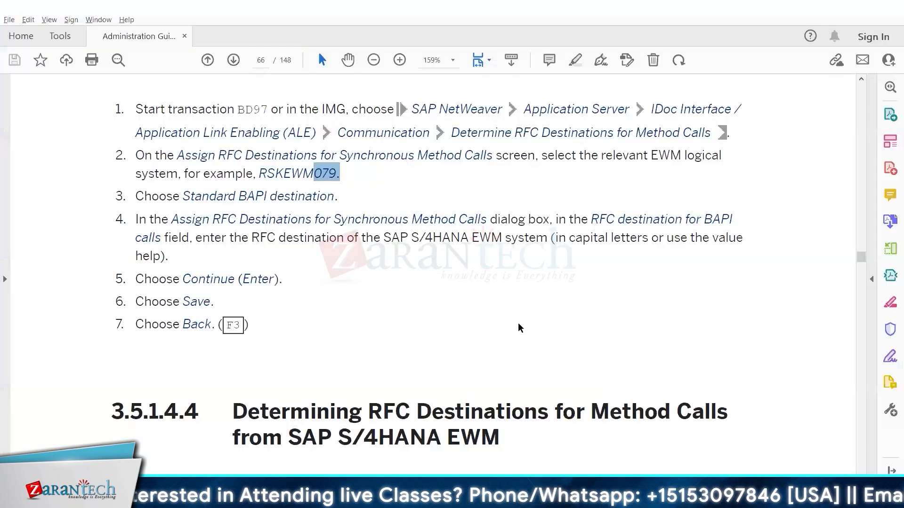
Scroll to the guide's SMQS registration table, select example destination RSKCLNT079, and return to the qRFC monitor.
left_click(517, 323)
scroll(518, 323, "down", 10)
scroll(520, 327, "down", 5)
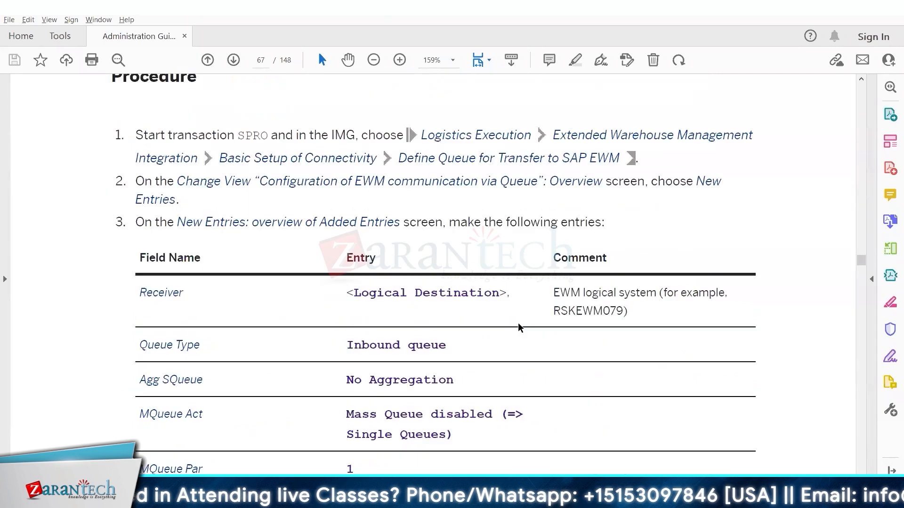
scroll(519, 327, "down", 10)
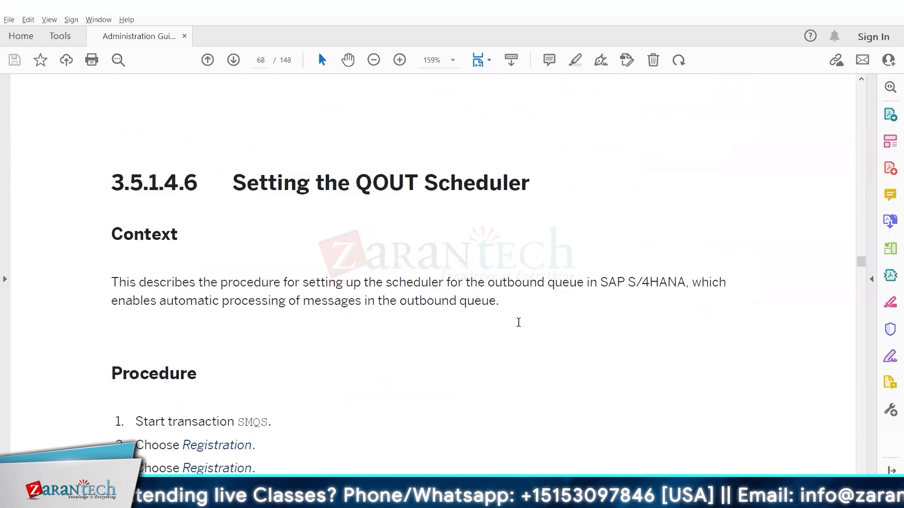
scroll(518, 323, "down", 2)
scroll(518, 322, "down", 1)
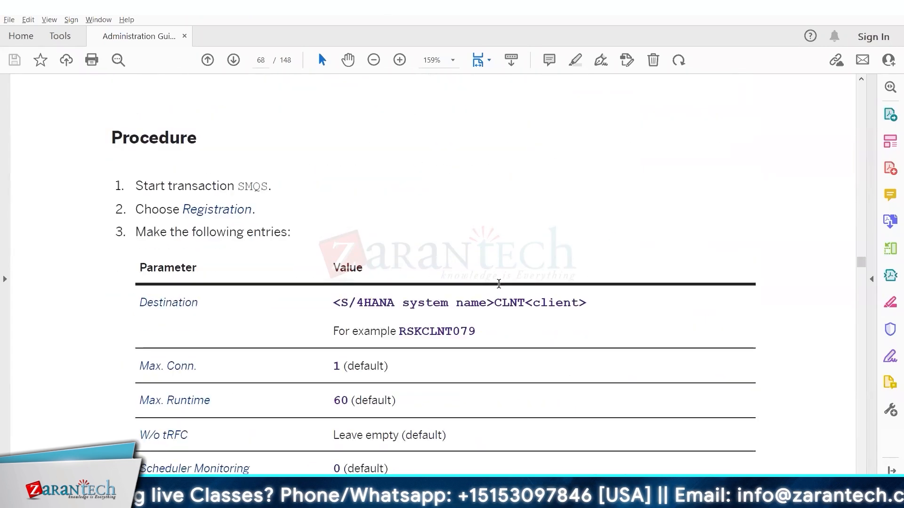
left_click_drag(406, 332, 471, 325)
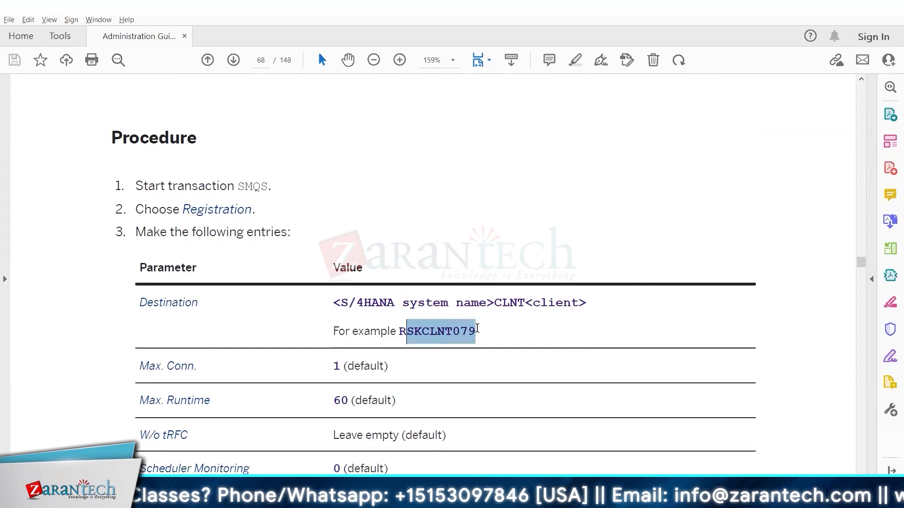
double_click(471, 325)
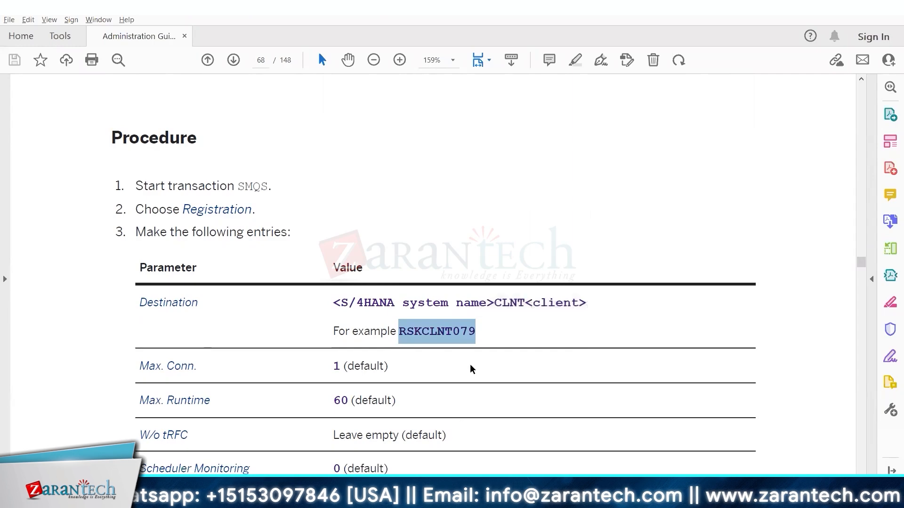
key("alt+Tab")
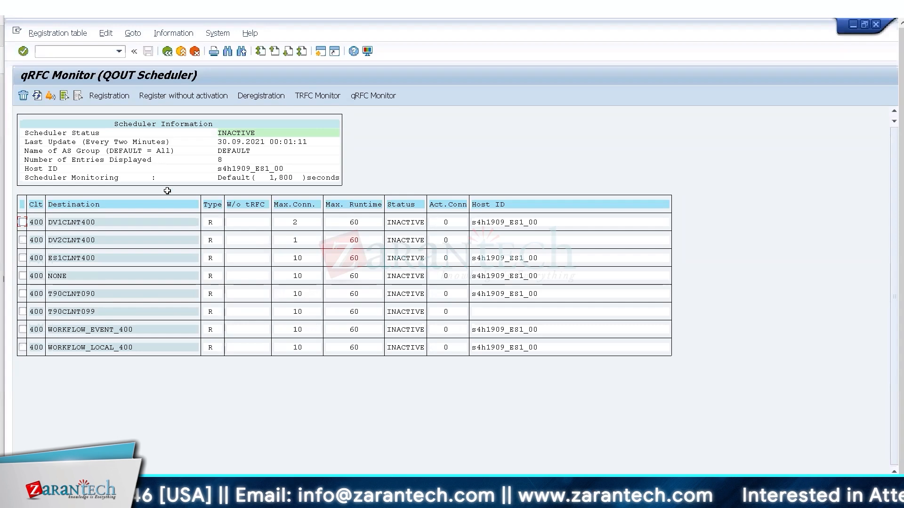
Copy the DV1CLNT400 logical system name from cell C9 of the Excel settings sheet.
key("alt+Tab")
left_click(207, 206)
key("ctrl+c")
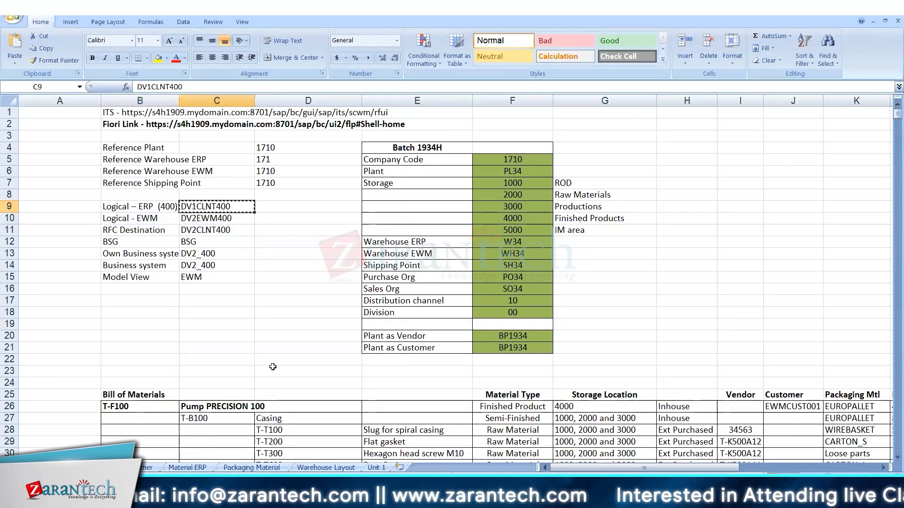
Check the DV1CLNT400 RFC destination details in SAP, then mark its QOUT Scheduler row.
key("alt+Tab")
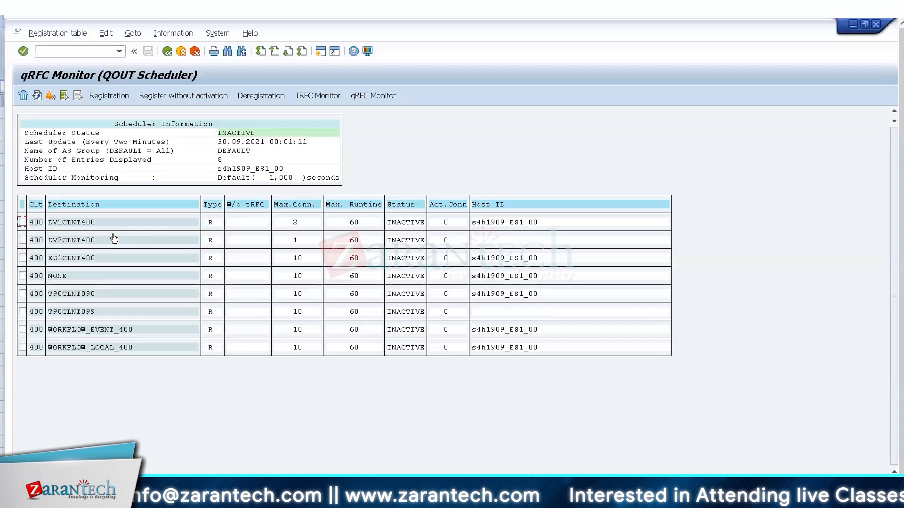
double_click(78, 224)
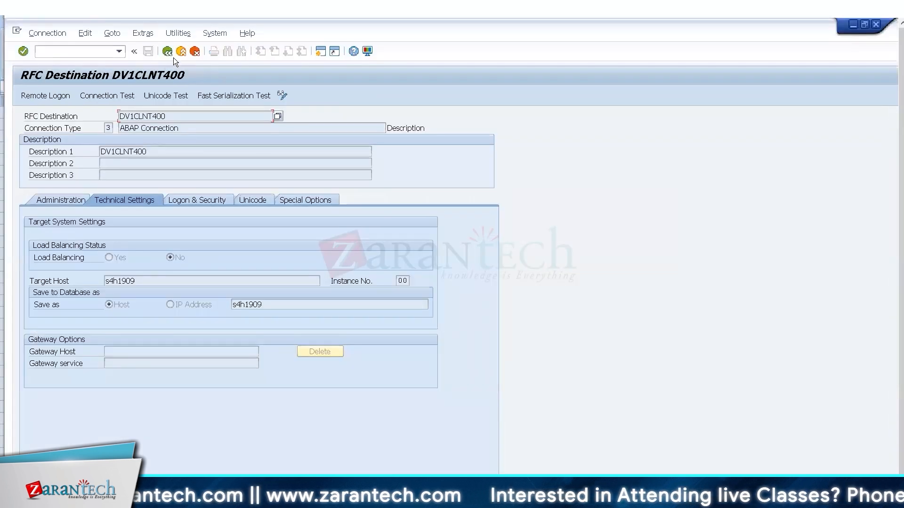
left_click(167, 53)
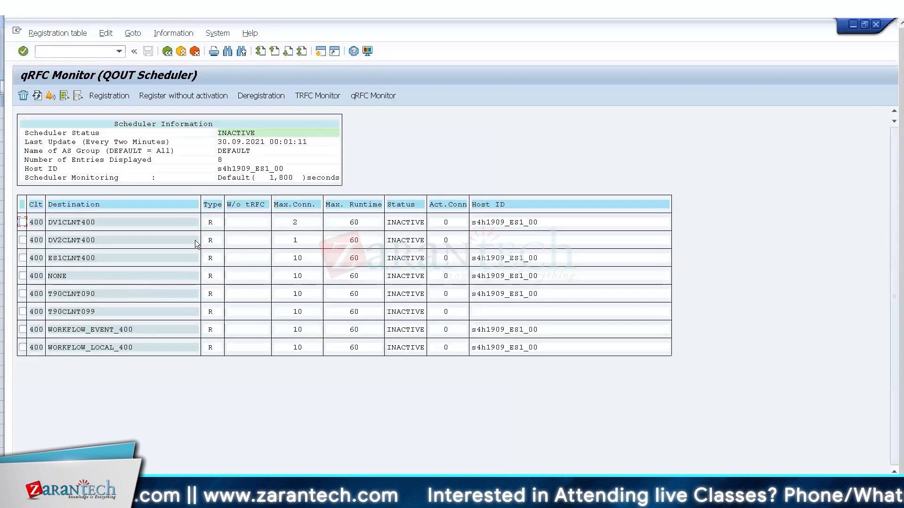
left_click(23, 222)
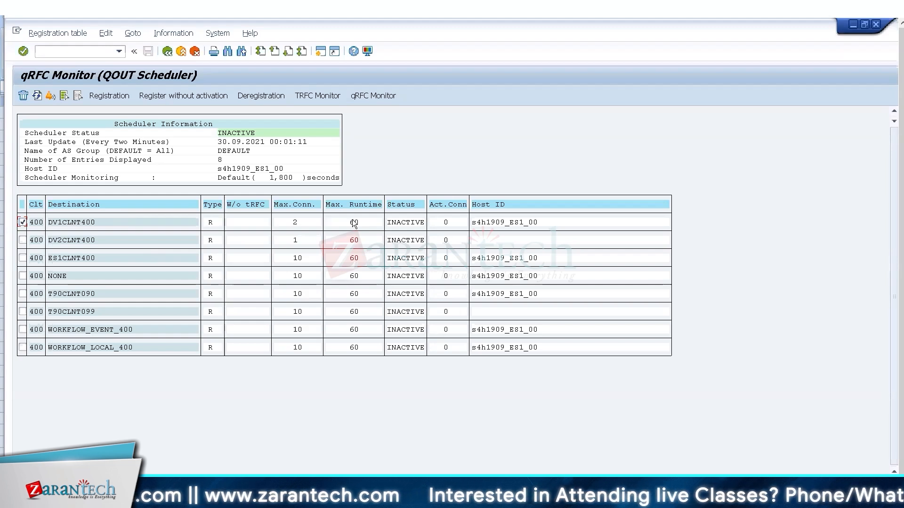
Inspect DV1CLNT400's registration (Max. Conn. 2, Max. Runtime 60) without saving, then return to the PDF guide.
left_click(110, 95)
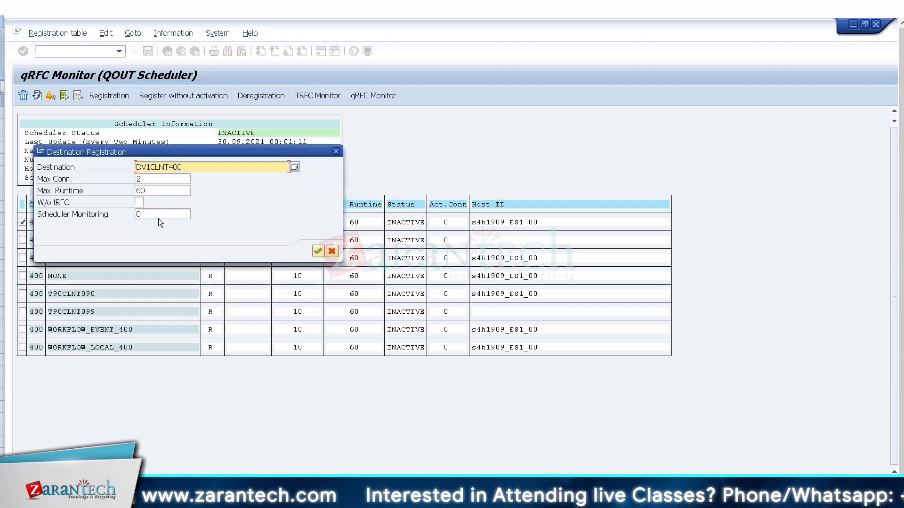
left_click(152, 177)
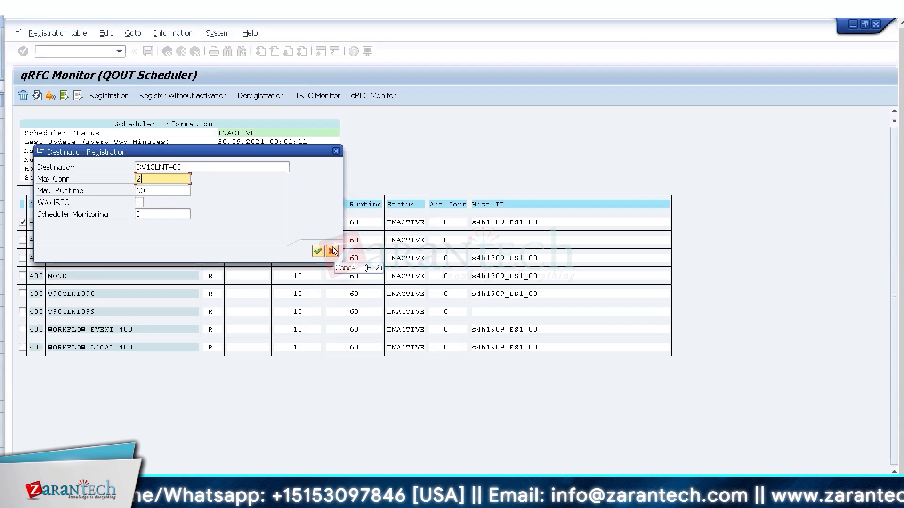
key("Return")
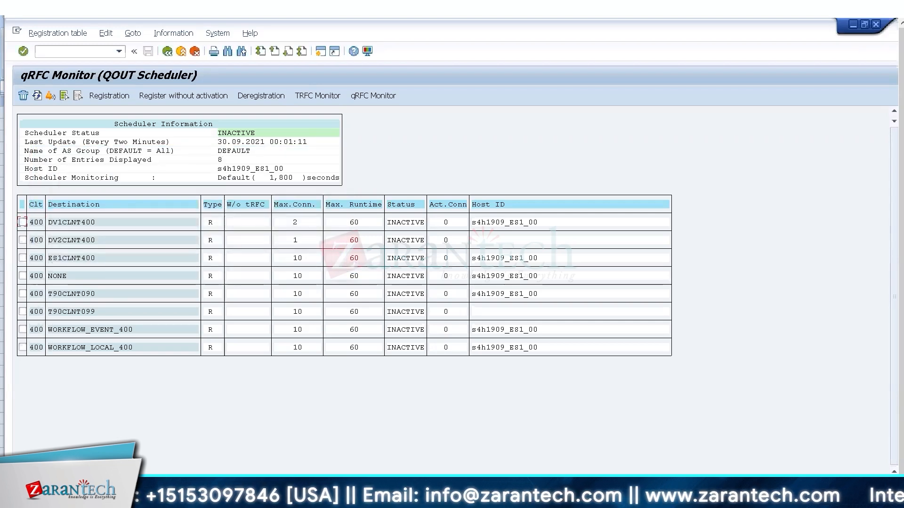
key("alt+Tab")
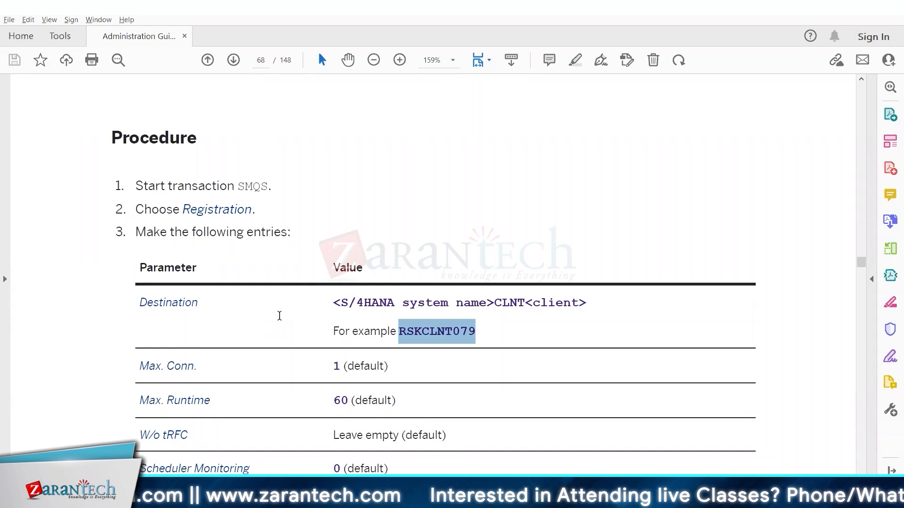
After comparing page 68's SMQS registration table, return to SAP's QOUT Scheduler monitor.
key("alt+Tab")
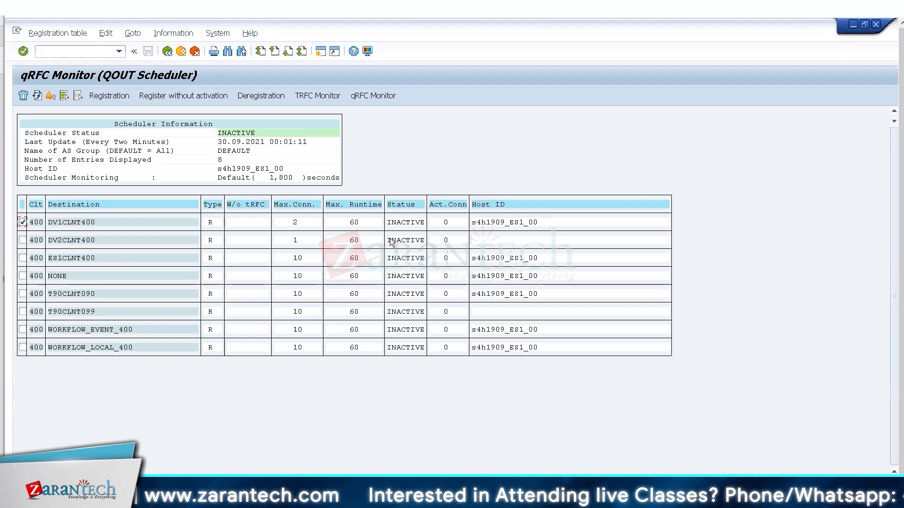
Cancel the DV1CLNT400 registration again, keeping its values, and go back to the IMG tree.
left_click(116, 94)
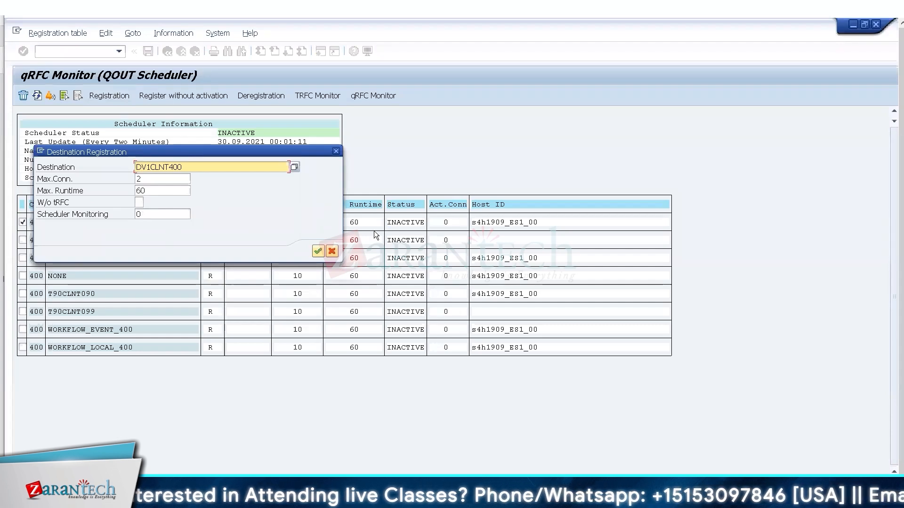
left_click(335, 250)
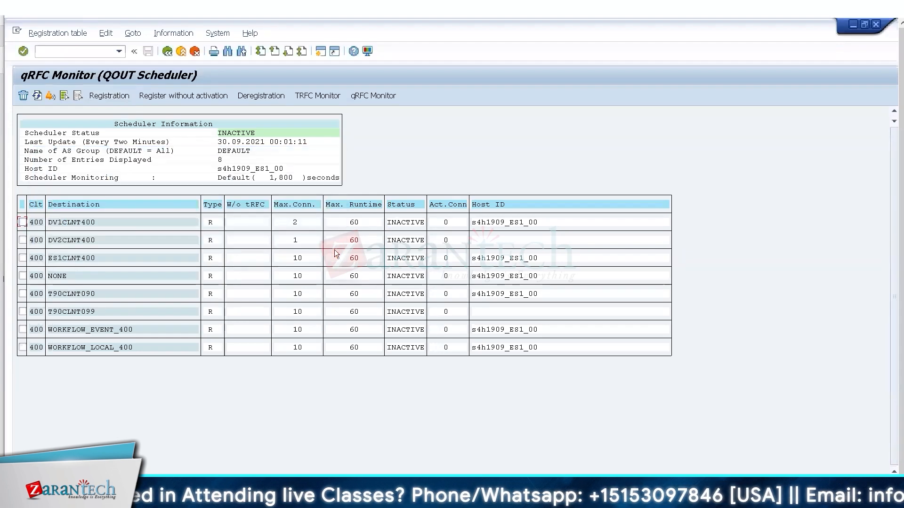
left_click(168, 51)
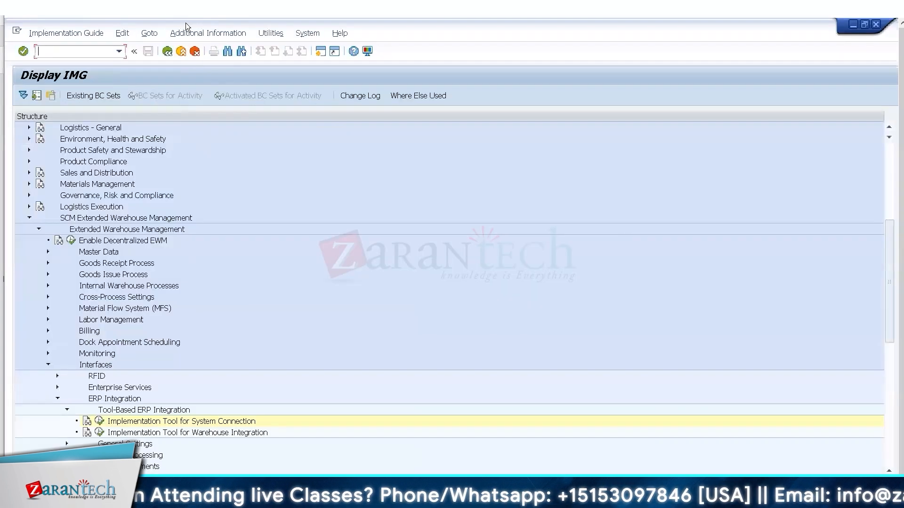
Follow the System Connection documentation to the Set Up QIN Scheduler activity and run it.
left_click(87, 422)
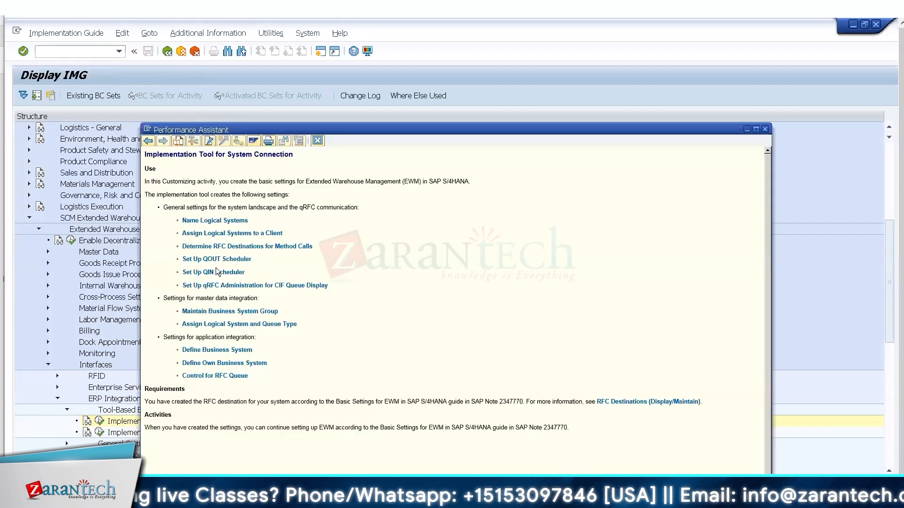
left_click(215, 273)
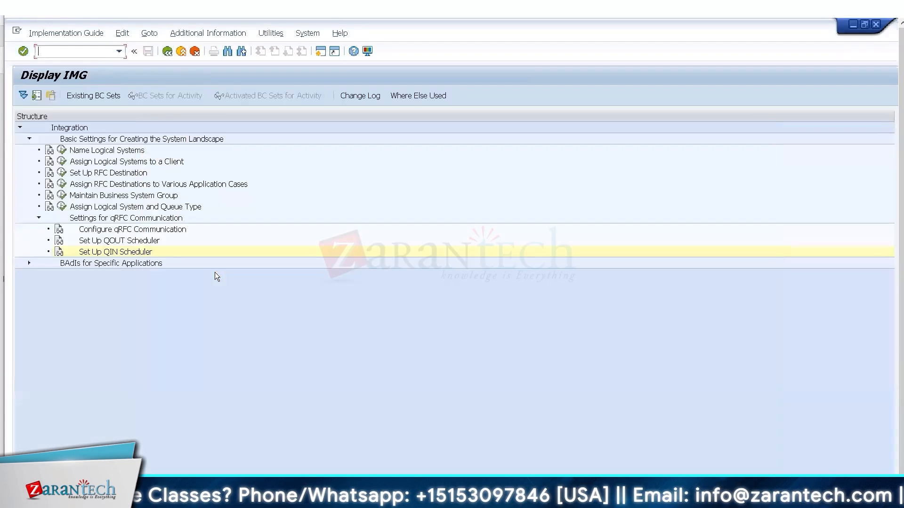
left_click(62, 254)
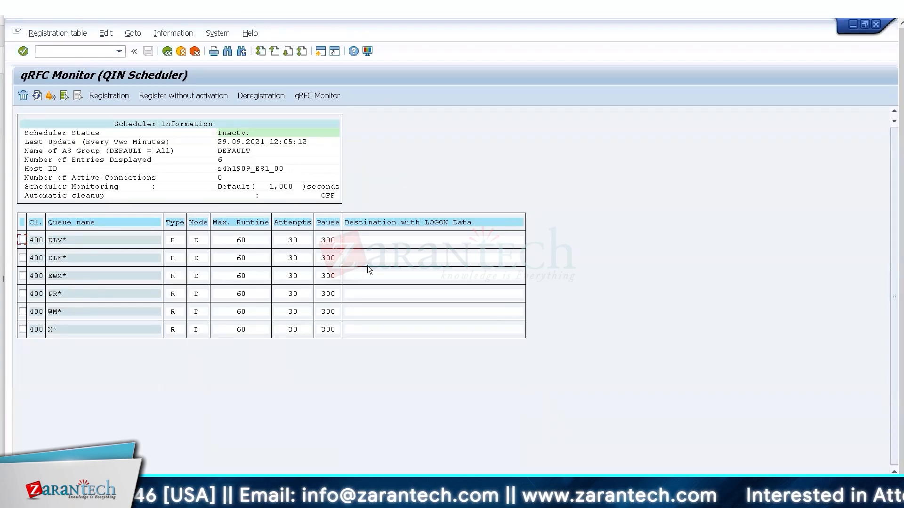
double_click(55, 259)
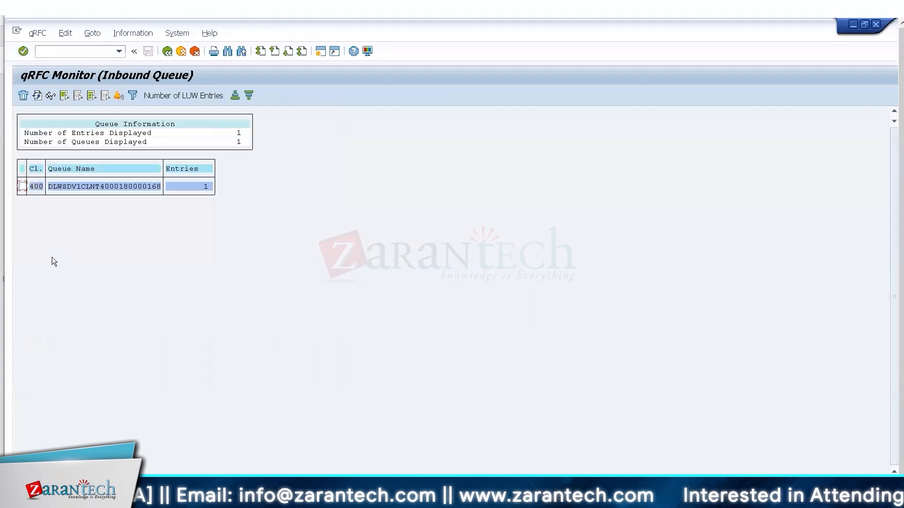
left_click(162, 55)
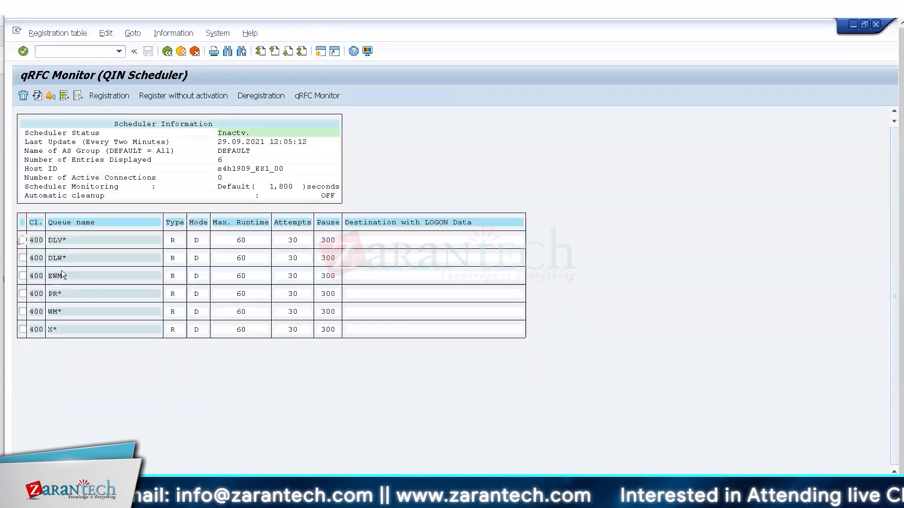
double_click(58, 272)
left_click(164, 53)
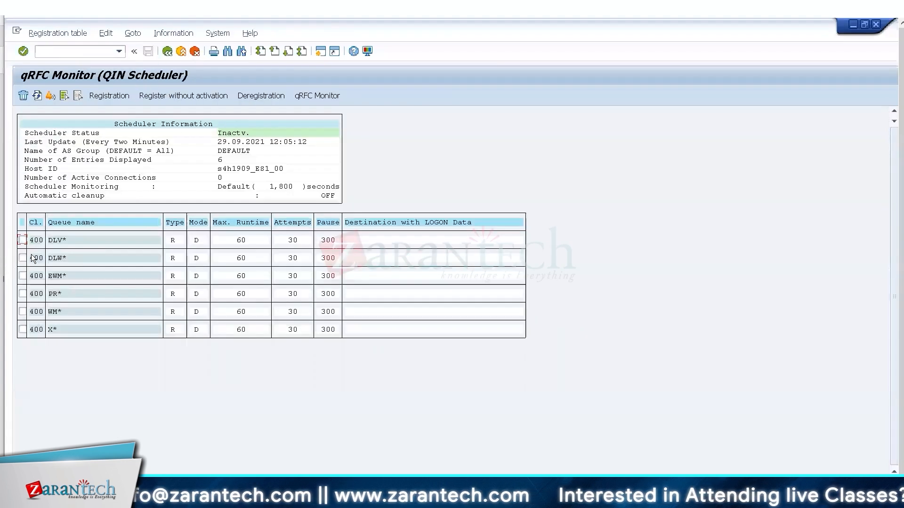
double_click(51, 242)
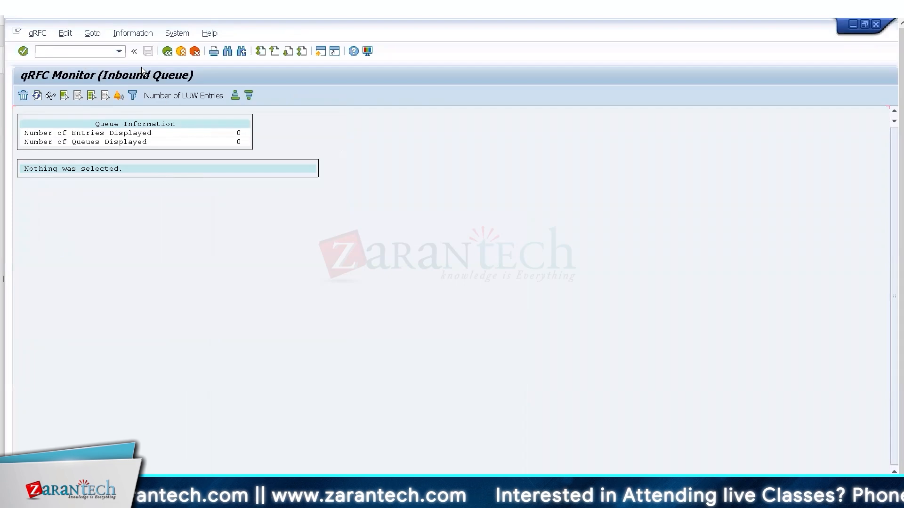
left_click(167, 51)
double_click(47, 312)
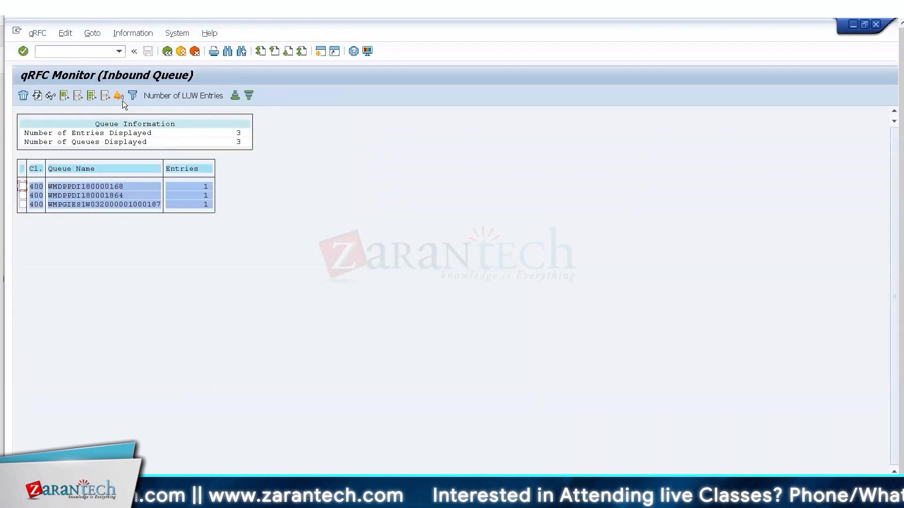
left_click(168, 51)
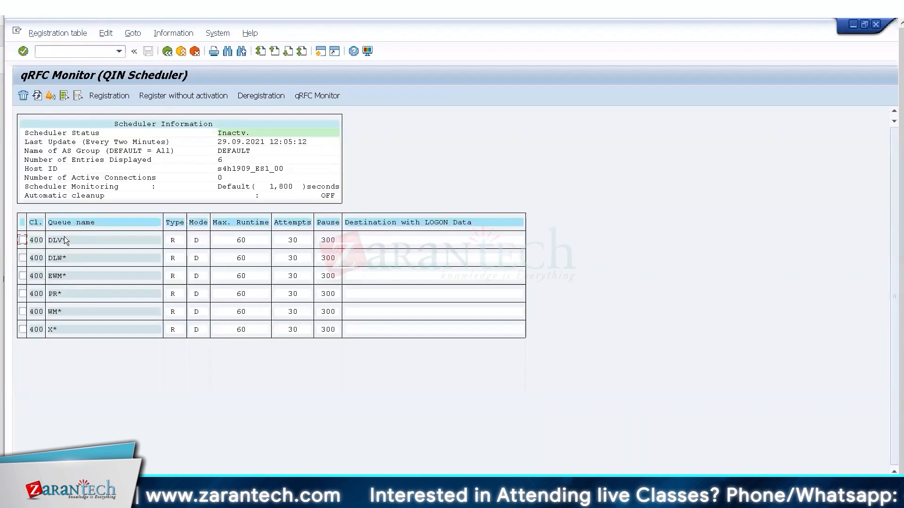
left_click(110, 96)
Confirm the DLV* queue registration with mode D, runtime 60, 30 attempts and pause 300, then exit.
left_click(155, 189)
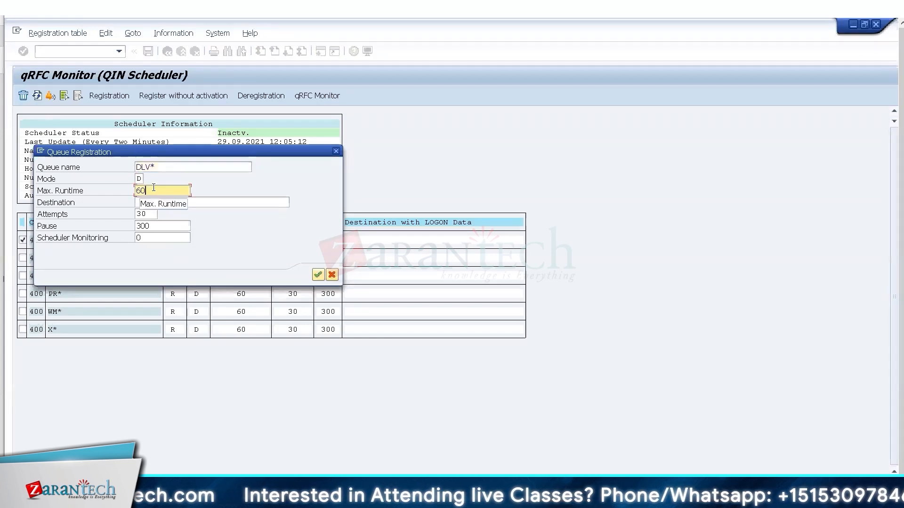
left_click(144, 215)
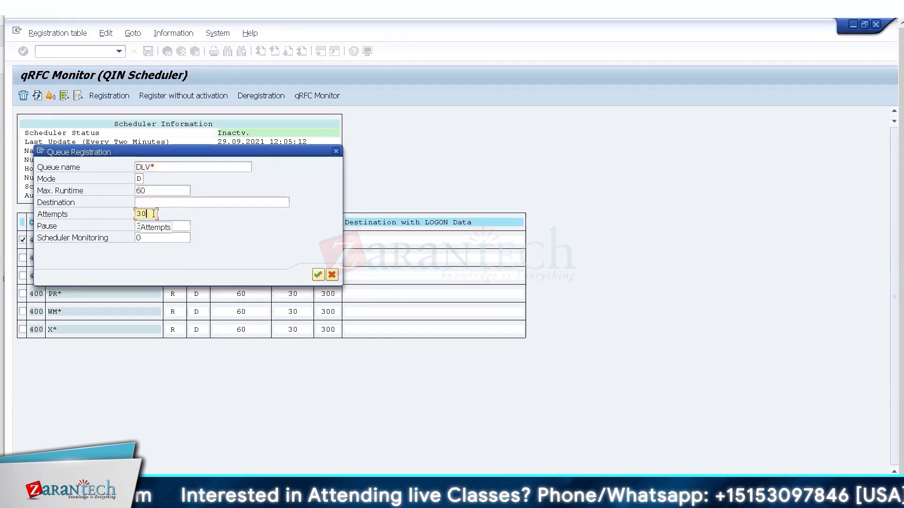
left_click(185, 227)
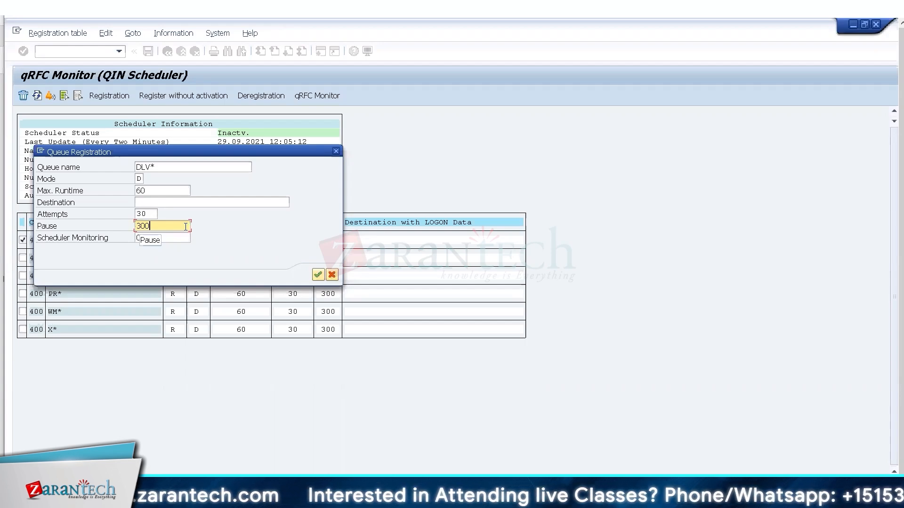
left_click(152, 213)
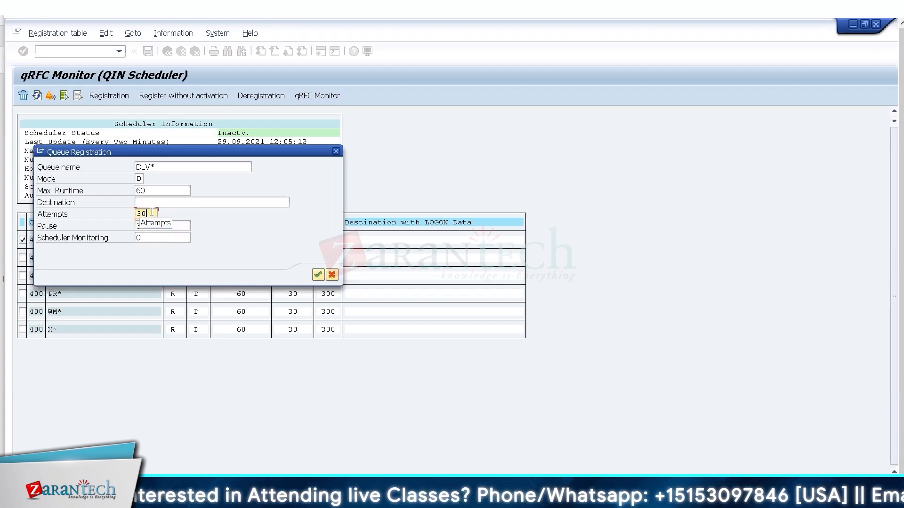
left_click(175, 226)
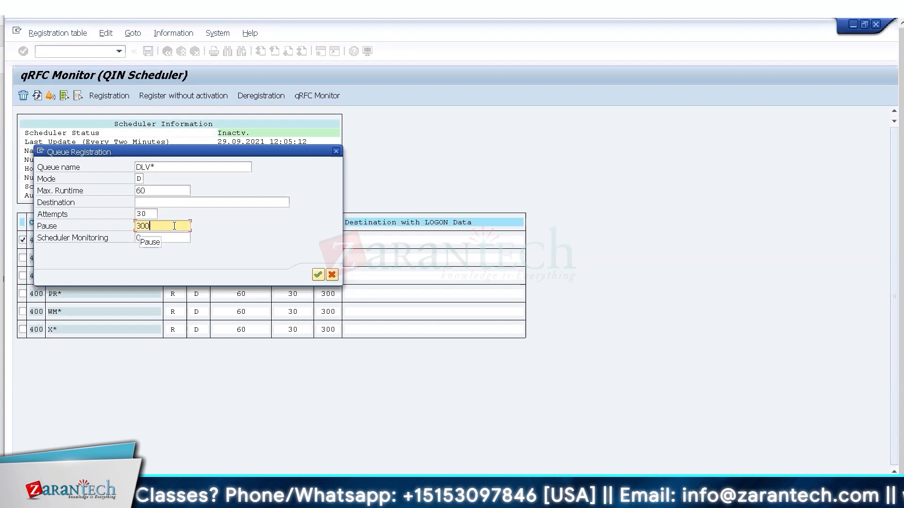
left_click(150, 211)
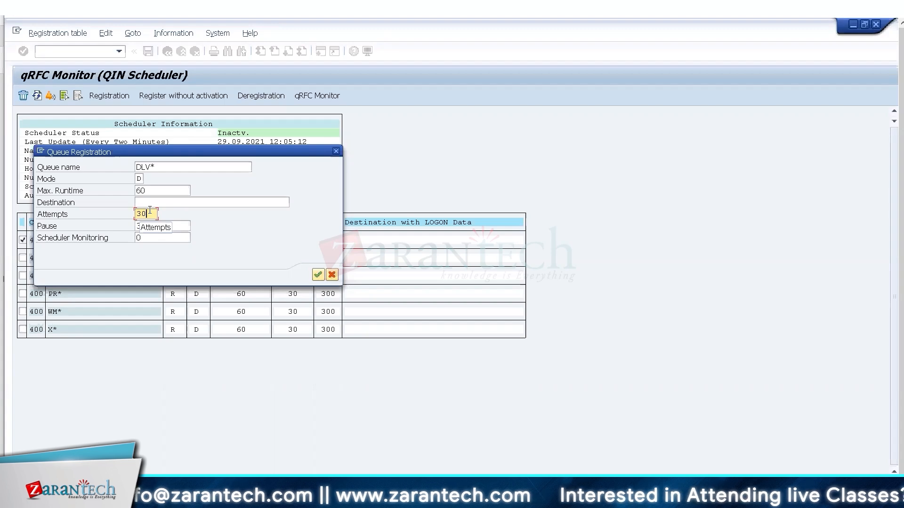
left_click(186, 226)
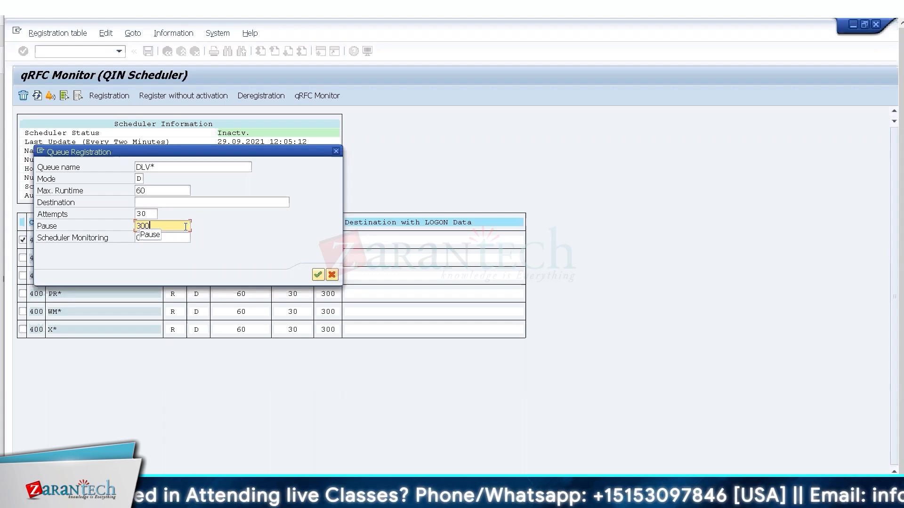
left_click(332, 275)
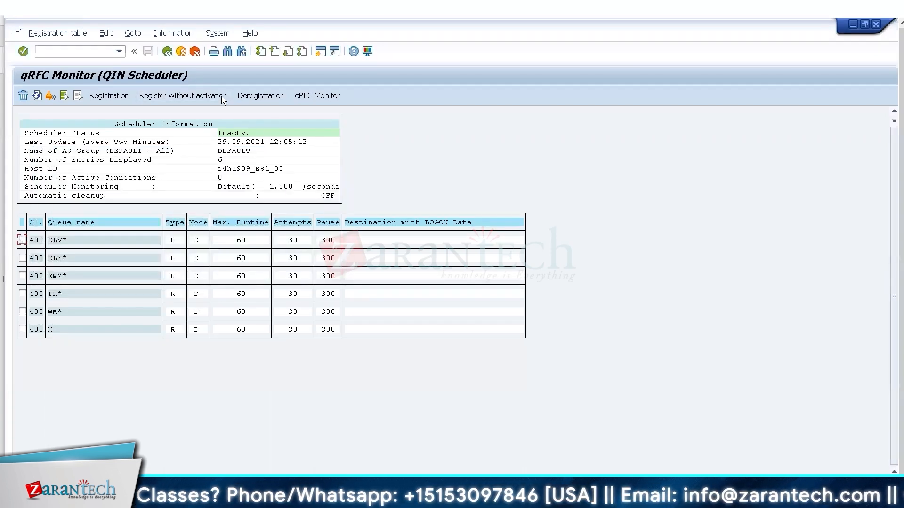
left_click(173, 52)
Exit to the IMG tree and bring the administration guide PDF to the front.
left_click(177, 53)
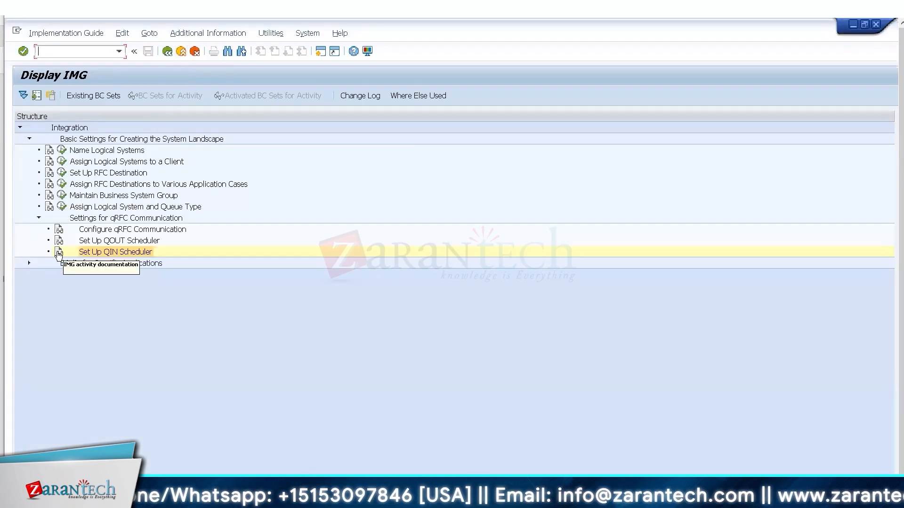
mouse_move(508, 499)
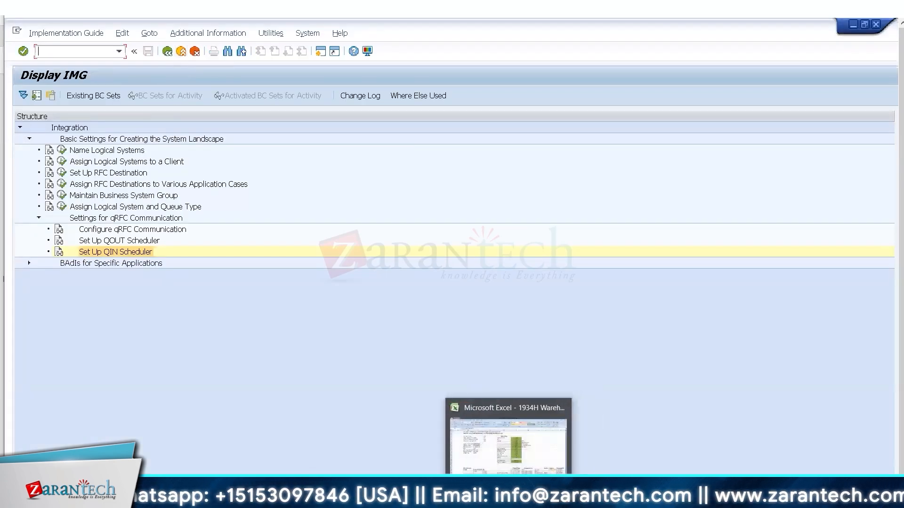
left_click(615, 499)
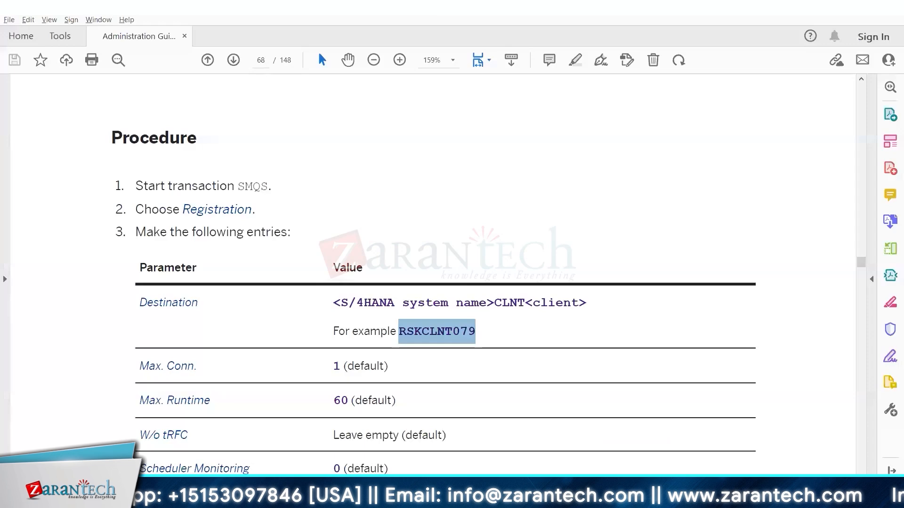
left_click(493, 243)
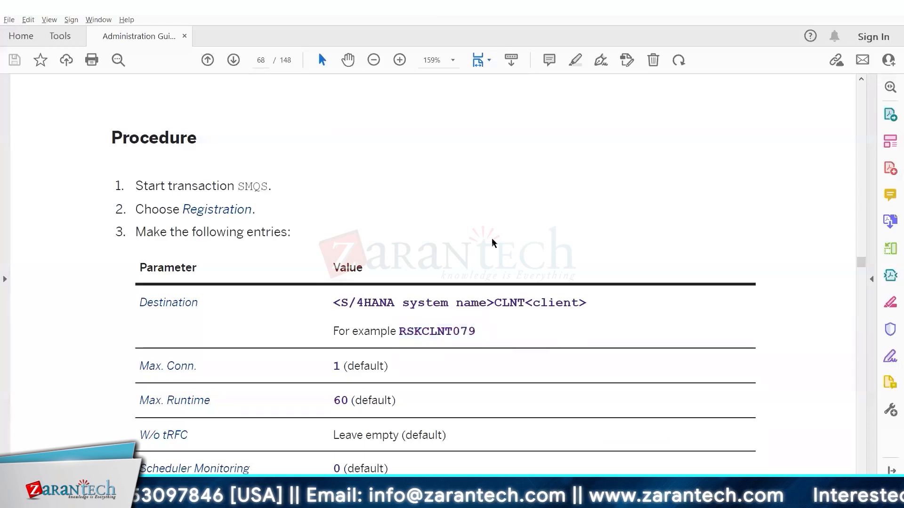
Scroll through the guide's RFC destination, queue and scheduler procedures on pages 63–73, then return to SAP.
scroll(493, 244, "down", 5)
scroll(492, 241, "down", 8)
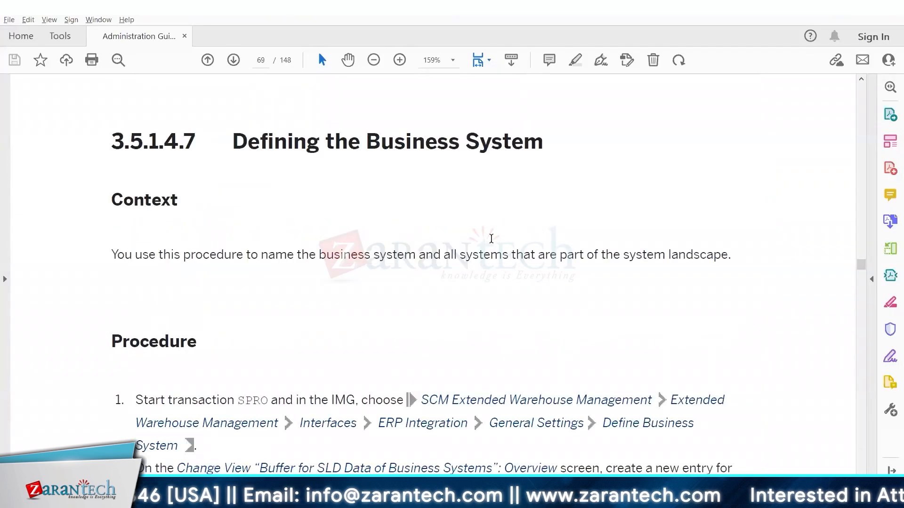
scroll(491, 238, "down", 1)
scroll(491, 239, "up", 10)
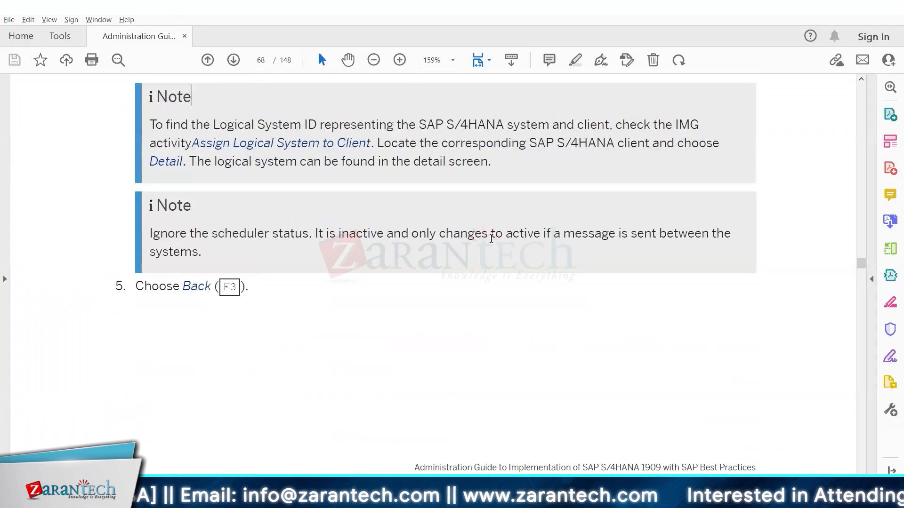
scroll(491, 238, "up", 7)
scroll(491, 238, "up", 8)
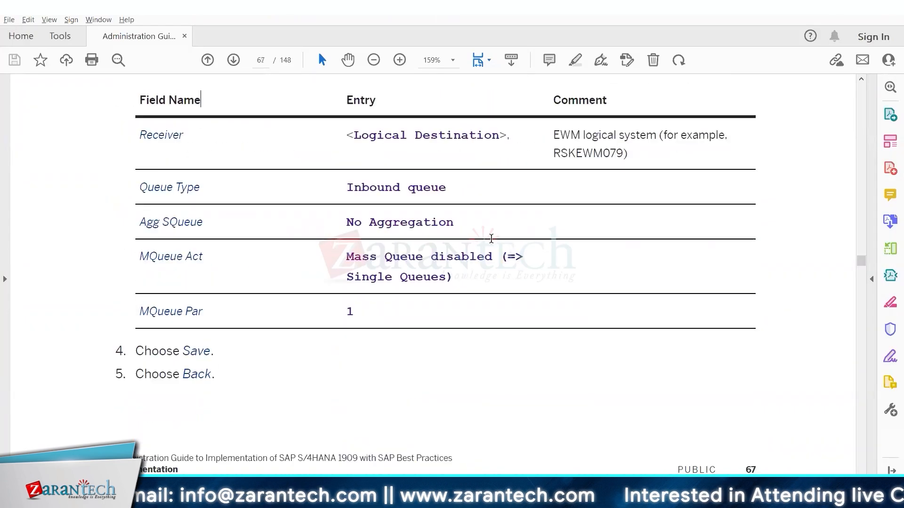
scroll(491, 239, "up", 10)
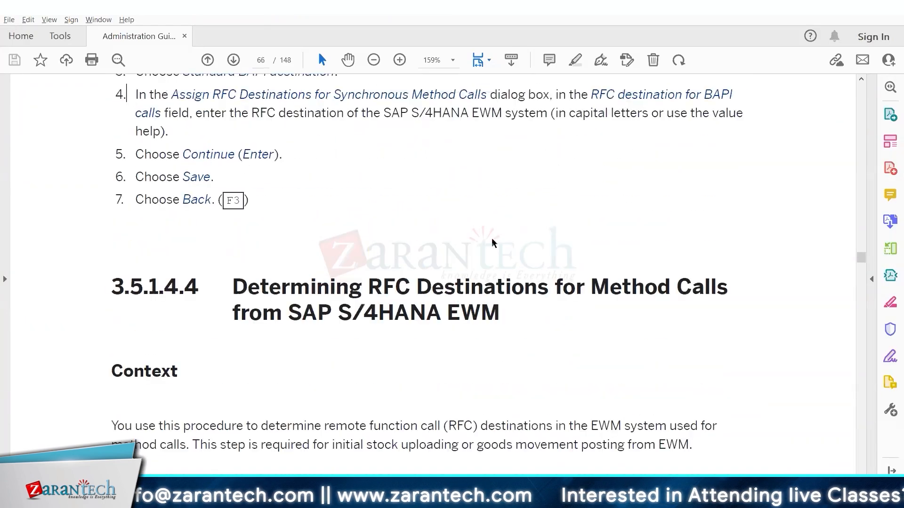
scroll(492, 239, "up", 20)
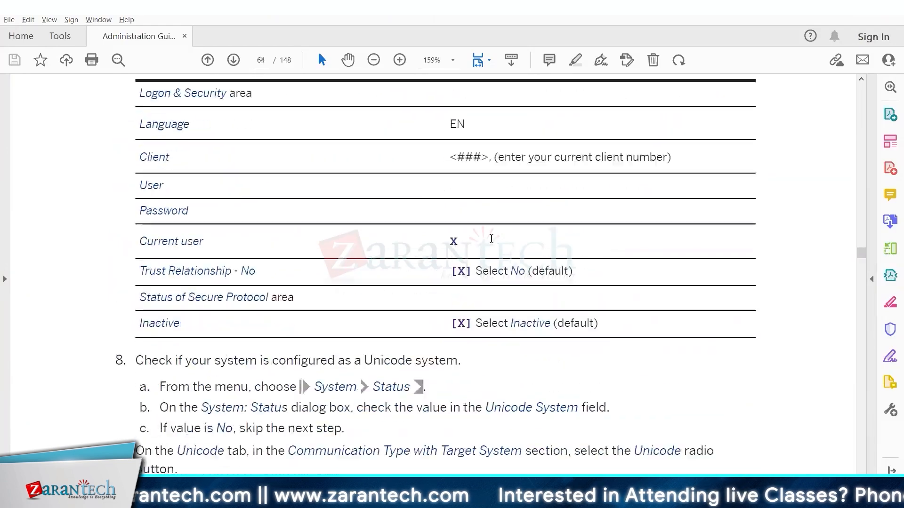
scroll(491, 239, "up", 12)
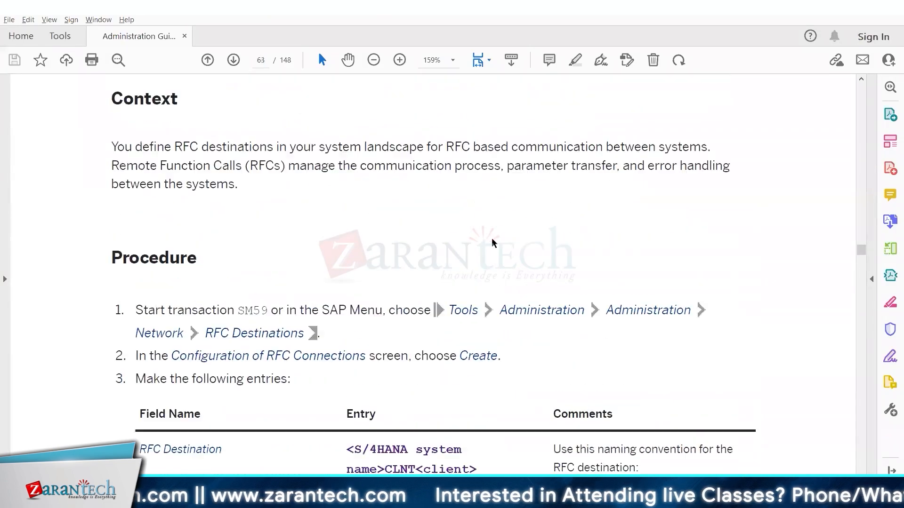
scroll(492, 240, "up", 10)
scroll(491, 239, "down", 8)
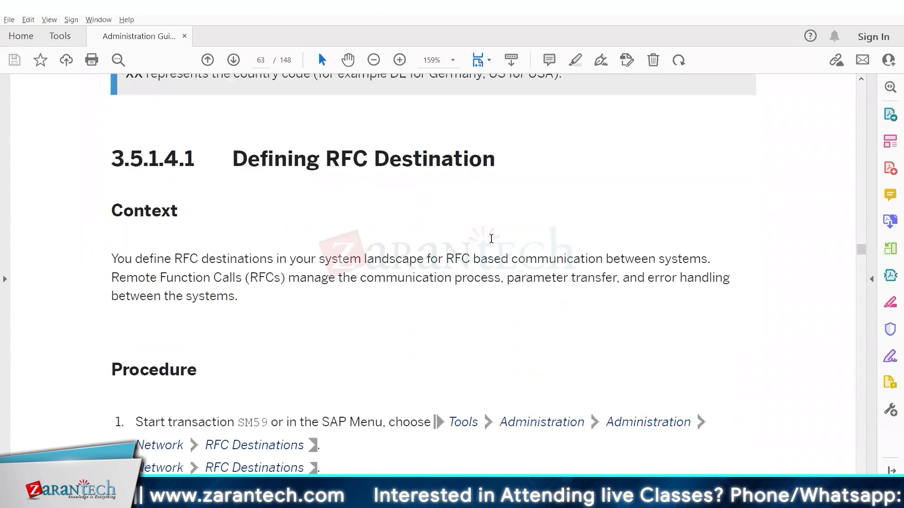
scroll(491, 239, "down", 15)
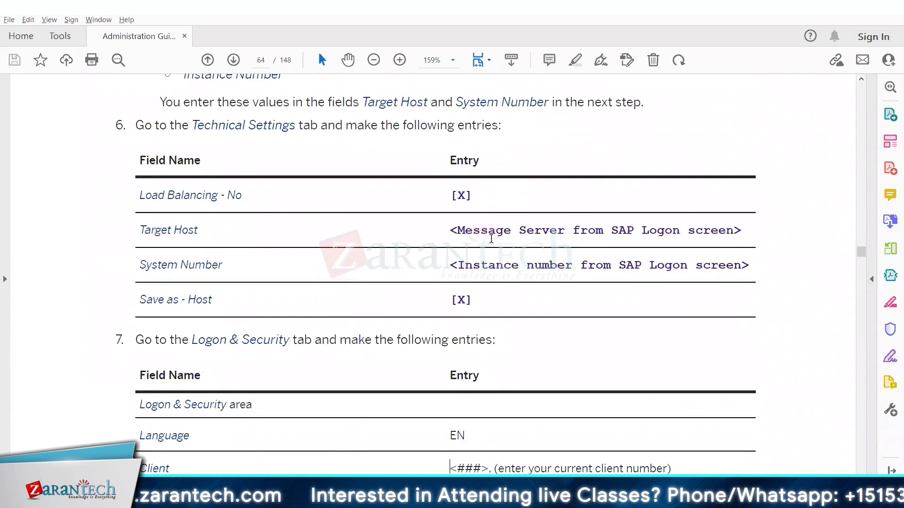
scroll(491, 239, "down", 15)
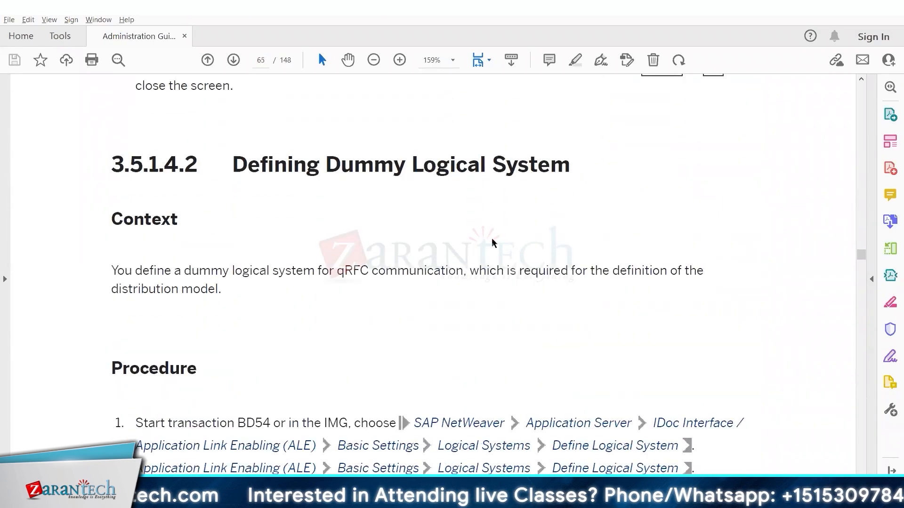
scroll(492, 243, "down", 3)
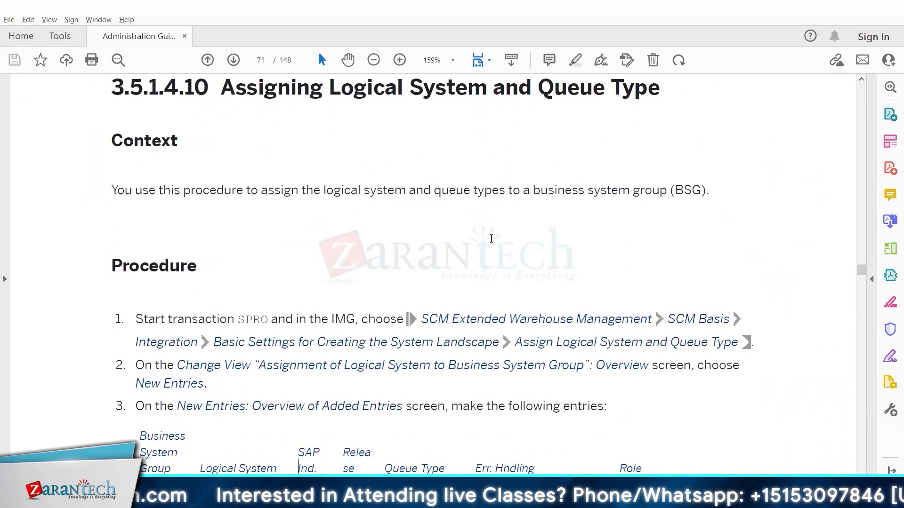
scroll(492, 242, "down", 2)
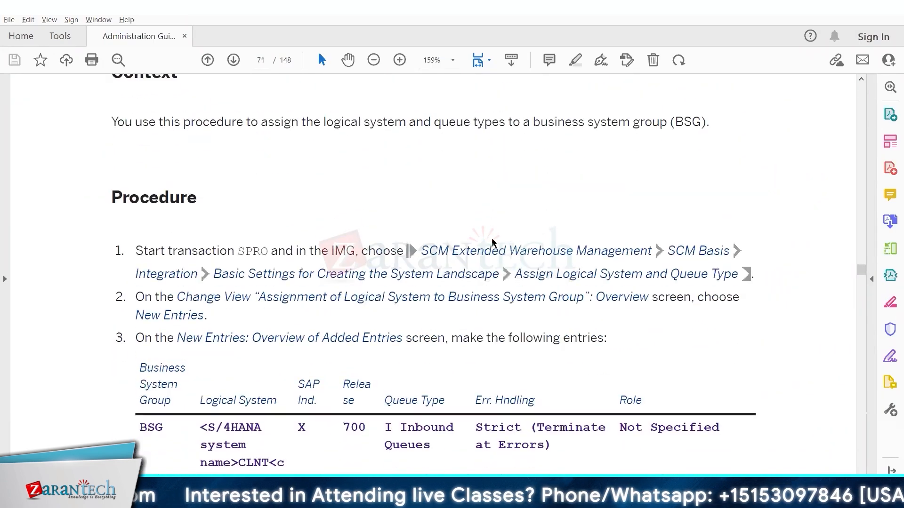
scroll(492, 243, "down", 15)
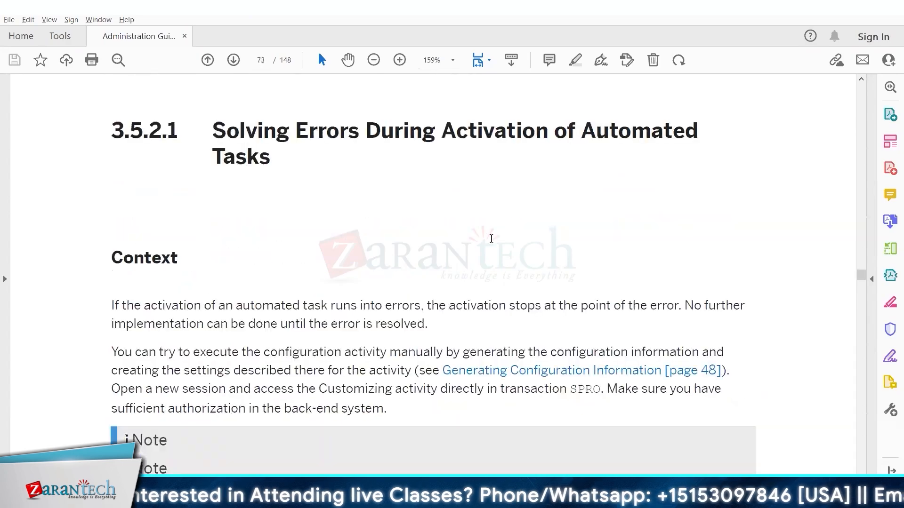
scroll(491, 238, "down", 9)
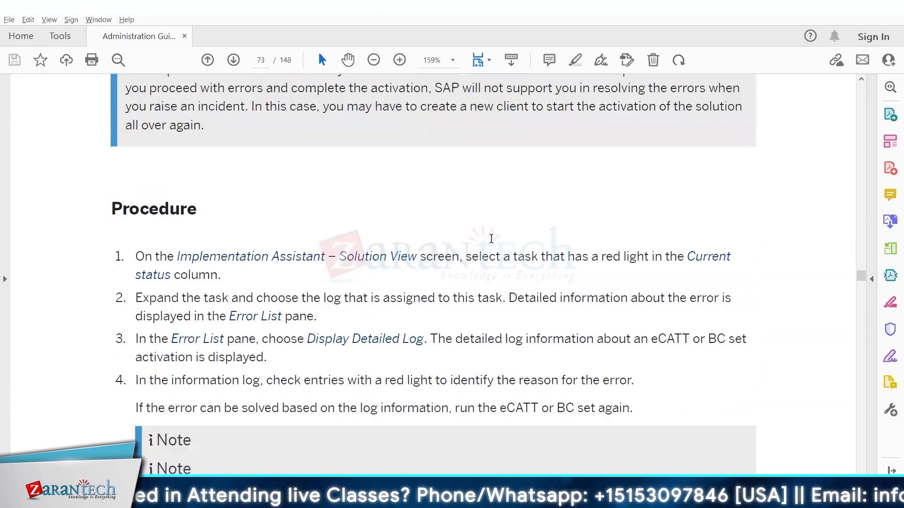
scroll(491, 239, "down", 3)
scroll(492, 241, "up", 7)
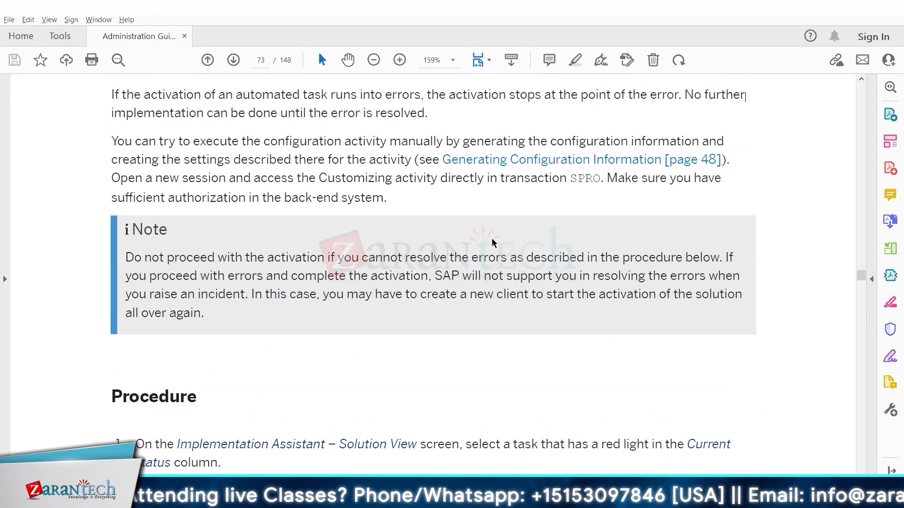
scroll(492, 242, "up", 20)
scroll(493, 243, "up", 10)
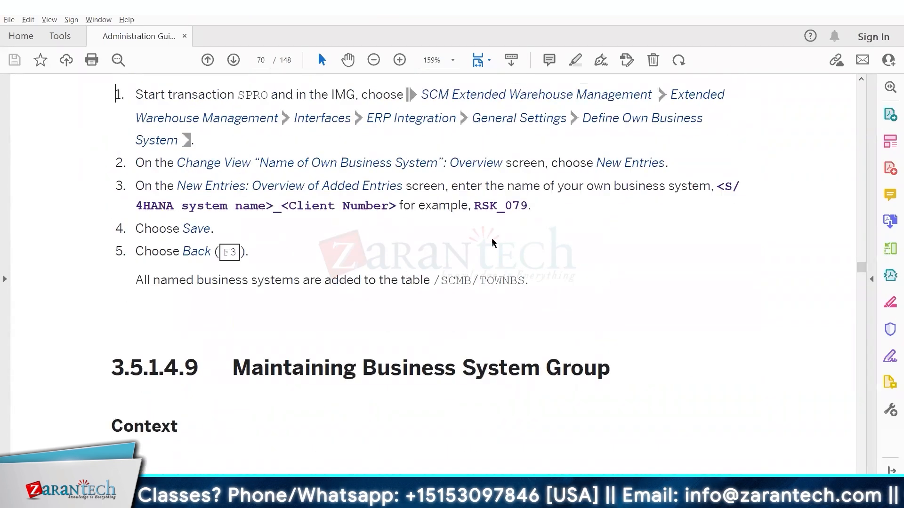
scroll(492, 242, "up", 10)
scroll(492, 243, "up", 5)
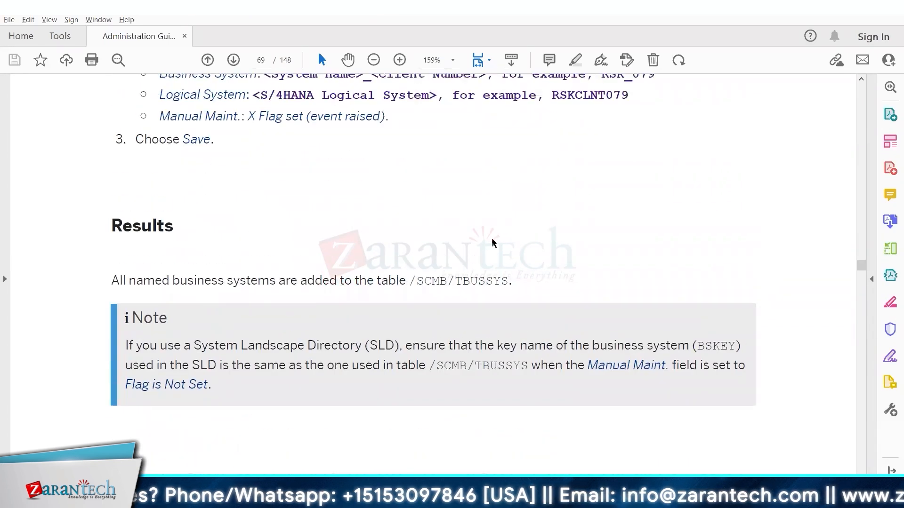
scroll(491, 239, "up", 10)
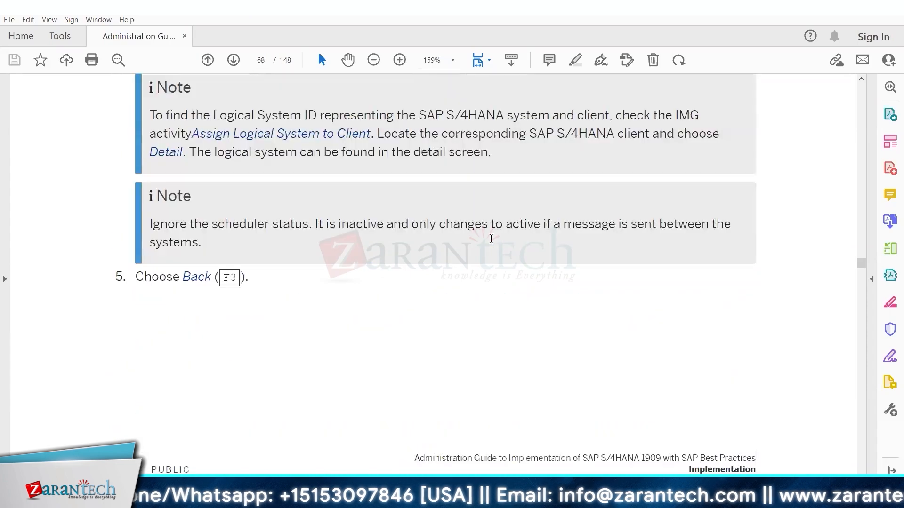
scroll(491, 239, "up", 10)
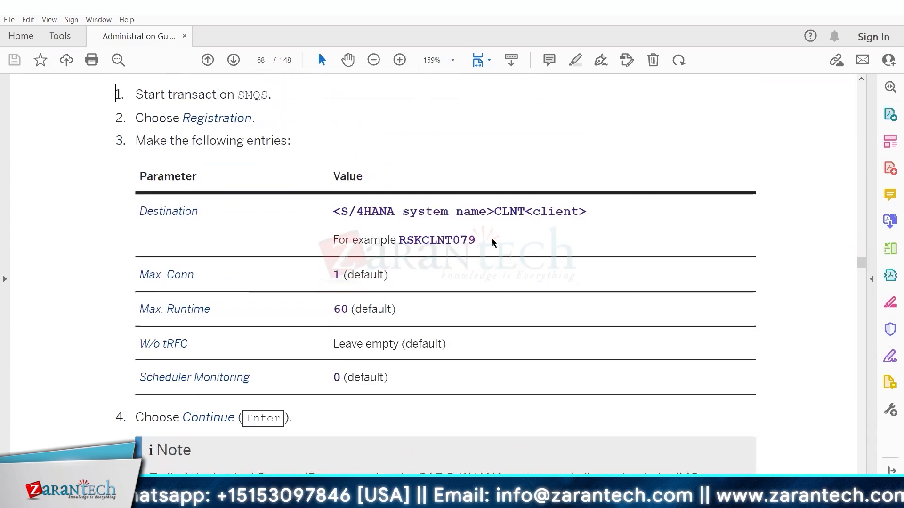
scroll(492, 242, "up", 10)
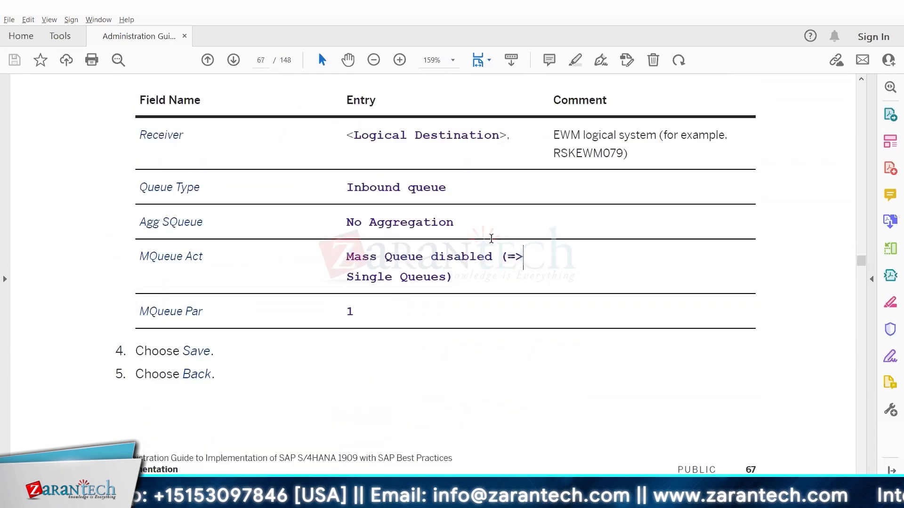
scroll(494, 244, "up", 10)
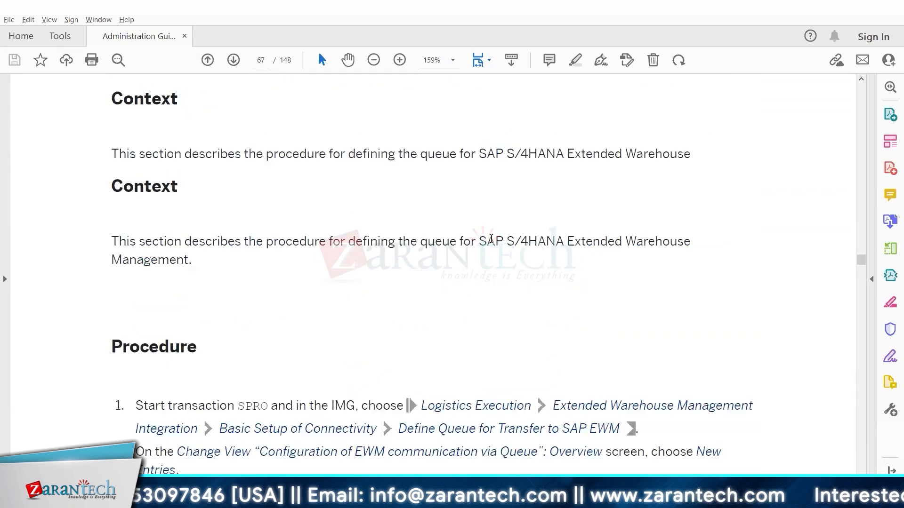
scroll(492, 239, "up", 10)
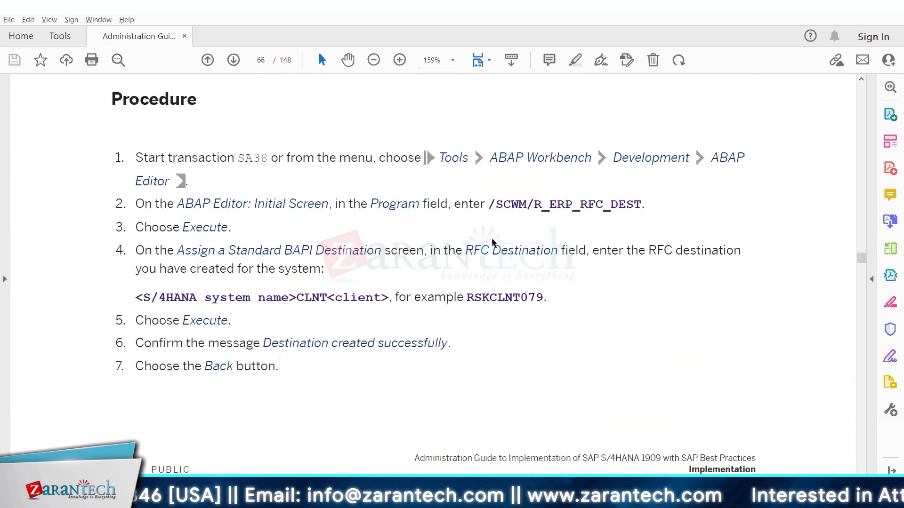
scroll(491, 239, "up", 10)
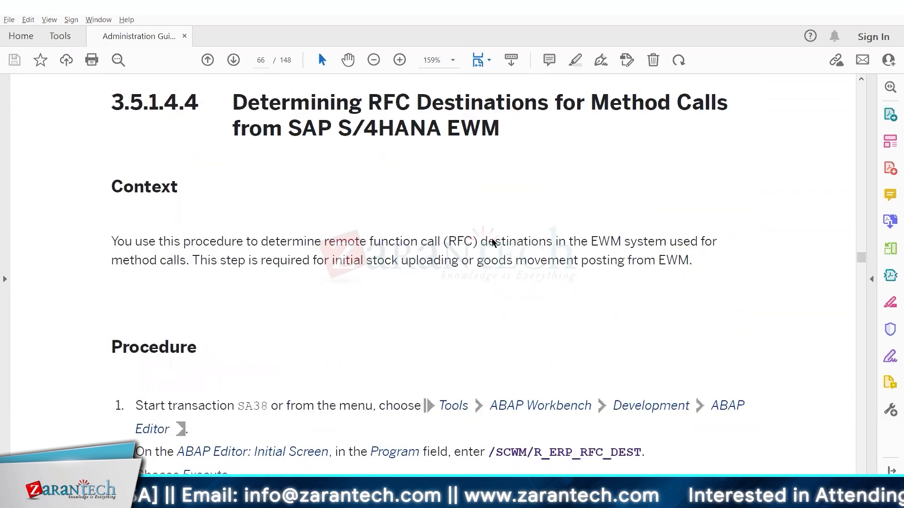
scroll(491, 239, "up", 10)
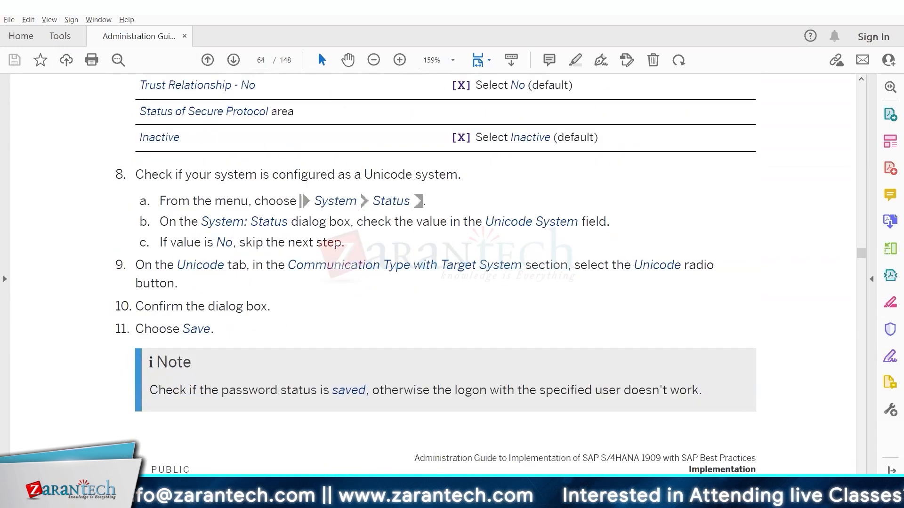
key("alt+Tab")
Read the Set Up QIN Scheduler documentation, then run /osmqr to open the QIN scheduler in a new session.
left_click(59, 253)
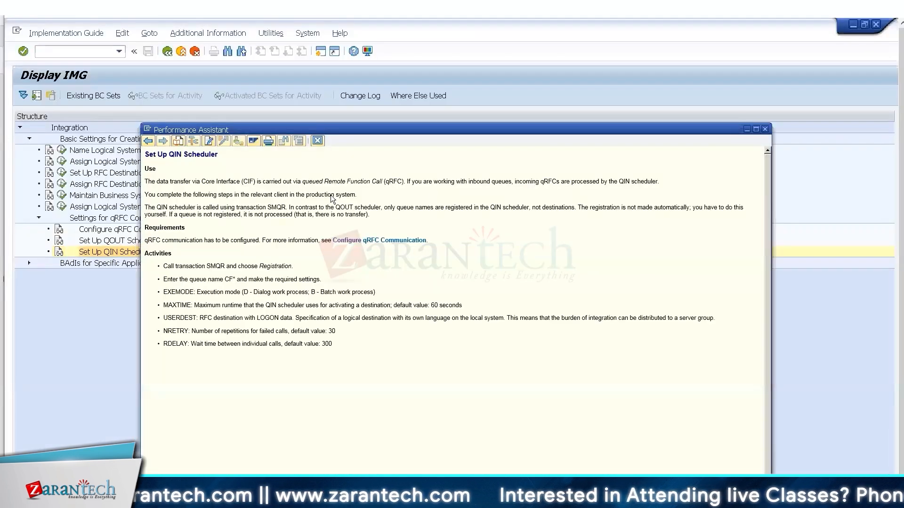
left_click(312, 140)
left_click(102, 55)
type("/osmqr")
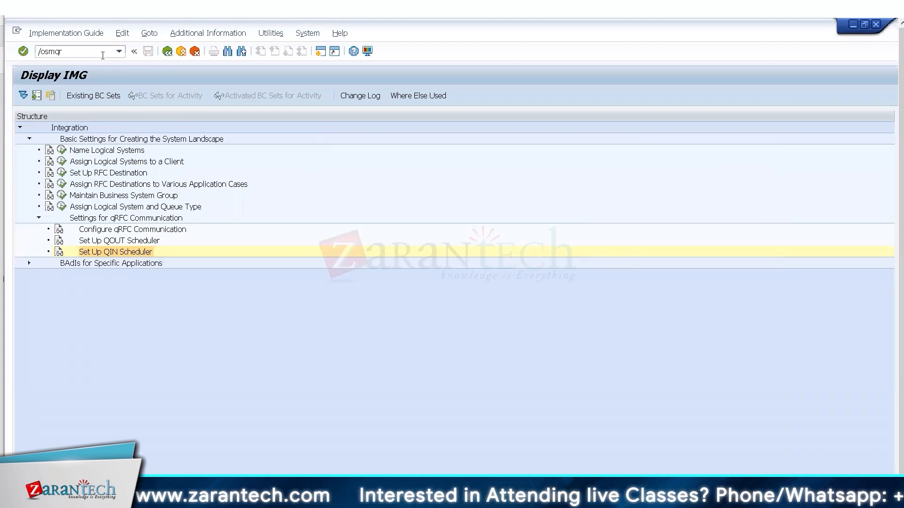
key("Return")
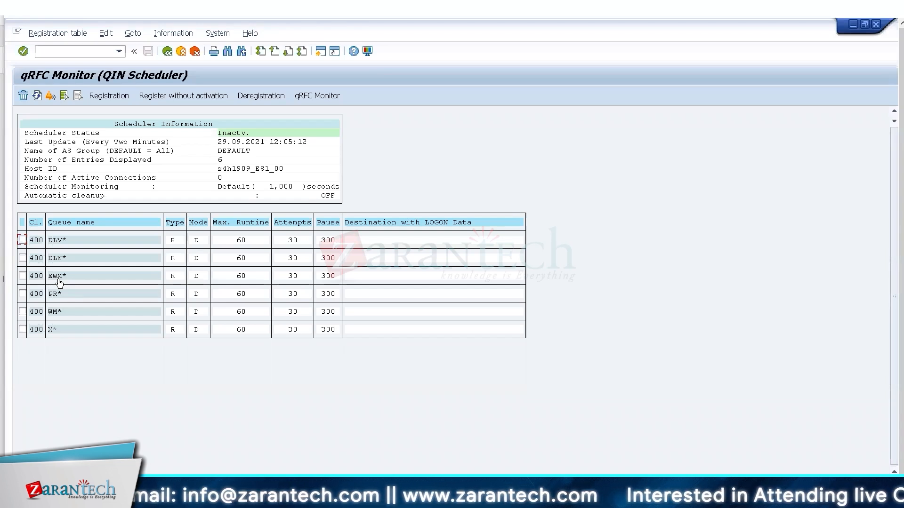
Glance at the WM* inbound queue monitor, then back out to the System Connection documentation in the IMG.
left_click(55, 313)
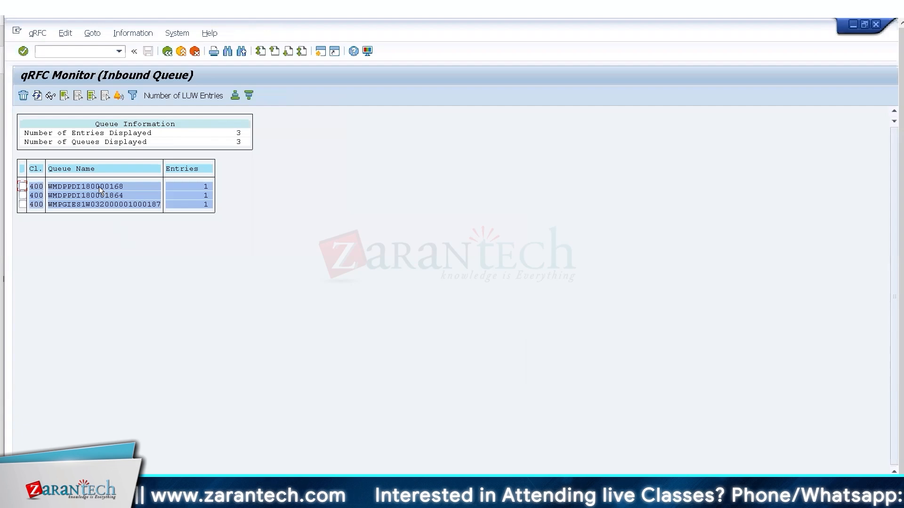
left_click(166, 52)
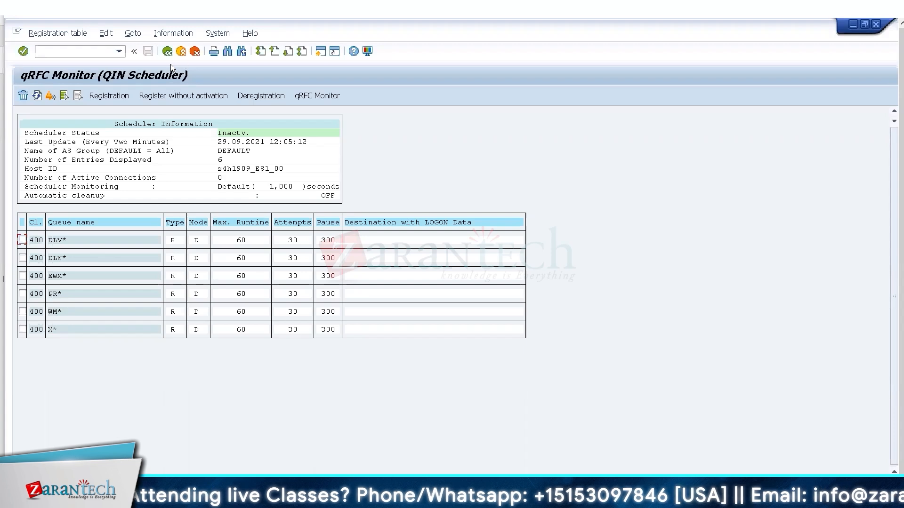
left_click(167, 51)
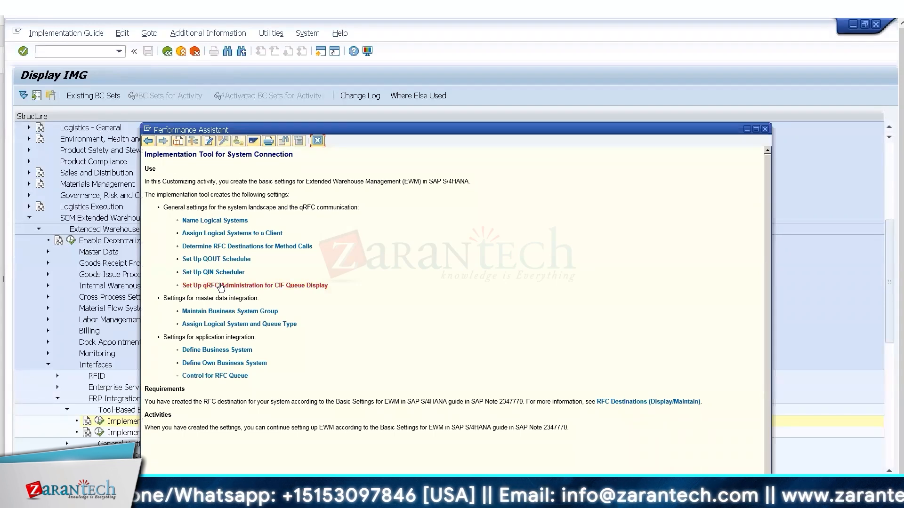
Read the qRFC Administration for CIF Queue Display documentation, then run /osmq to list queues using /SPE/QUEUE_DISPLAY_TOOLS.
left_click(221, 286)
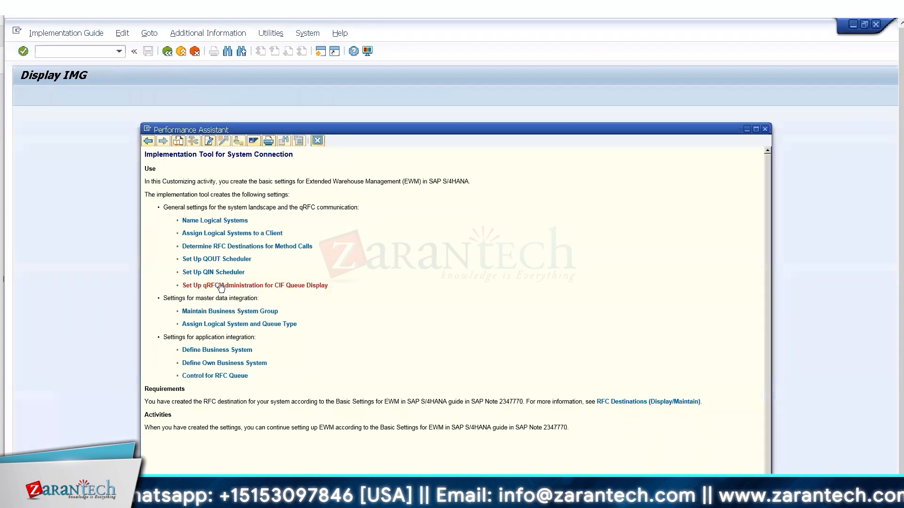
left_click(49, 161)
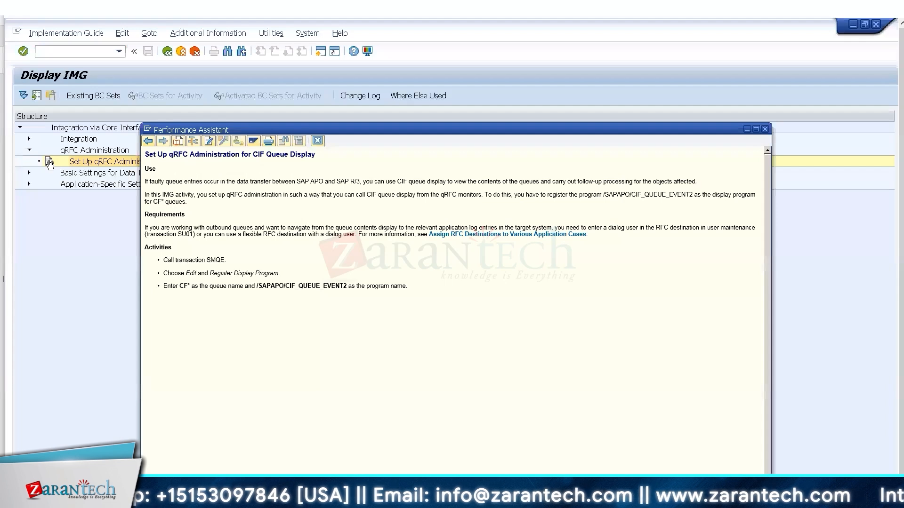
left_click(317, 141)
type("/osmq")
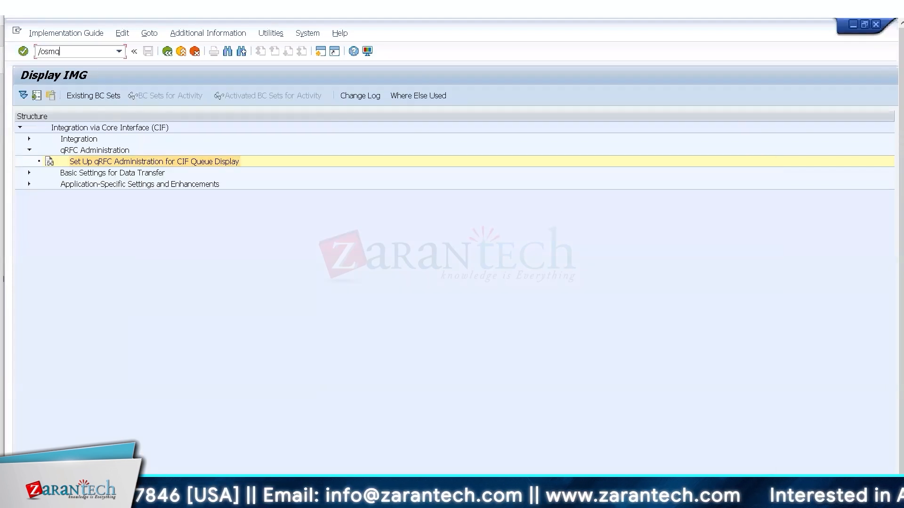
key("Return")
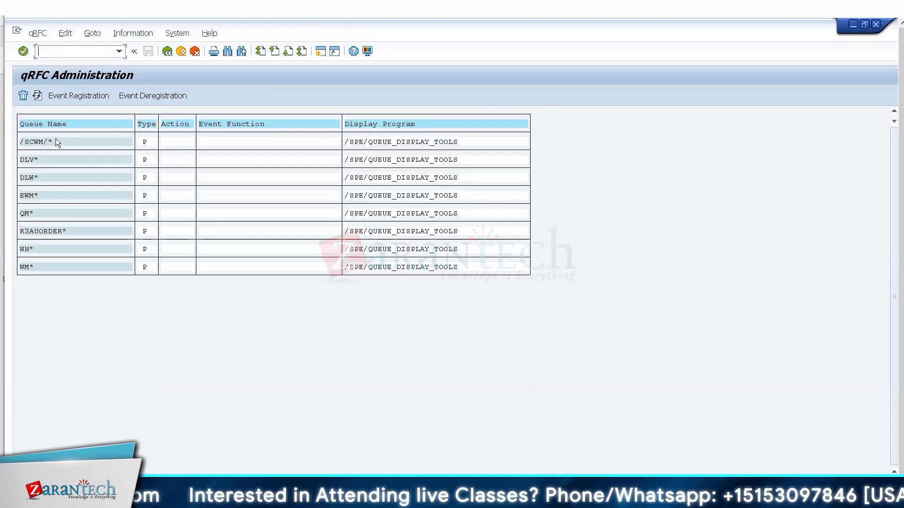
left_click(31, 194)
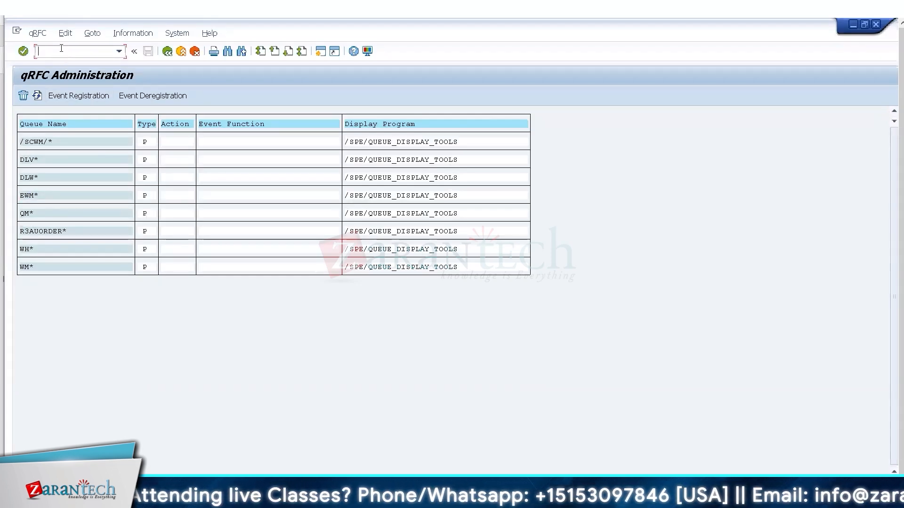
type("/osmq2")
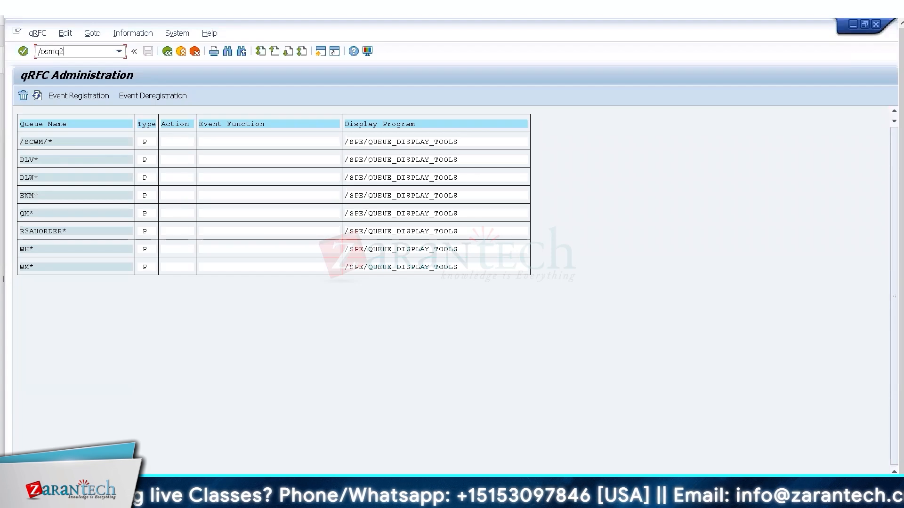
key("Return")
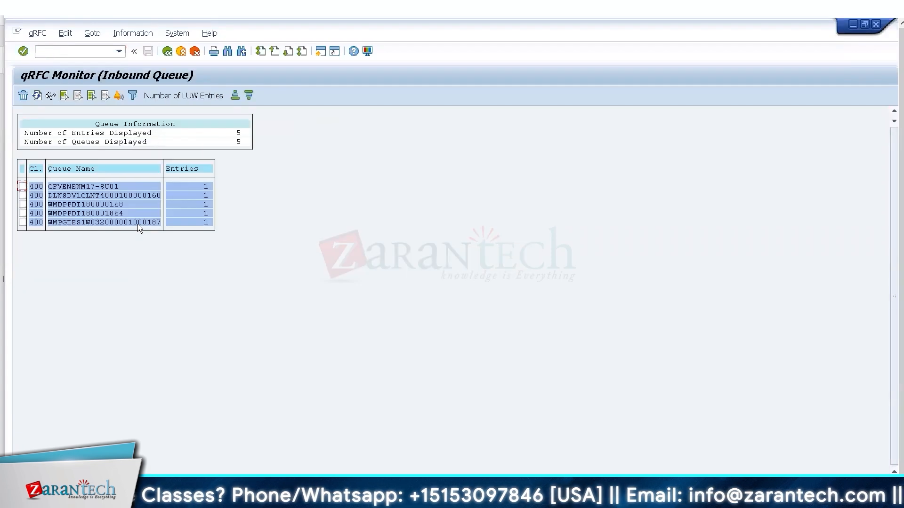
double_click(137, 224)
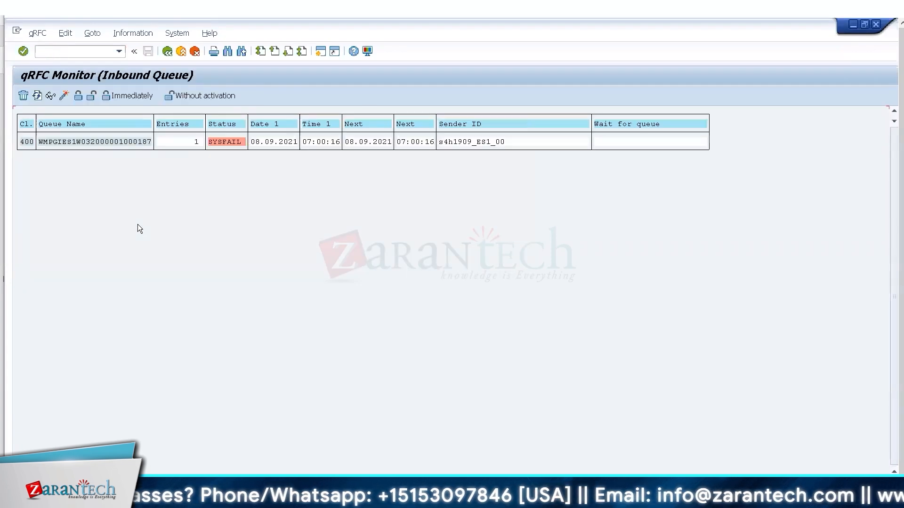
double_click(136, 141)
double_click(529, 143)
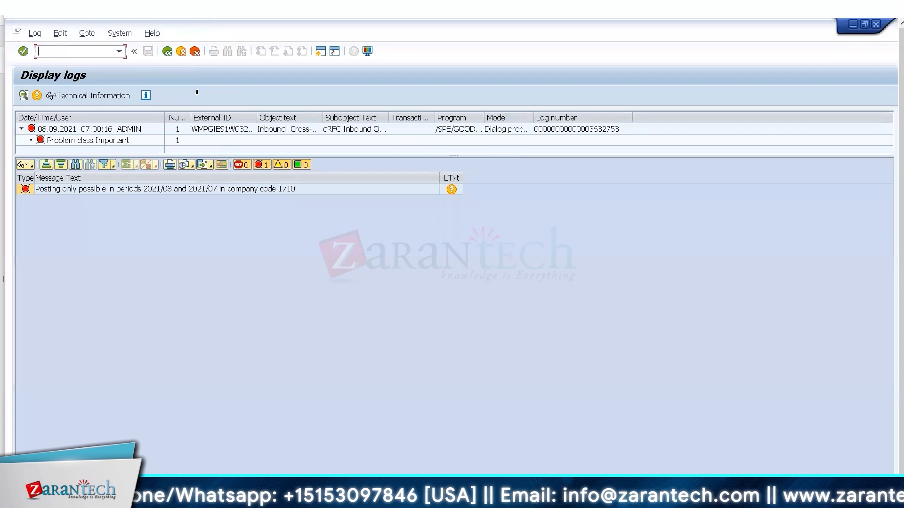
left_click(167, 56)
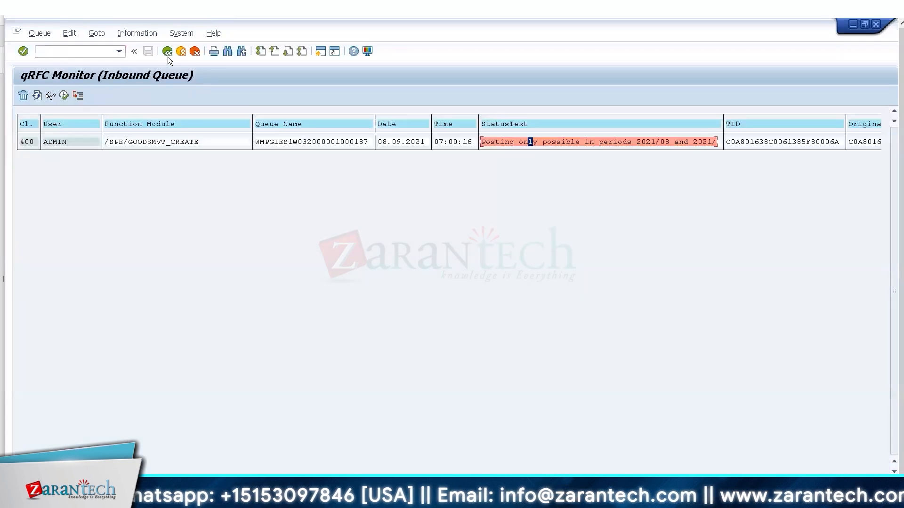
left_click(168, 56)
double_click(514, 143)
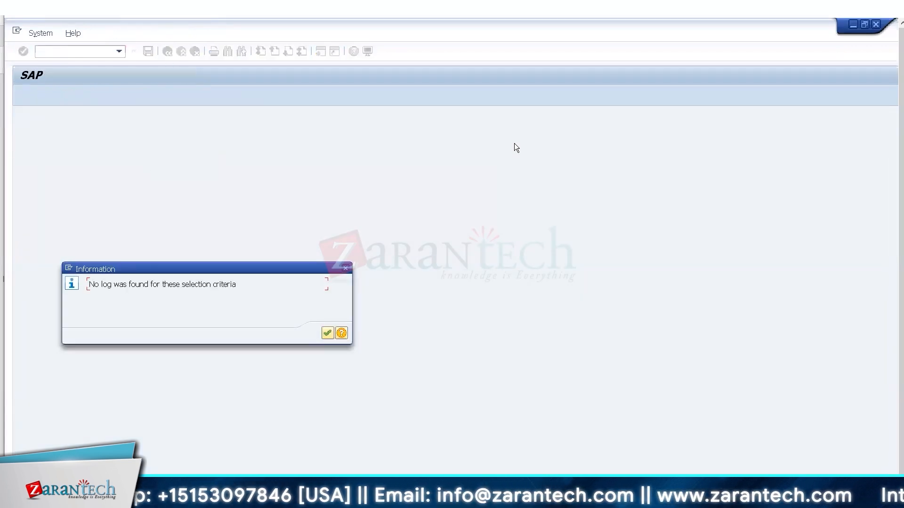
key("Return")
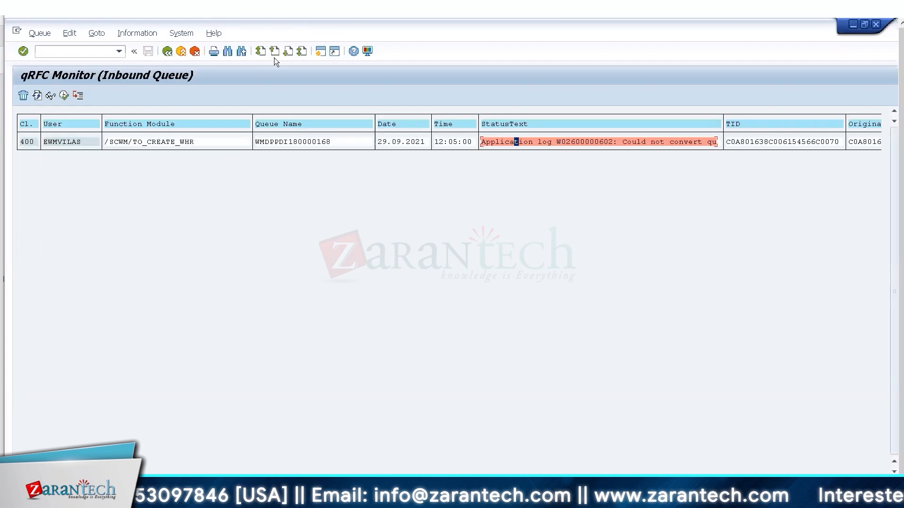
left_click(168, 52)
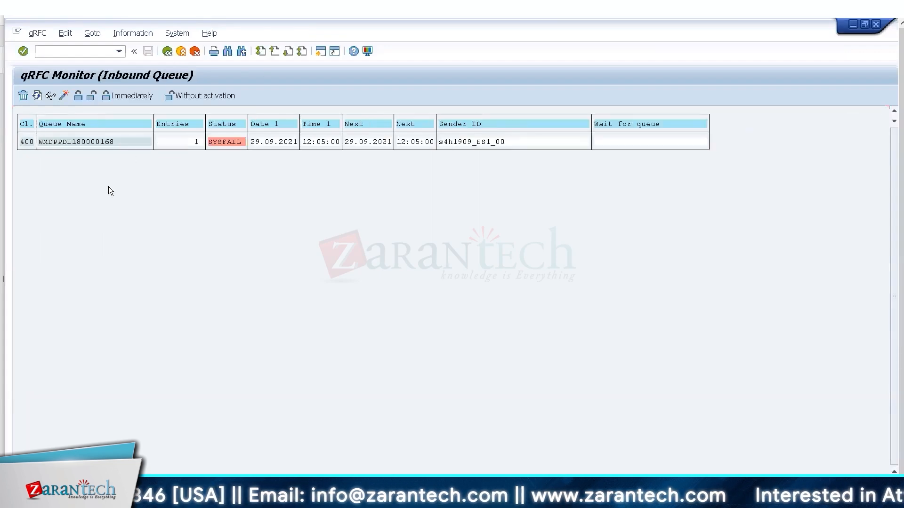
left_click(168, 52)
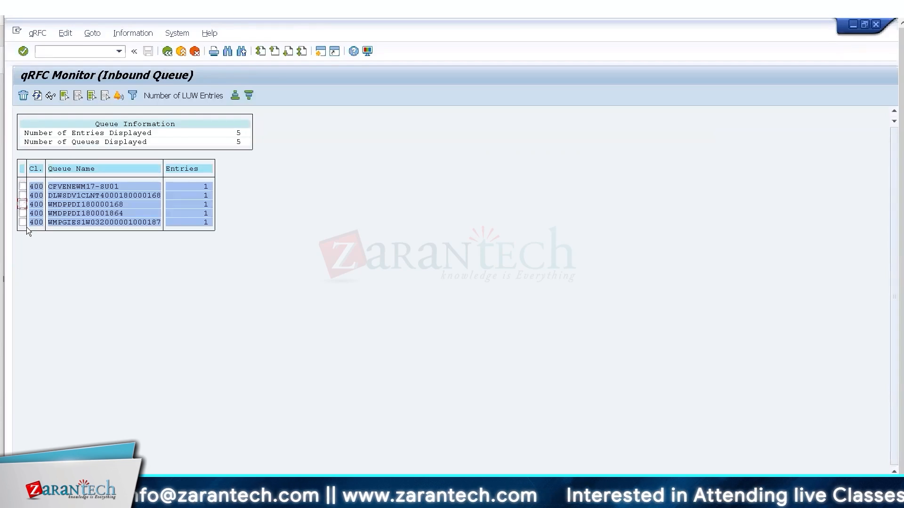
double_click(76, 222)
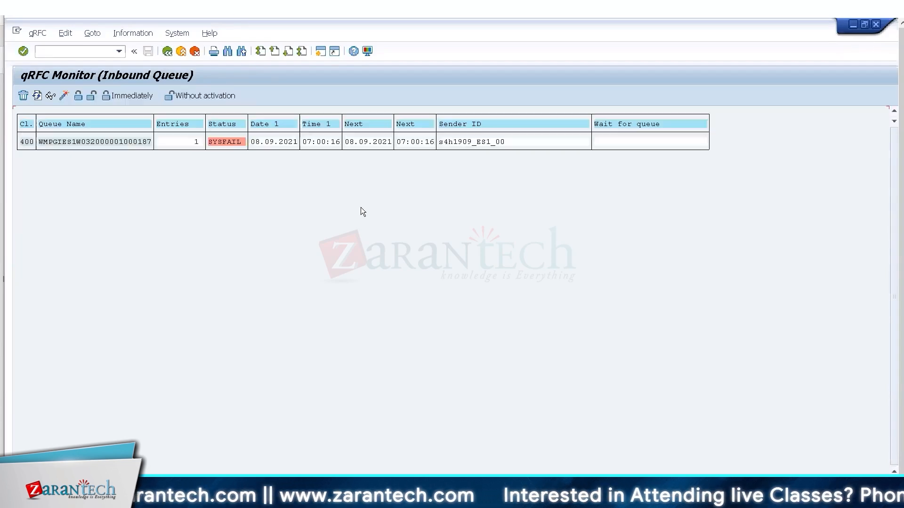
double_click(129, 142)
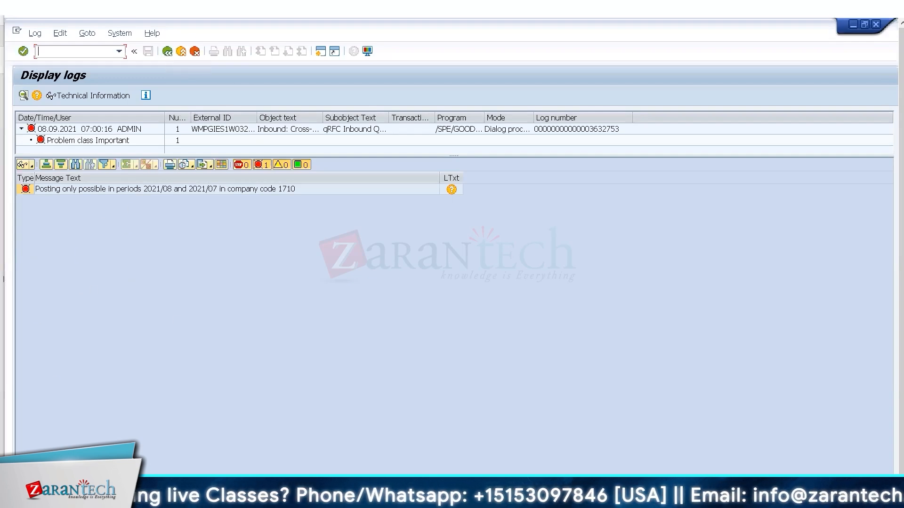
key("alt+Tab")
key("alt+Tab")
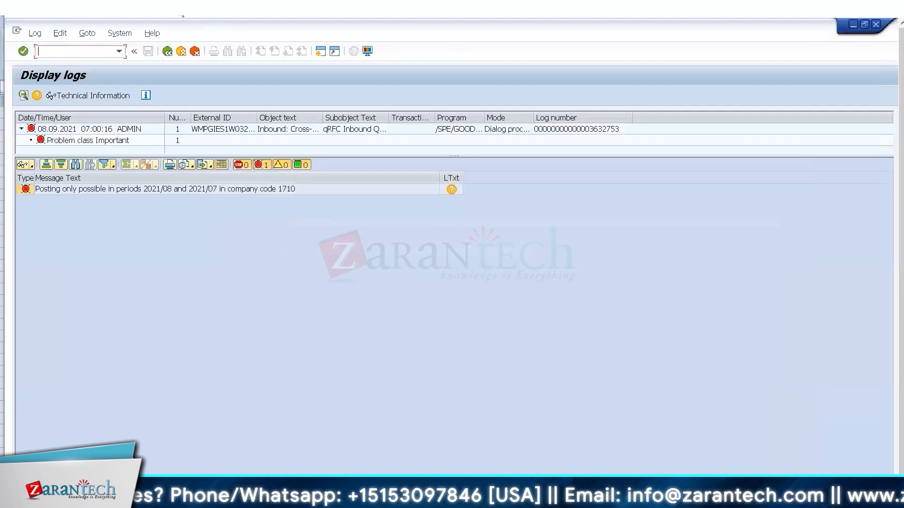
left_click_drag(178, 7, 178, 1)
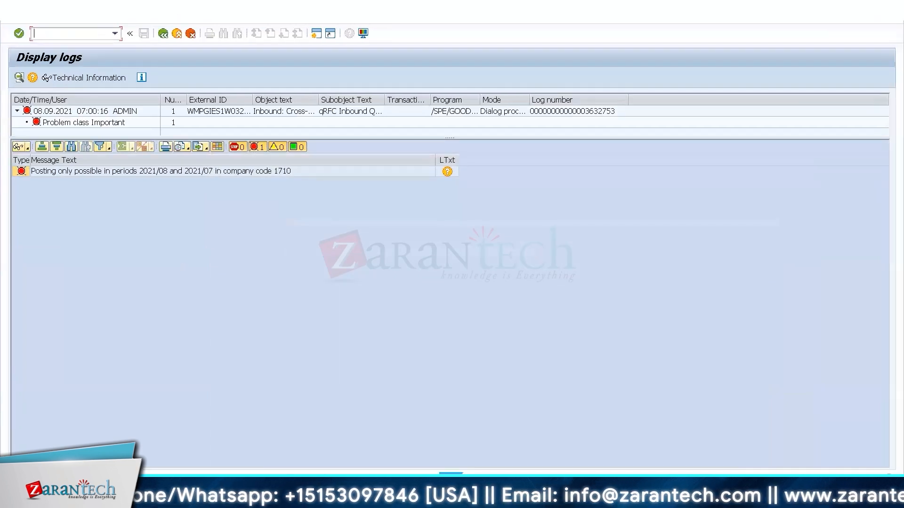
Leave qRFC administration for Display IMG and reopen the Implementation Tool for System Connection documentation.
left_click(136, 494)
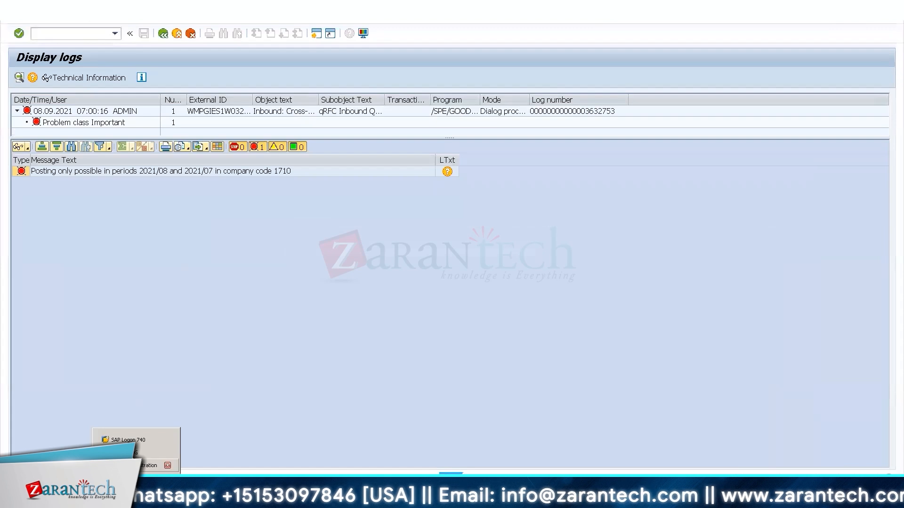
left_click(142, 465)
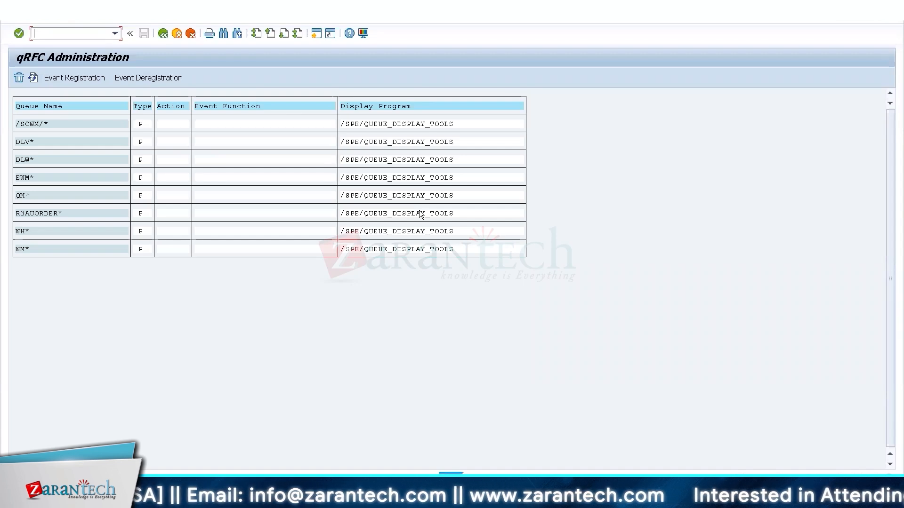
left_click(181, 38)
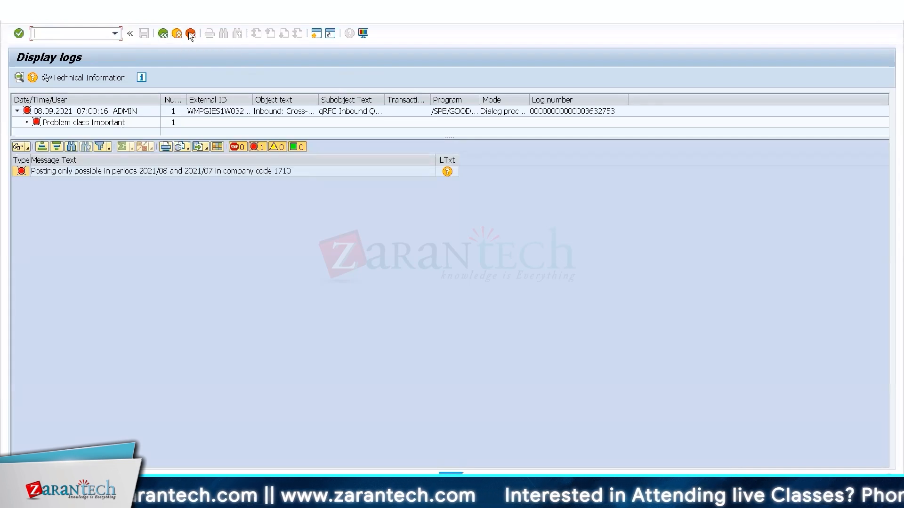
left_click(163, 34)
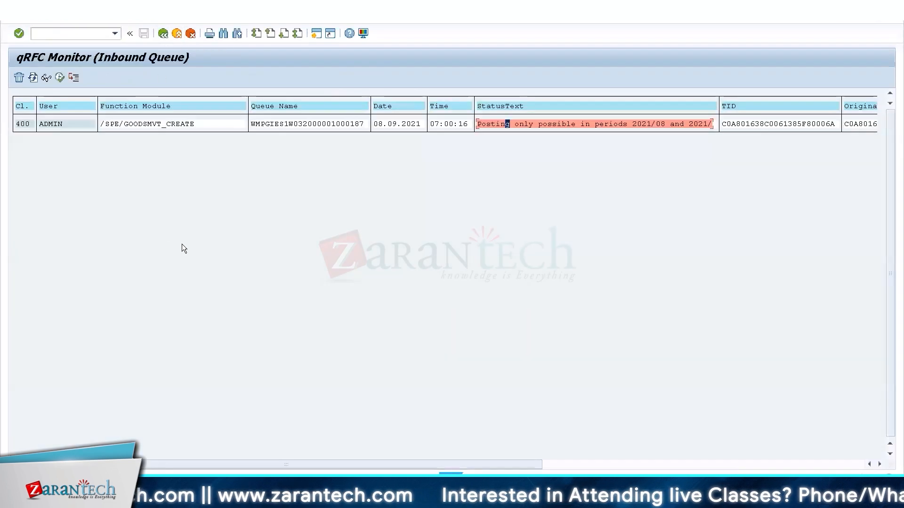
key("F3")
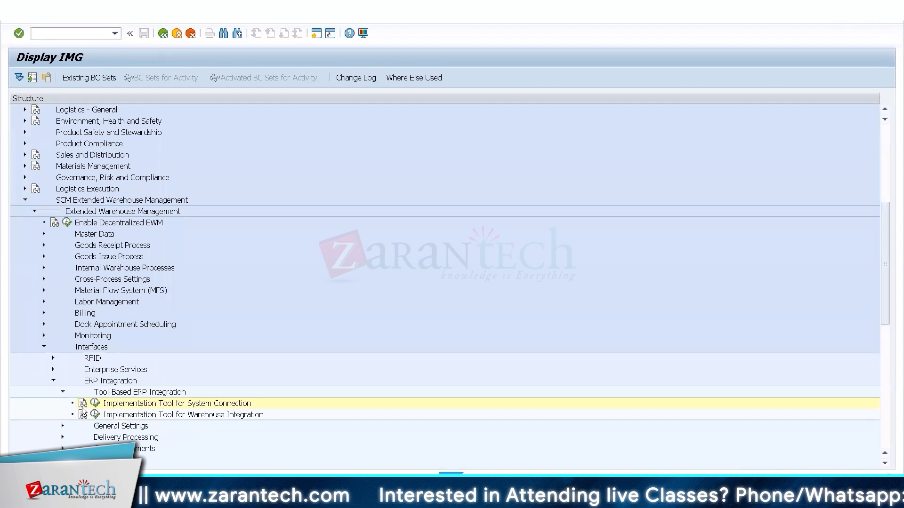
left_click(83, 404)
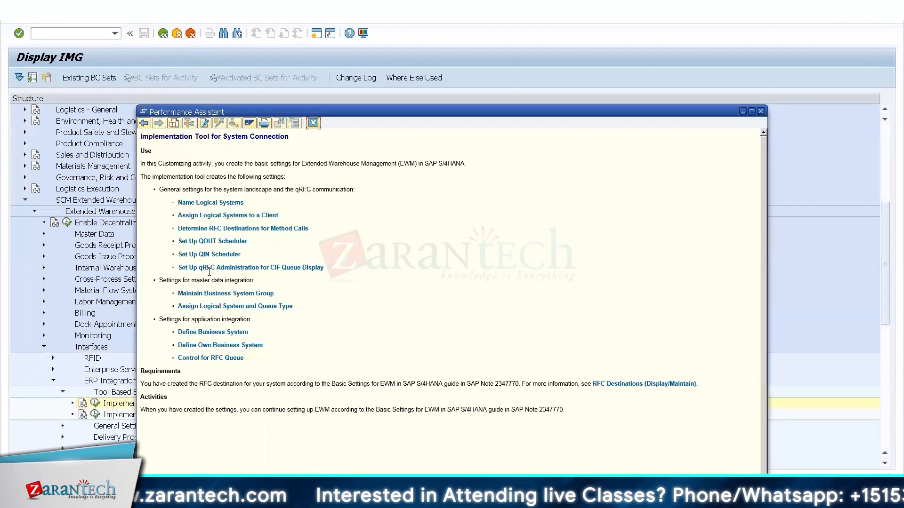
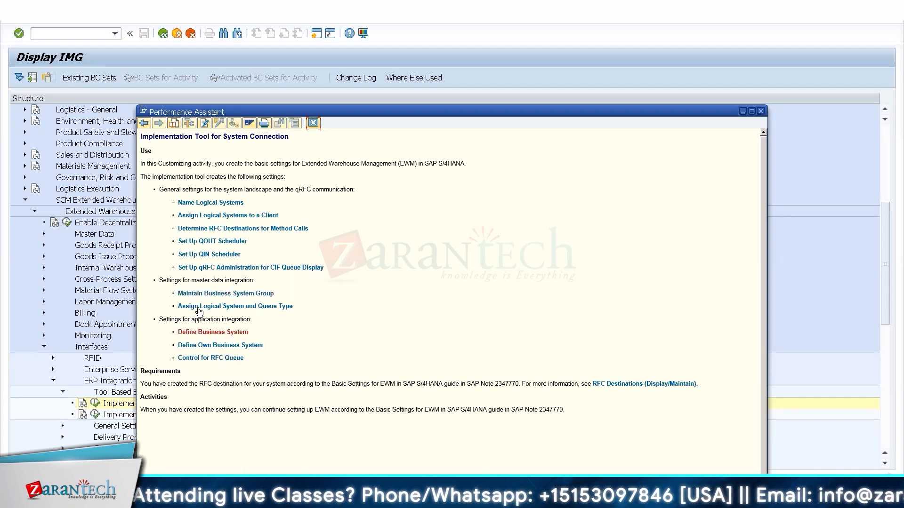
Open the business system group maintenance table and compare its BSG values with the workbook.
left_click(191, 292)
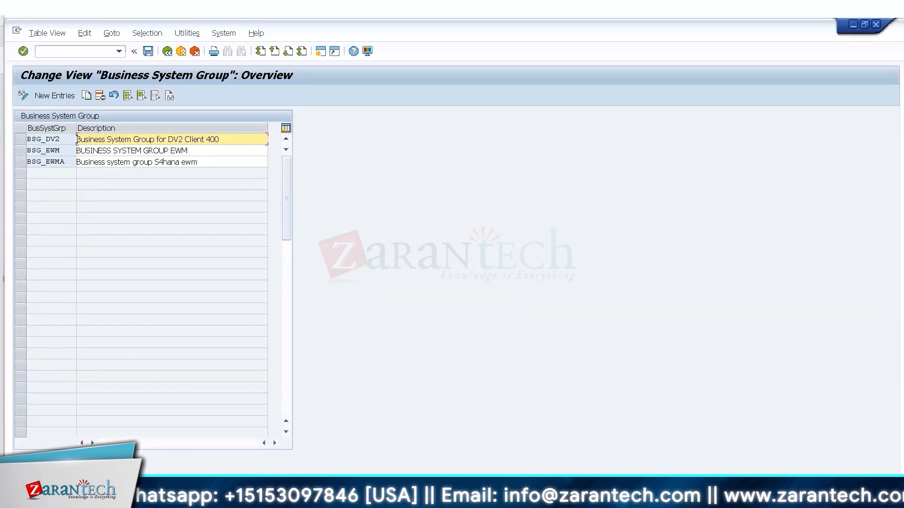
key("alt+Tab")
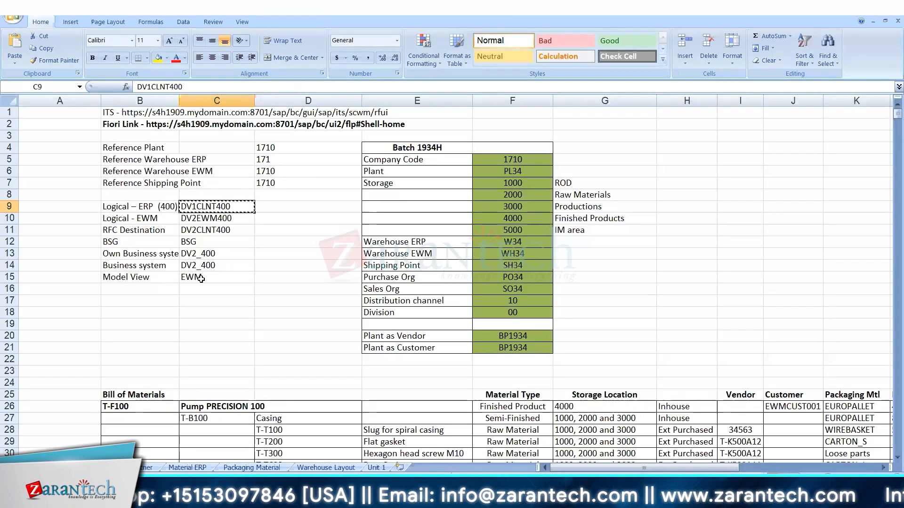
left_click(211, 241)
key("alt+Tab")
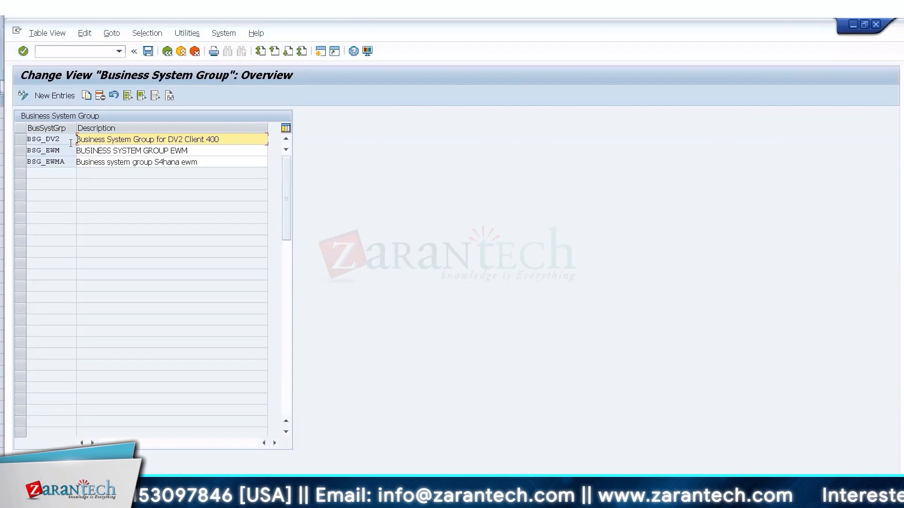
left_click(168, 53)
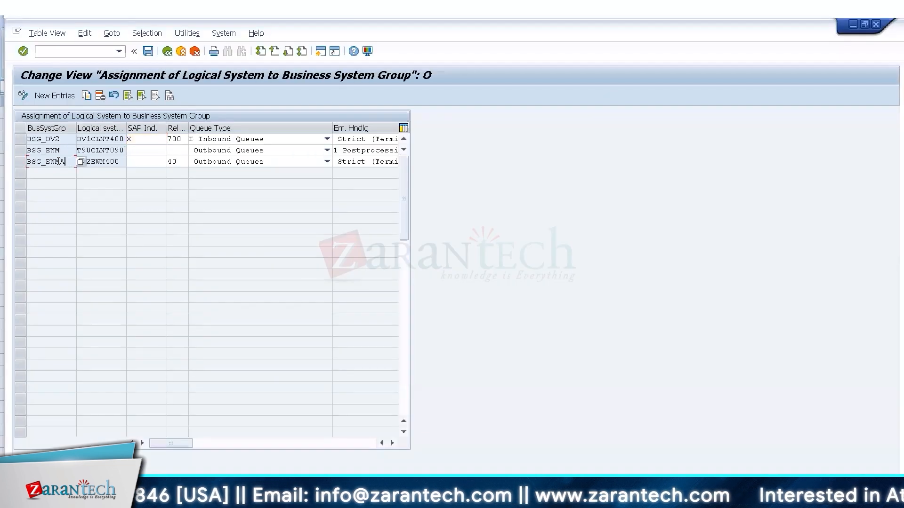
left_click_drag(67, 162, 25, 161)
Display product T-T100 in warehouse WH23 via /o/scwm/mat1 and check its group BSG_DV2.
left_click(75, 52)
type("/o/scwm/mat1")
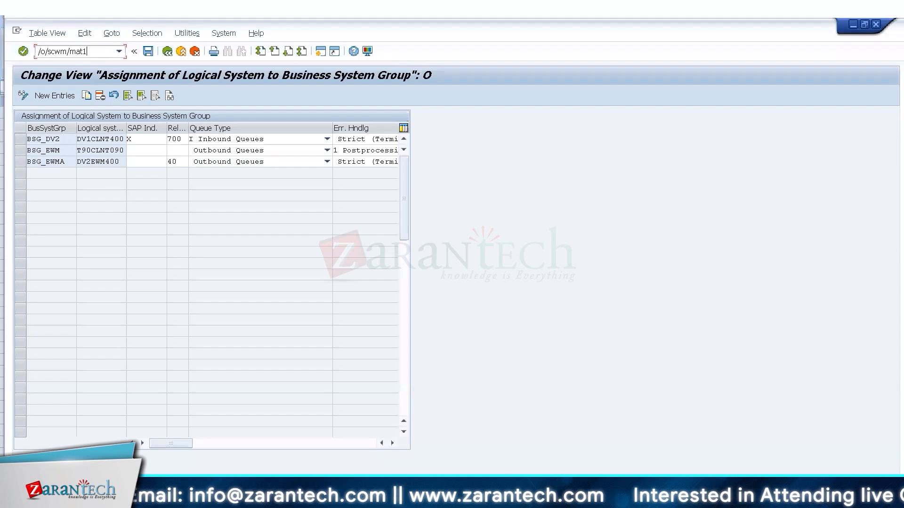
key("Return")
left_click_drag(350, 210, 387, 209)
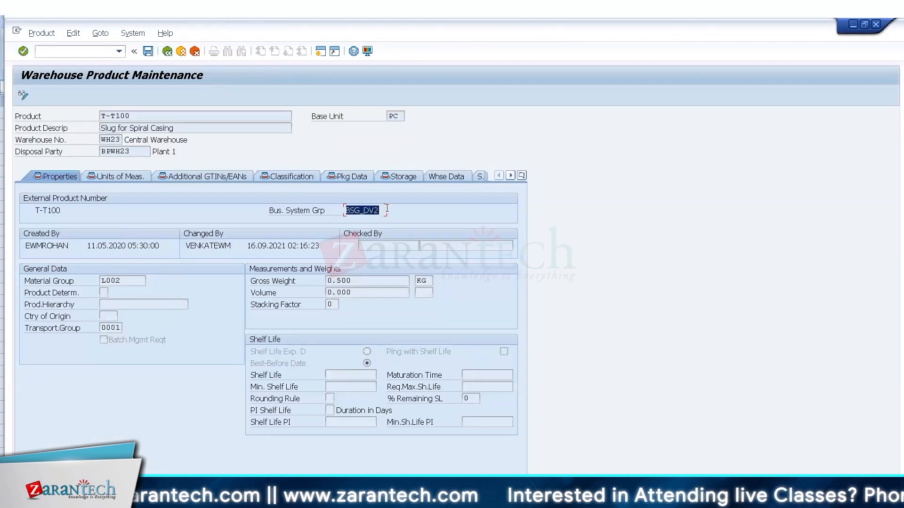
Back out of product T-T100 and select the BSG_DV2 row mapped to the CLNT400 logical system.
left_click(386, 208)
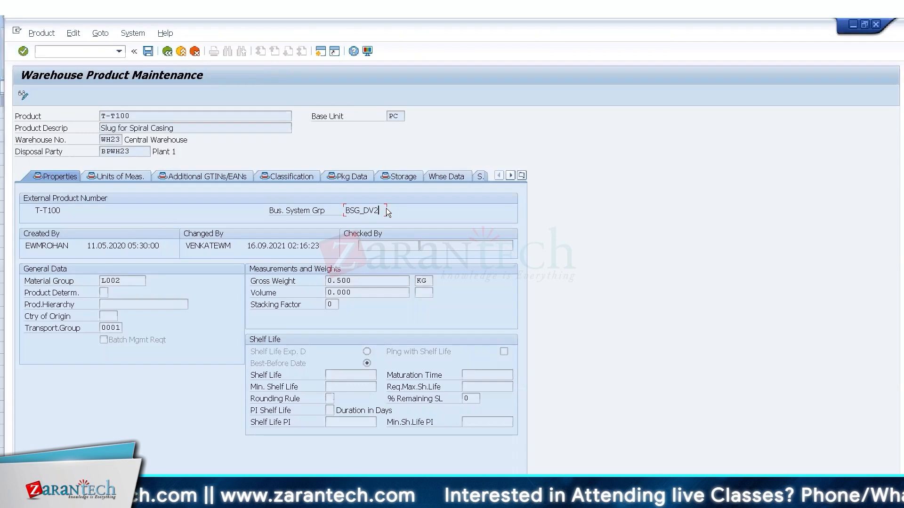
key("alt+Tab")
key("alt+Tab")
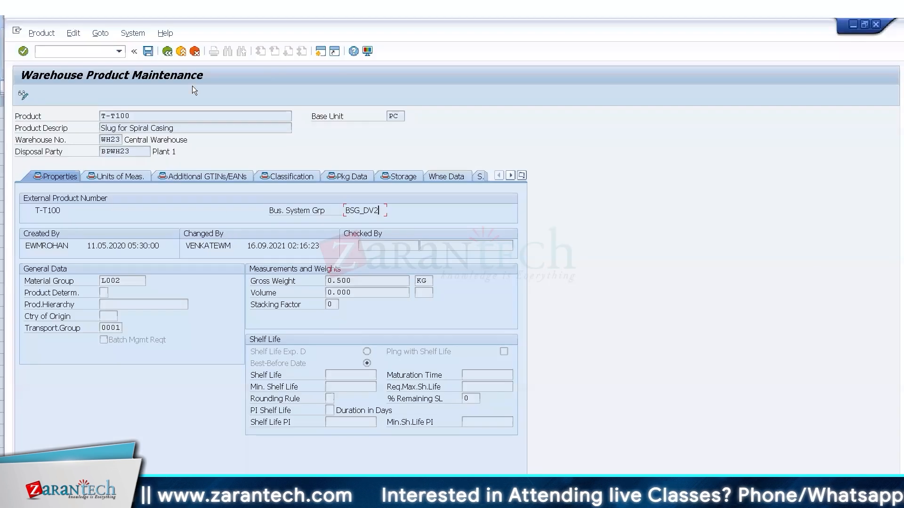
left_click(171, 53)
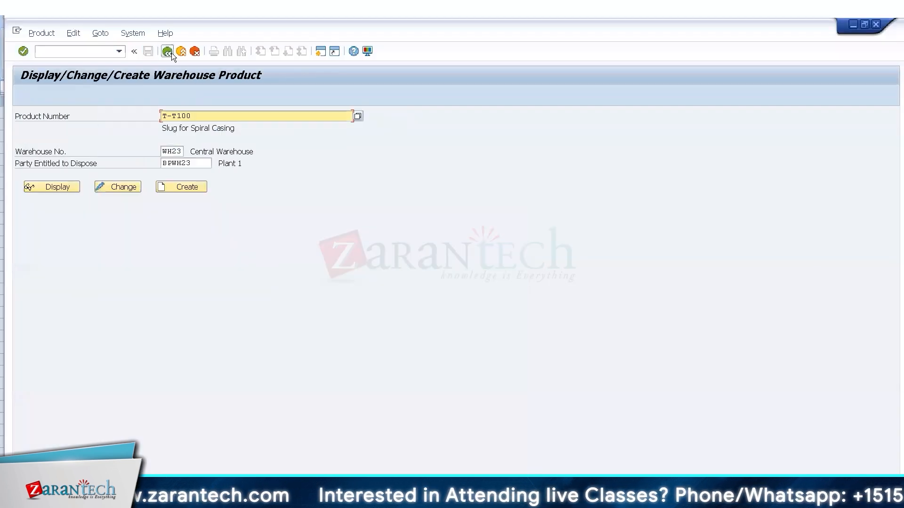
left_click(172, 54)
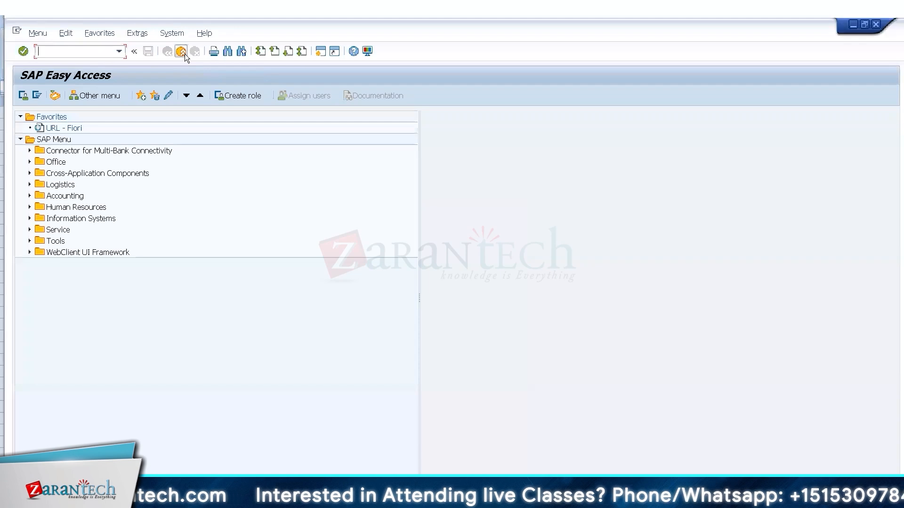
left_click(185, 53)
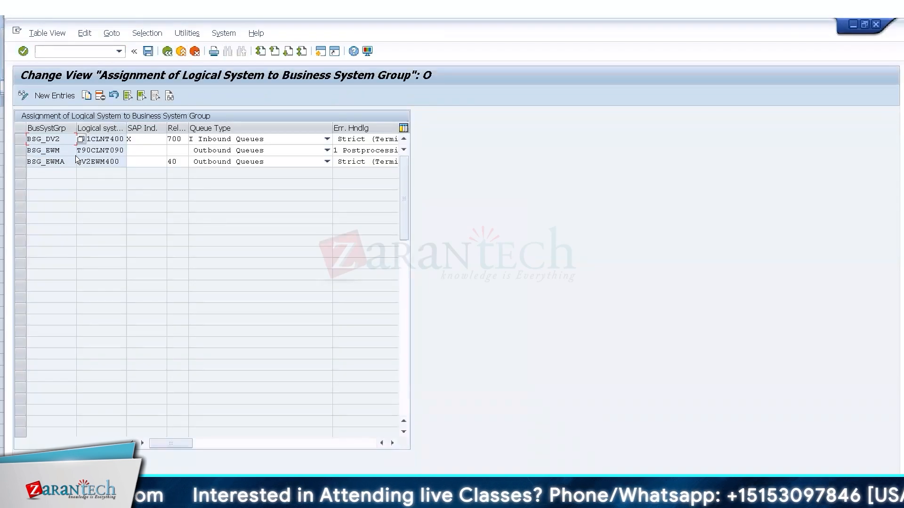
left_click(109, 140)
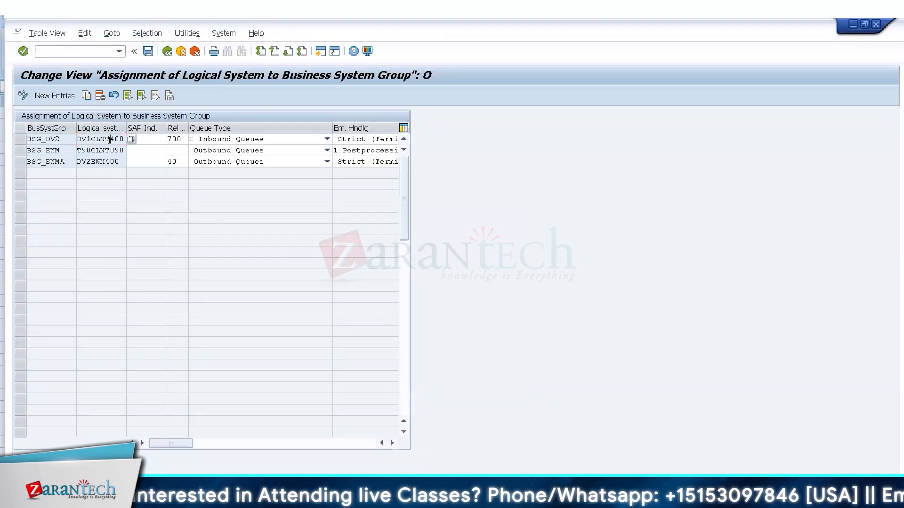
left_click(19, 140)
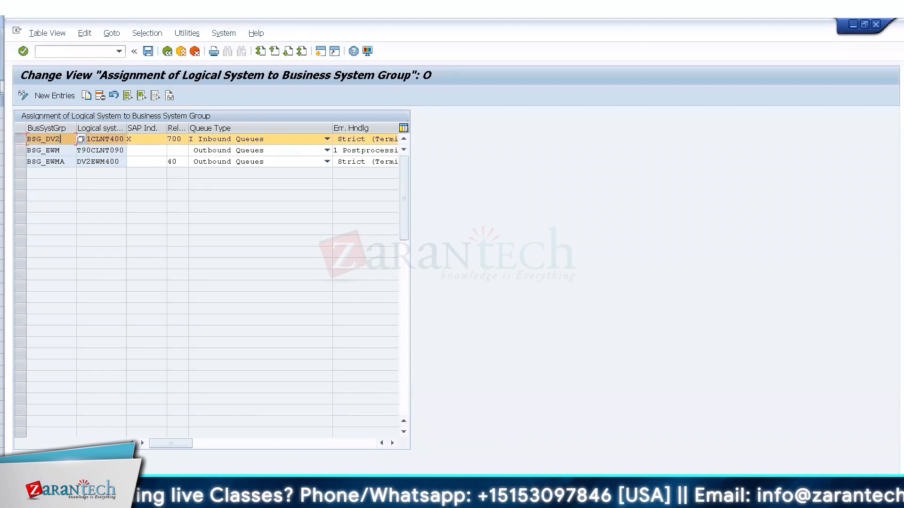
mouse_move(509, 499)
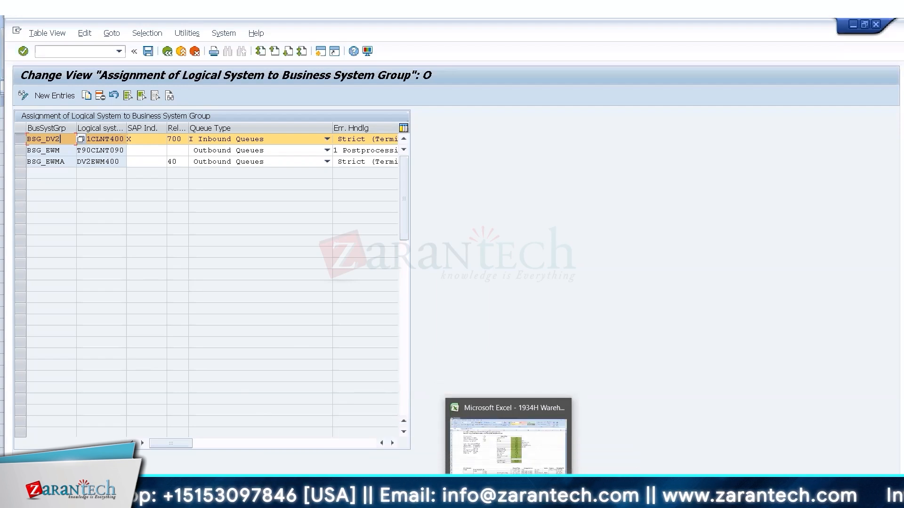
On the Unit 1 sheet, enter Master Data in D22 and Product in D23.
left_click(509, 445)
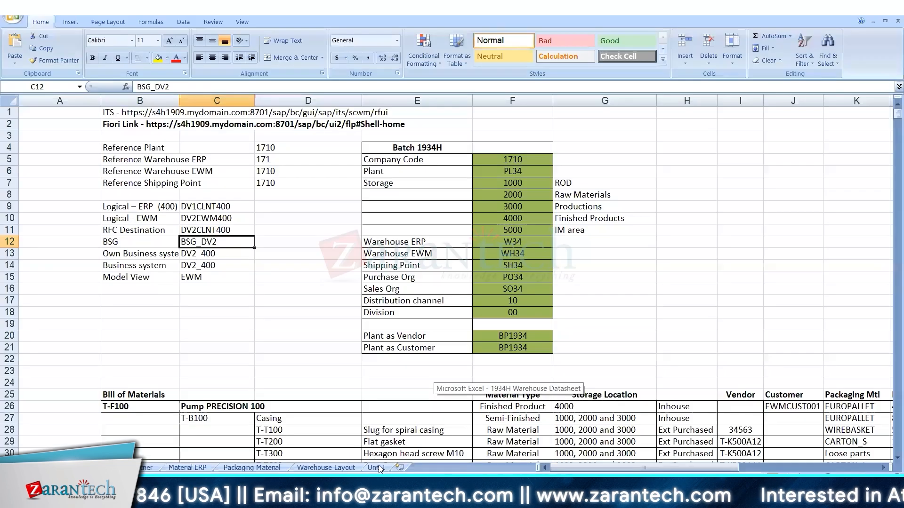
left_click(378, 466)
left_click(178, 335)
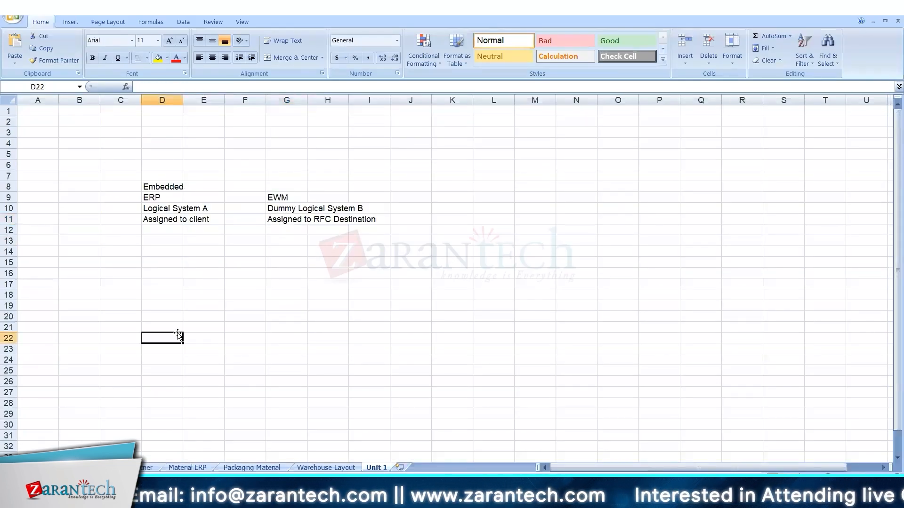
type("Master Data")
key("Return")
type("Product")
key("Return")
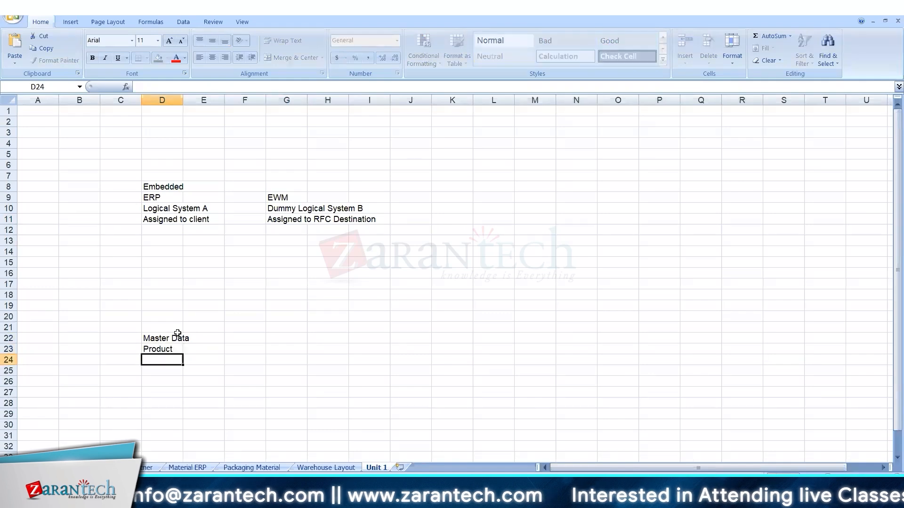
key("Return")
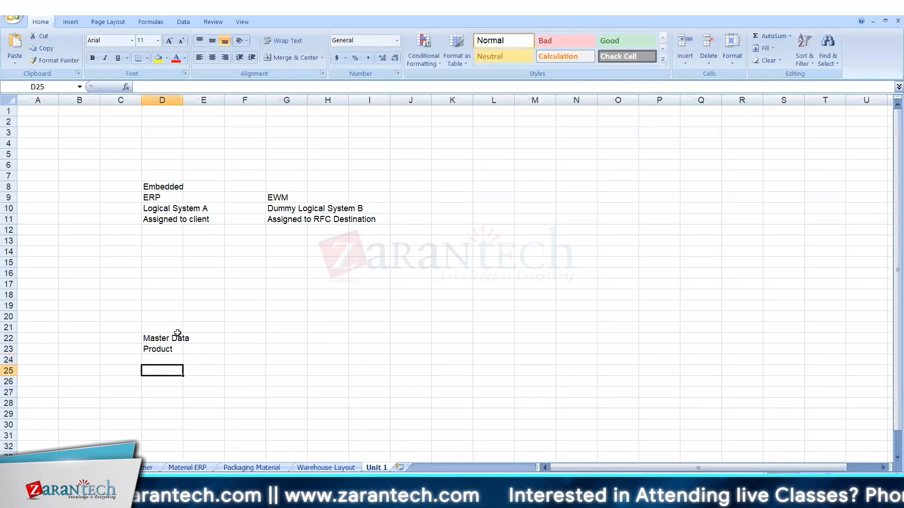
Add the system labels EWM in H26, ERP- A in D25 and ERP-B below it.
key("Right")
key("Right")
key("Right")
key("Right")
key("Down")
type("EWM")
key("Left")
key("Left")
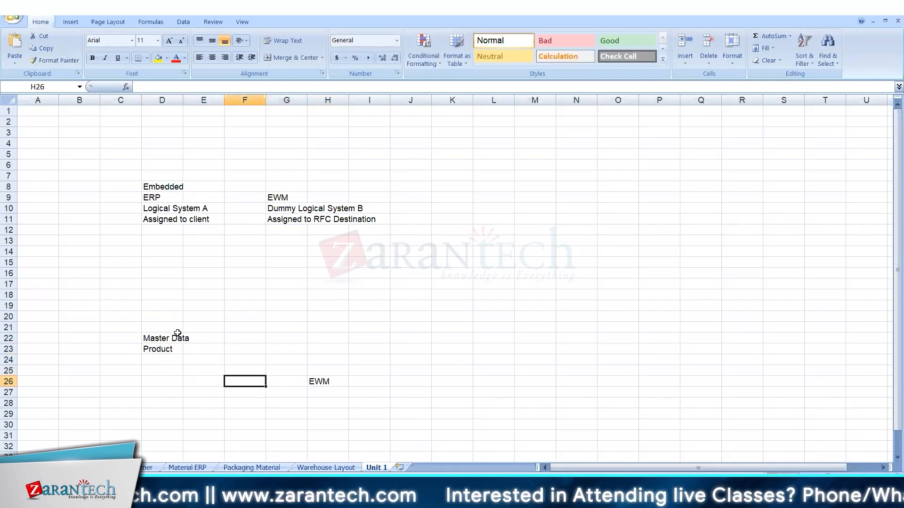
key("Up")
key("Left")
key("Left")
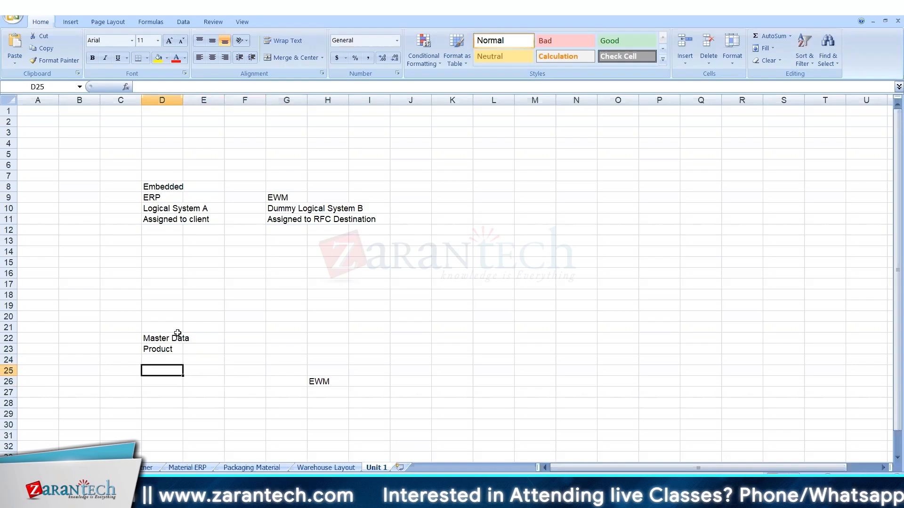
type("ERP- A")
key("Return")
key("Return")
key("Return")
type("ERP-B")
key("Return")
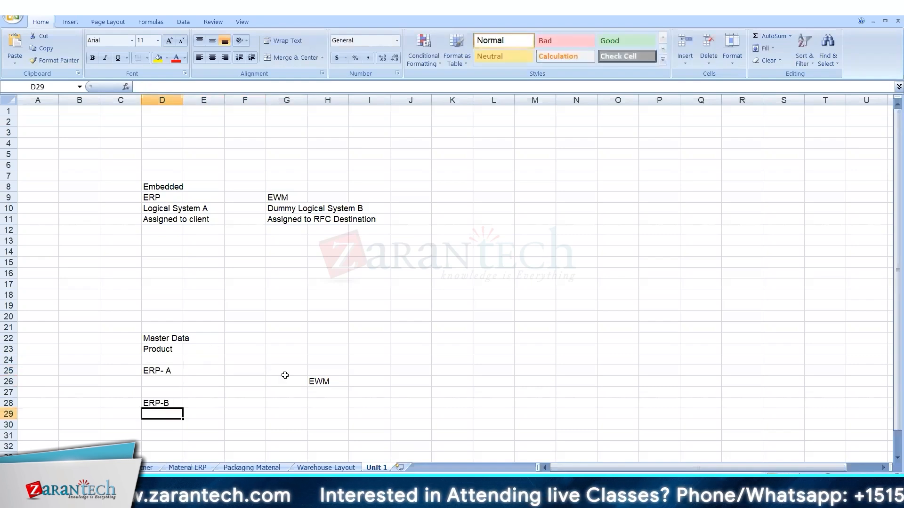
Enter product T-T100 beside ERP- A and T-T200 beside ERP-B.
left_click(195, 375)
type("T-T100")
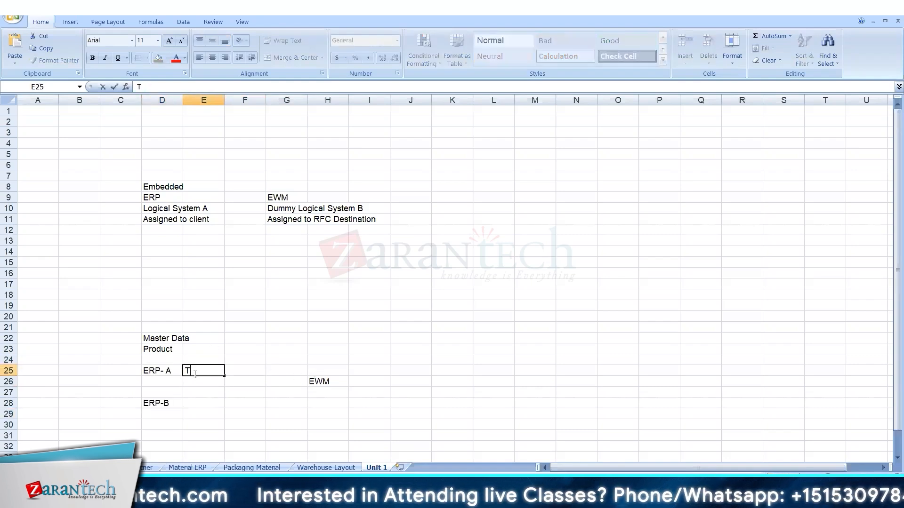
key("Return")
key("Return")
key("Return")
type("T")
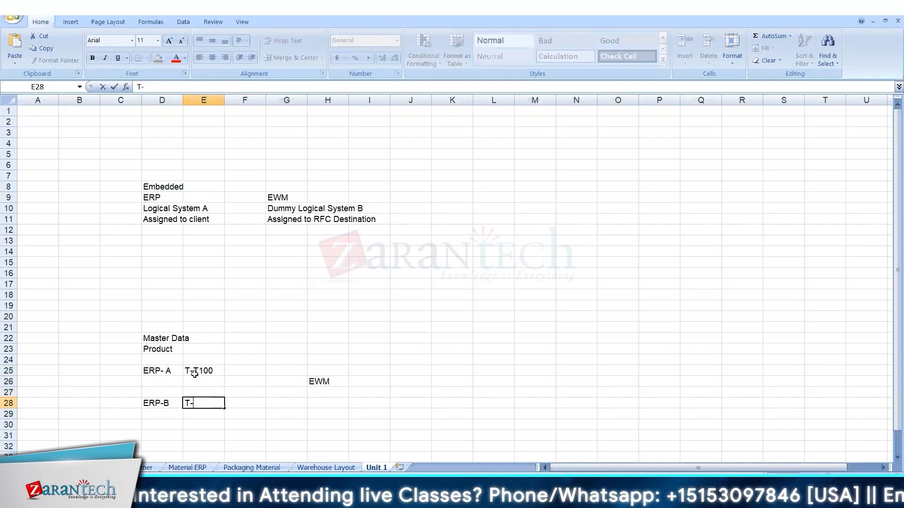
type("-T200")
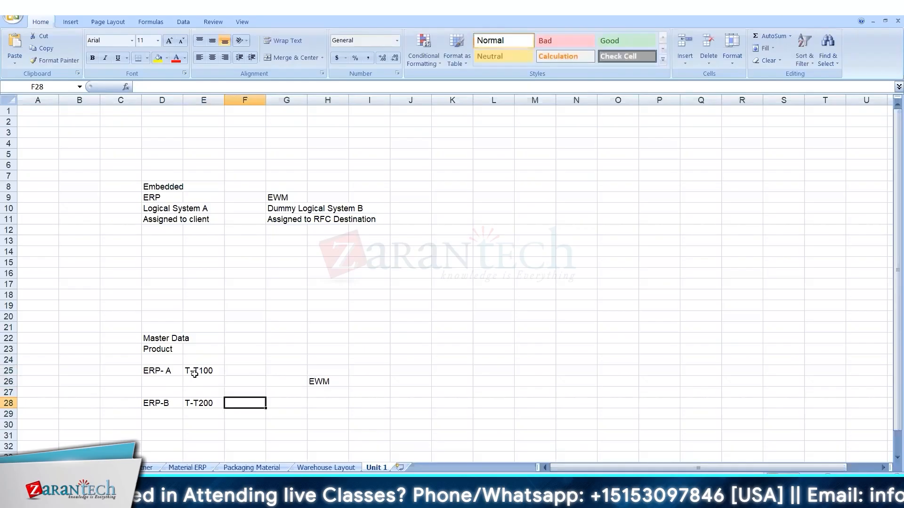
List products T-T100 and T-T200 in I26:I27 beside EWM.
left_click(370, 377)
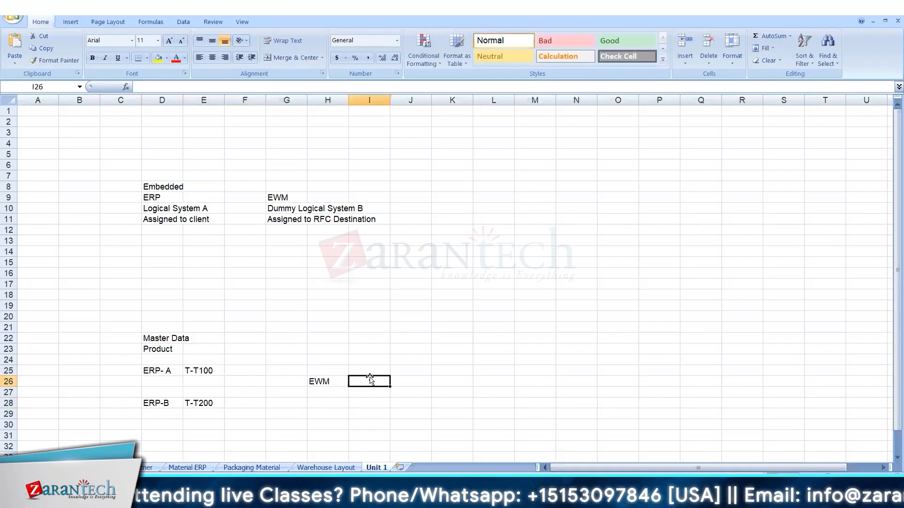
type("T-T100")
key("Return")
type("T-T200")
left_click(399, 380)
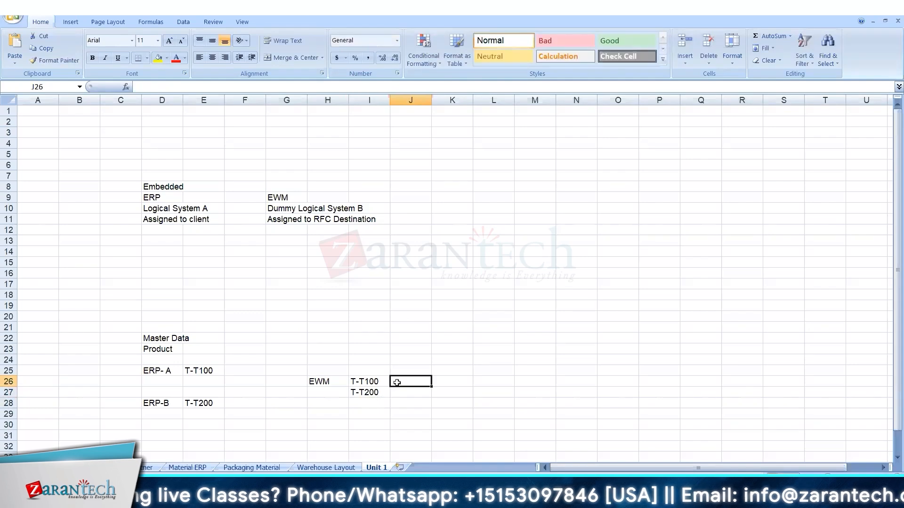
Enter logical systems ERPACLNT100 under ERP- A and ERPBCLNT200 under ERP-B.
left_click(153, 383)
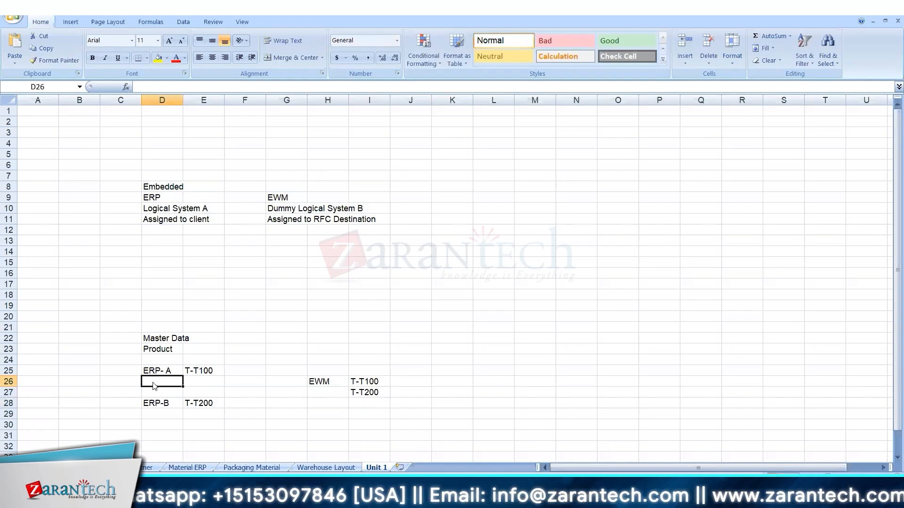
type("ER")
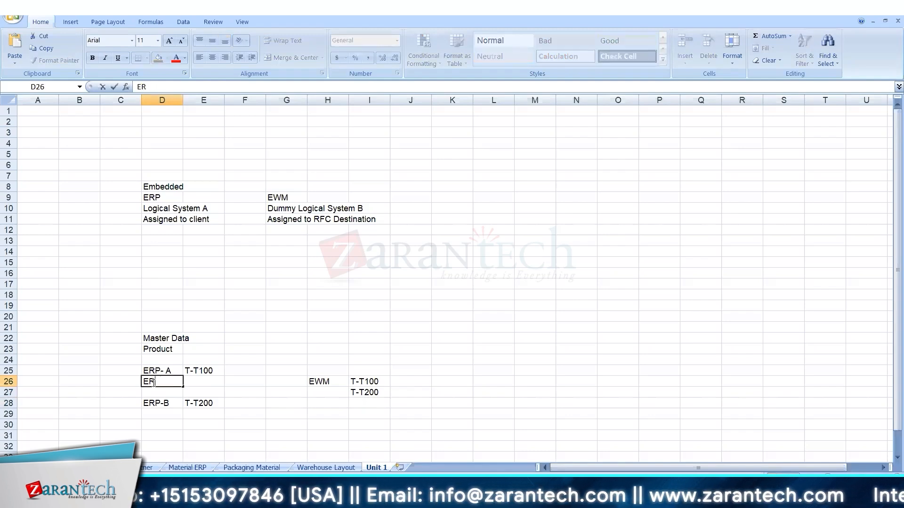
type("PAC")
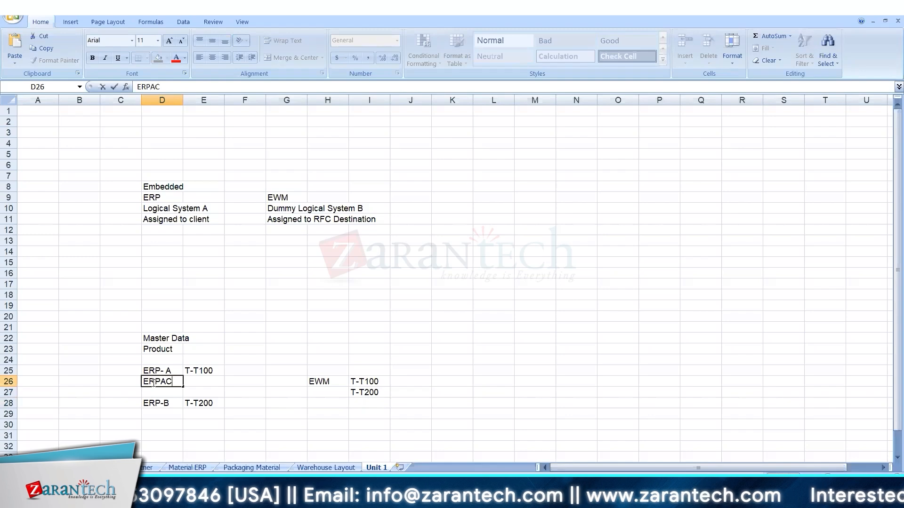
type("LNT100")
key("Down")
key("Down")
key("Down")
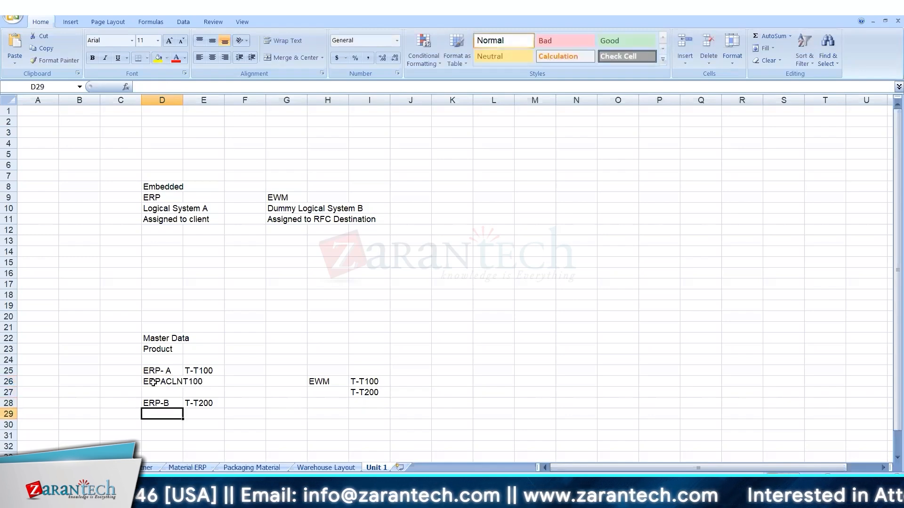
type("E")
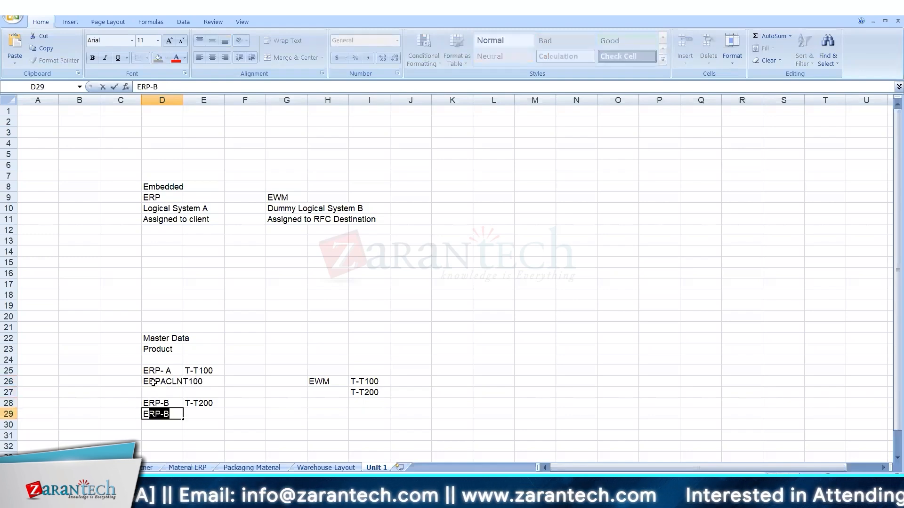
type("RPB")
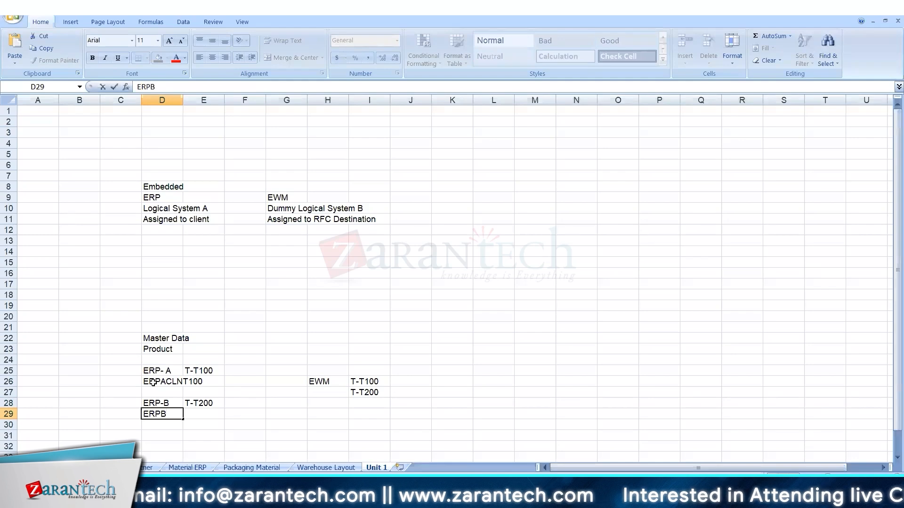
type("CLNT200")
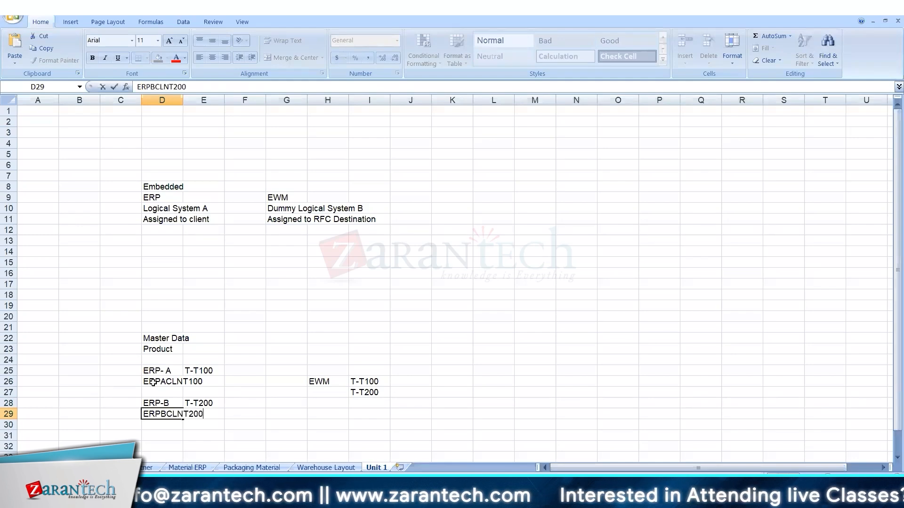
key("Return")
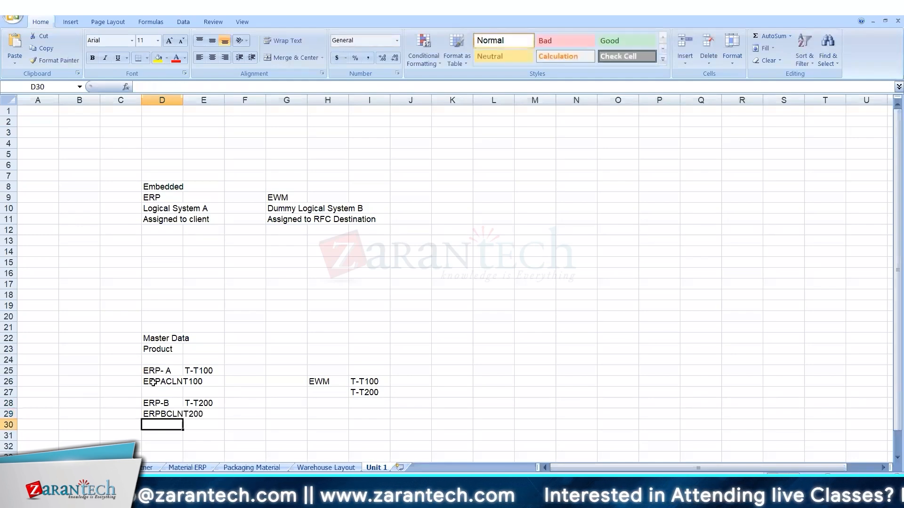
left_click(387, 394)
Tag both ERP logical system rows with the label LS in column C.
left_click(377, 382)
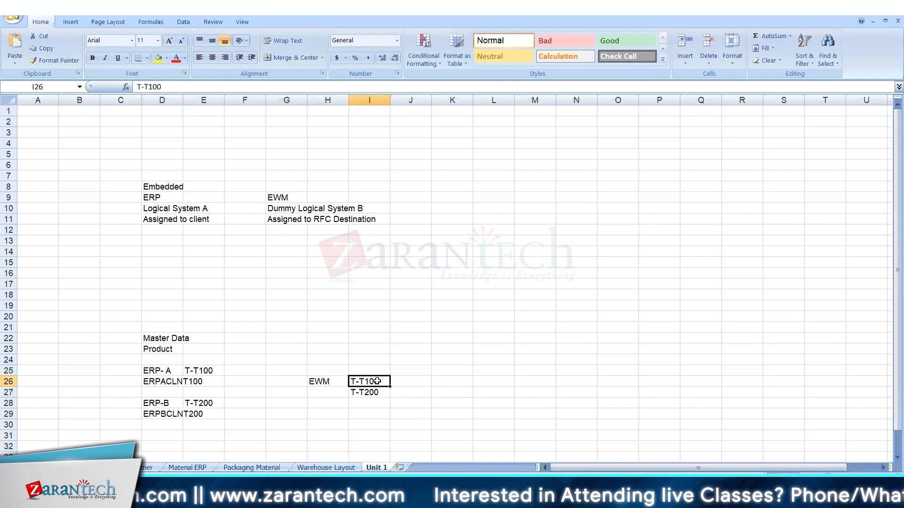
left_click(165, 386)
left_click(101, 382)
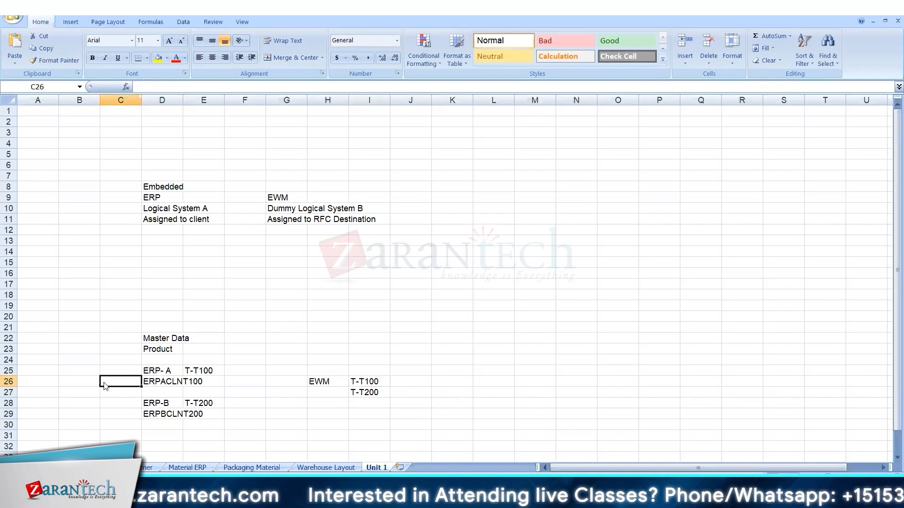
type("LG")
key("BackSpace")
type("S")
key("Return")
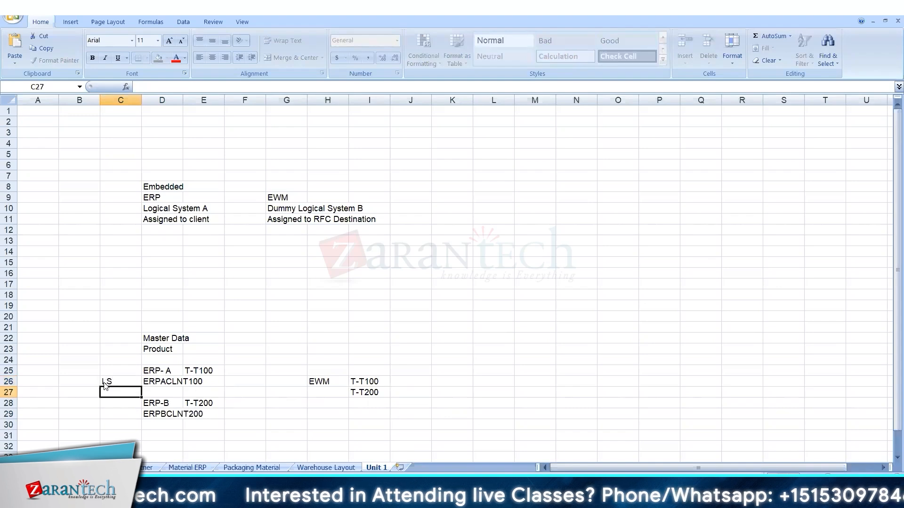
key("Down")
key("Down")
type("LS")
key("Return")
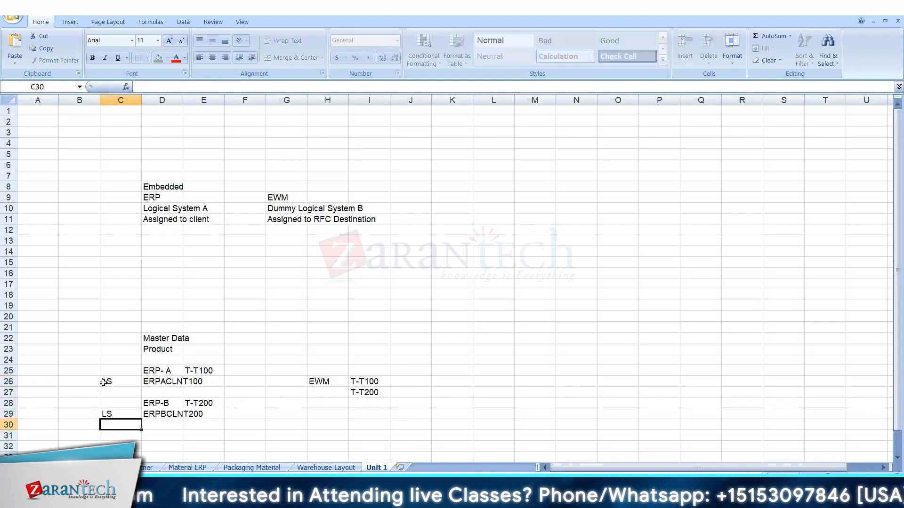
Add a BSG heading in J25 above the EWM products.
left_click(416, 383)
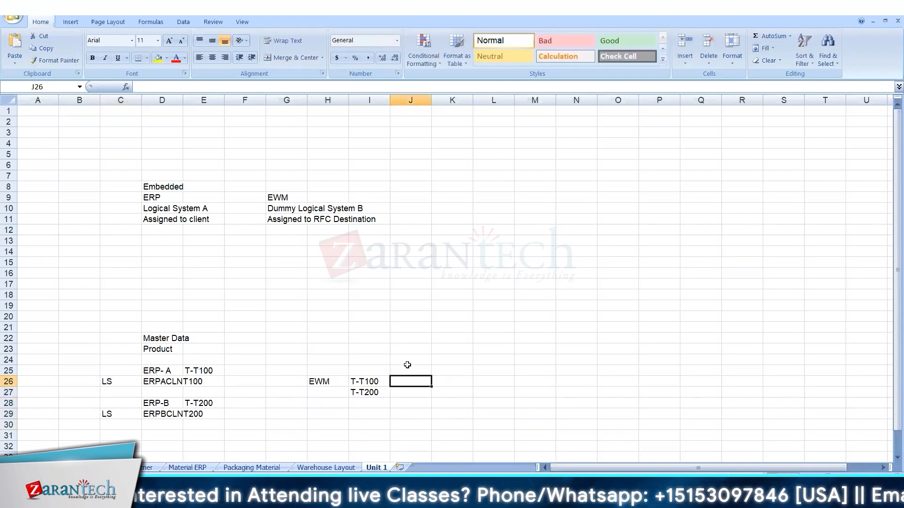
left_click(408, 366)
type("BSG")
key("Return")
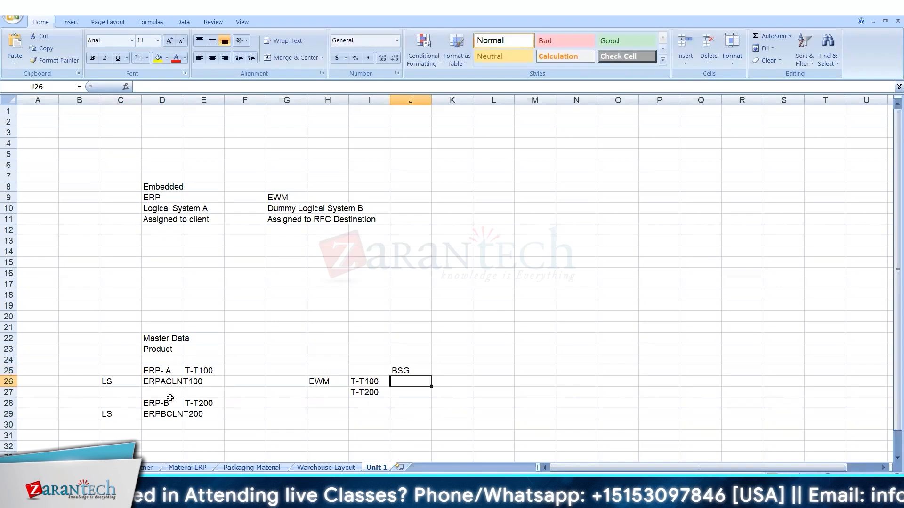
Assign BSGA and BSGB beside ERP- A/ERP-B and beside EWM's T-T100/T-T200.
left_click(159, 384)
left_click(236, 379)
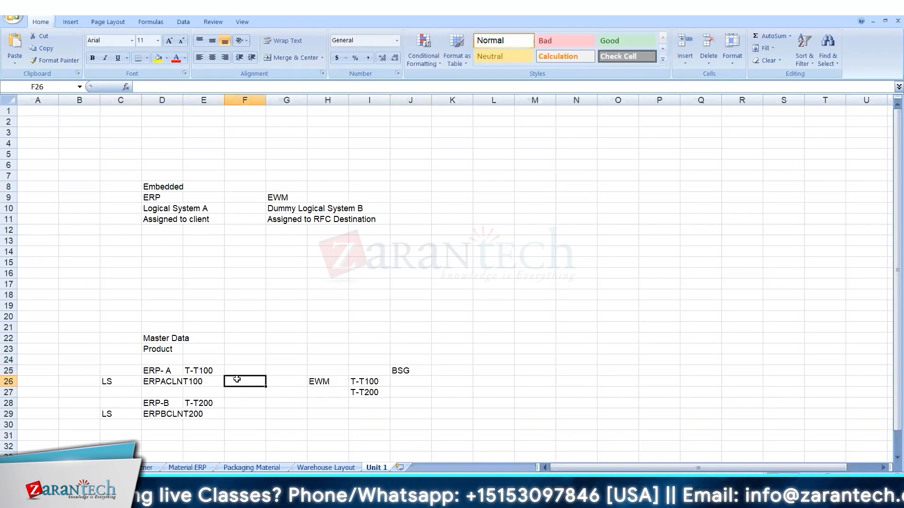
type("BSG1")
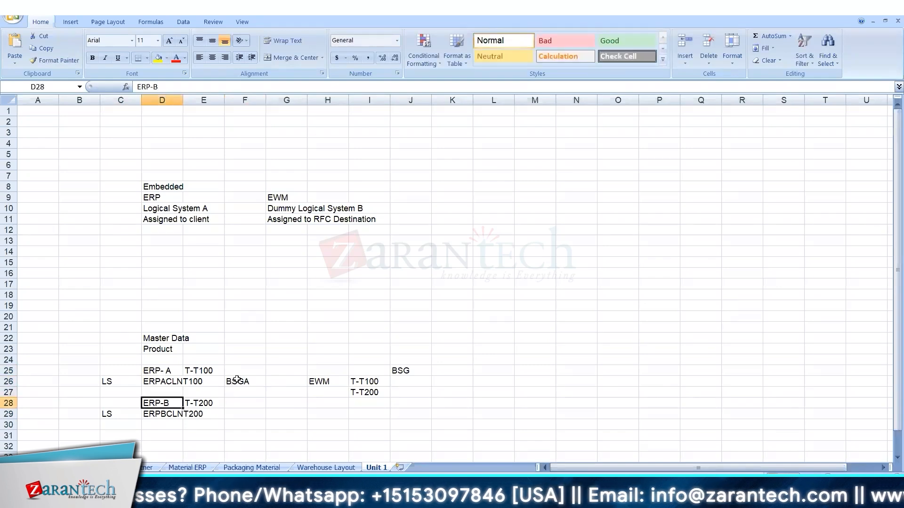
key("Right")
key("Right")
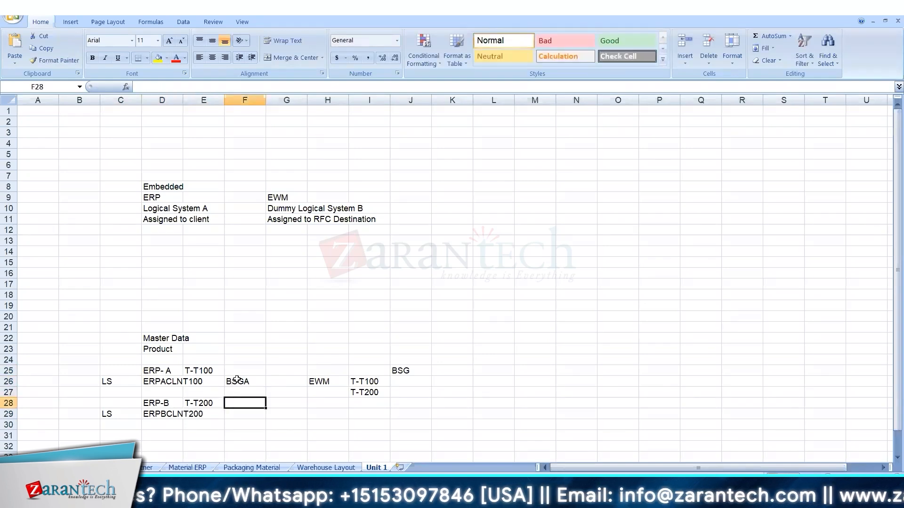
key("Down")
type("BSGB")
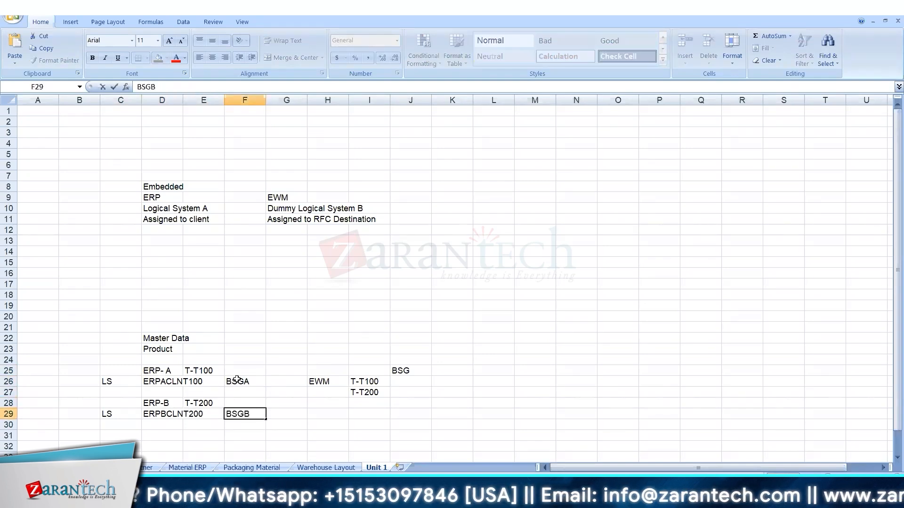
left_click(411, 382)
type("B")
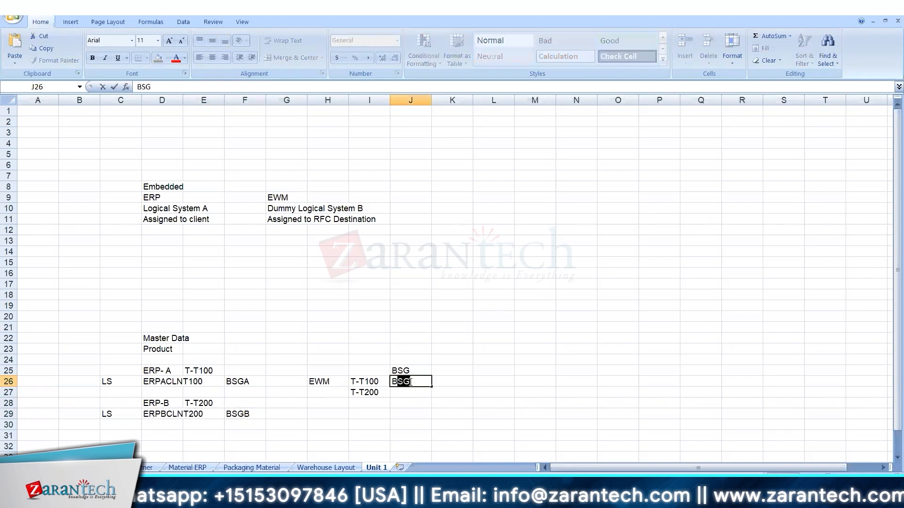
type("SGA")
key("Return")
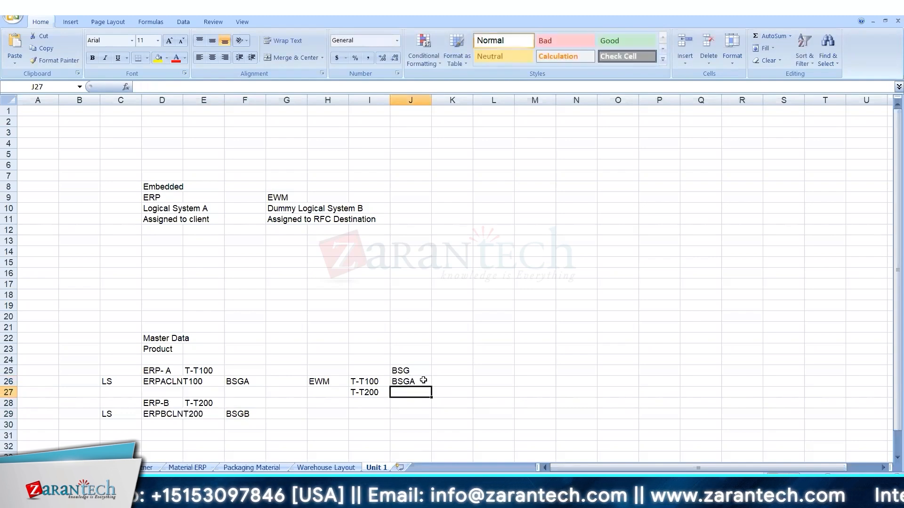
type("BSGB")
key("Return")
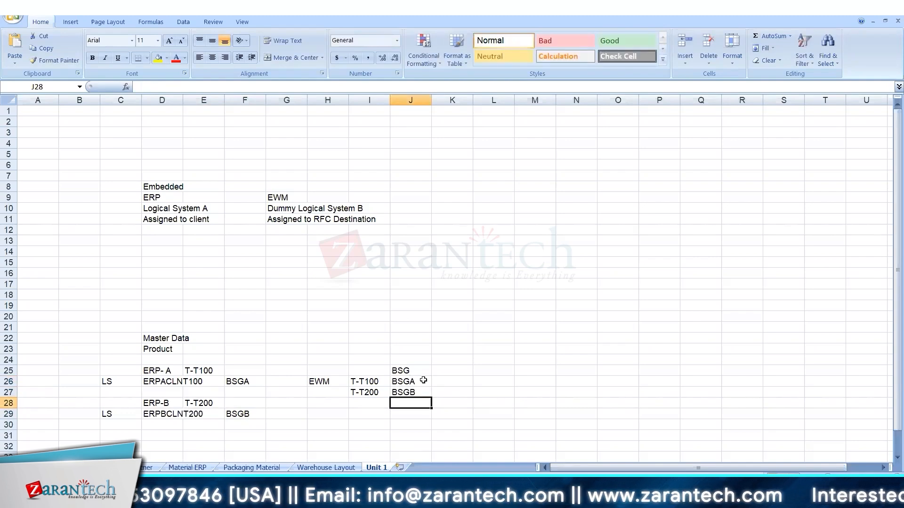
key("Down")
key("Down")
key("Down")
key("Down")
key("Down")
key("Down")
key("Down")
key("Down")
key("Down")
key("Down")
key("Down")
key("Down")
key("Down")
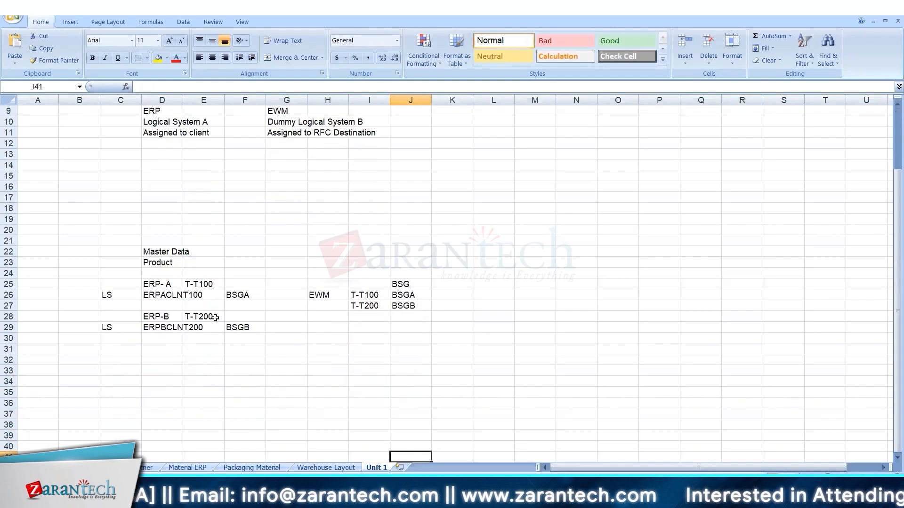
left_click(414, 295)
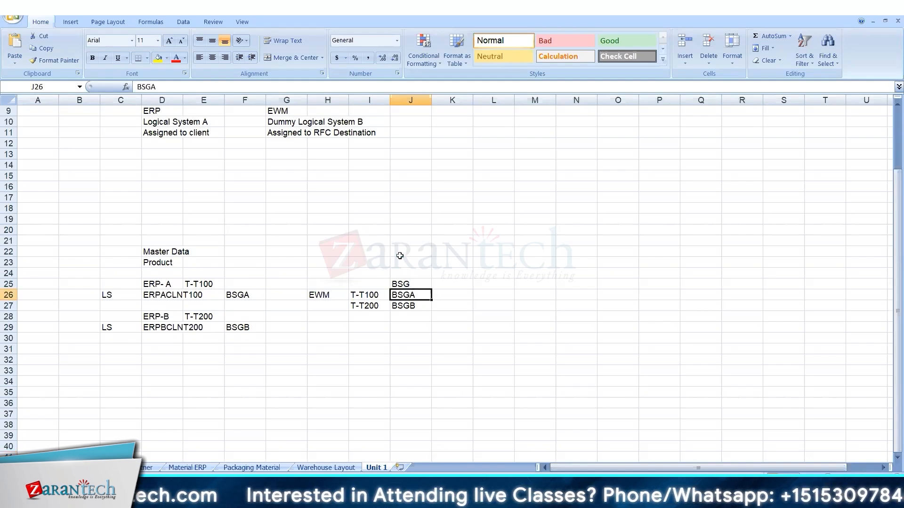
left_click(418, 307)
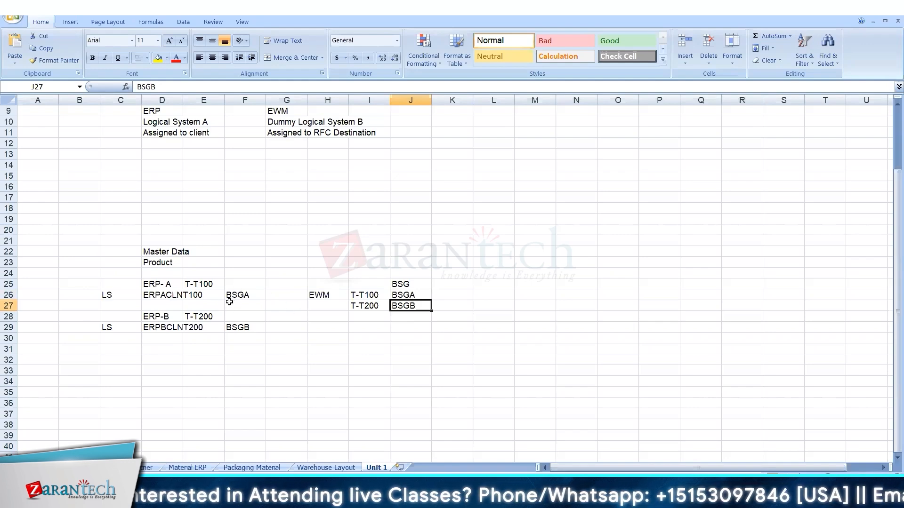
left_click_drag(229, 298, 226, 331)
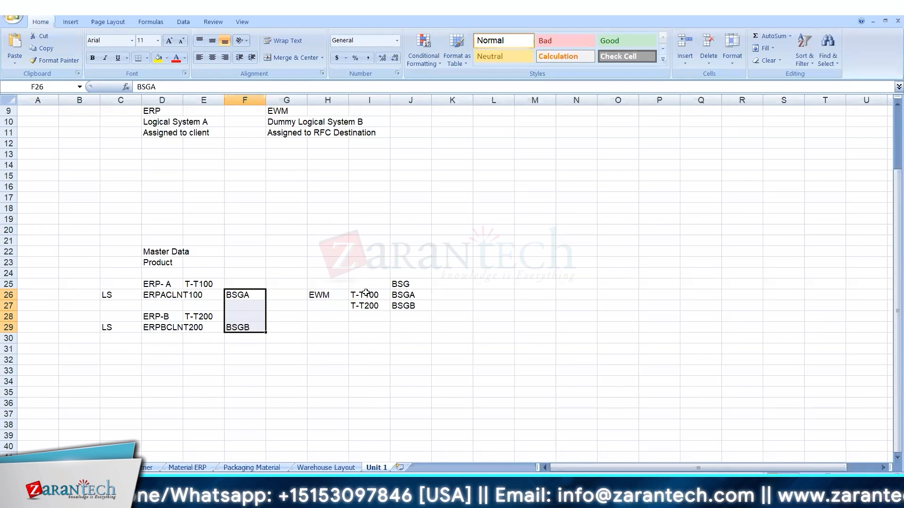
double_click(351, 296)
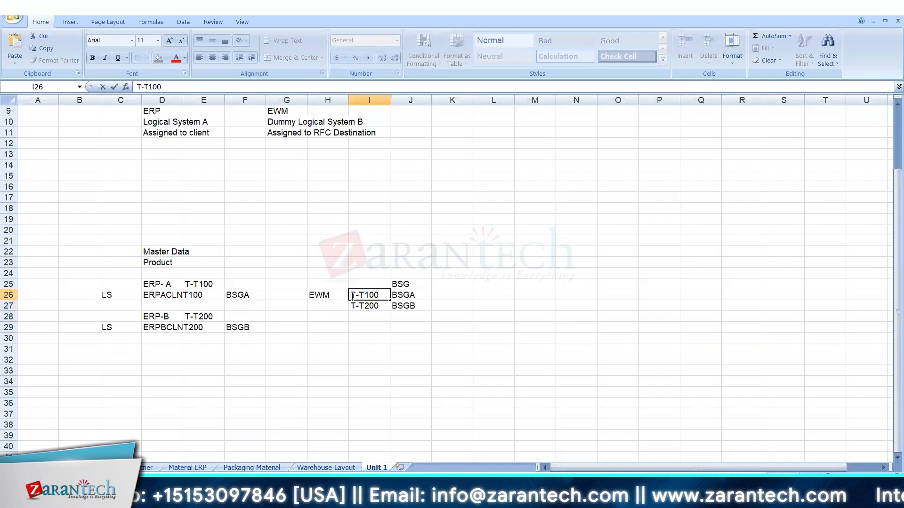
type("A")
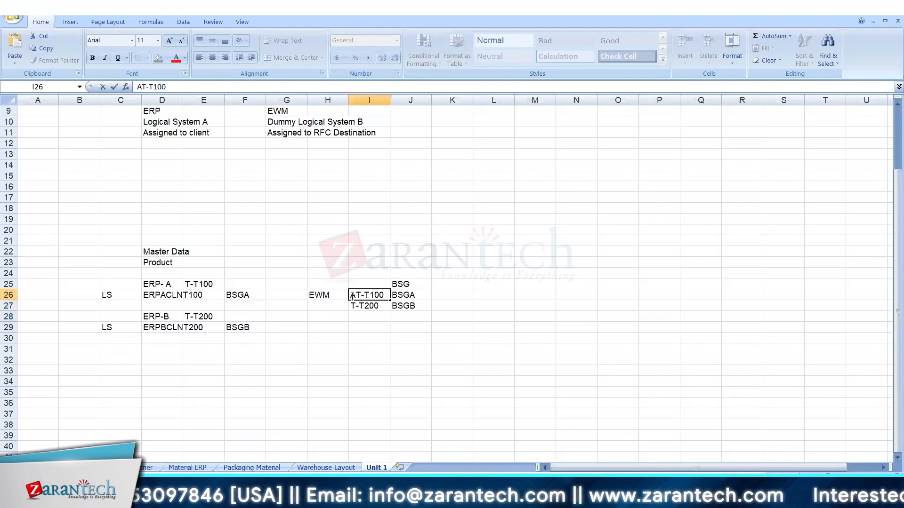
key("BackSpace")
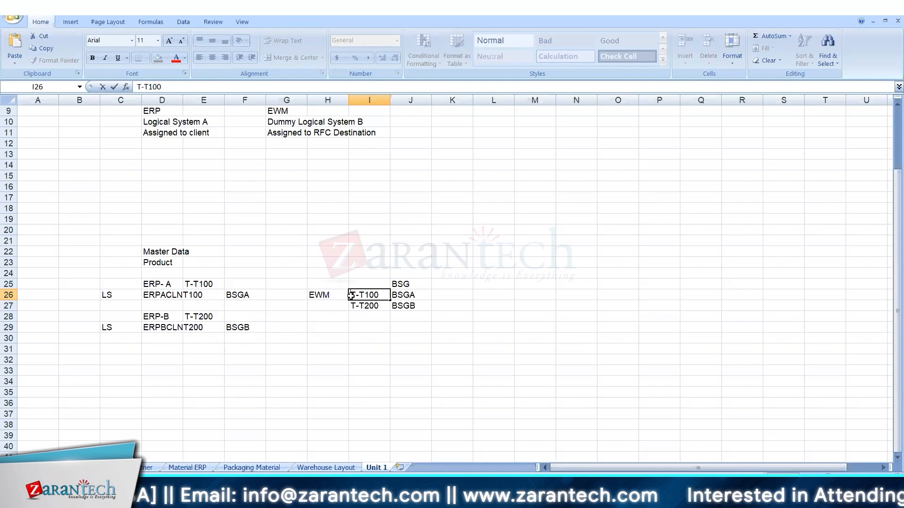
left_click(280, 372)
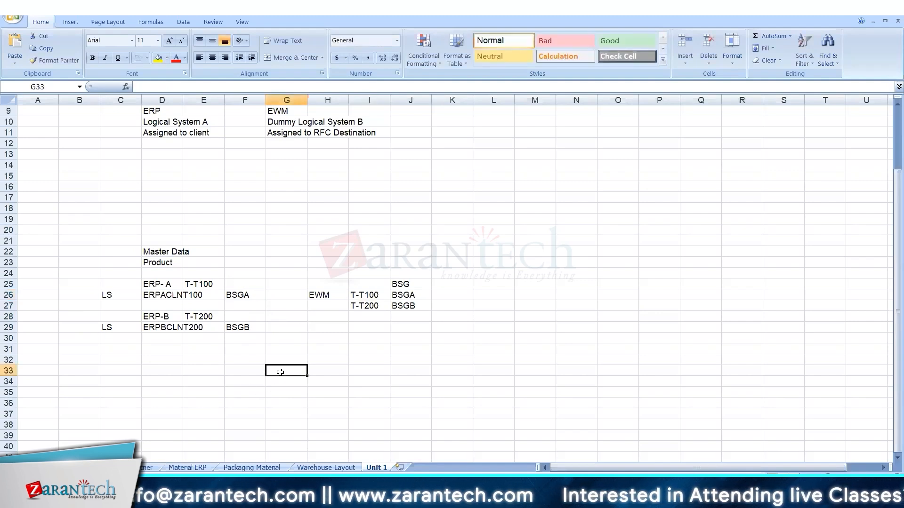
left_click_drag(248, 292, 246, 338)
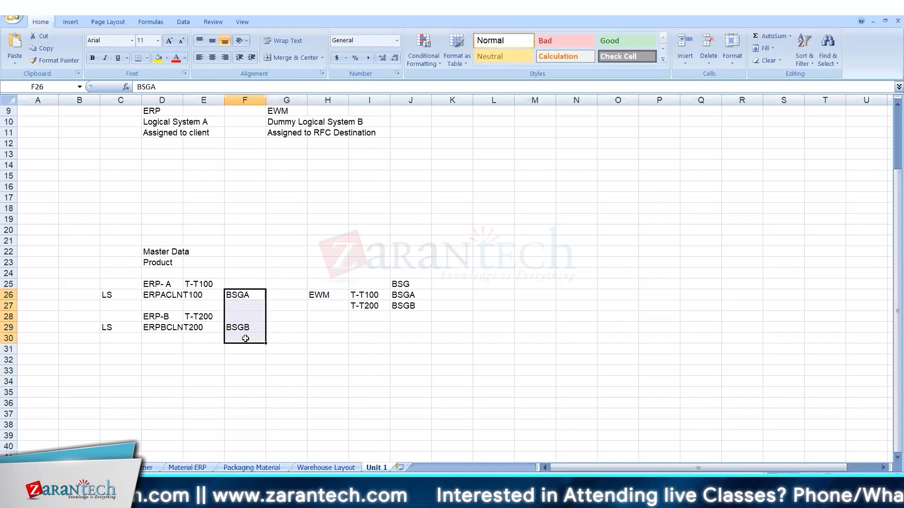
left_click(354, 326)
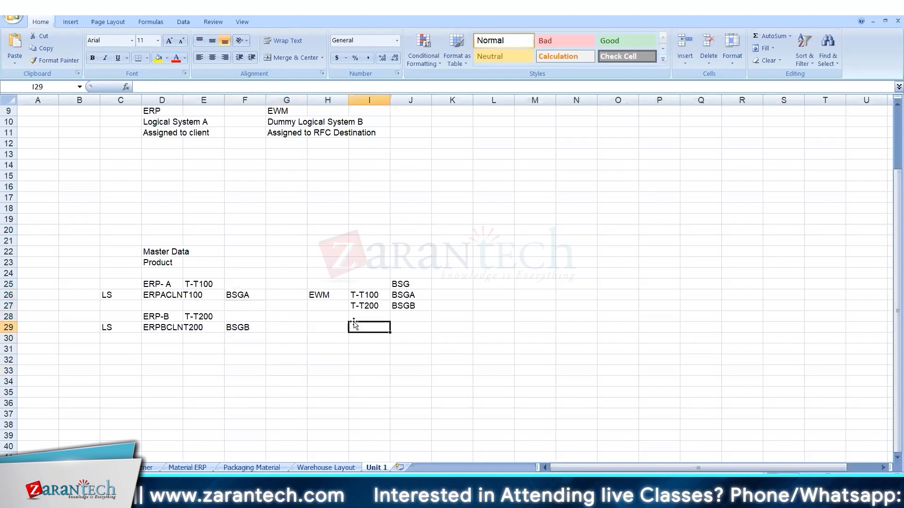
left_click(109, 295)
left_click_drag(109, 295, 198, 295)
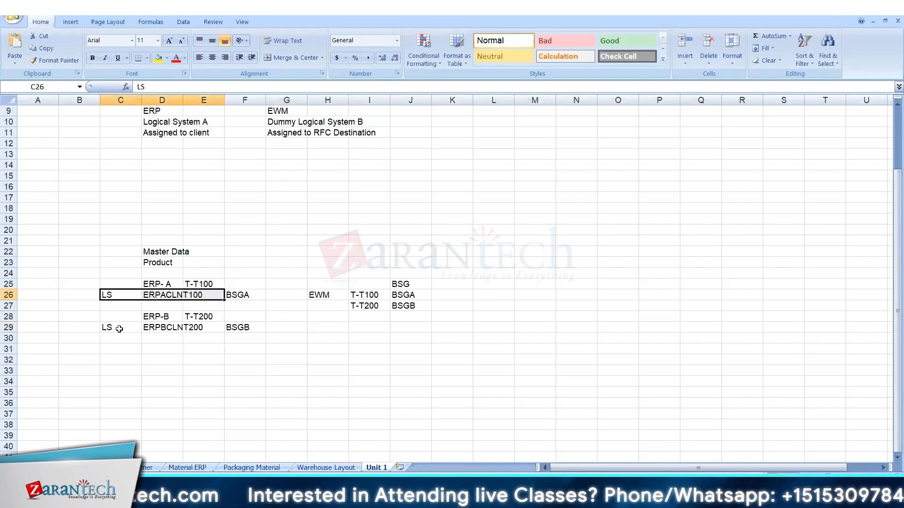
left_click_drag(121, 328, 198, 325)
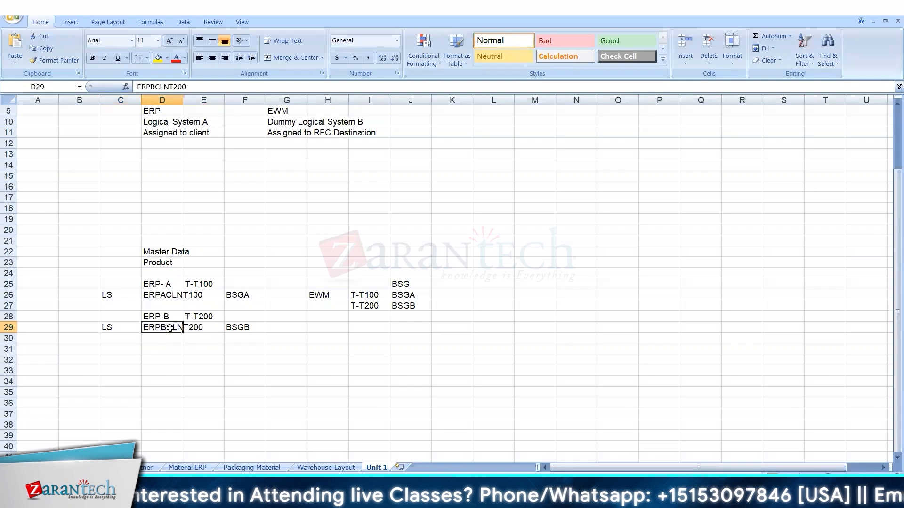
double_click(170, 328)
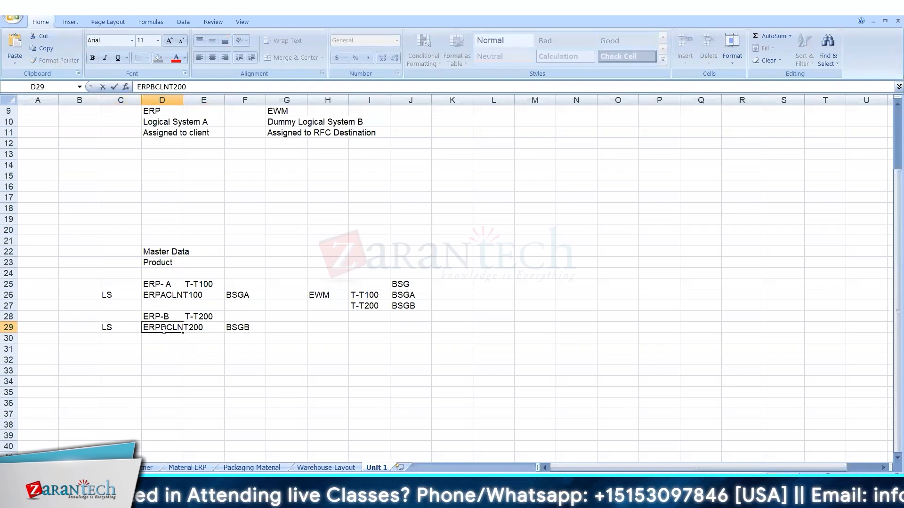
left_click(181, 379)
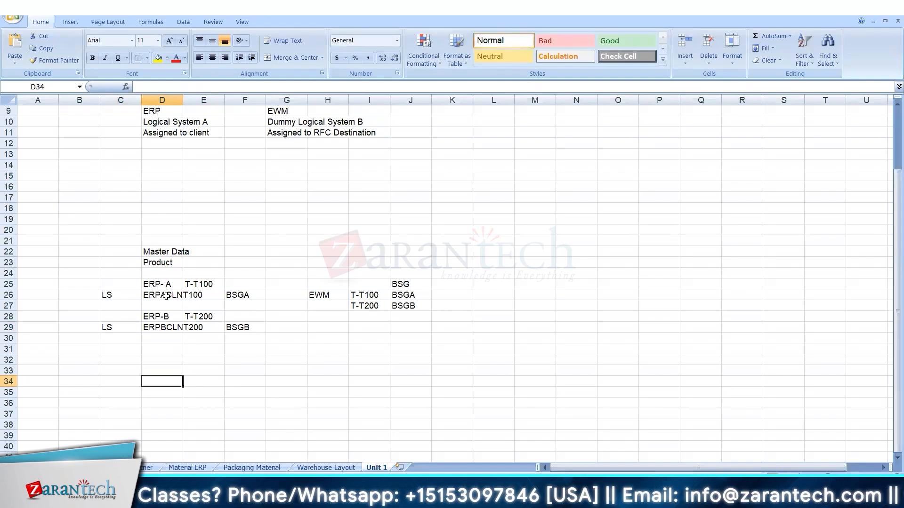
left_click(163, 295)
left_click(414, 296)
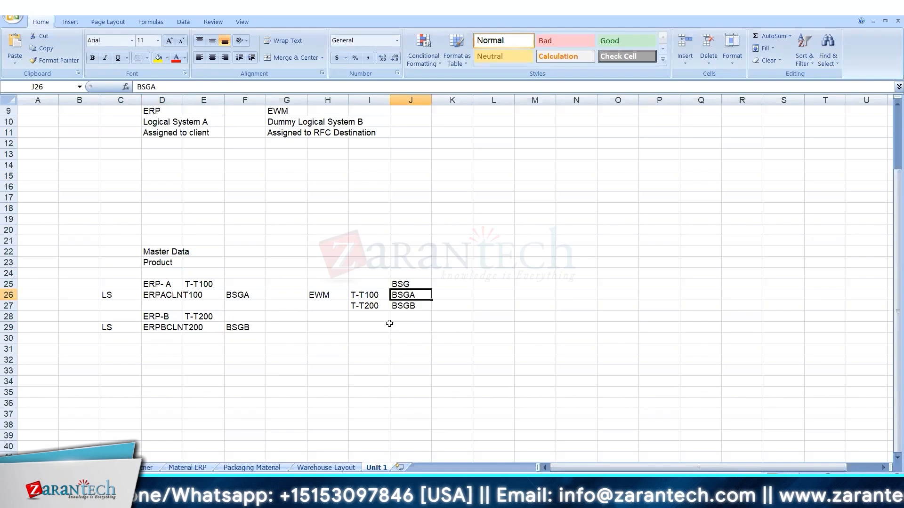
left_click(154, 299)
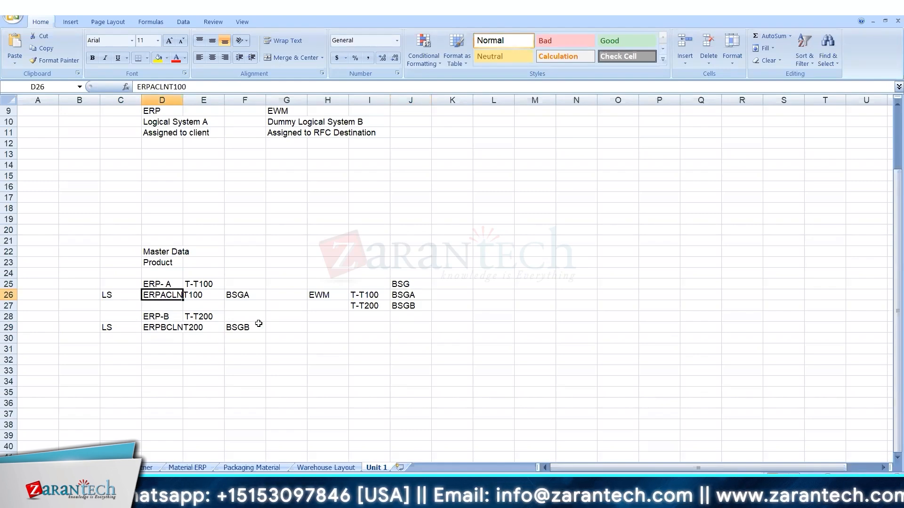
left_click(240, 294)
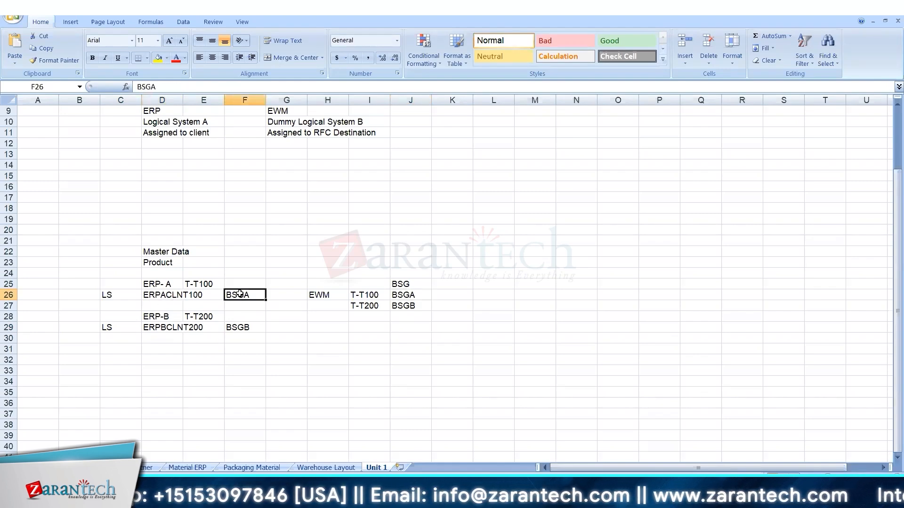
left_click_drag(240, 294, 428, 328)
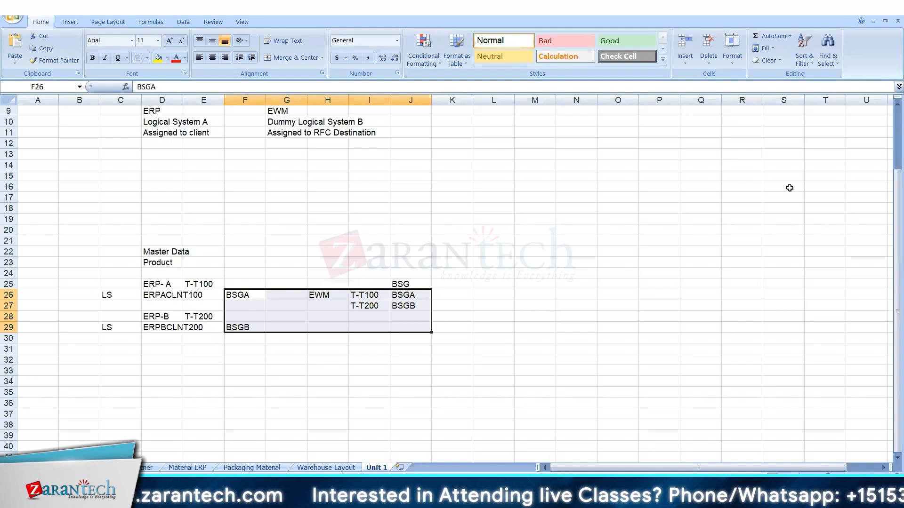
left_click(402, 297)
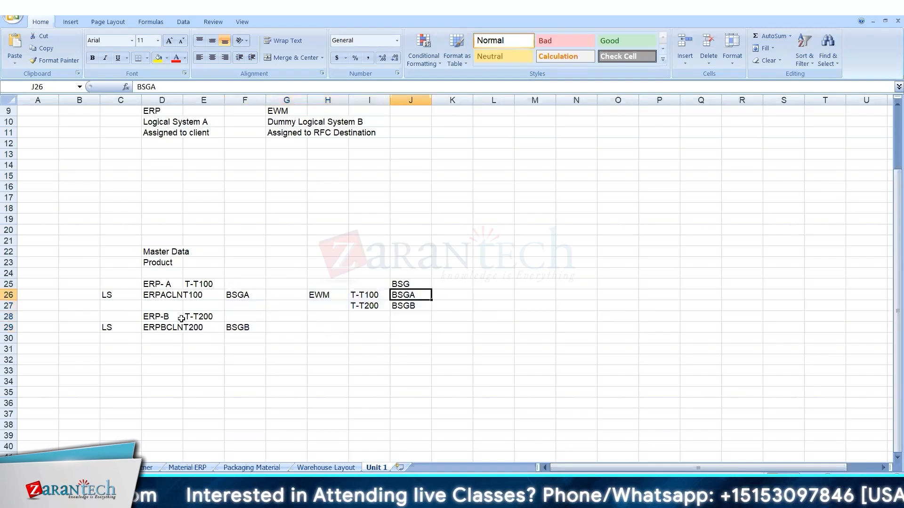
Try changing D26 to ERP123ACLNT100, then revert it to ERPACLNT100.
left_click(147, 295)
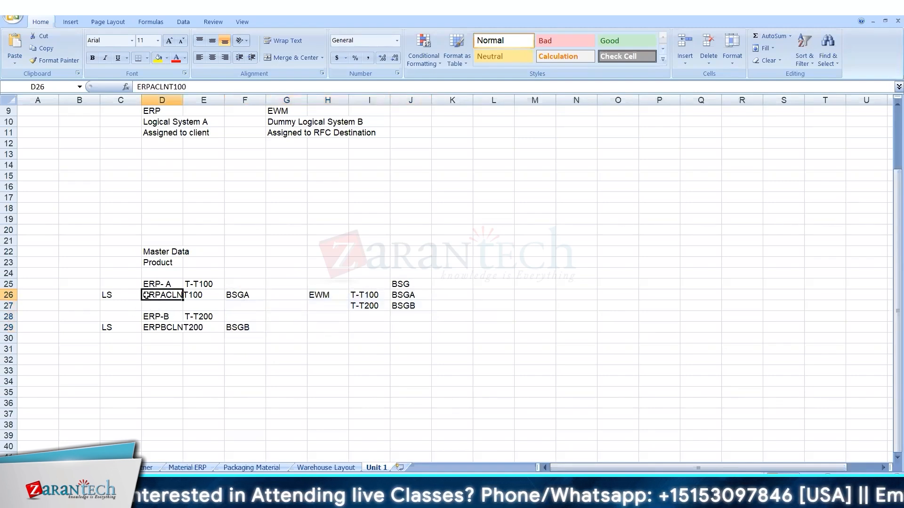
left_click(150, 86)
type("123")
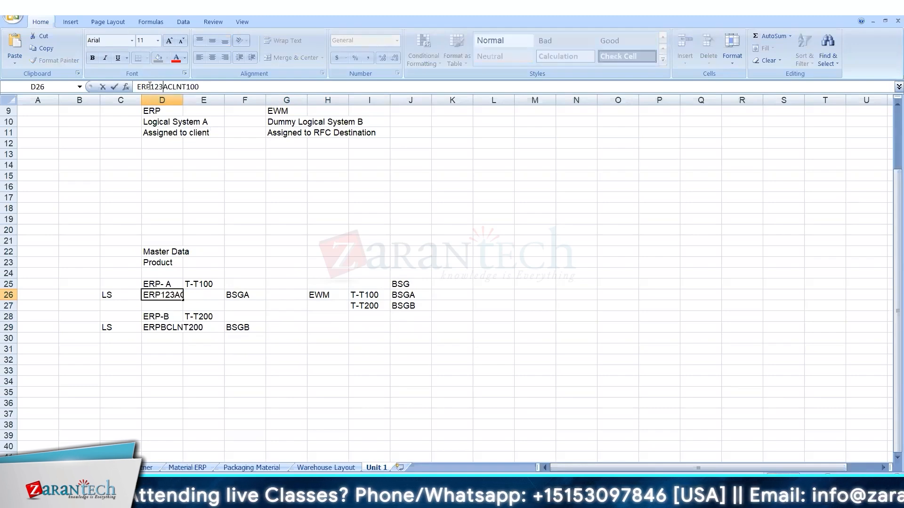
key("Return")
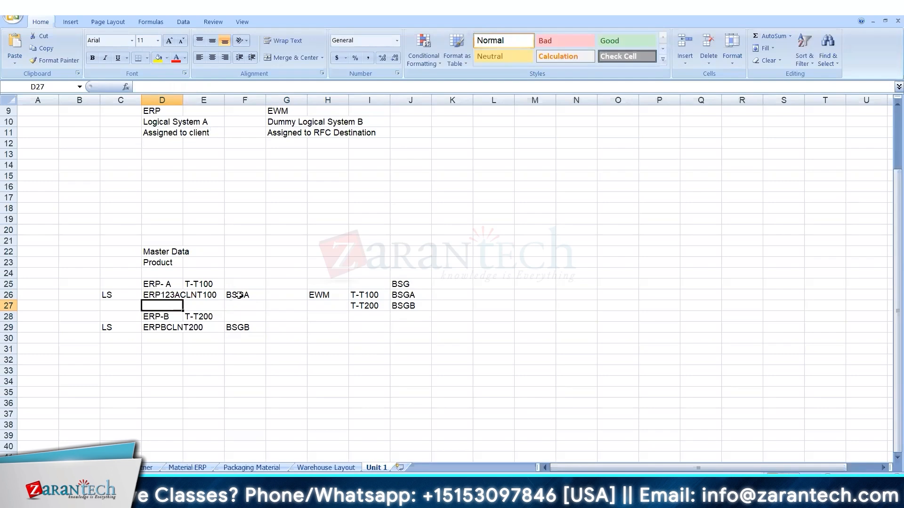
left_click(163, 295)
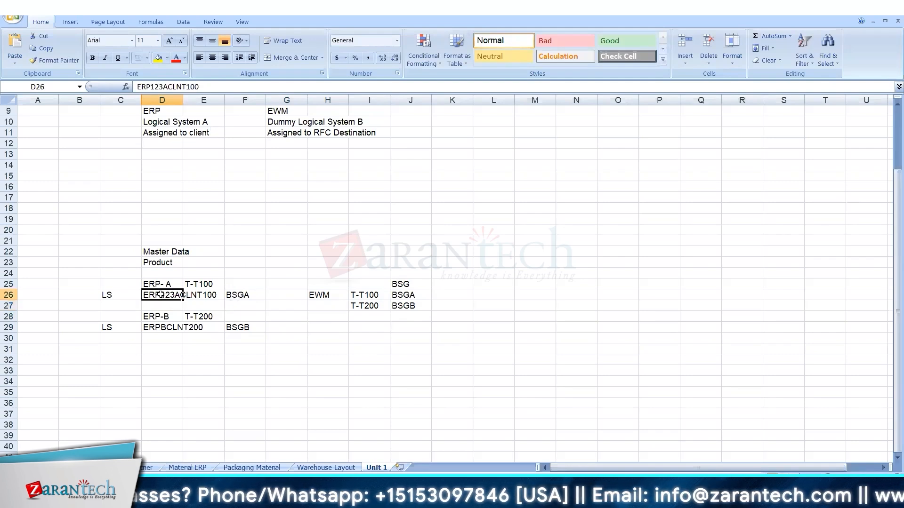
left_click(248, 295)
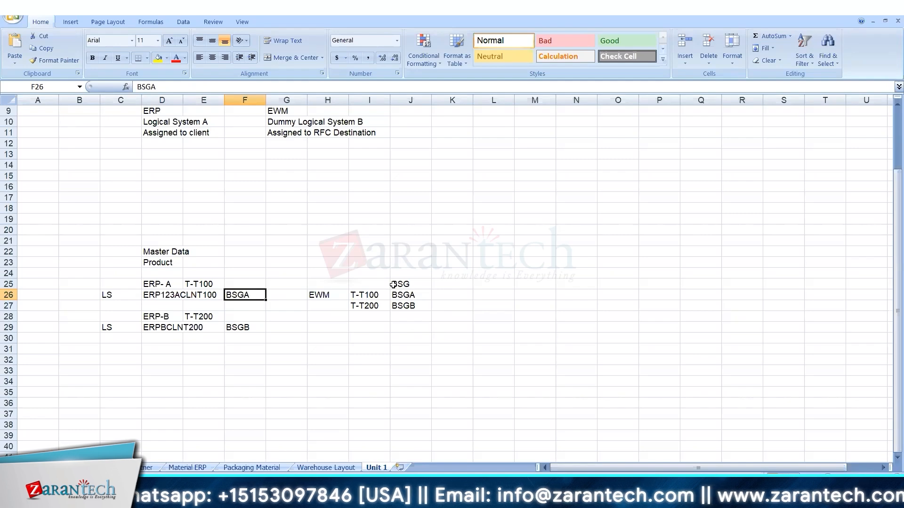
left_click(171, 296)
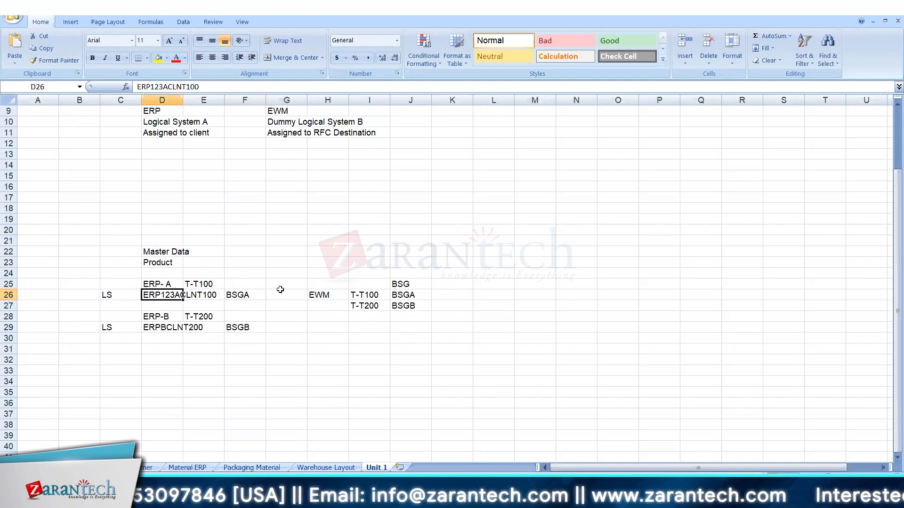
left_click(289, 390)
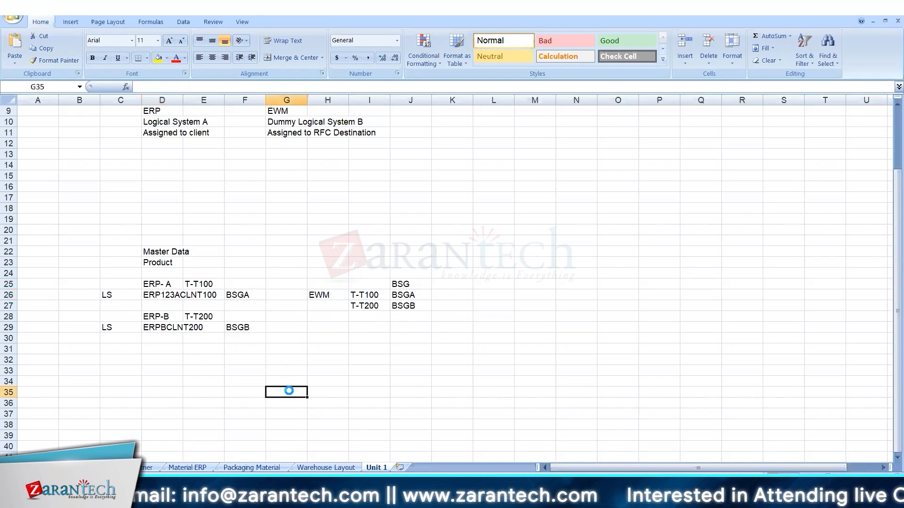
left_click(159, 295)
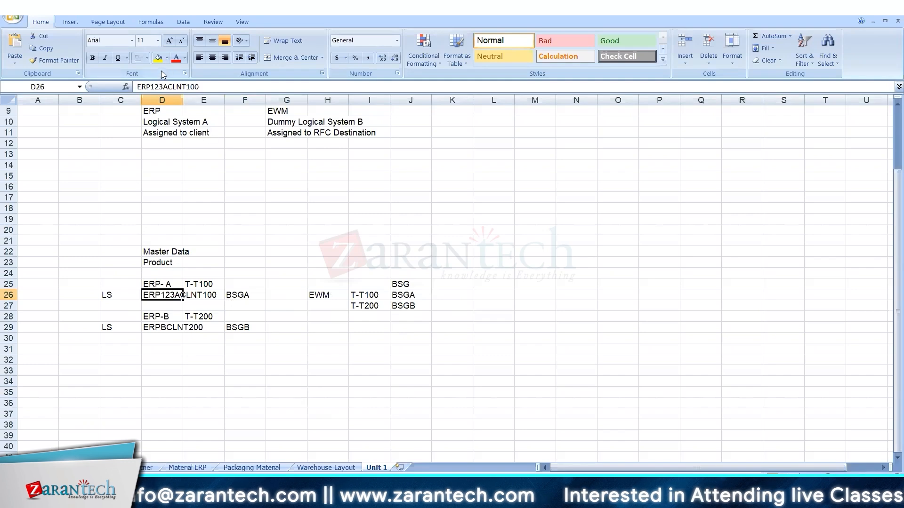
left_click(163, 87)
key("BackSpace")
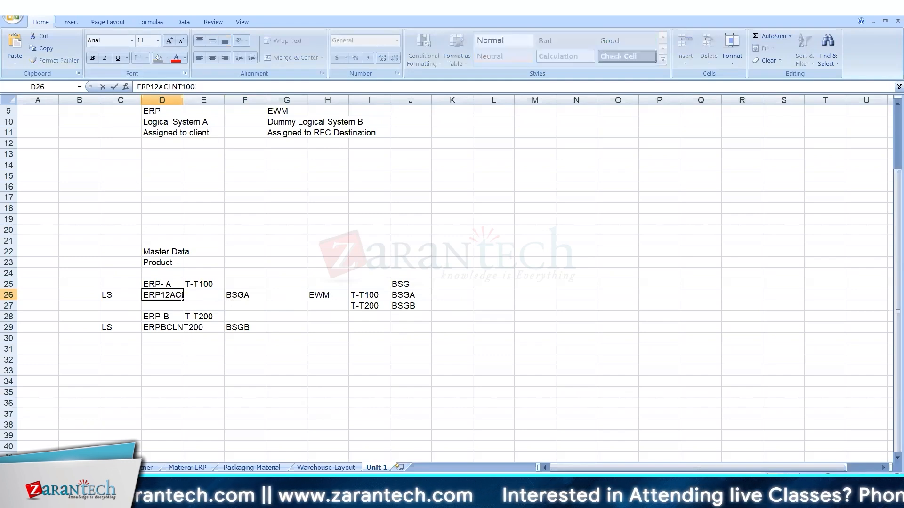
key("BackSpace")
key("BackSpace")
key("Return")
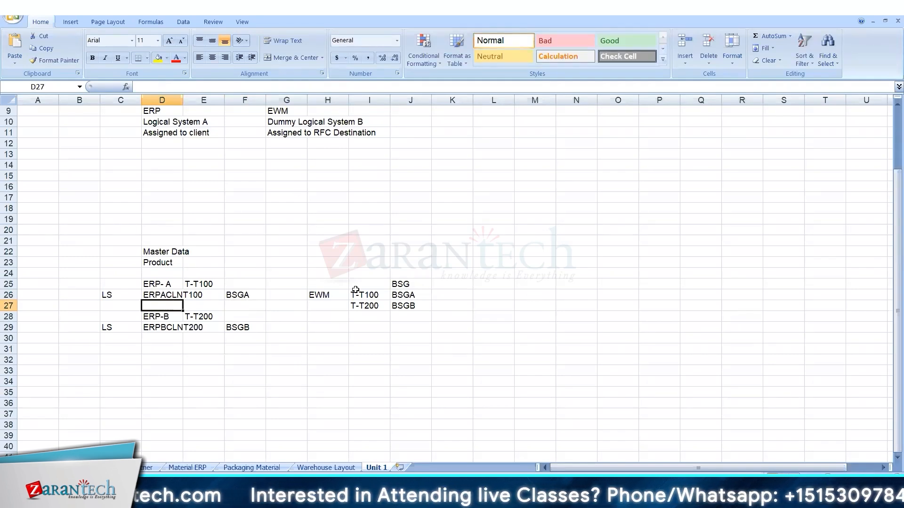
Change ERP- A's logical system in D26 from ERPACLNT100 to ERPACLNT500.
left_click_drag(356, 291, 392, 303)
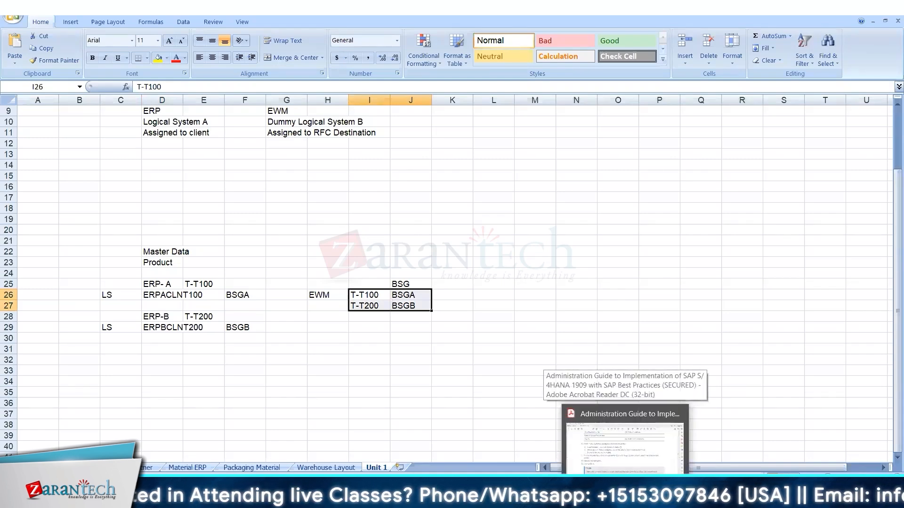
left_click(340, 385)
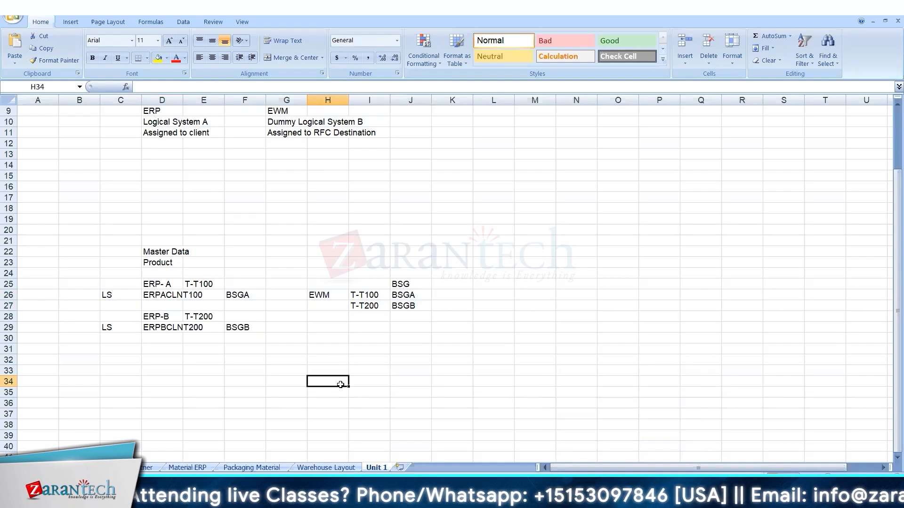
left_click(166, 292)
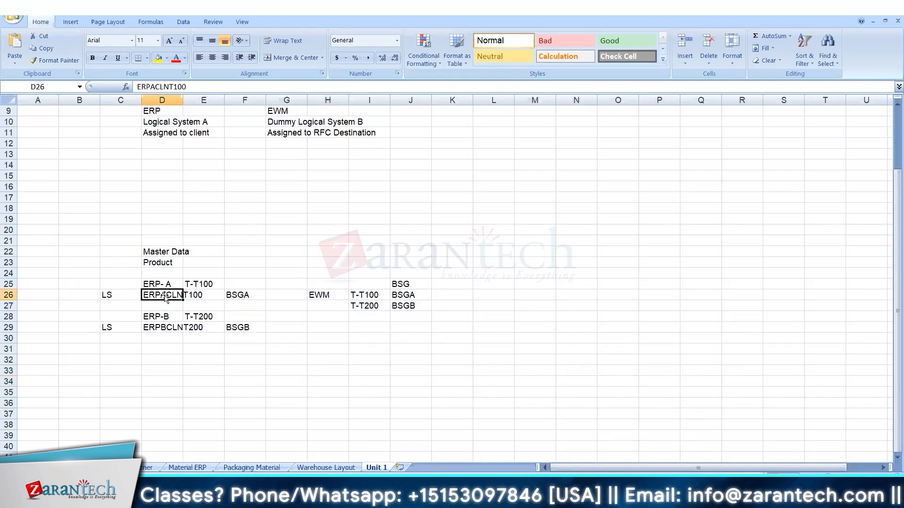
left_click(169, 330)
left_click(161, 295)
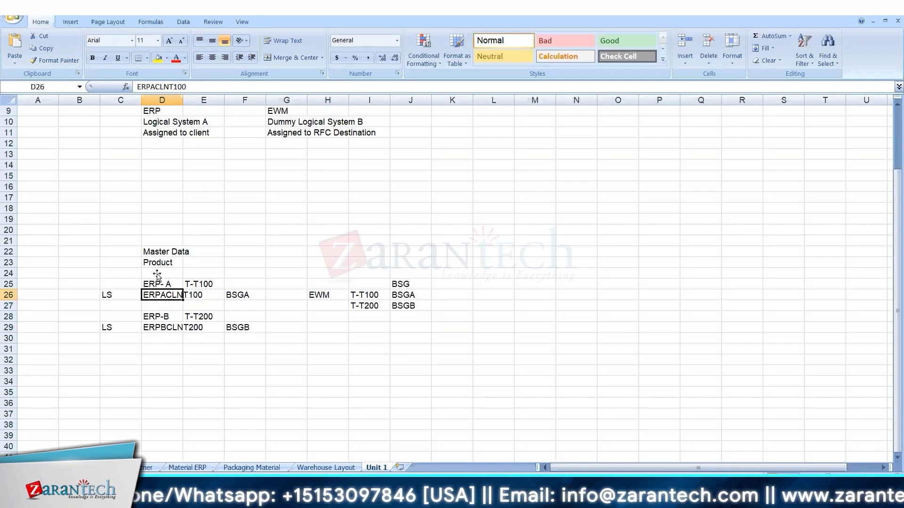
left_click(193, 89)
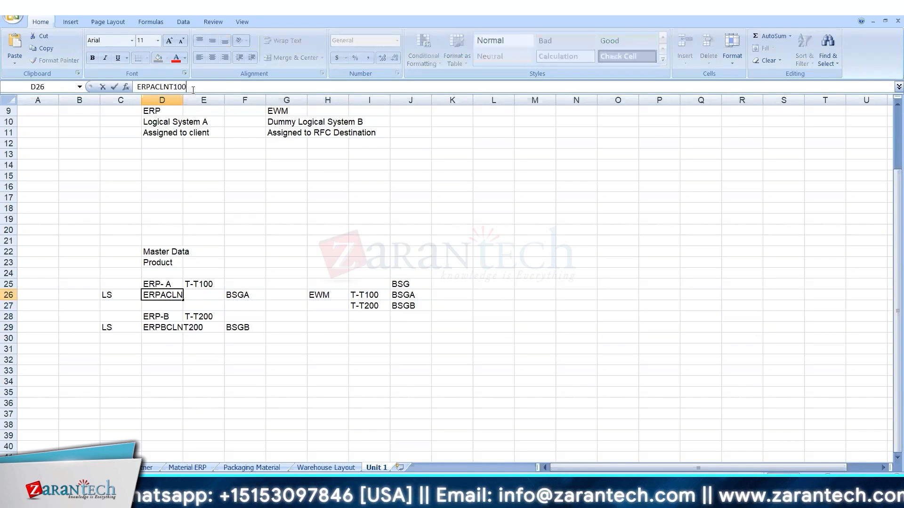
key("BackSpace")
key("BackSpace")
key("BackSpace")
type("500")
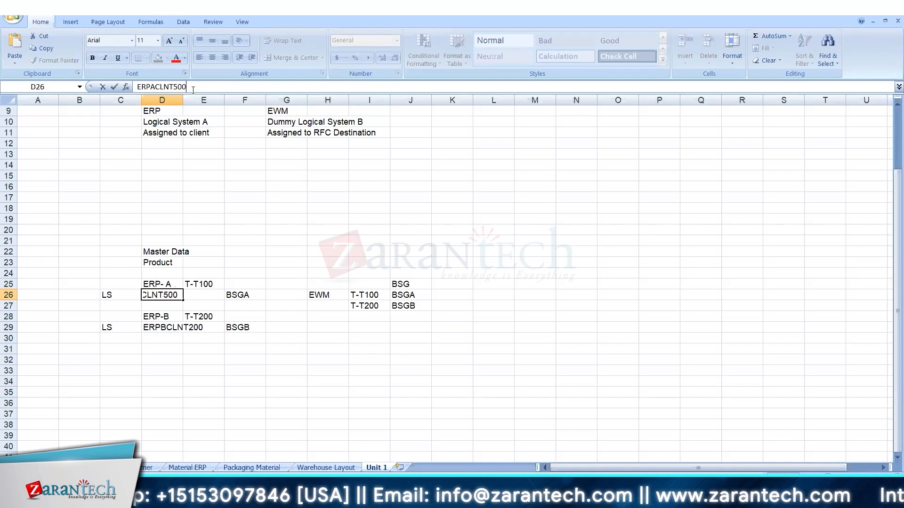
key("Return")
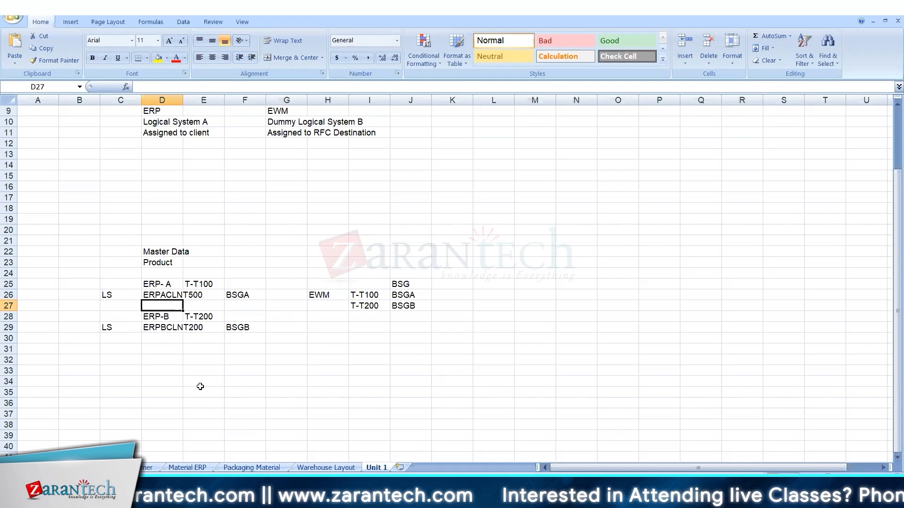
left_click(164, 363)
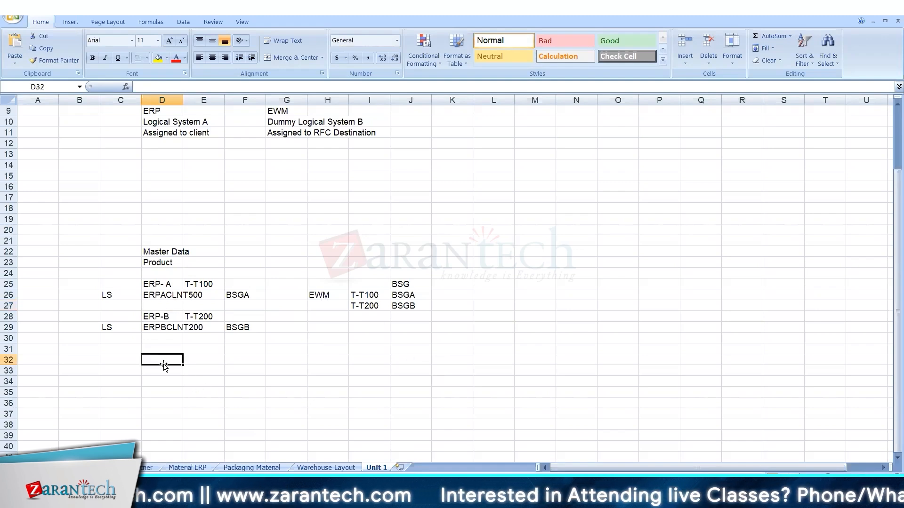
Add a Transaction Data heading and copy the C25:J30 mapping block to C34.
type("Transaction Data")
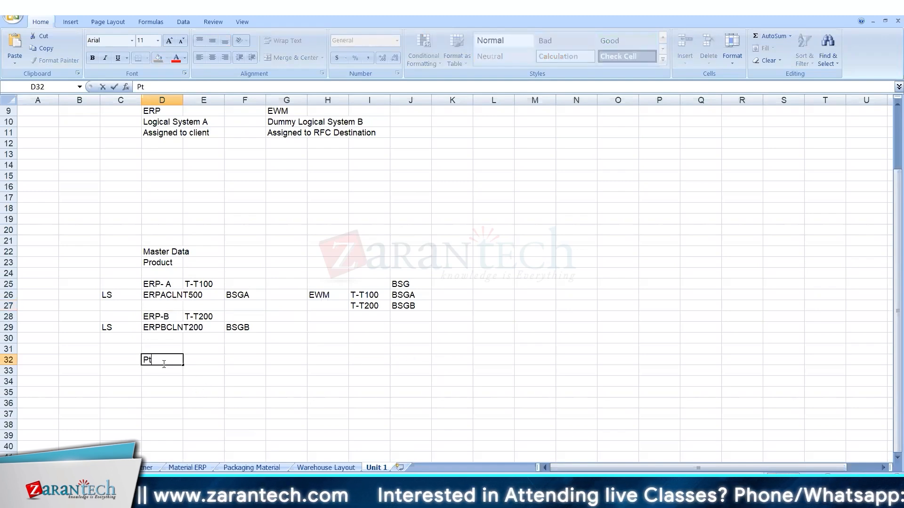
key("Return")
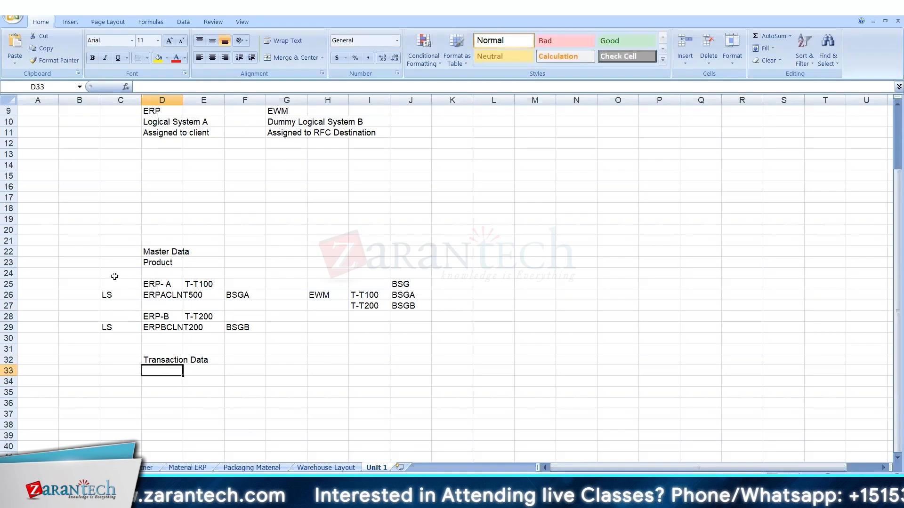
left_click_drag(114, 277, 424, 339)
key("ctrl+c")
left_click(120, 382)
key("ctrl+v")
Label the copy Deliveries and enter delivery 180000001 beside ERP- A.
left_click(148, 370)
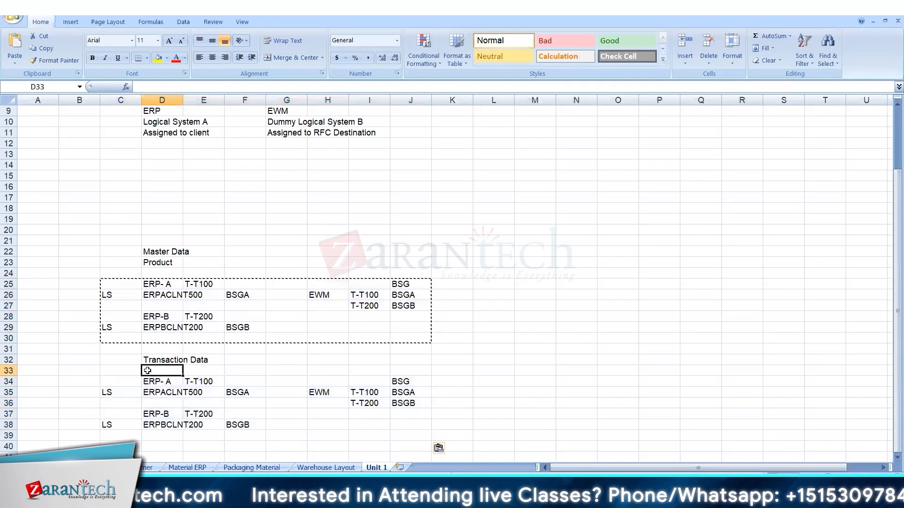
type("Deliveries")
key("Return")
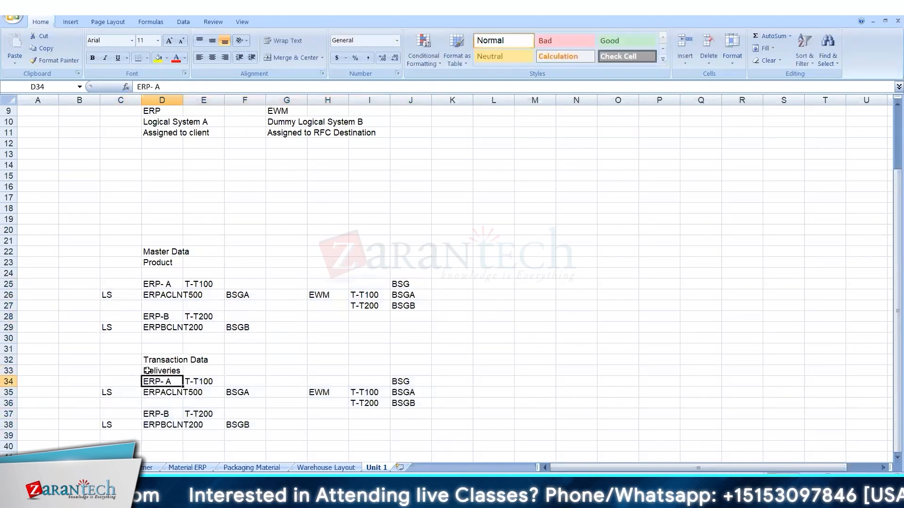
key("Right")
type("180000001")
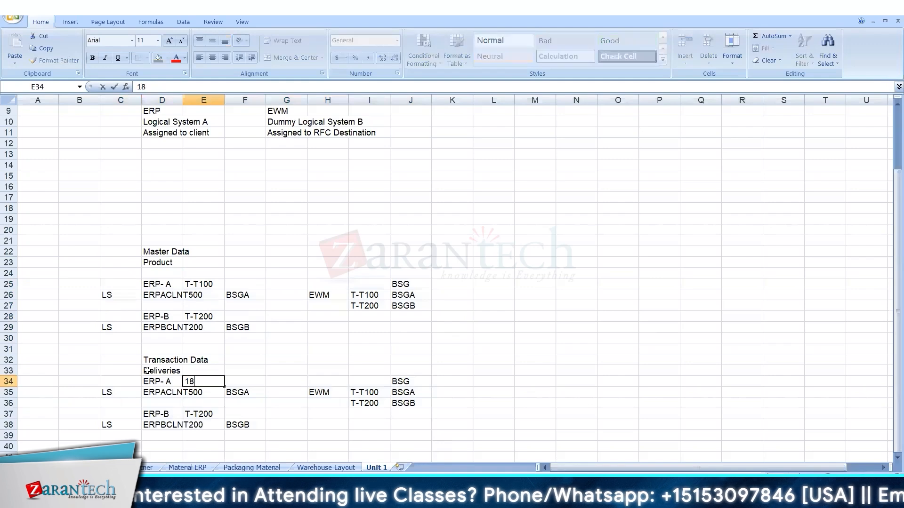
key("Return")
key("Return")
key("Return")
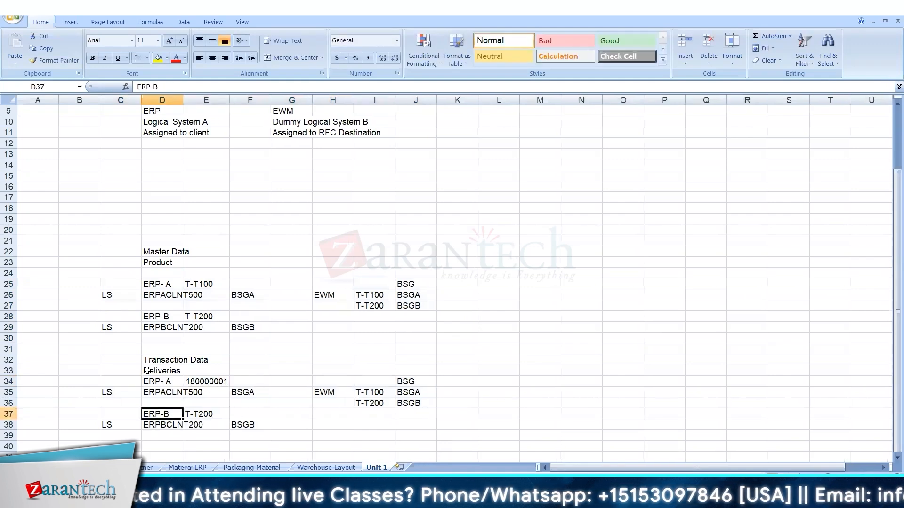
double_click(245, 394)
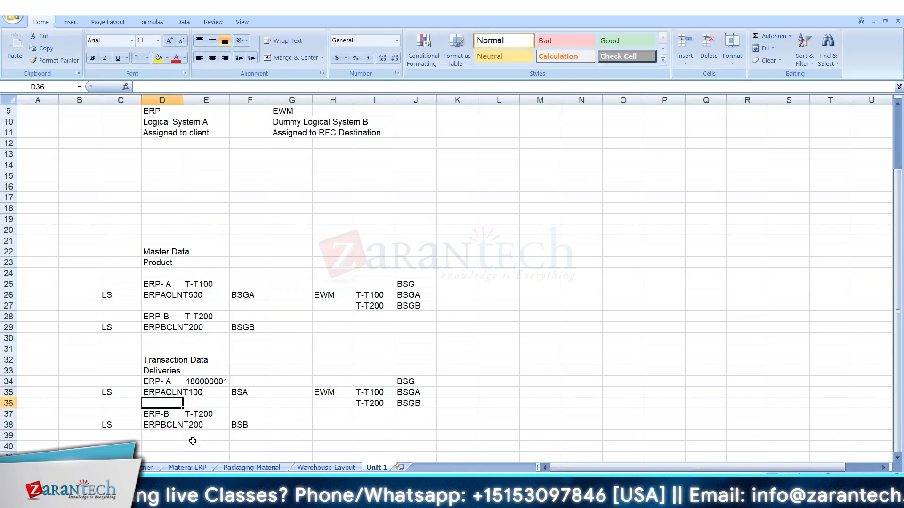
left_click(213, 414)
Enter delivery 180000002 for ERP-B in E37 by copying 180000001 and changing its last digit.
left_click(212, 382)
key("ctrl+c")
left_click(210, 414)
key("ctrl+v")
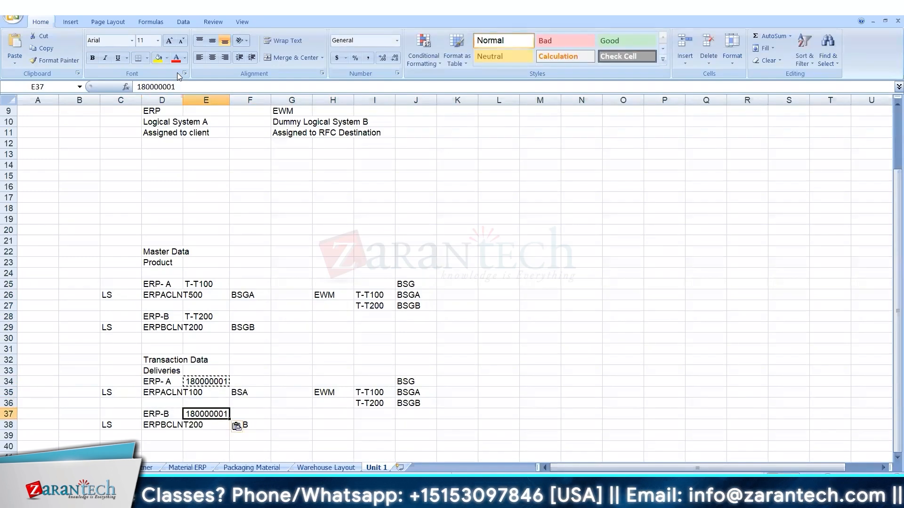
left_click(176, 86)
key("BackSpace")
type("2")
key("Return")
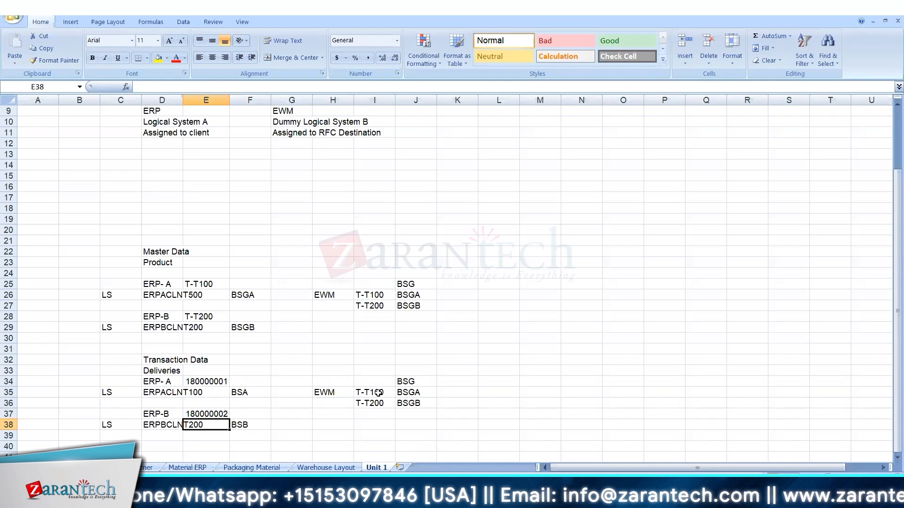
Paste delivery 180000001 into the EWM-side cell and autofit column I.
left_click(210, 380)
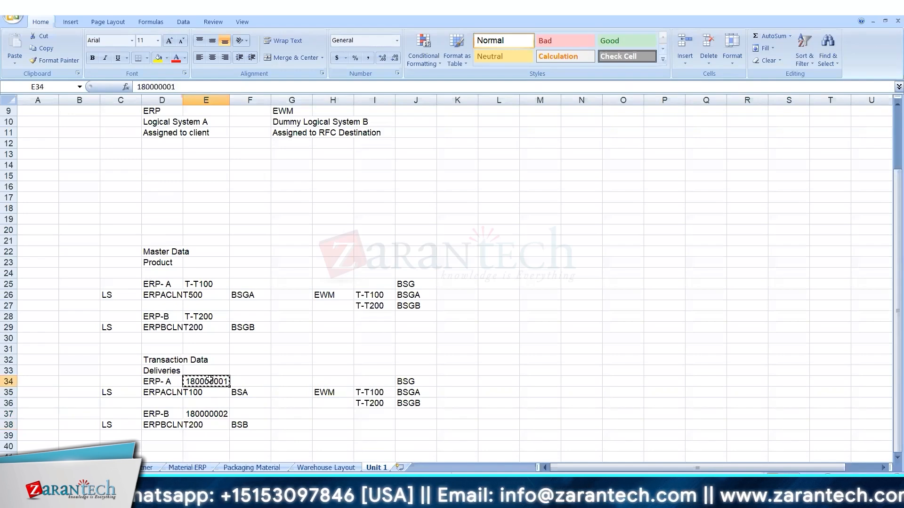
key("Down")
key("Right")
key("Right")
key("Right")
key("Right")
key("ctrl+v")
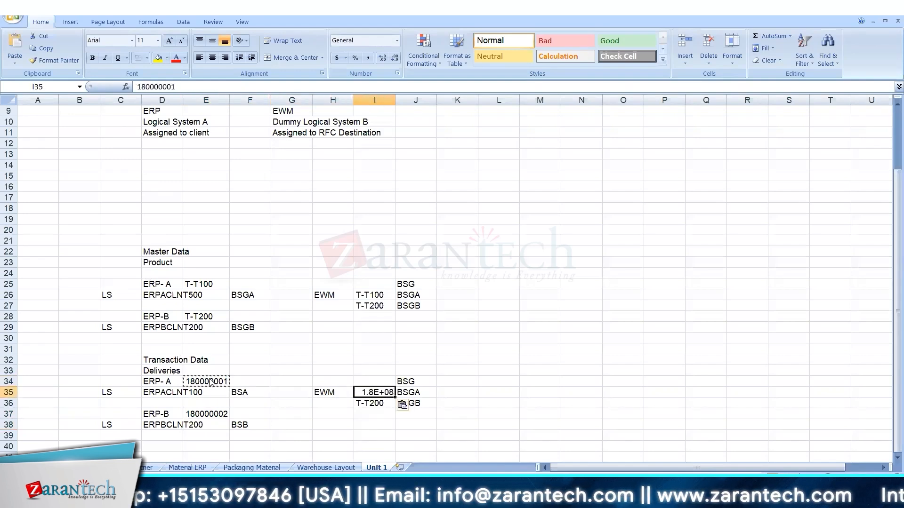
left_click(396, 111)
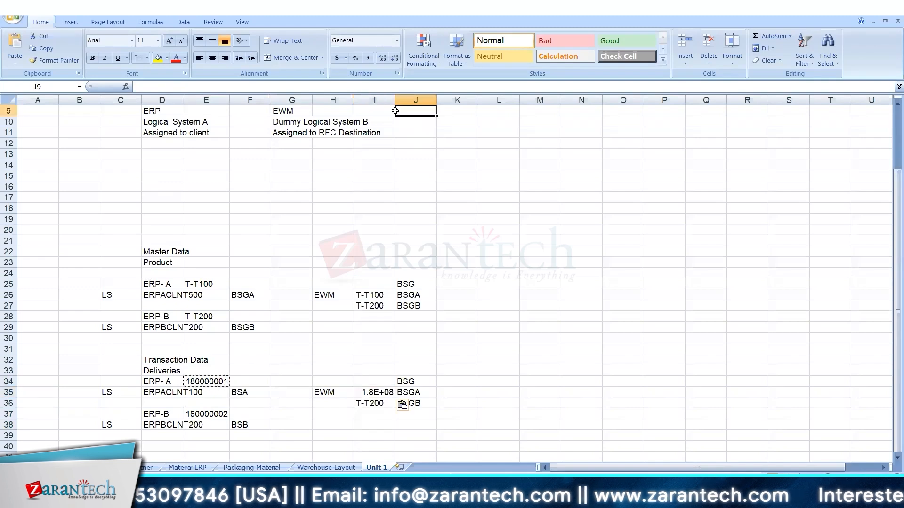
key("Left")
key("Left")
double_click(395, 100)
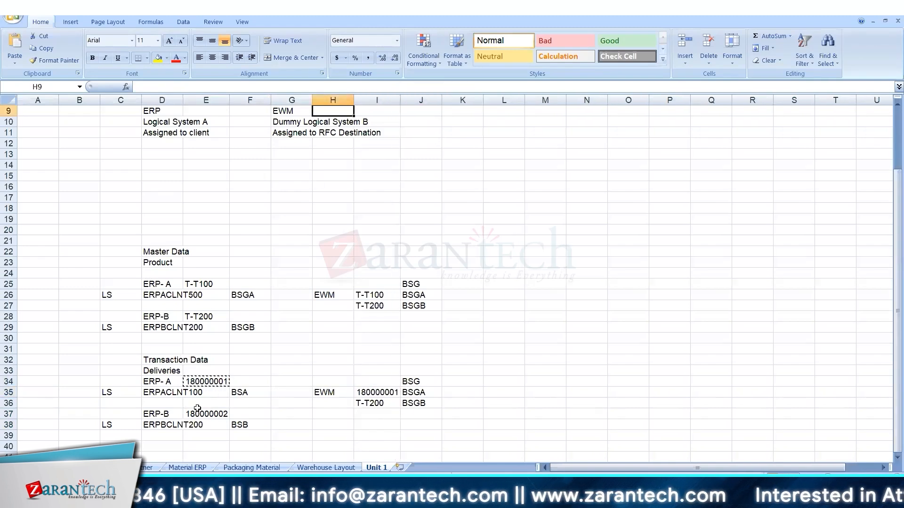
Copy delivery 180000002 into the EWM-side T-T200 cell.
left_click(219, 413)
key("ctrl+c")
key("Right")
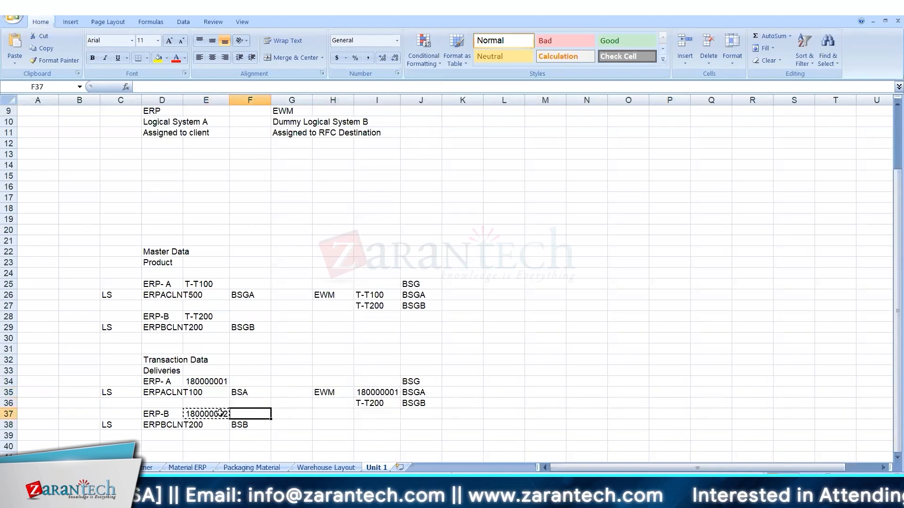
key("Right")
key("Up")
key("Right")
key("Right")
key("ctrl+v")
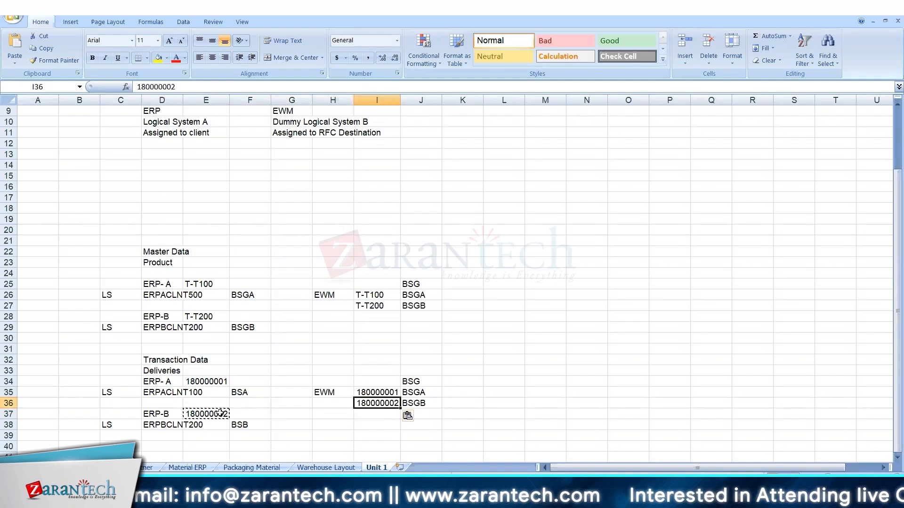
Shorten the group codes BSG, BSGA and BSGB to BS, BSA and BSB.
double_click(428, 381)
key("BackSpace")
key("Return")
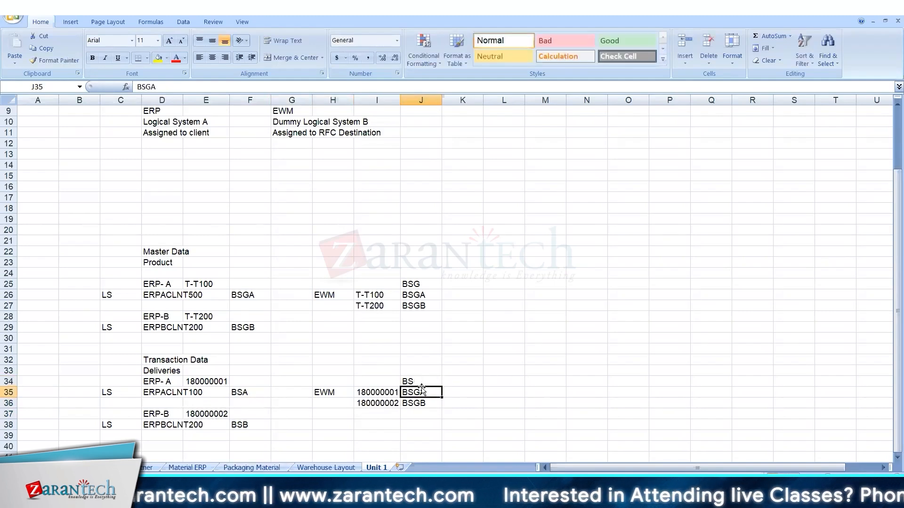
double_click(419, 394)
key("BackSpace")
key("Return")
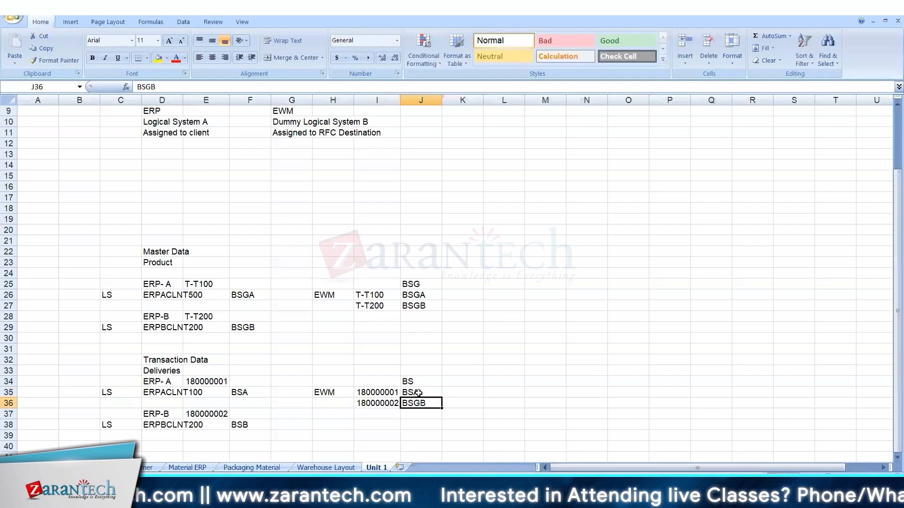
double_click(417, 401)
key("BackSpace")
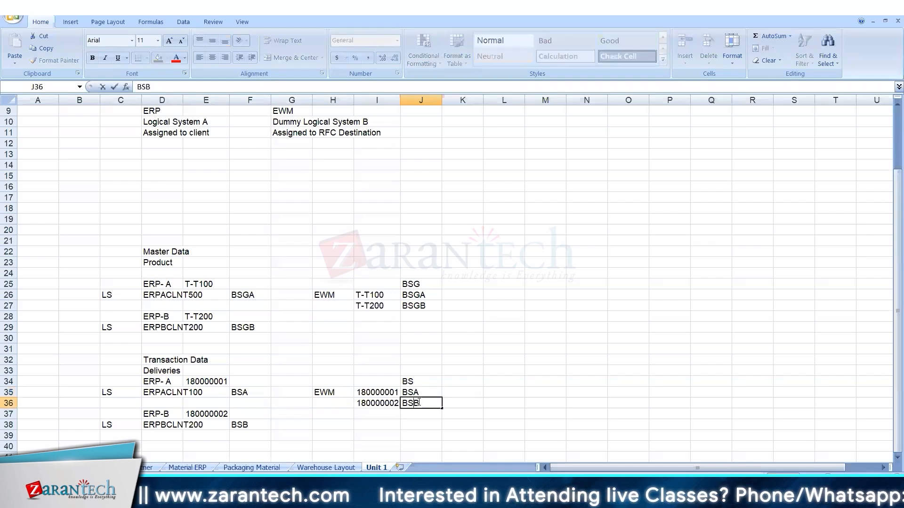
key("Return")
Add a Business System Group label in row 26, widen column B, and label row 35 'Transaction Data'.
left_click(173, 394)
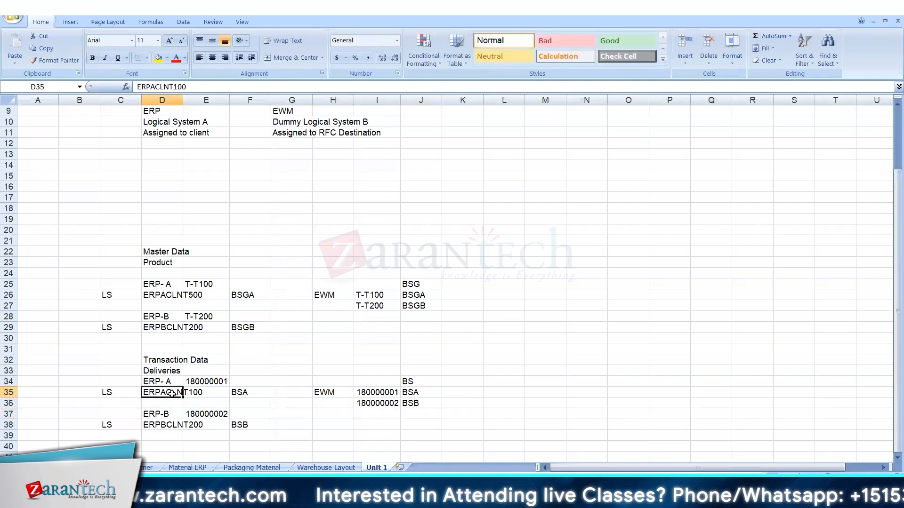
left_click(173, 432)
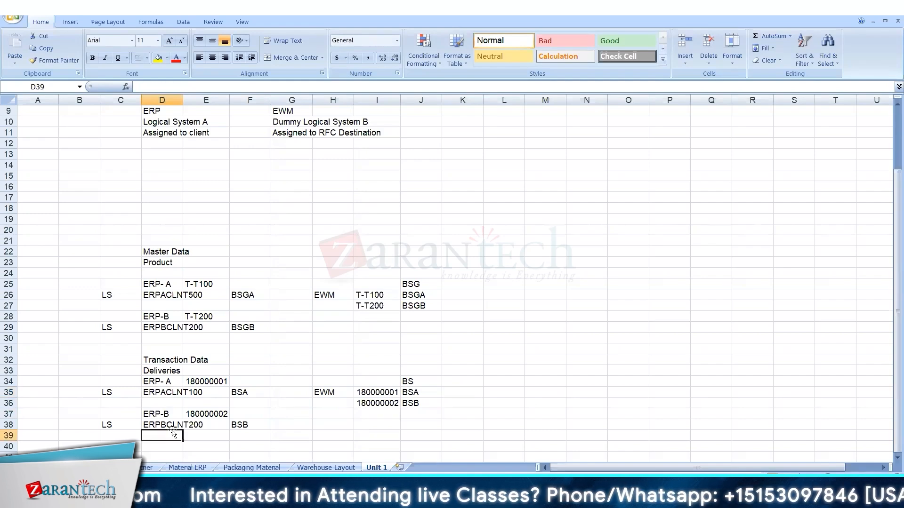
left_click(38, 294)
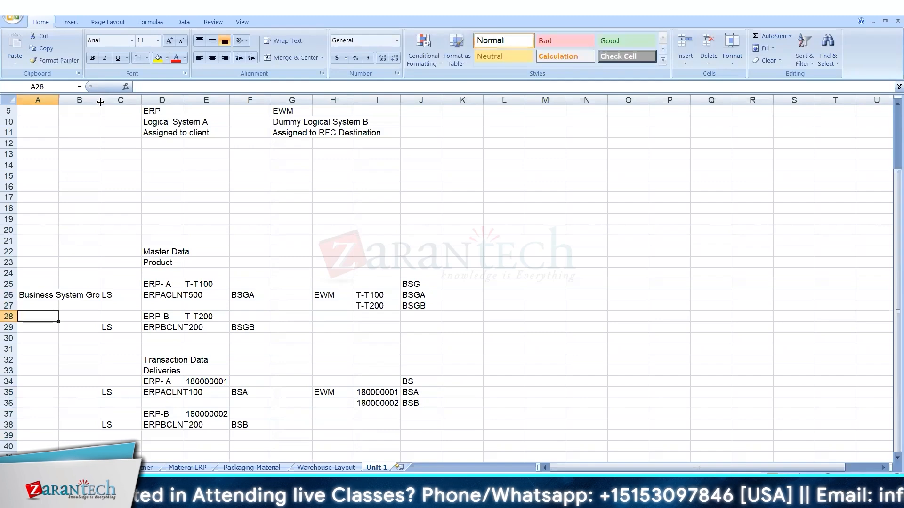
left_click_drag(100, 102, 120, 102)
left_click(40, 382)
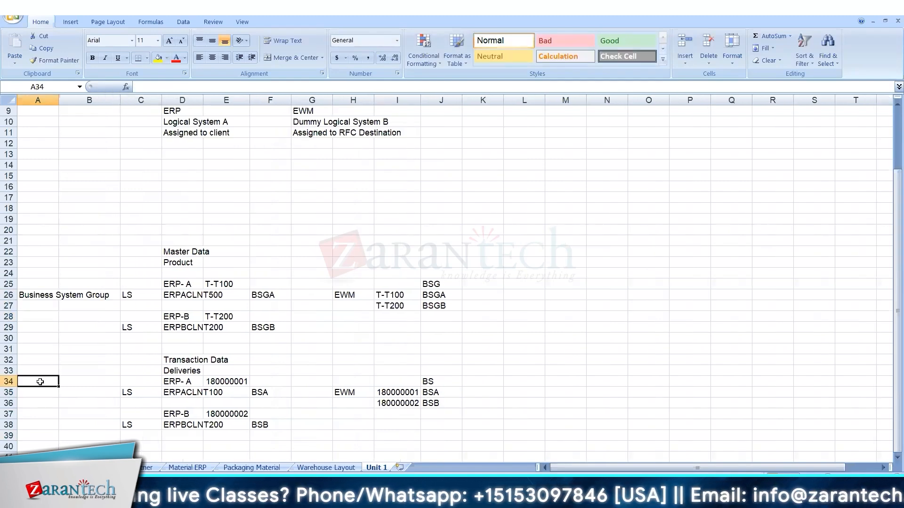
key("Down")
type("Transaction")
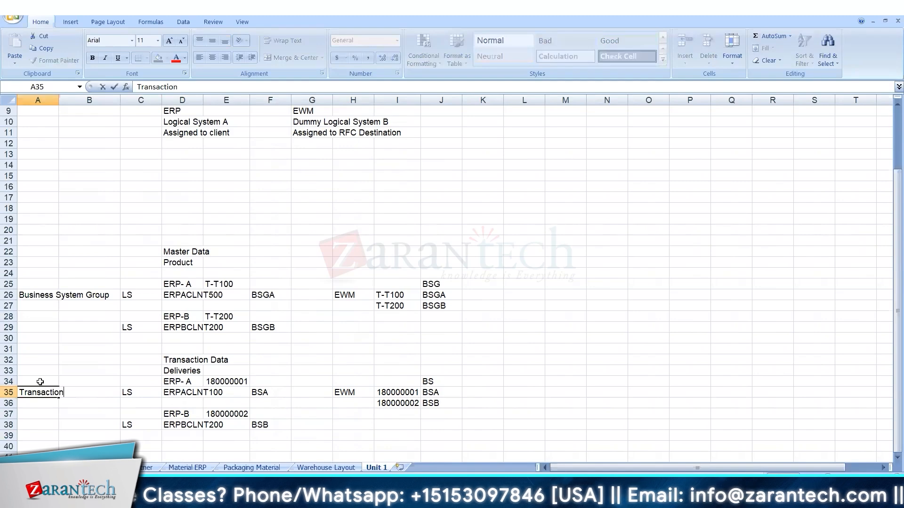
type(" Data")
key("Return")
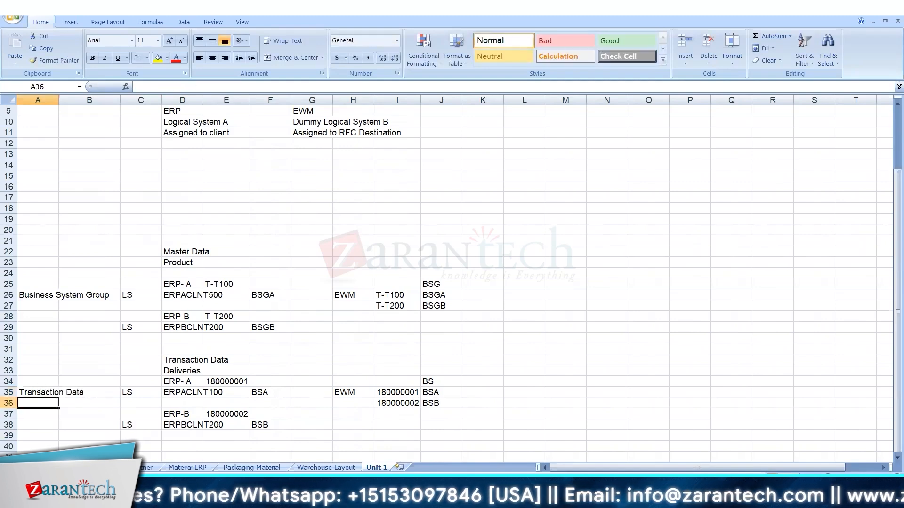
Check the EWM-side group codes BSA and BSB before returning to SAP.
left_click(438, 395)
key("Down")
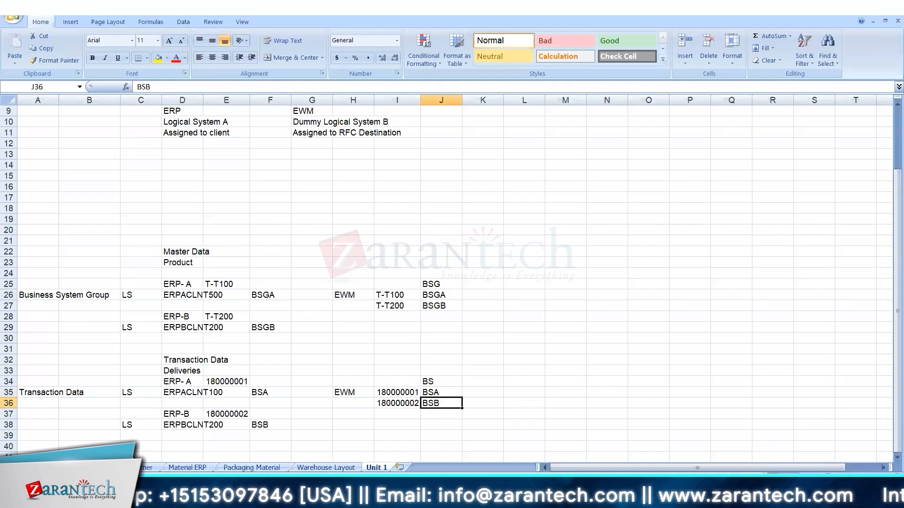
mouse_move(549, 498)
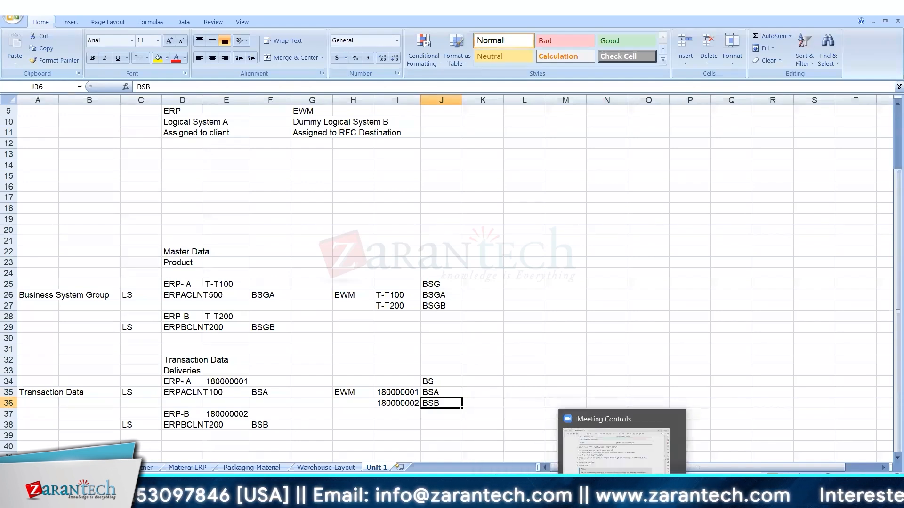
left_click(539, 499)
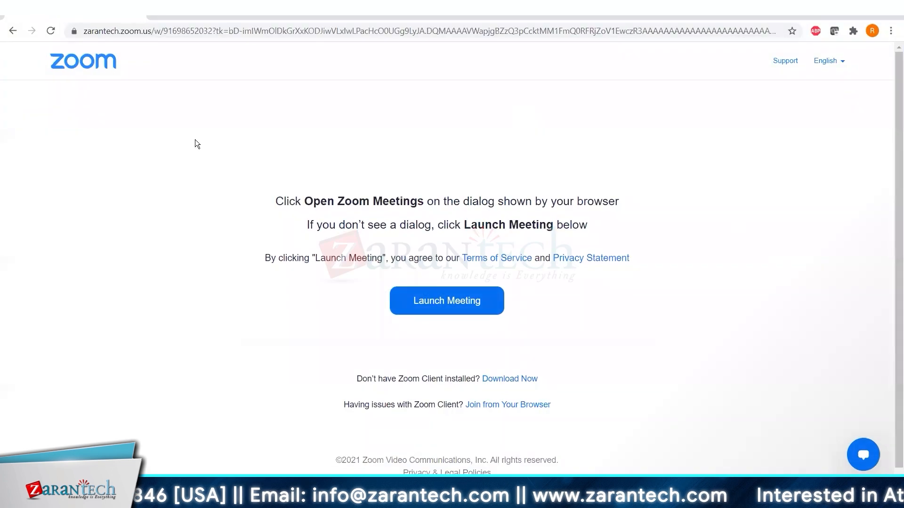
Back in the IMG, review the Define Business System settings for DV2_400.
key("alt+Tab")
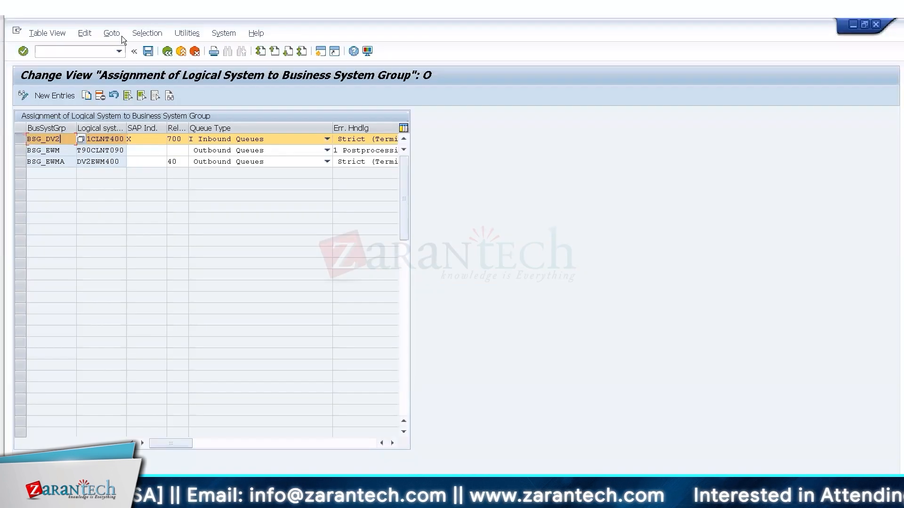
left_click(167, 51)
left_click(207, 350)
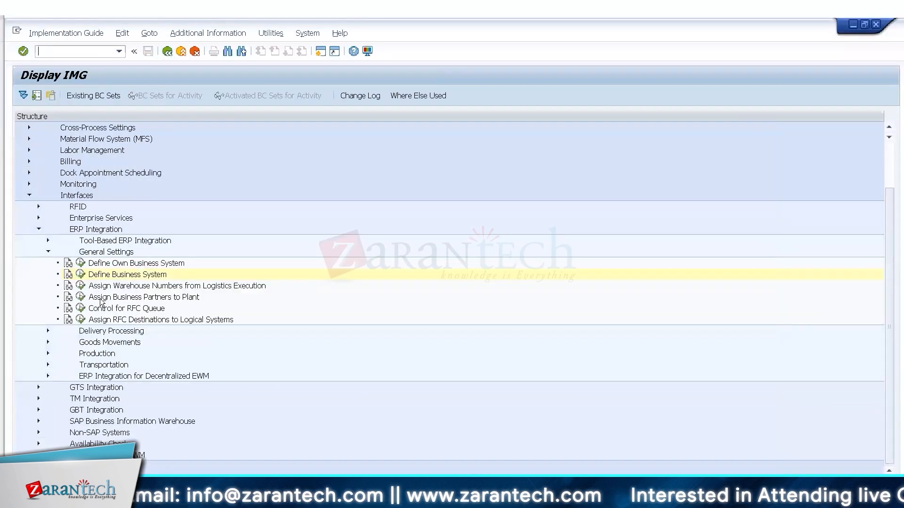
left_click(81, 275)
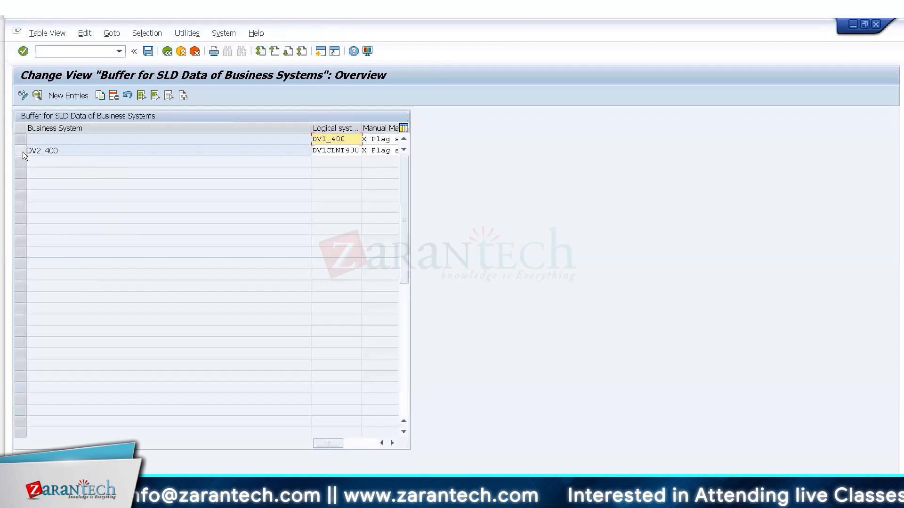
left_click(23, 151)
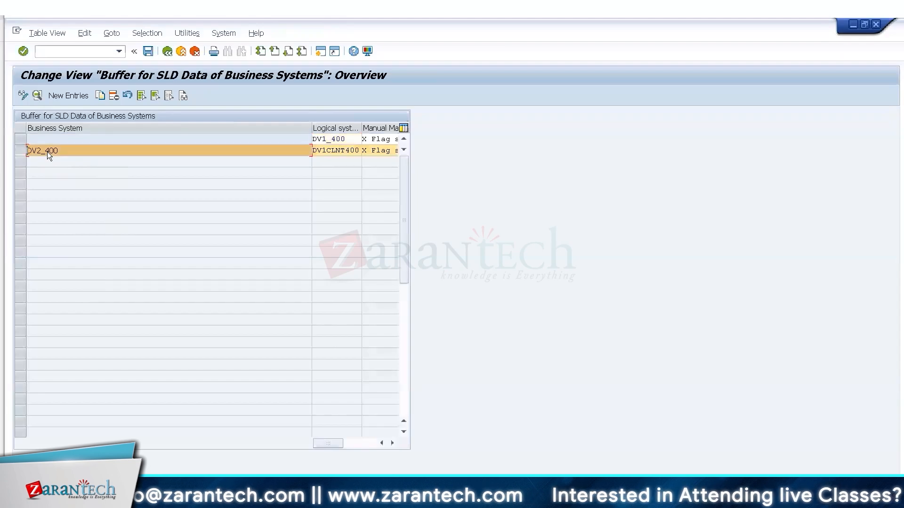
left_click(167, 52)
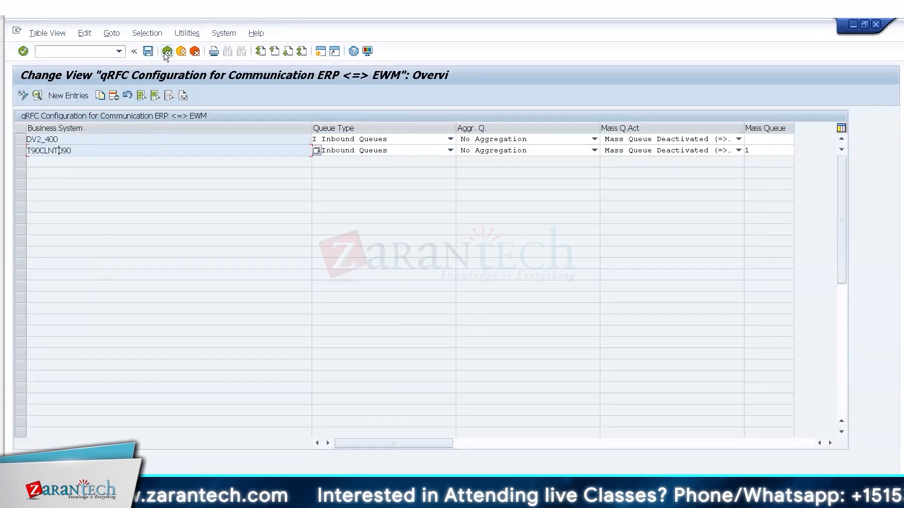
left_click(167, 51)
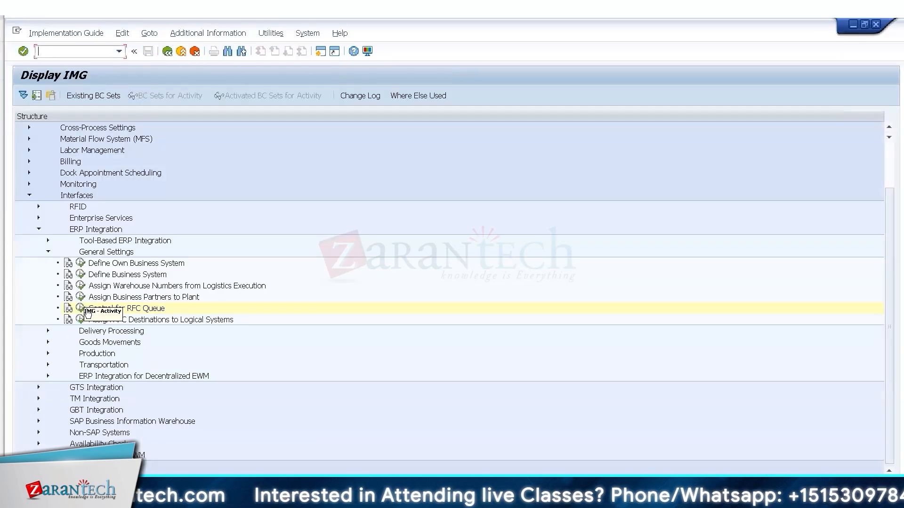
Review own business systems and qRFC settings, then open the DV2_400 warehouse number mapping.
left_click(81, 263)
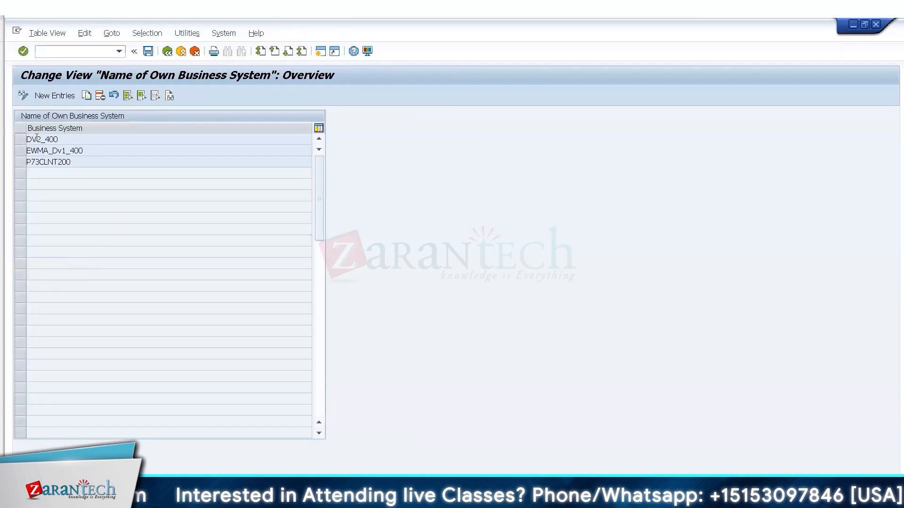
left_click(167, 52)
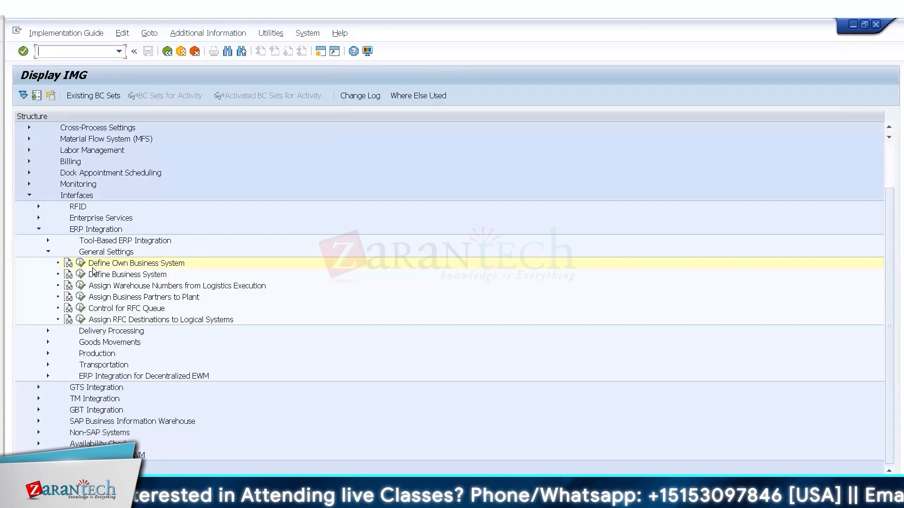
left_click(80, 308)
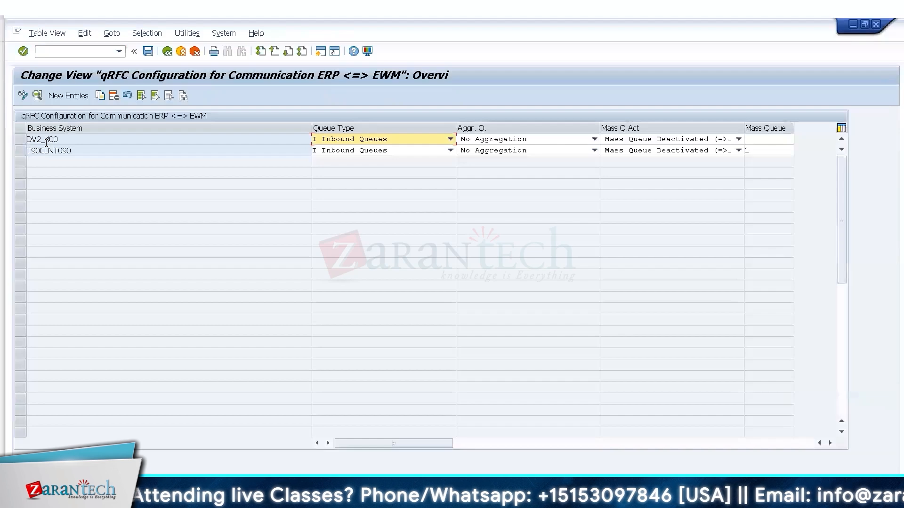
double_click(45, 139)
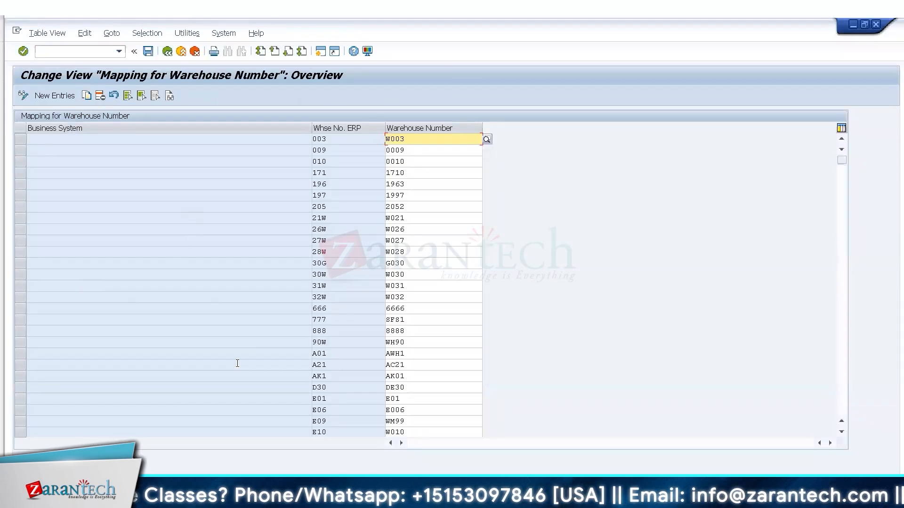
Check the ERP warehouse 003 mapping, then start transaction /o/scwm/prd for inbound deliveries.
left_click(22, 143)
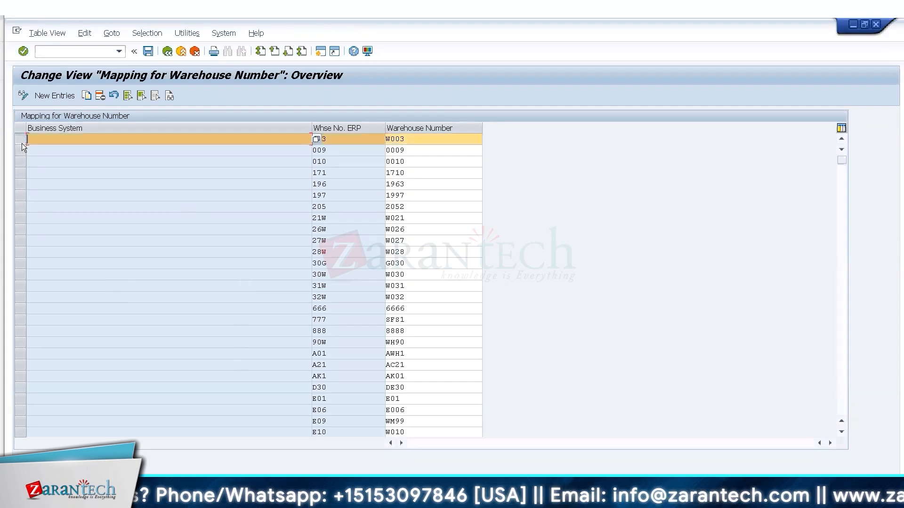
left_click(346, 143)
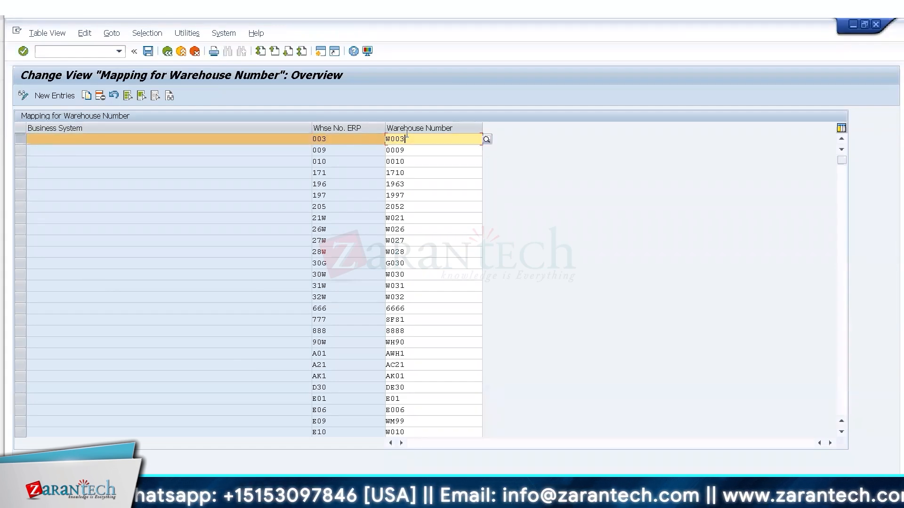
left_click(60, 52)
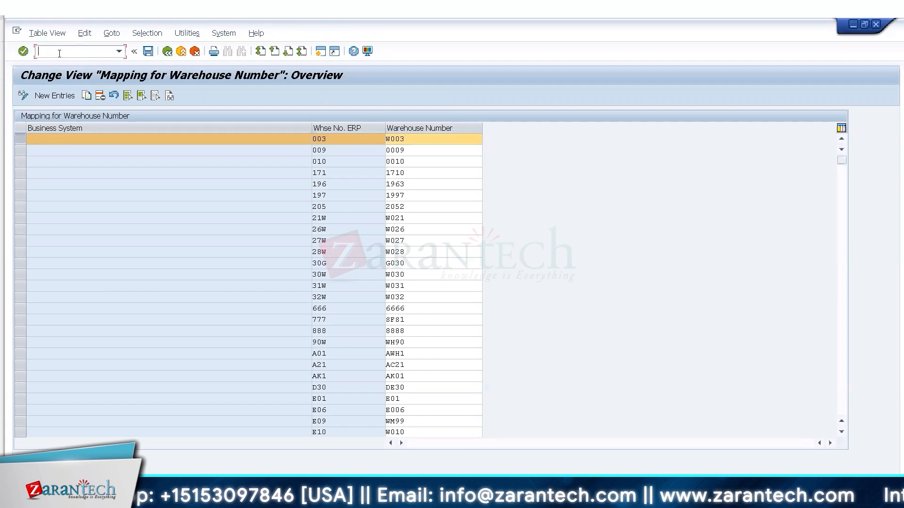
type("/o/scwm")
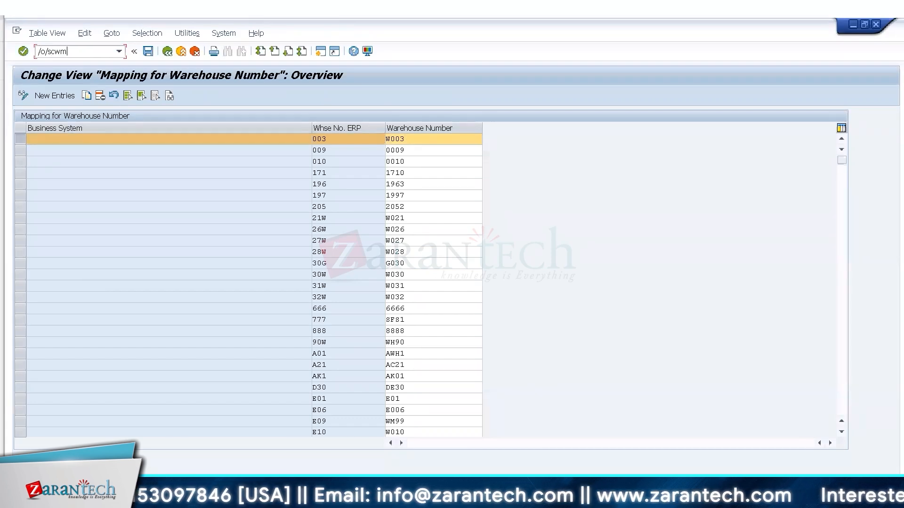
type("/prdi")
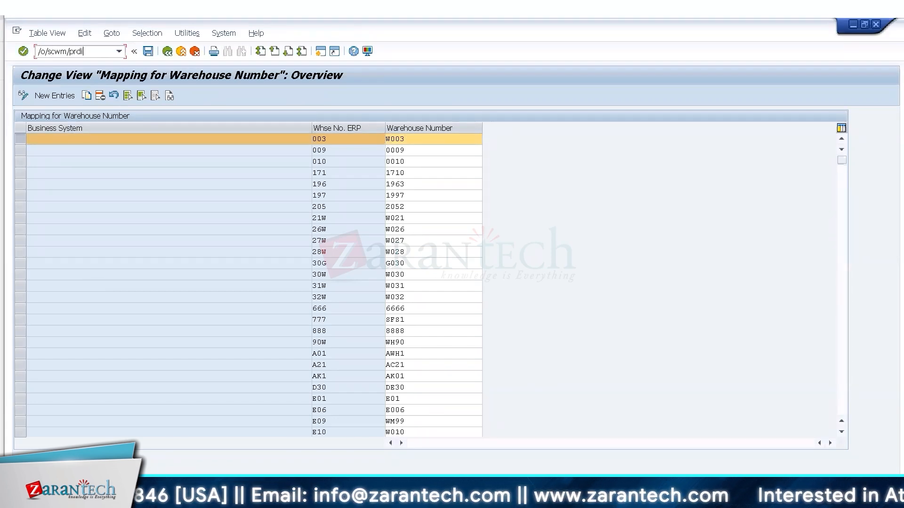
key("BackSpace")
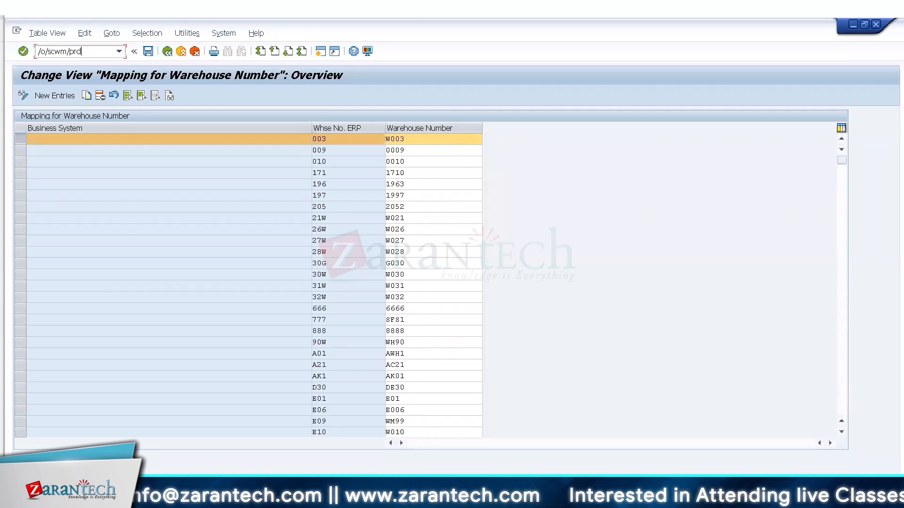
key("Return")
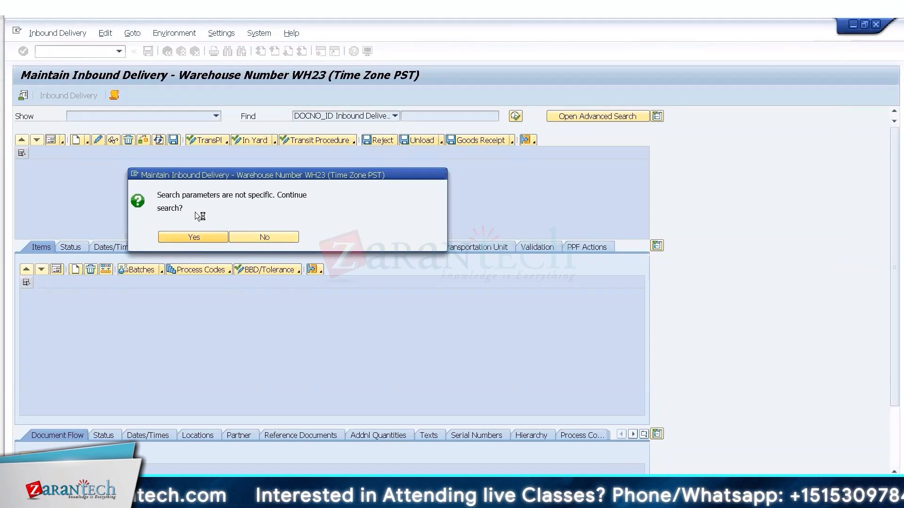
key("Return")
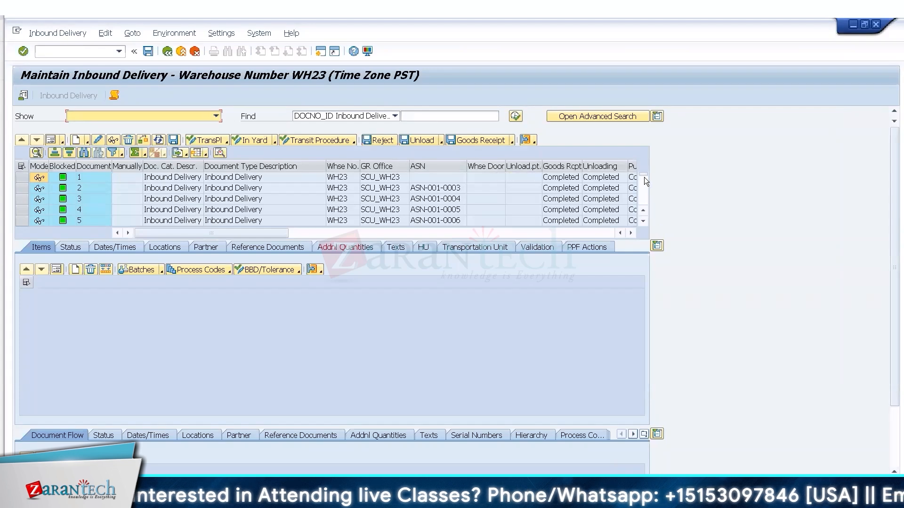
left_click(645, 202)
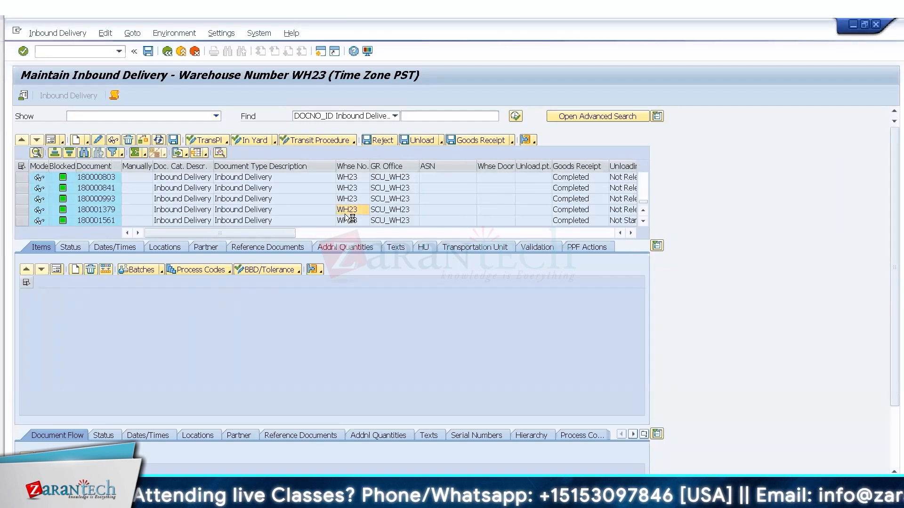
left_click(345, 212)
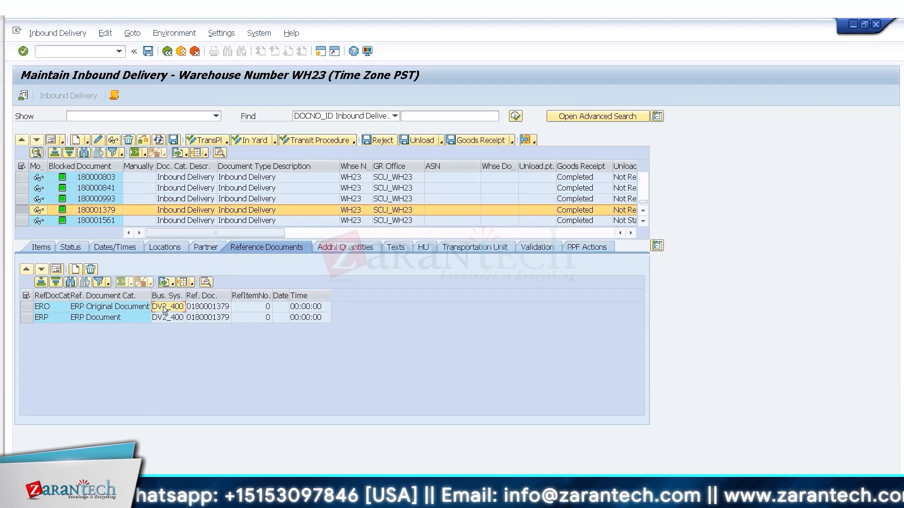
left_click(213, 312)
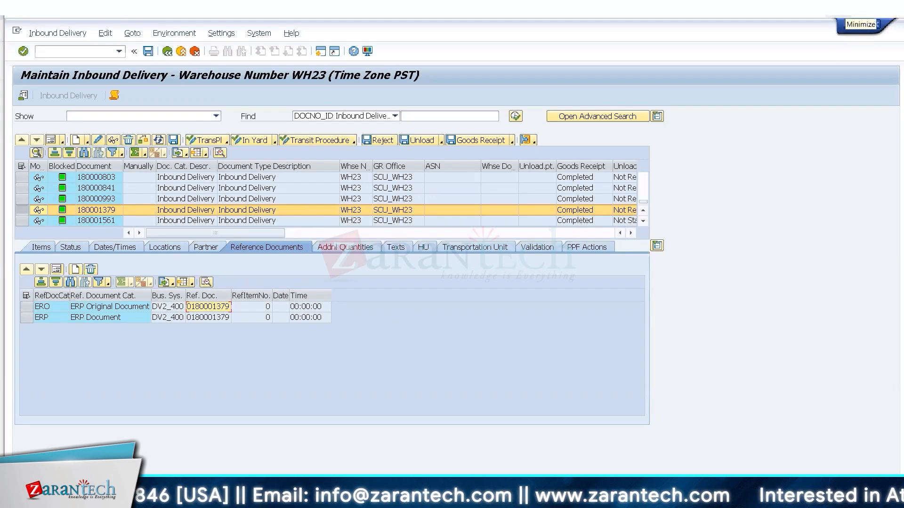
left_click(853, 24)
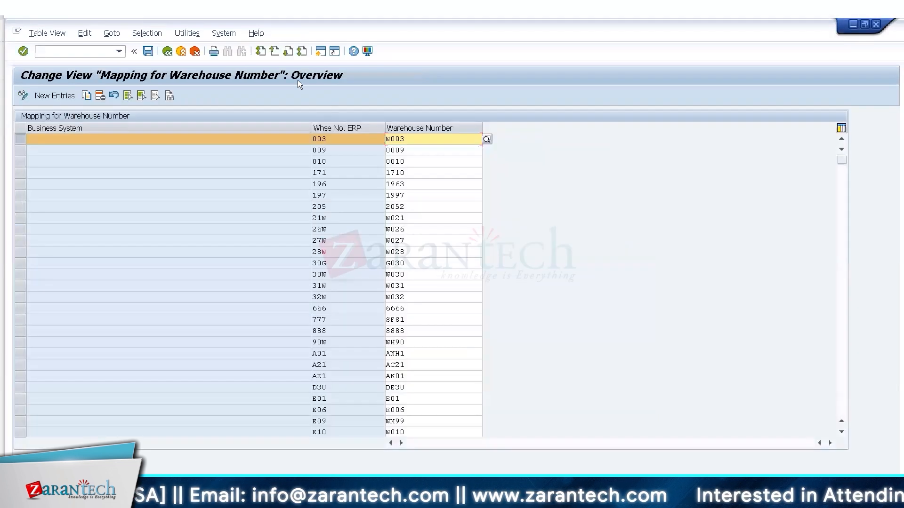
Revisit Define Business System (DV2_400) and Control for RFC Queue, then open Define Own Business System.
left_click(169, 57)
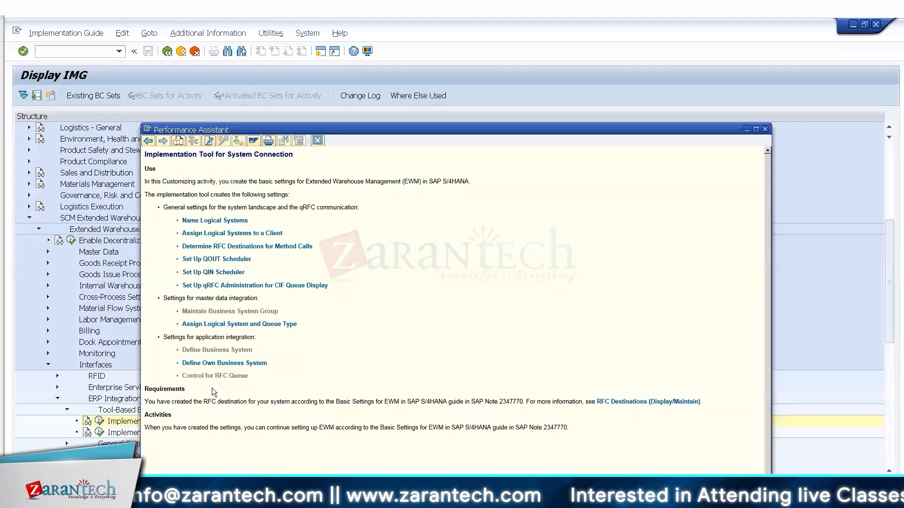
left_click(230, 350)
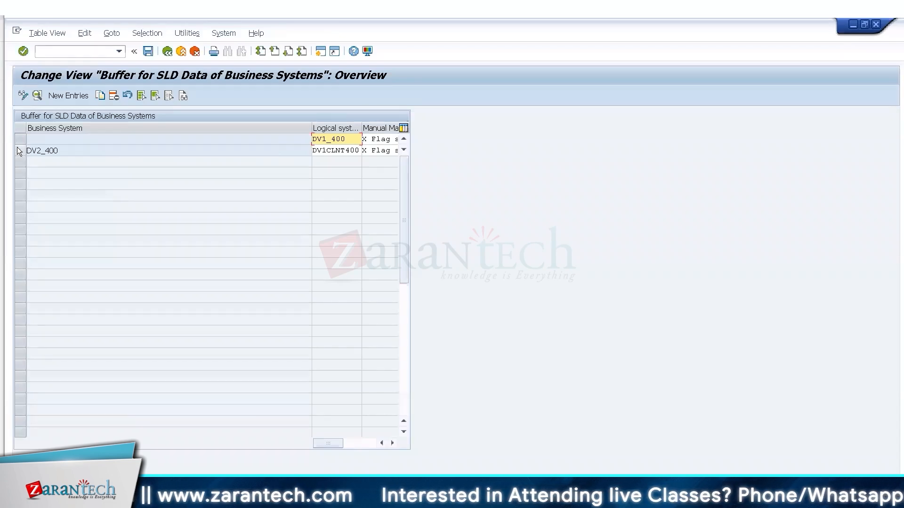
left_click(19, 150)
left_click(328, 149)
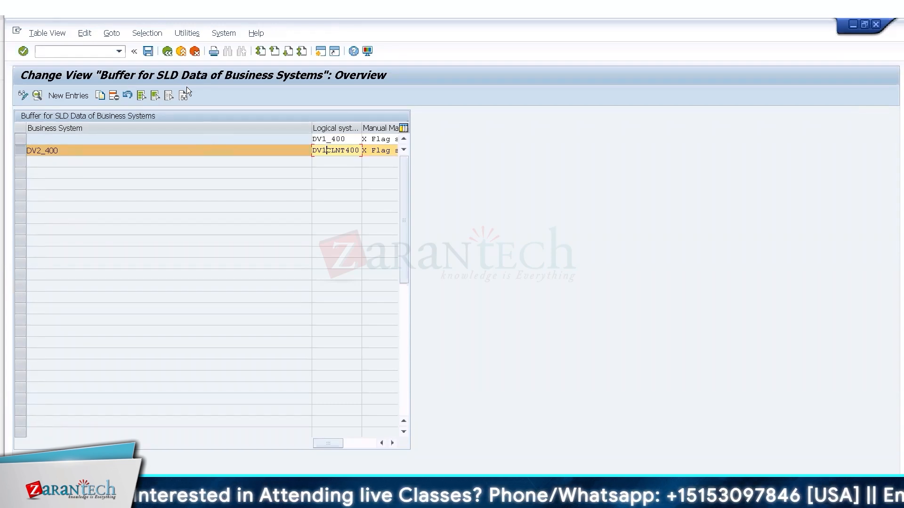
left_click(166, 52)
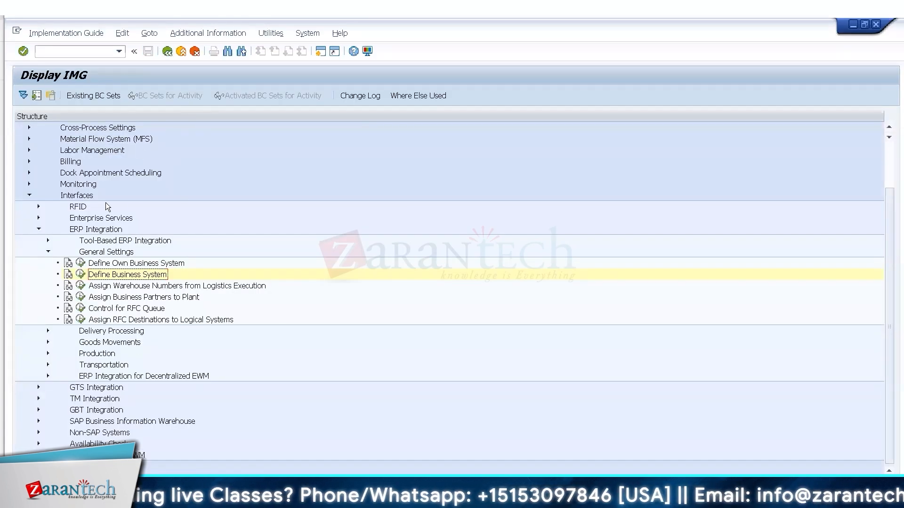
left_click(81, 309)
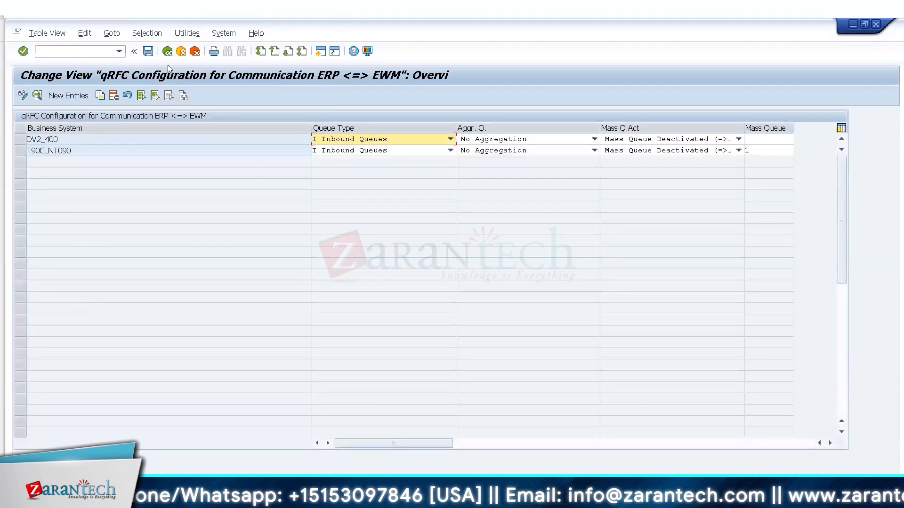
left_click(167, 51)
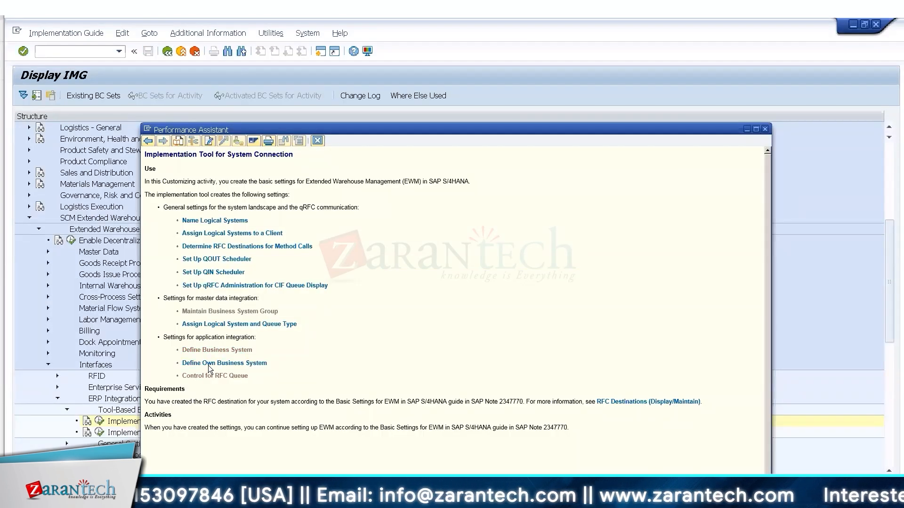
left_click(208, 364)
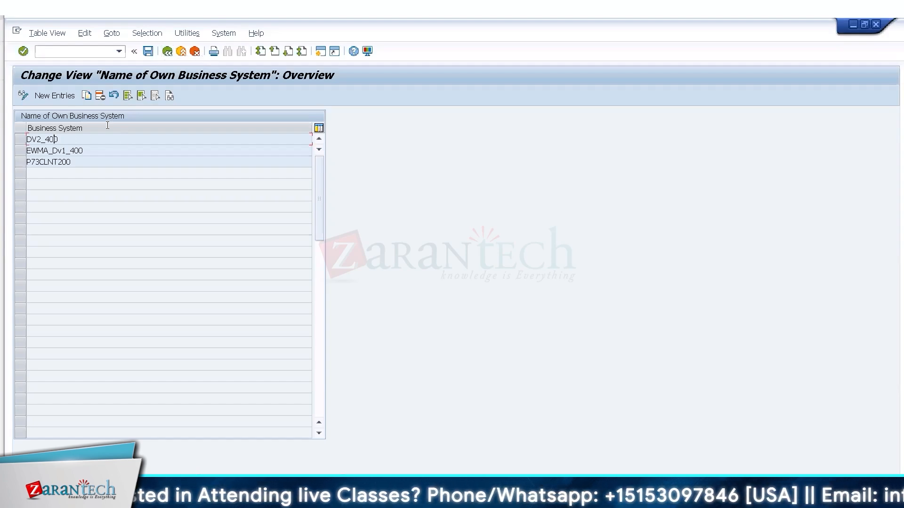
left_click(168, 53)
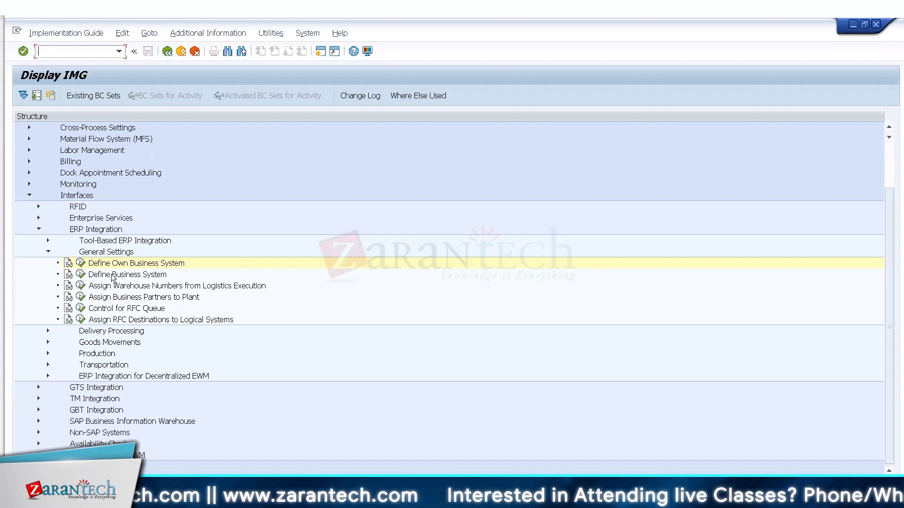
left_click(81, 264)
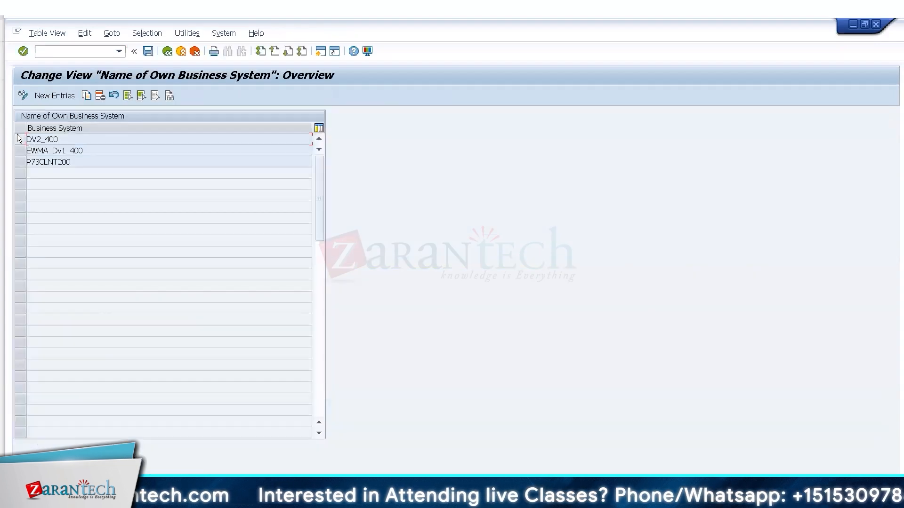
Select the DV2_400 own business system entry and go back to Display IMG.
left_click(20, 139)
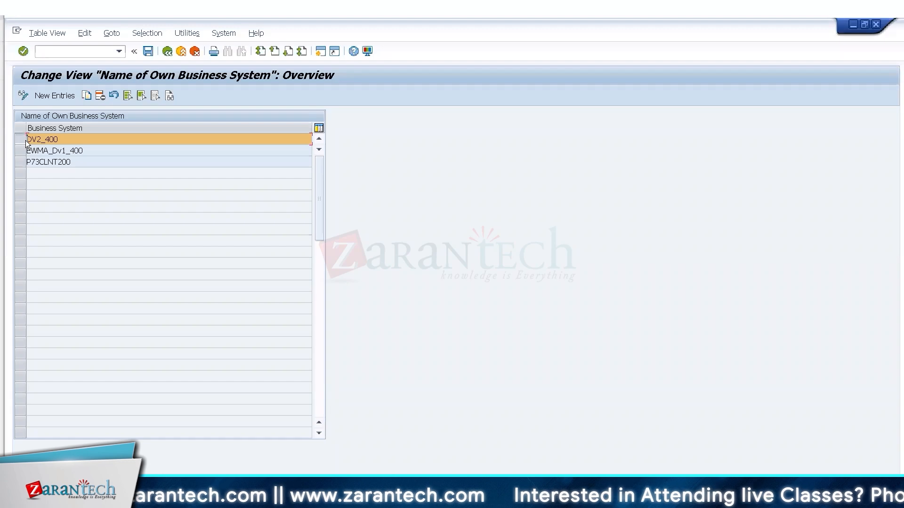
left_click(166, 51)
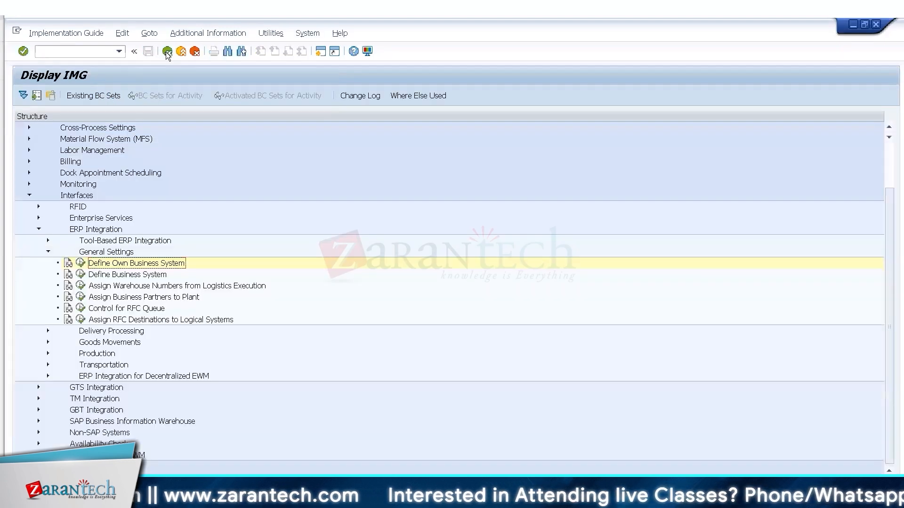
Open the qRFC configuration and display the DV2_400 detail with inbound queues and no aggregation.
left_click(81, 309)
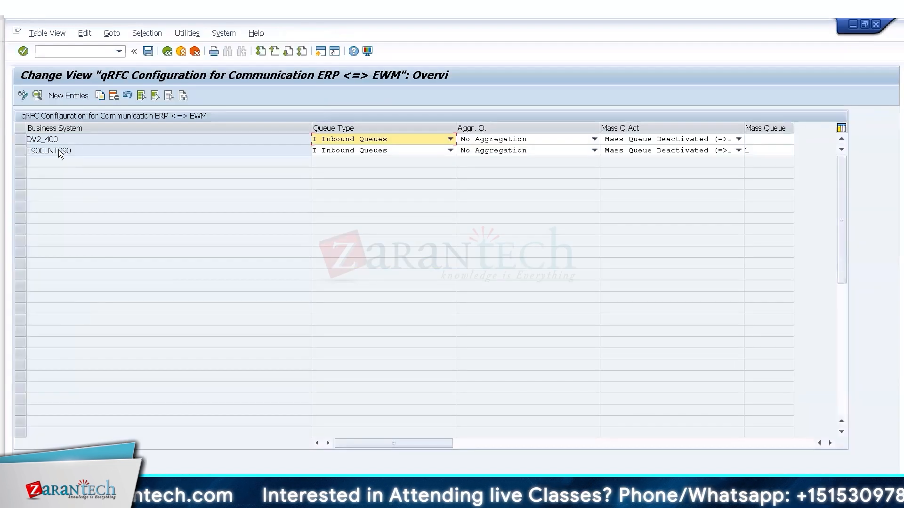
double_click(50, 139)
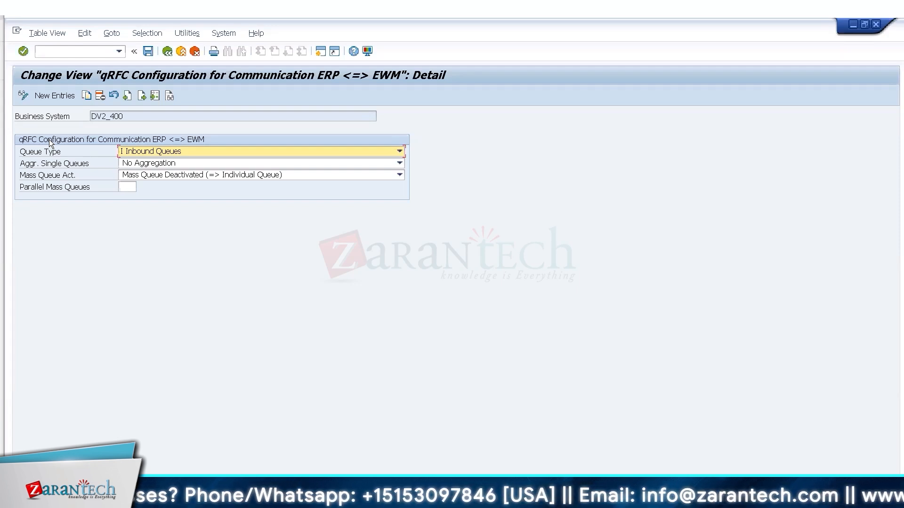
Run /osmq2 and execute it to list the five client-400 inbound queues.
left_click(61, 52)
type("/")
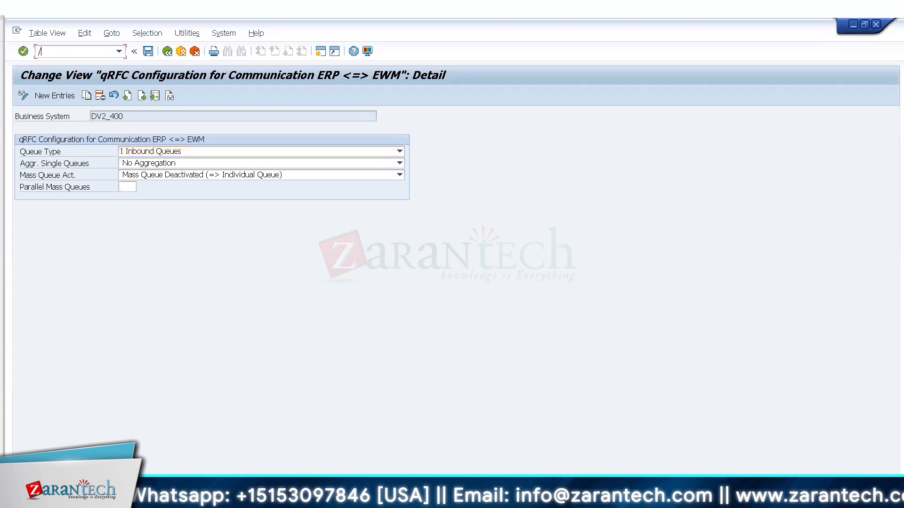
type("osmq2")
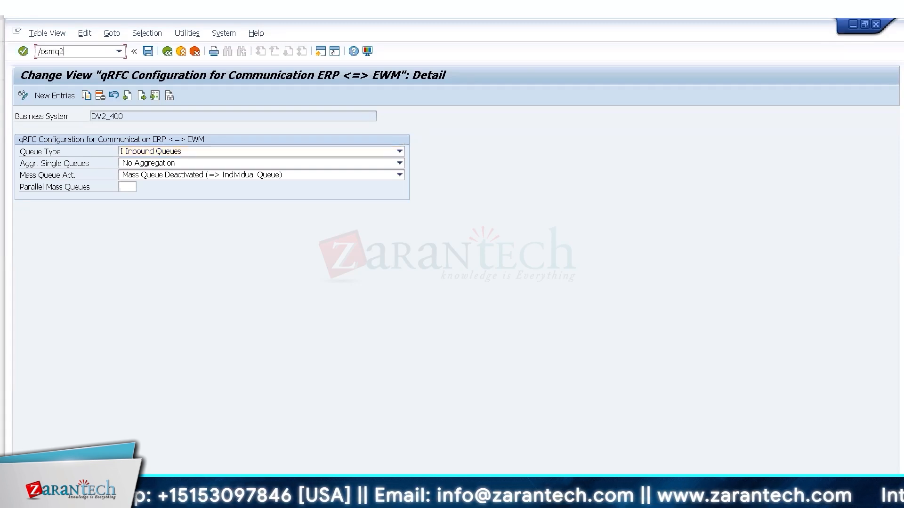
key("Return")
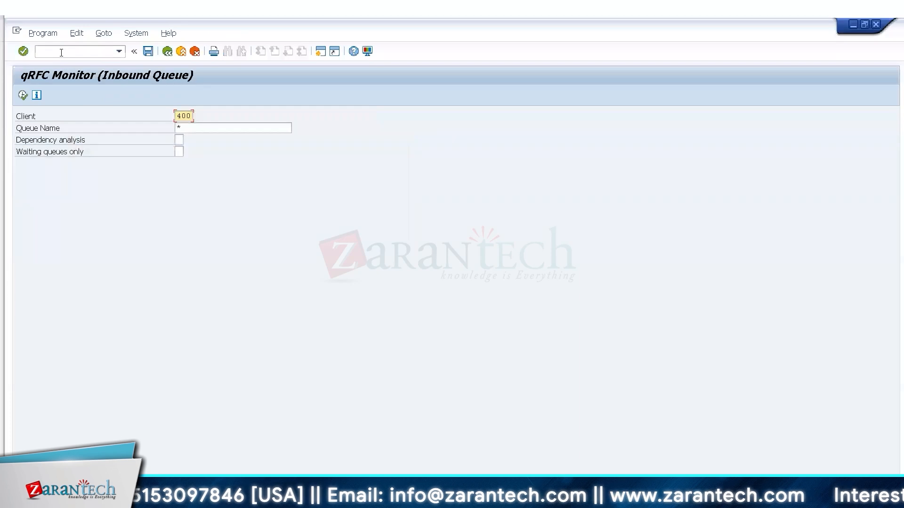
left_click(23, 96)
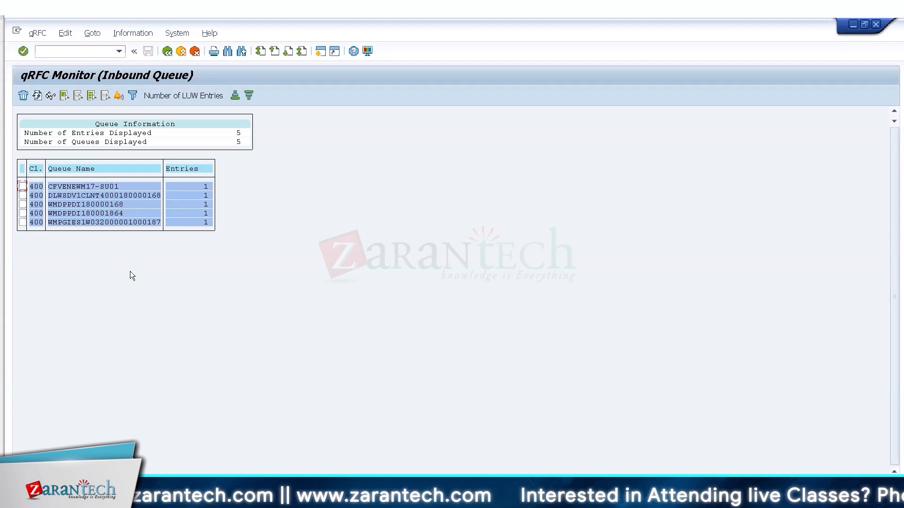
left_click(92, 205)
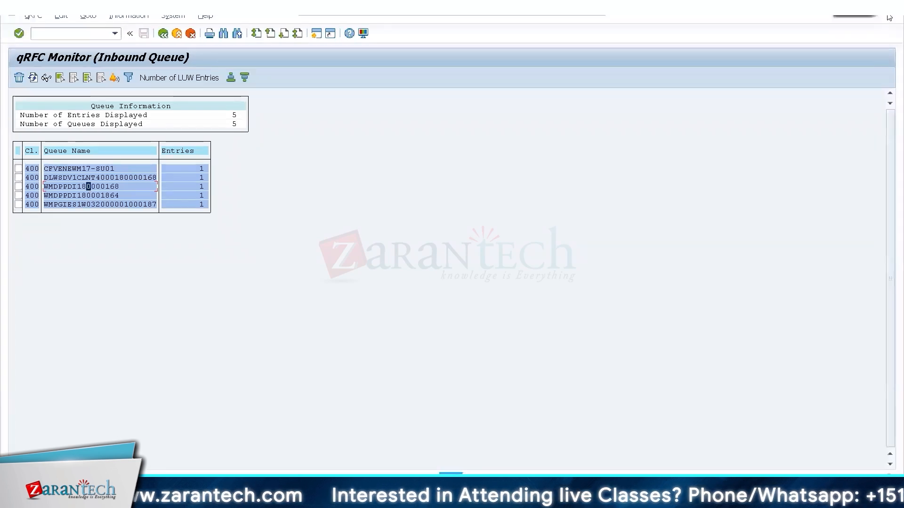
key("alt+Tab")
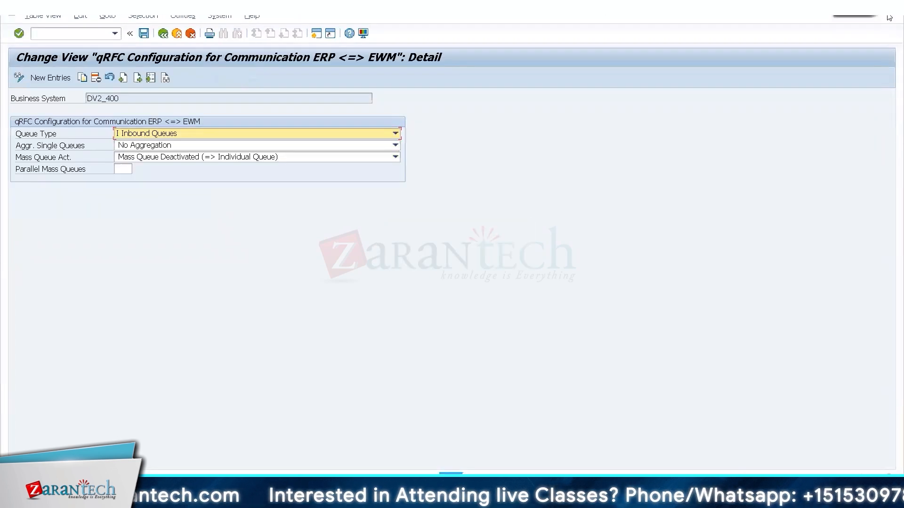
key("alt+Tab")
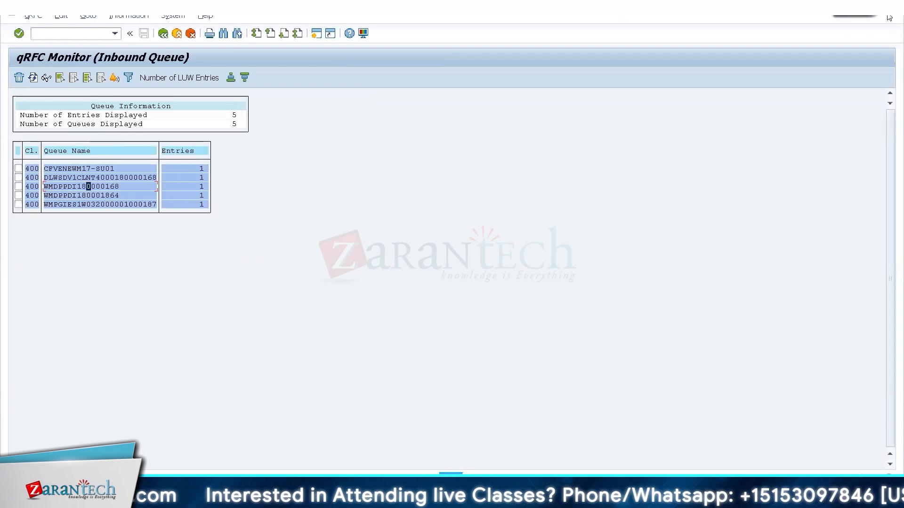
key("alt")
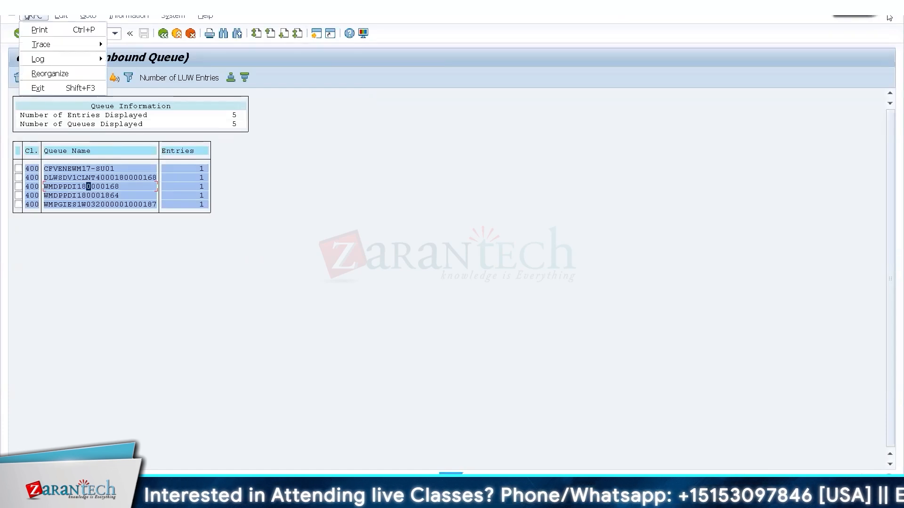
key("Escape")
key("alt+Tab")
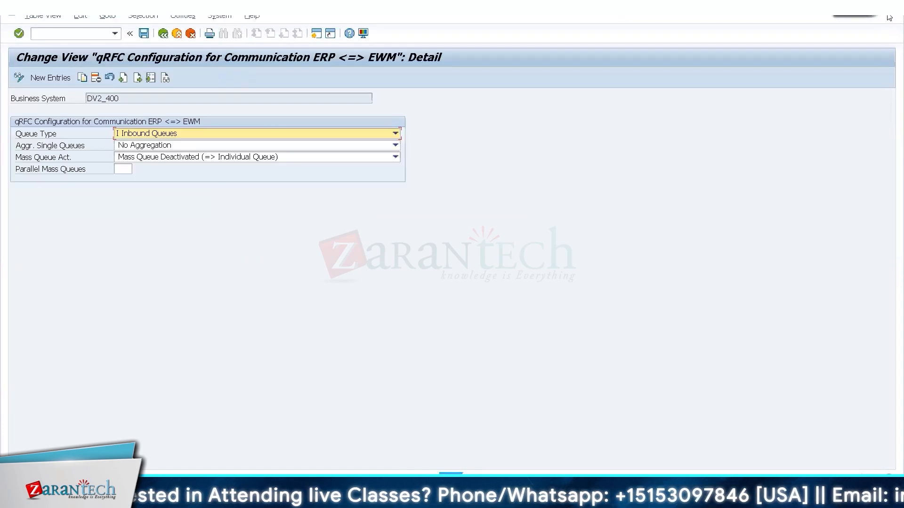
key("alt+Tab")
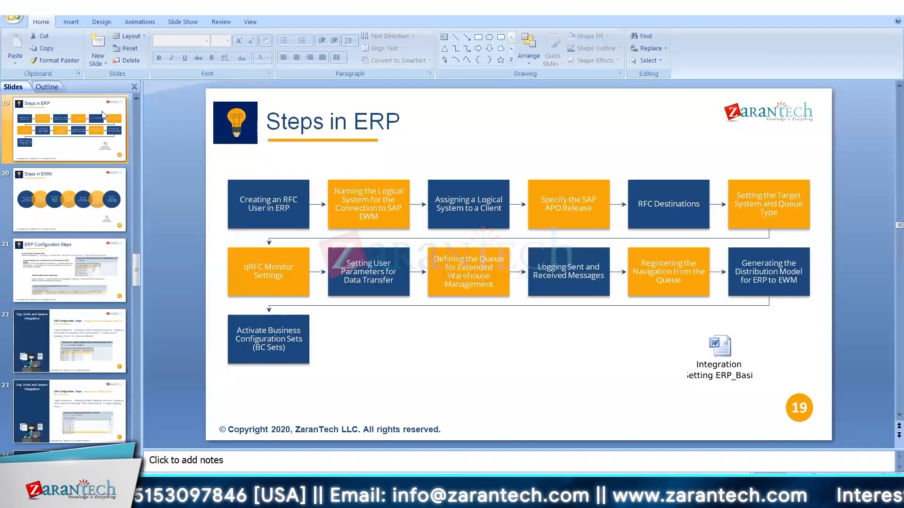
Return to slide 18's ERP–EWM qRFC diagram, then go back to the SAP queue monitor.
scroll(505, 358, "up", 1)
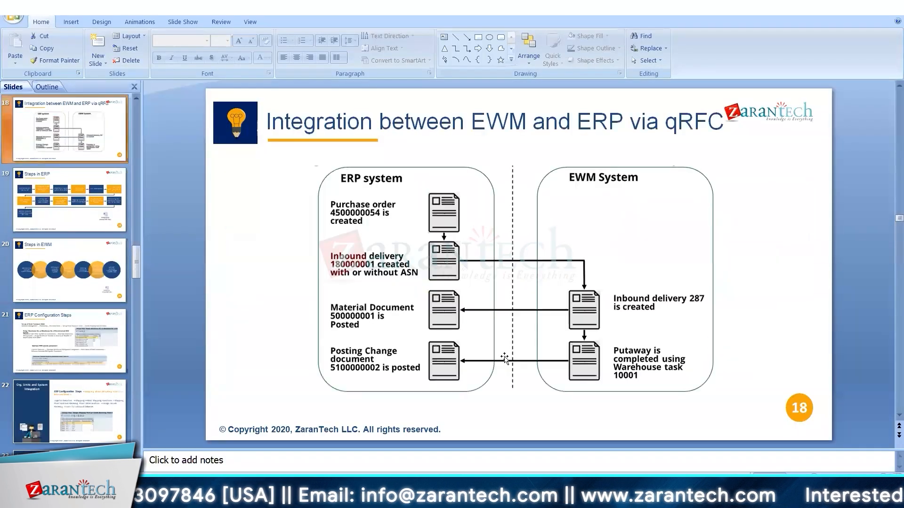
left_click(515, 310)
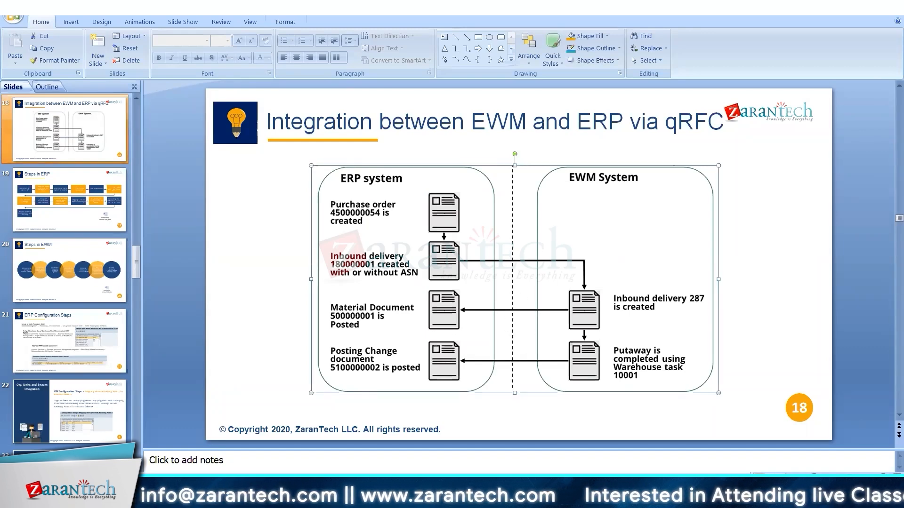
key("alt+Tab")
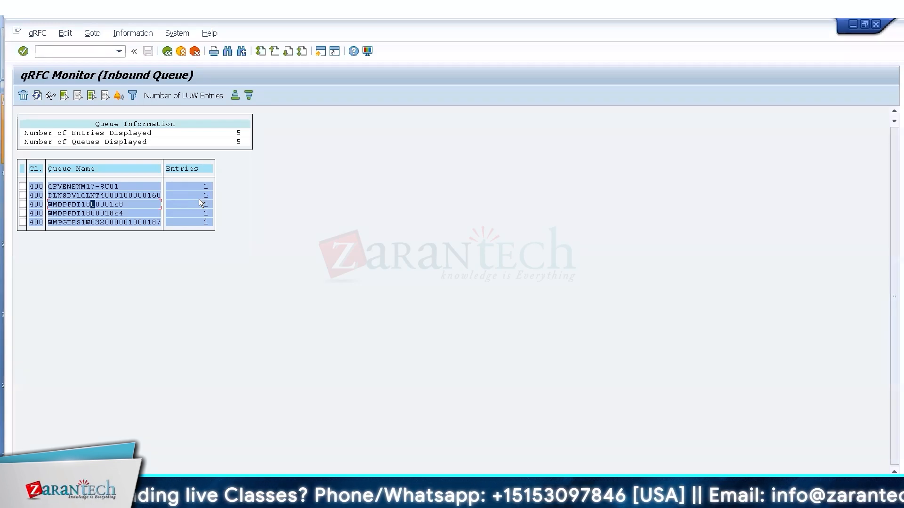
left_click(199, 198)
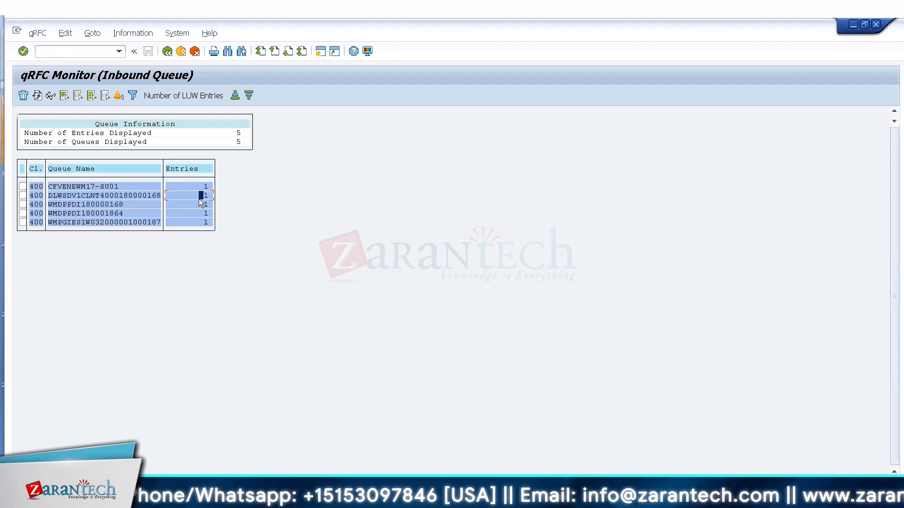
left_click(124, 195)
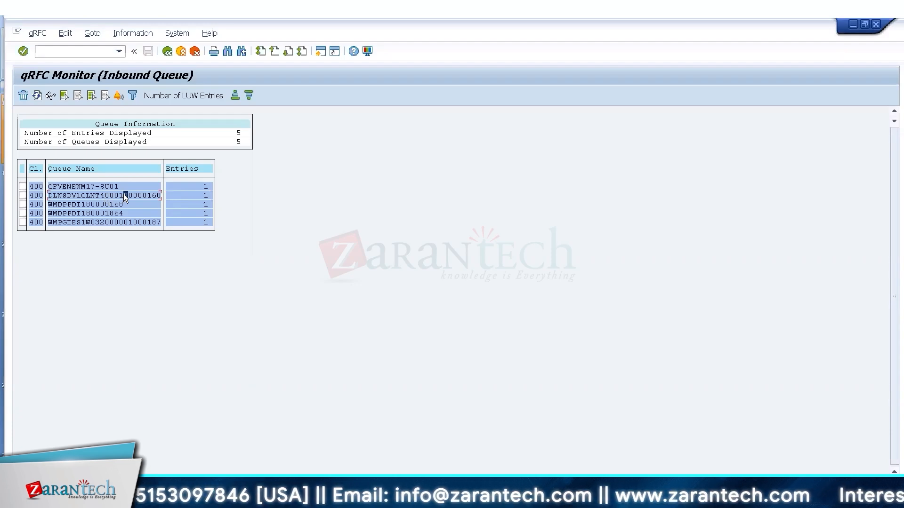
double_click(124, 195)
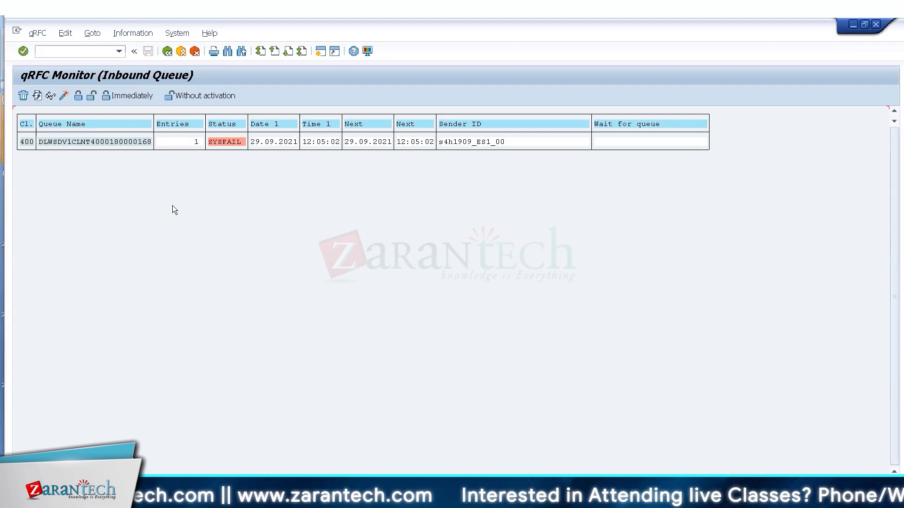
left_click(220, 143)
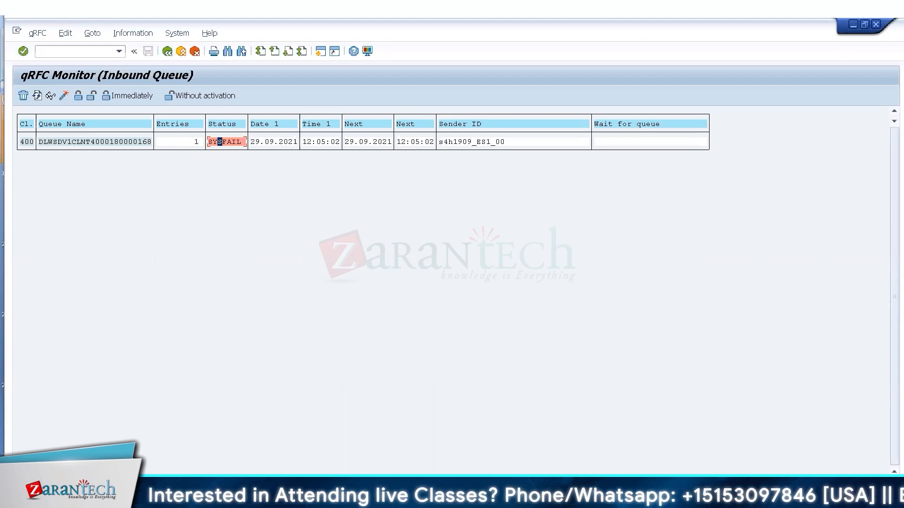
mouse_move(274, 499)
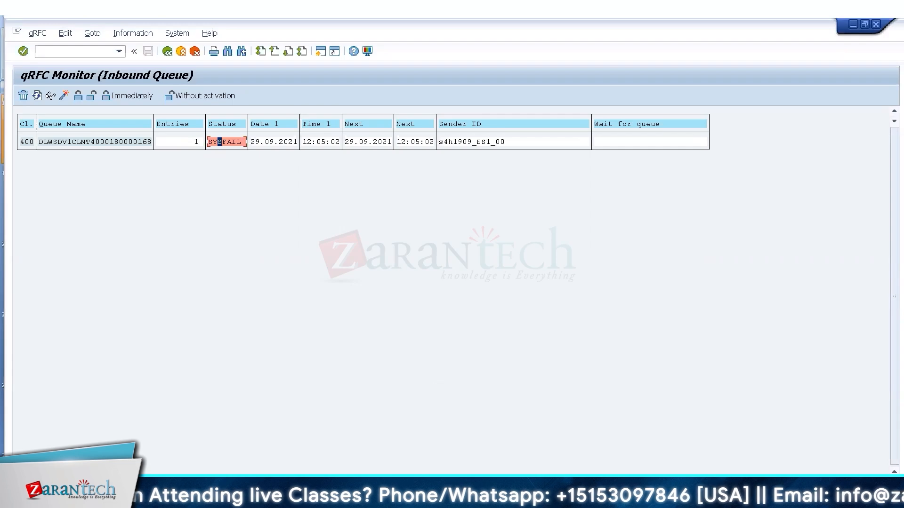
left_click(507, 499)
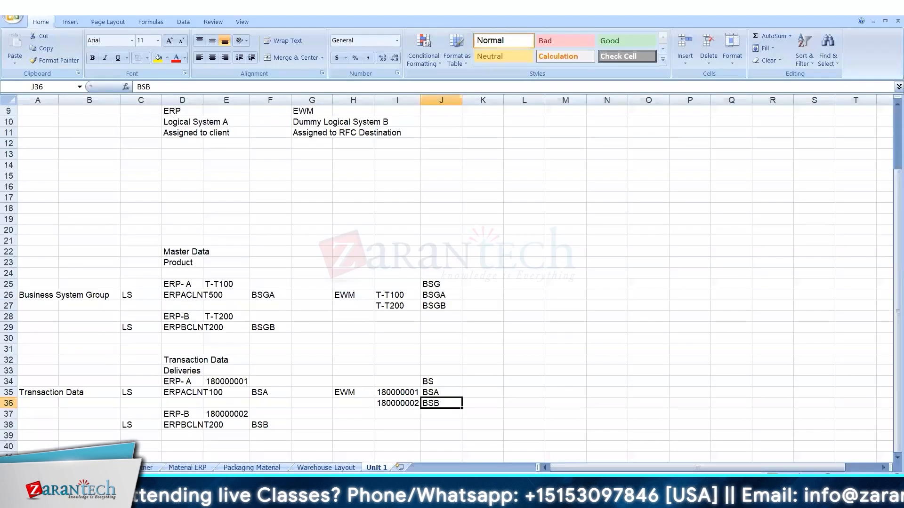
Select cell E27 on the Unit 1 sheet, then bring the SAP S/4HANA 1909 Administration Guide PDF forward.
left_click(233, 305)
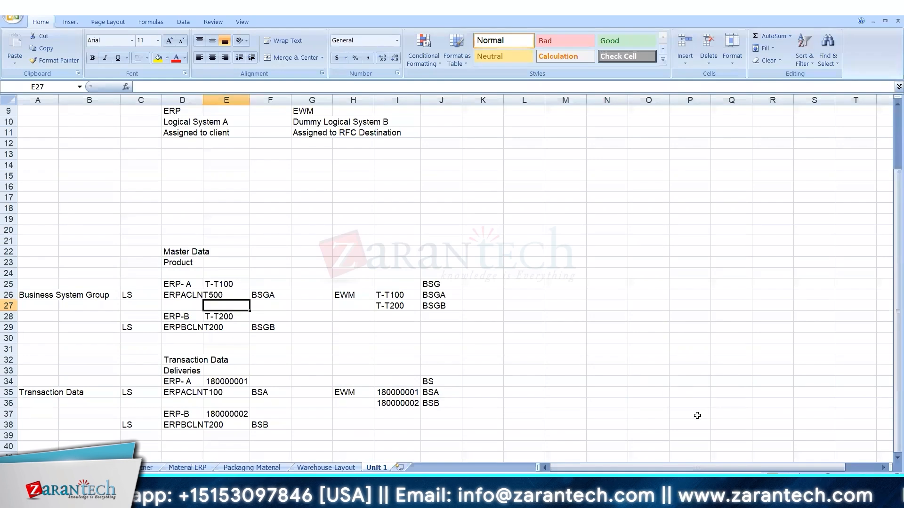
mouse_move(625, 498)
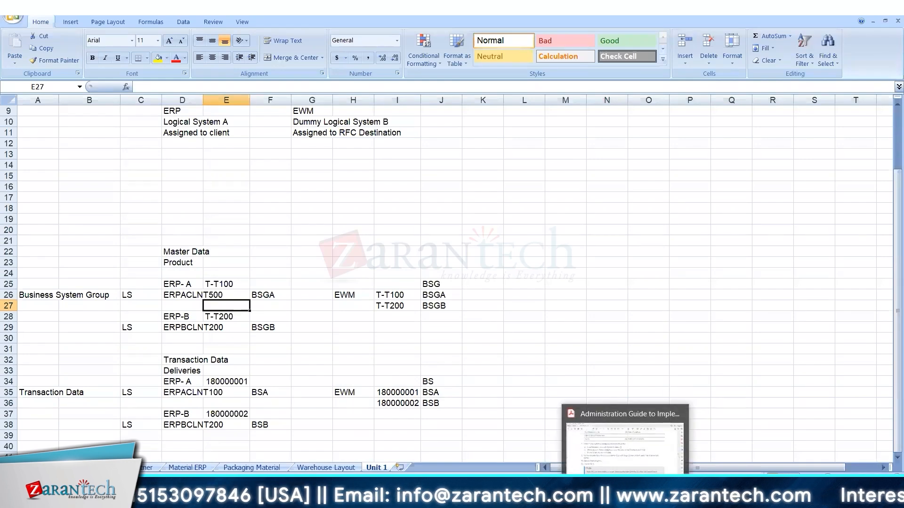
left_click(641, 463)
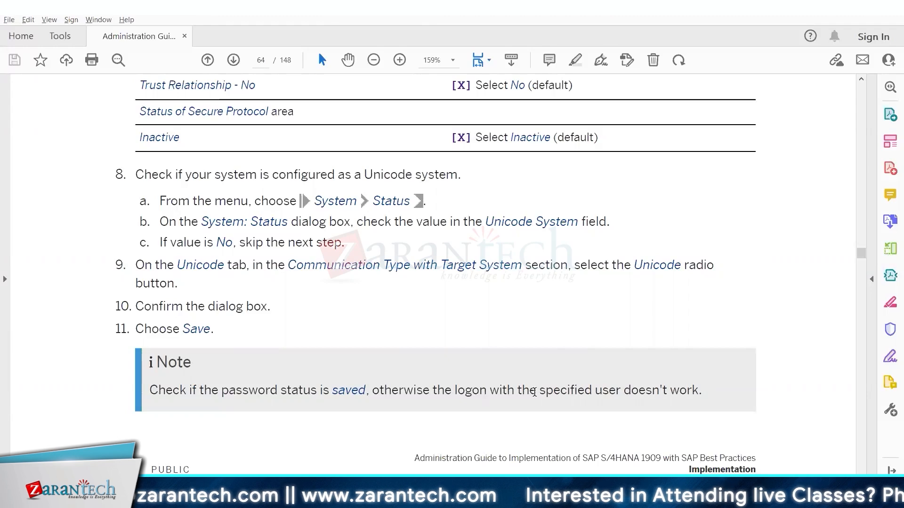
Cancel the Open dialog and scroll page 64 to the Unicode system check steps 8–11.
left_click(394, 247)
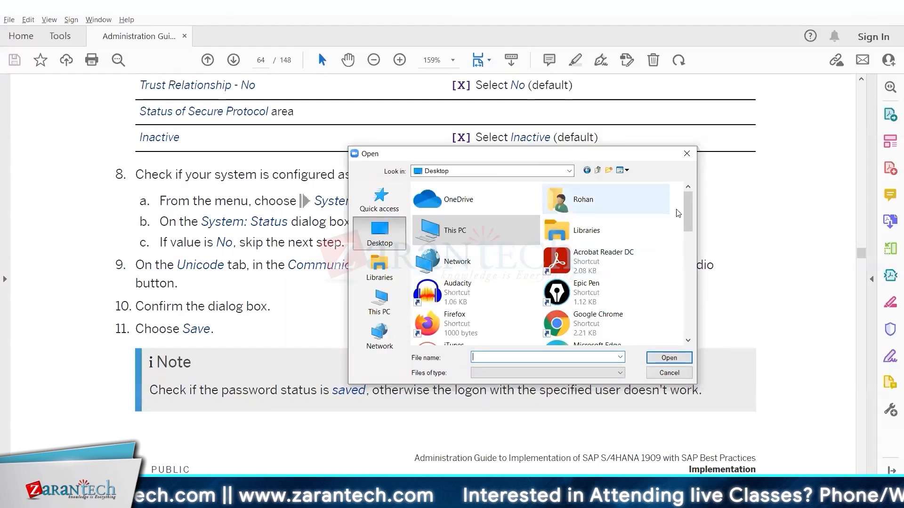
left_click_drag(691, 220, 690, 292)
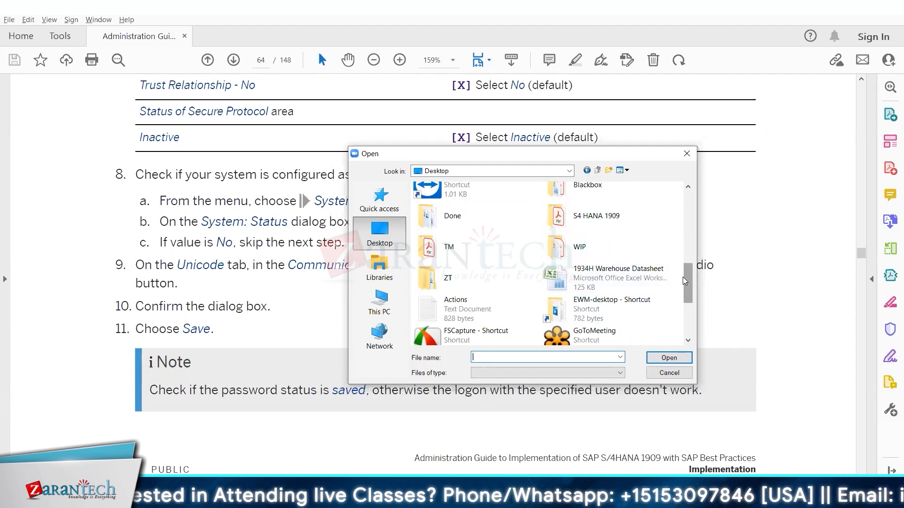
left_click_drag(684, 278, 684, 279)
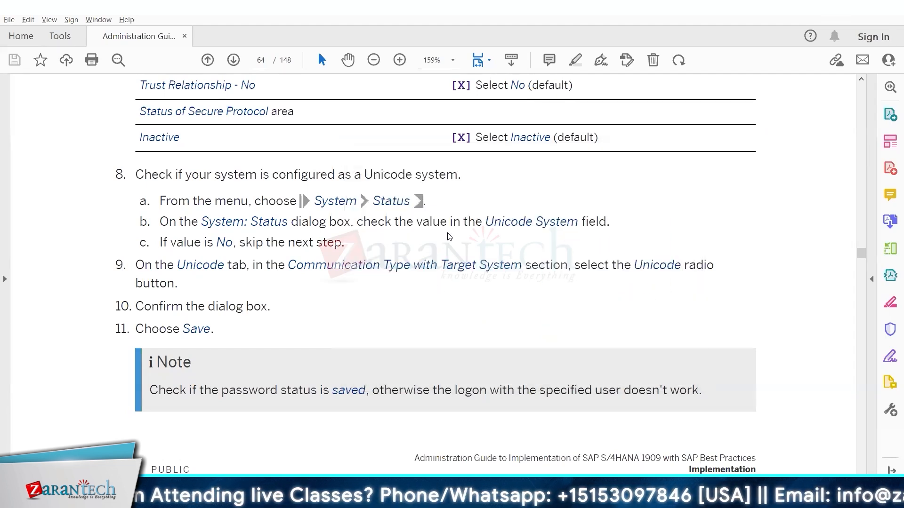